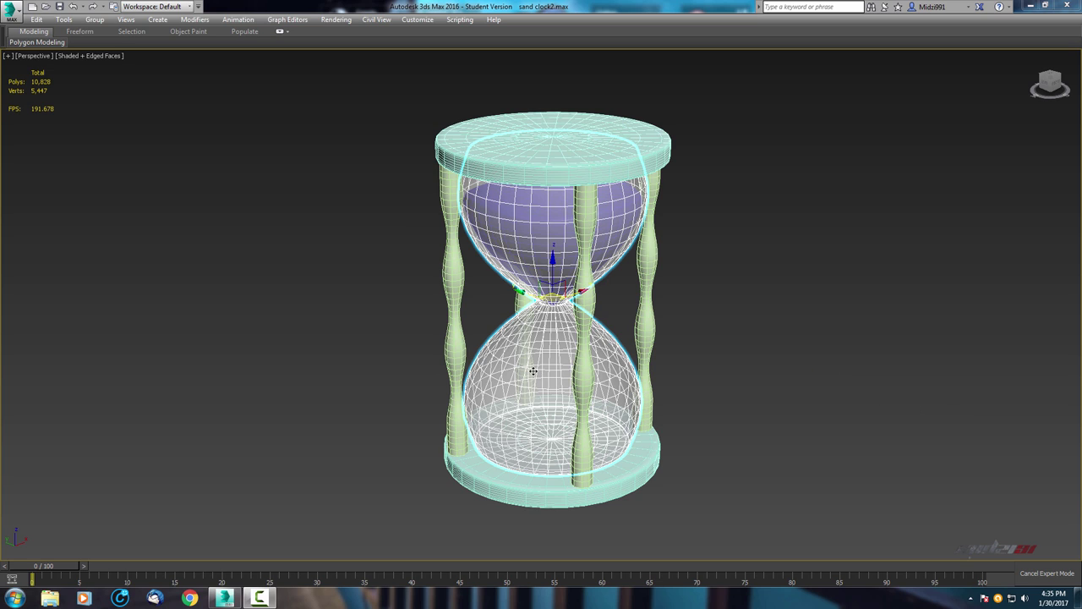
# - Orbit and zoom around the finished hourglass, toggling edged faces off and back on
pyautogui.moveTo(533, 370)
pyautogui.keyDown('alt'); pyautogui.mouseDown(button='middle')
pyautogui.moveTo(551, 423)
pyautogui.moveTo(442, 411)
pyautogui.moveTo(411, 370)
pyautogui.moveTo(481, 333)
pyautogui.moveTo(527, 420)
pyautogui.moveTo(635, 389)
pyautogui.moveTo(702, 394)
pyautogui.moveTo(626, 401)
pyautogui.moveTo(655, 422)
pyautogui.moveTo(692, 392)
pyautogui.moveTo(550, 437)
pyautogui.moveTo(519, 380)
pyautogui.mouseUp(button='middle'); pyautogui.keyUp('alt')
pyautogui.press('F4')
pyautogui.scroll(-3, 561, 415)
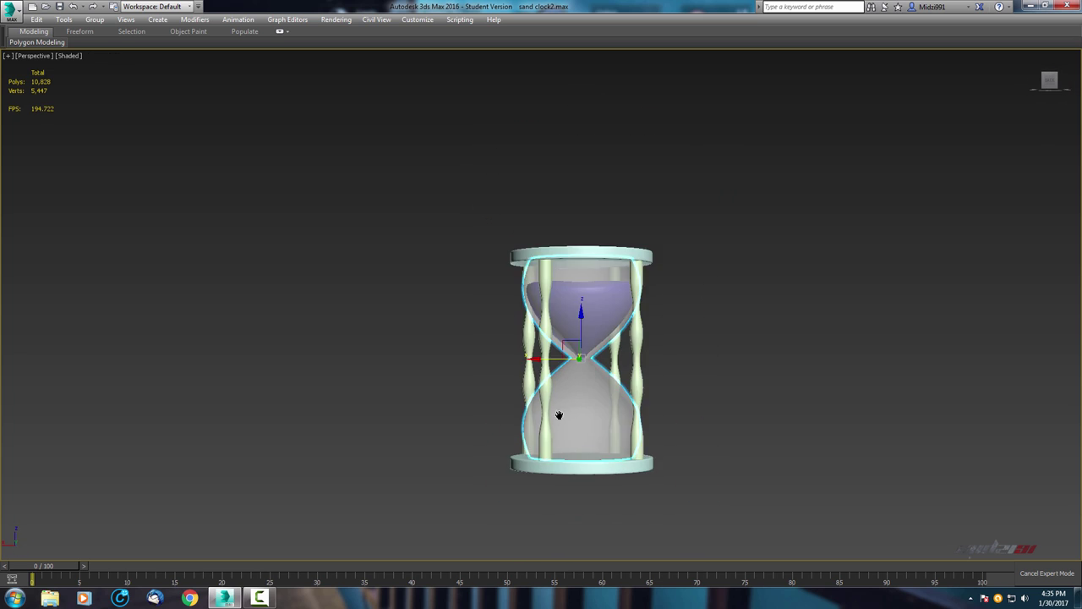
pyautogui.moveTo(560, 415)
pyautogui.keyDown('alt'); pyautogui.mouseDown(button='middle')
pyautogui.moveTo(640, 476)
pyautogui.moveTo(695, 386)
pyautogui.moveTo(493, 418)
pyautogui.moveTo(566, 440)
pyautogui.moveTo(659, 397)
pyautogui.moveTo(742, 442)
pyautogui.moveTo(801, 420)
pyautogui.moveTo(603, 408)
pyautogui.mouseUp(button='middle'); pyautogui.keyUp('alt')
pyautogui.scroll(4, 566, 440)
pyautogui.scroll(-3, 566, 441)
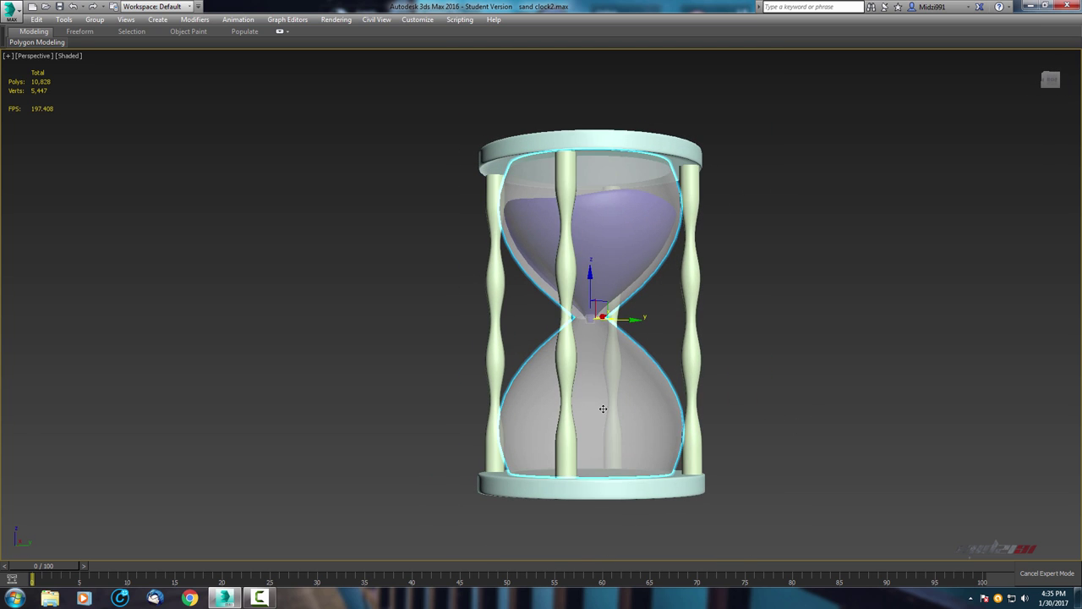
pyautogui.press('F4')
pyautogui.scroll(-3, 603, 409)
# - Return to the four-viewport layout and leave Expert Mode to show the full interface
pyautogui.hotkey('alt', 'w')
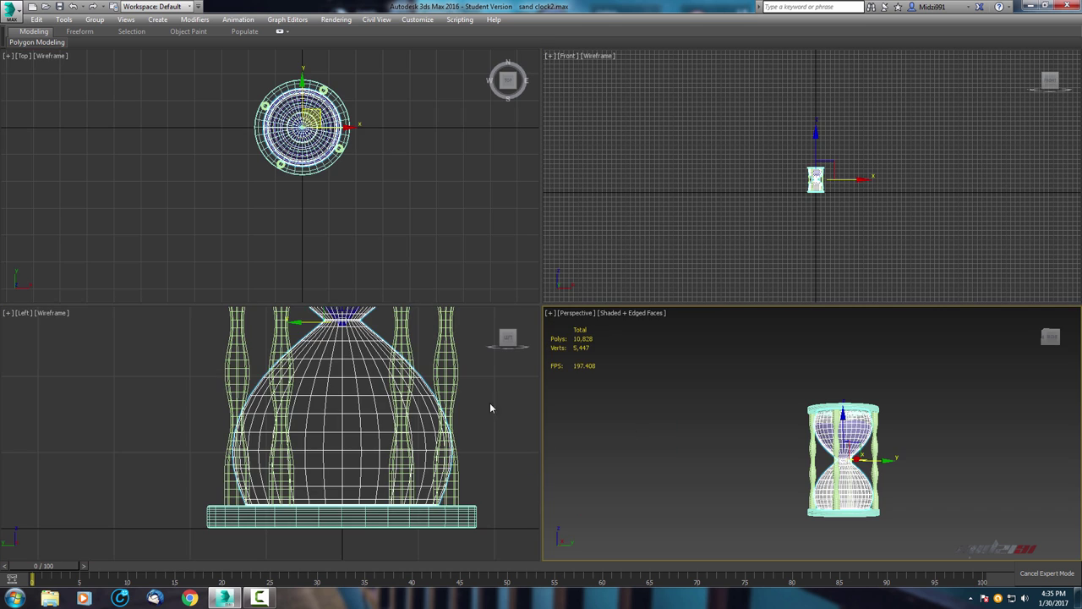
pyautogui.scroll(-2, 390, 432)
pyautogui.scroll(-3, 334, 194)
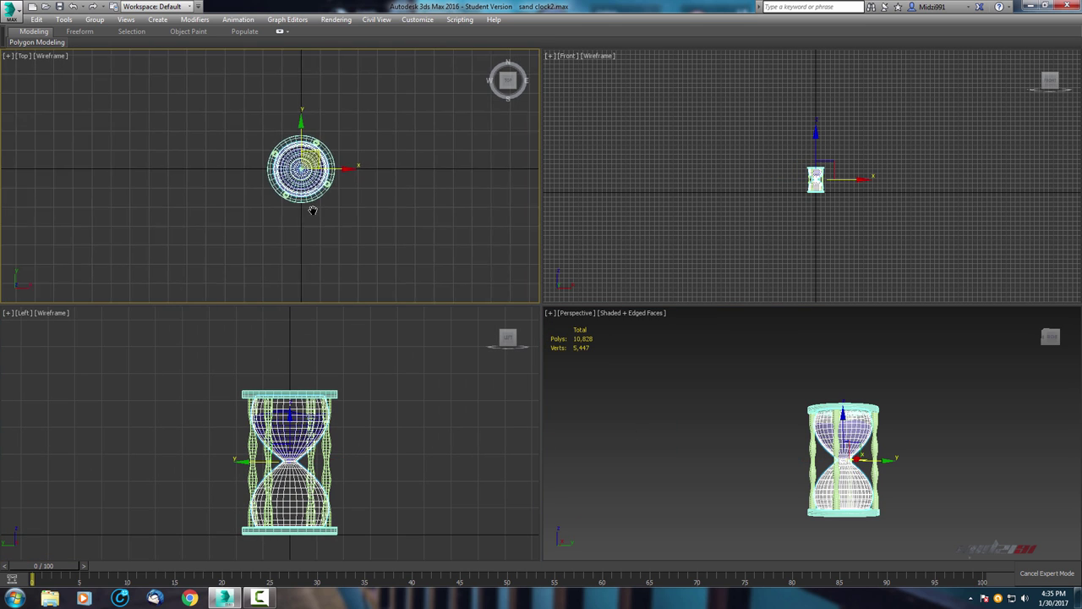
pyautogui.scroll(5, 321, 212)
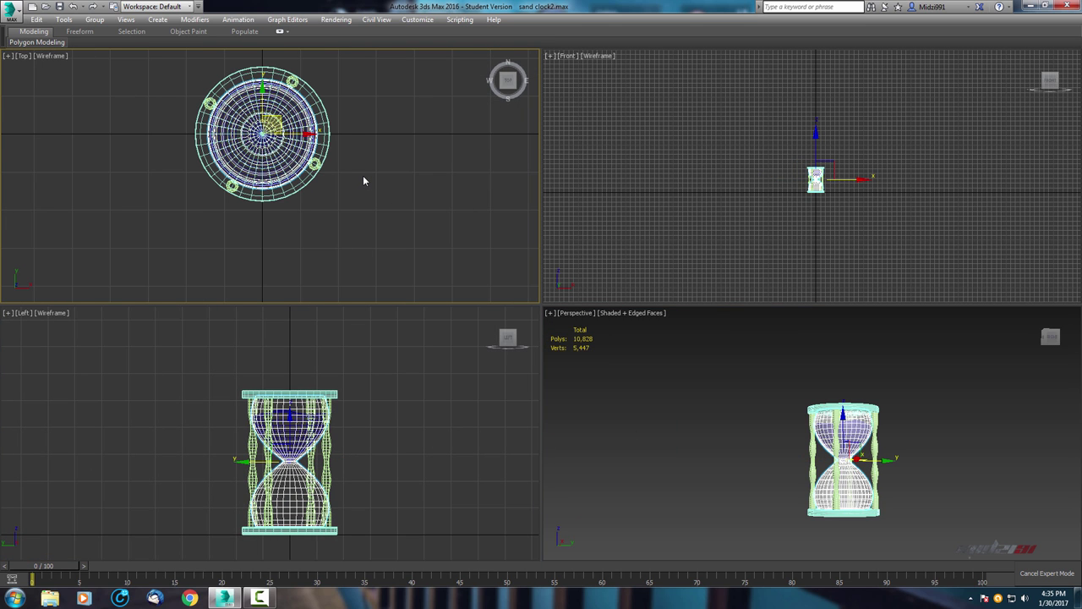
pyautogui.hotkey('ctrl', 'x')
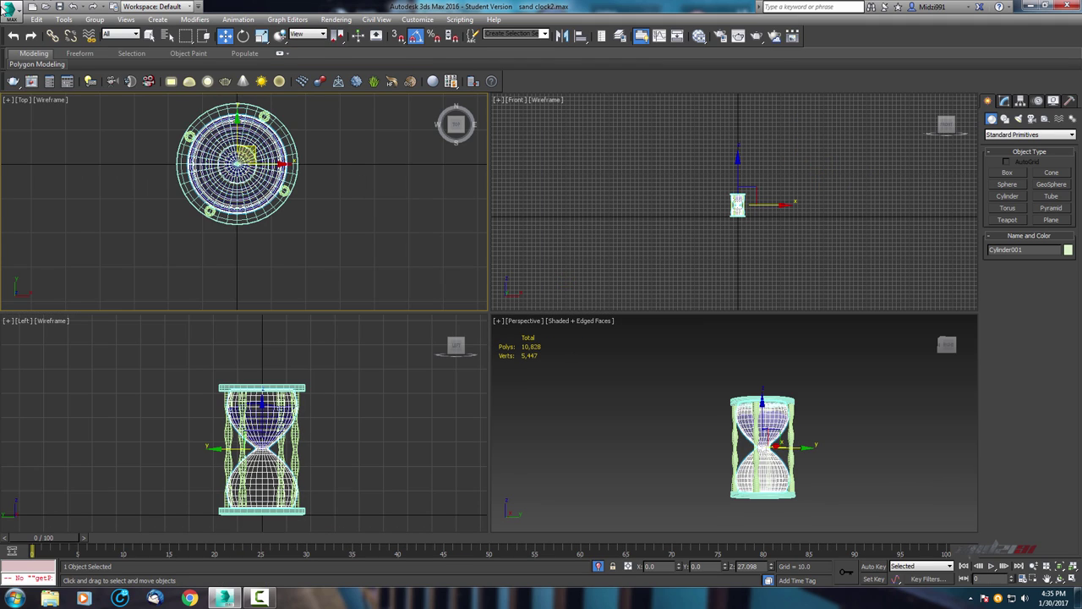
# - Reset to an empty untitled scene without saving the hourglass, and pick the Cylinder primitive
pyautogui.click(10, 9)
pyautogui.click(34, 61)
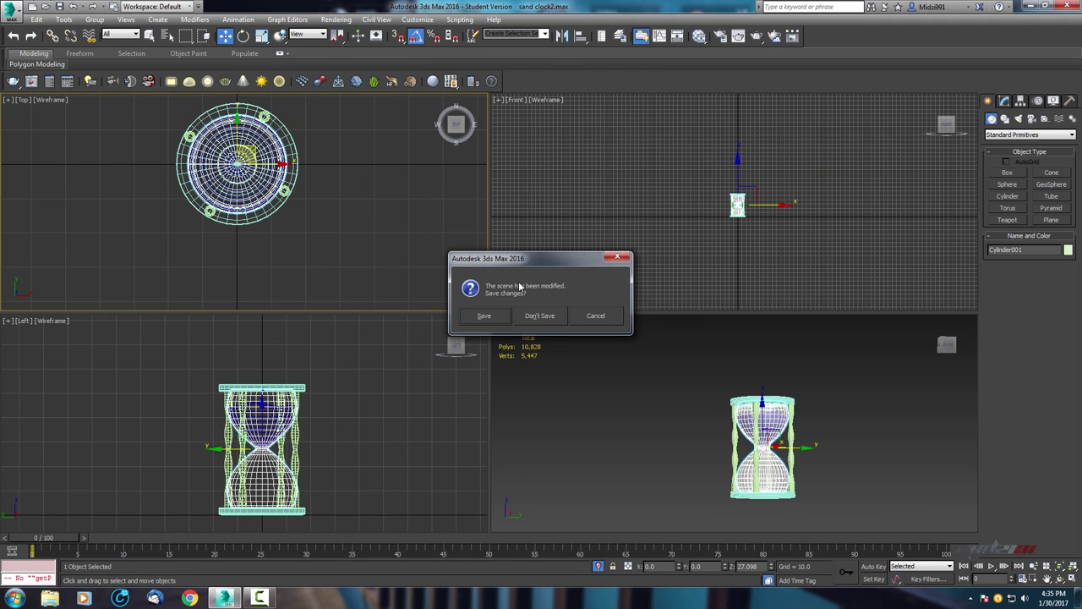
pyautogui.click(541, 315)
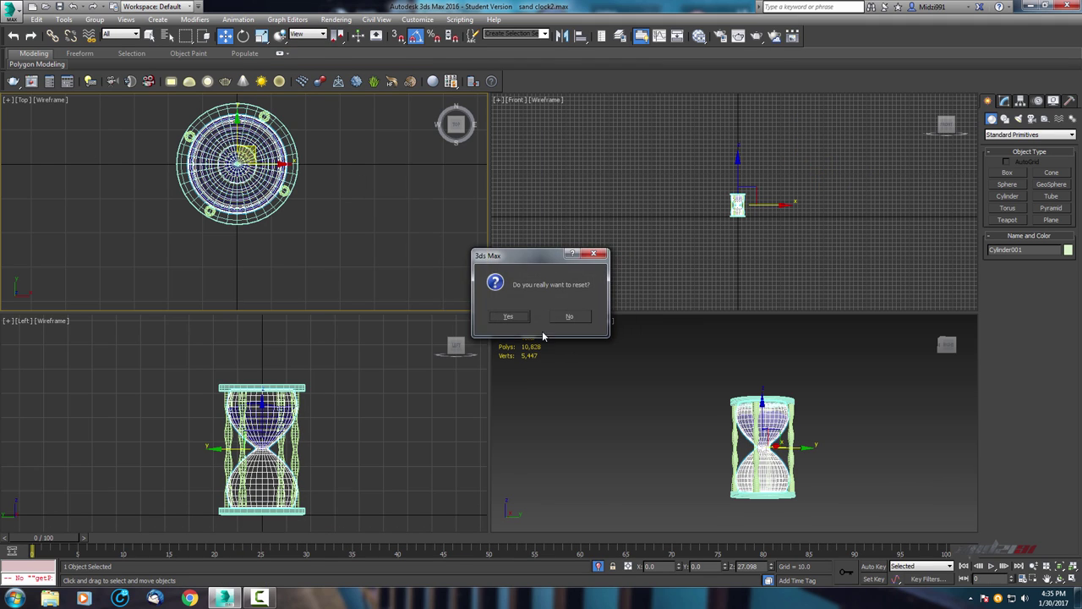
pyautogui.click(508, 317)
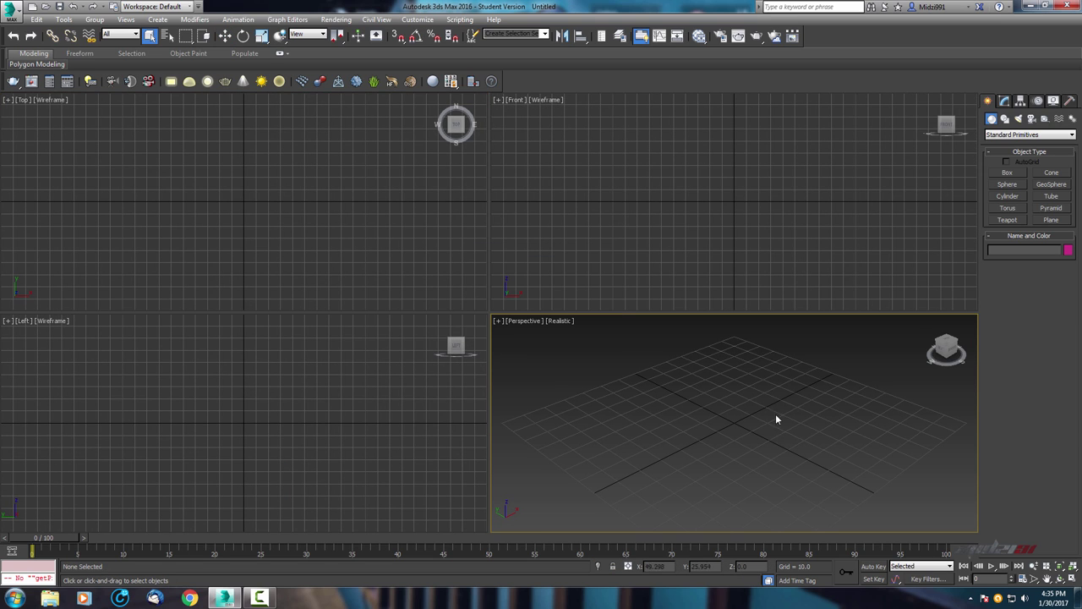
pyautogui.click(1018, 199)
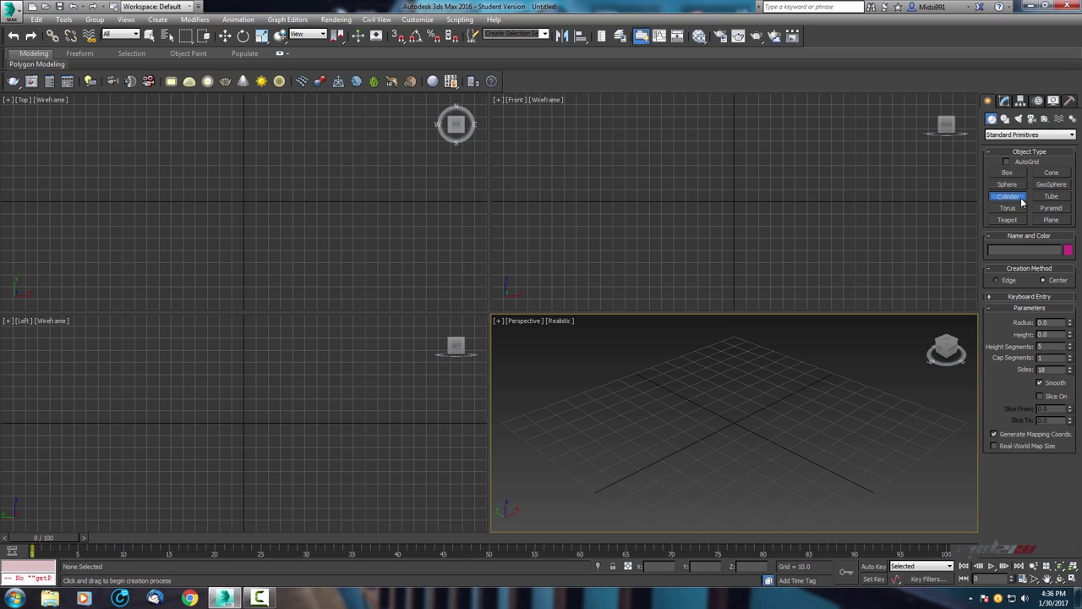
# - Draw a cylinder at the grid origin in the Top view, then maximize and frame it in Perspective
pyautogui.moveTo(245, 201); pyautogui.dragTo(246, 183)
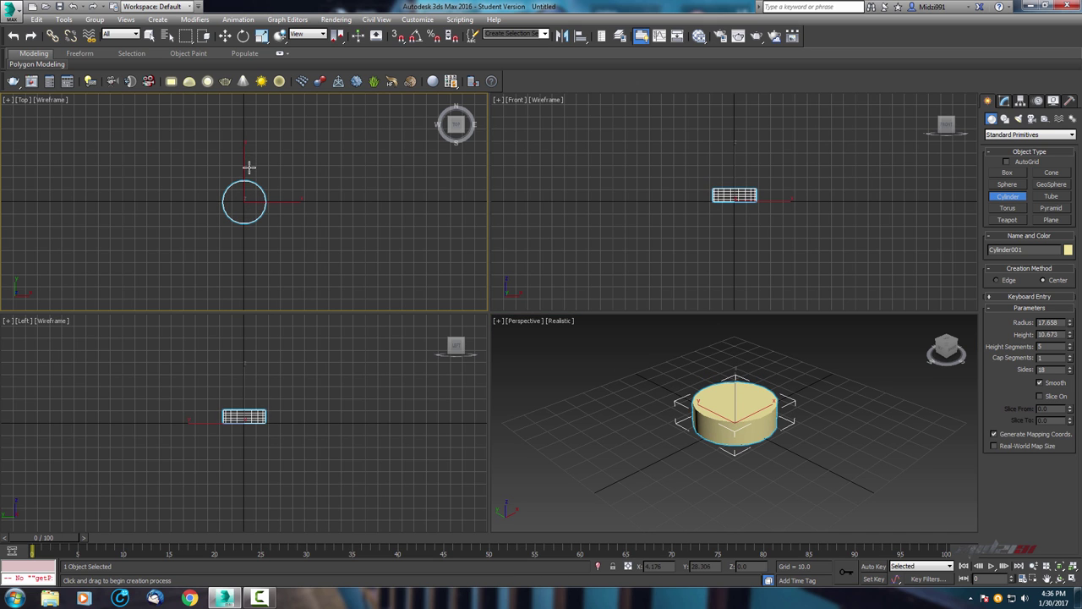
pyautogui.click(250, 167)
pyautogui.click(702, 329)
pyautogui.hotkey('alt', 'w')
pyautogui.press('z')
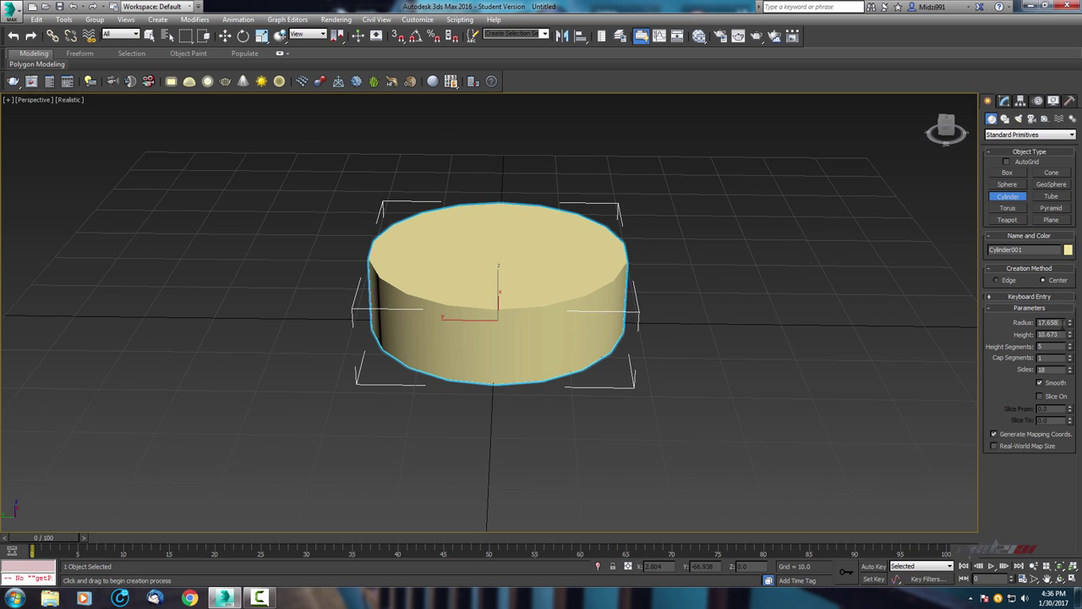
# - Set the cylinder to radius 2.539, height 24 and 2 cap segments, with edged faces shown
pyautogui.doubleClick(1048, 322)
pyautogui.write('2.539')
pyautogui.press('Tab')
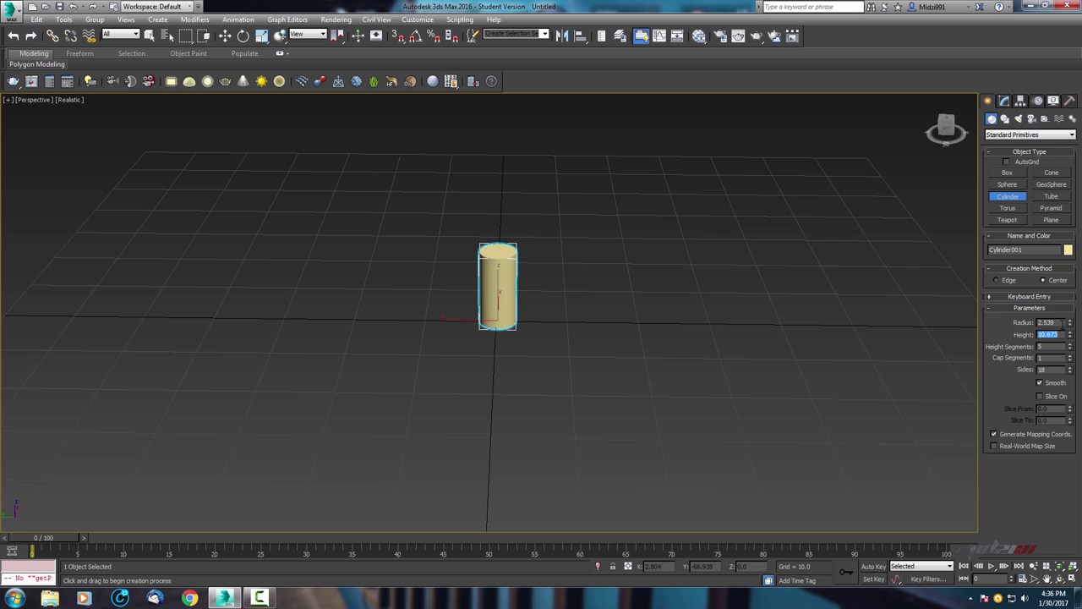
pyautogui.write('24')
pyautogui.press('Tab')
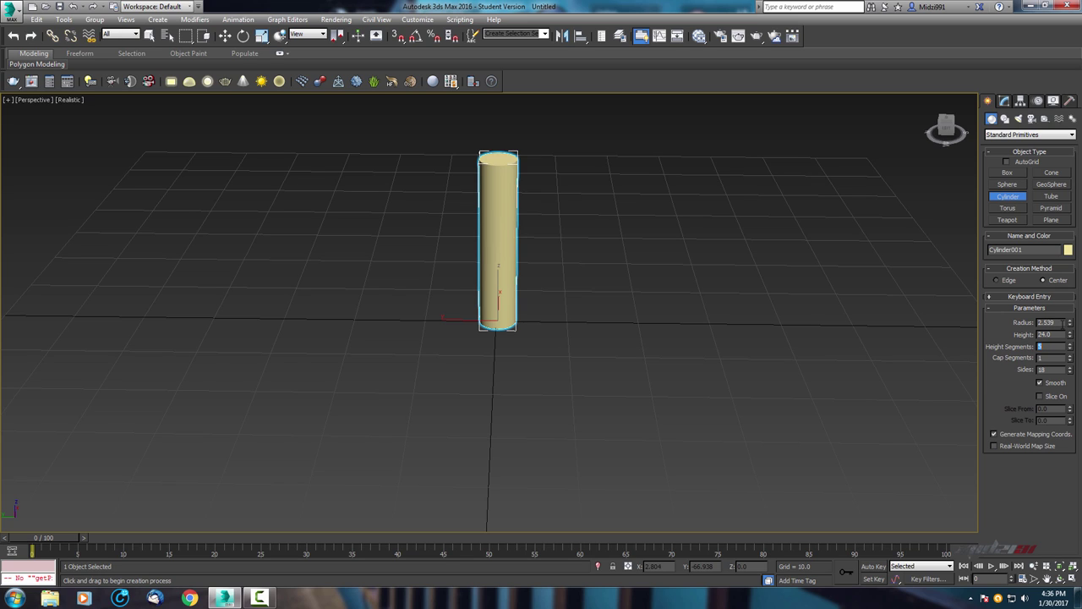
pyautogui.press('Tab')
pyautogui.write('2')
pyautogui.press('Tab')
pyautogui.scroll(3, 539, 261)
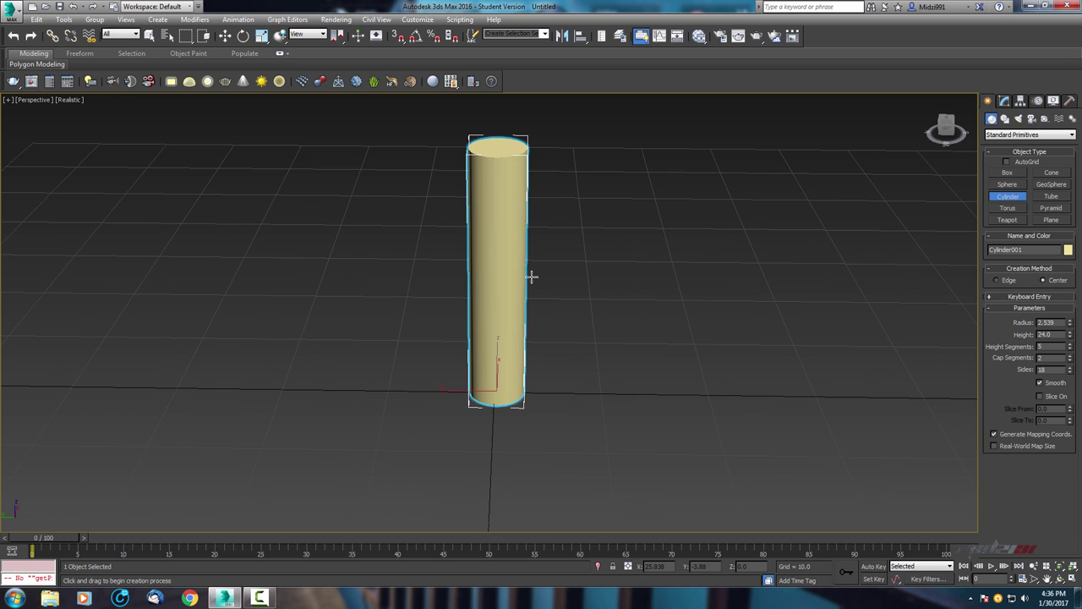
pyautogui.press('F4')
pyautogui.moveTo(529, 278)
pyautogui.keyDown('alt'); pyautogui.mouseDown(button='middle')
pyautogui.moveTo(521, 316)
pyautogui.moveTo(559, 277)
pyautogui.moveTo(611, 290)
pyautogui.moveTo(551, 293)
pyautogui.moveTo(626, 308)
pyautogui.mouseUp(button='middle'); pyautogui.keyUp('alt')
pyautogui.scroll(-2, 608, 303)
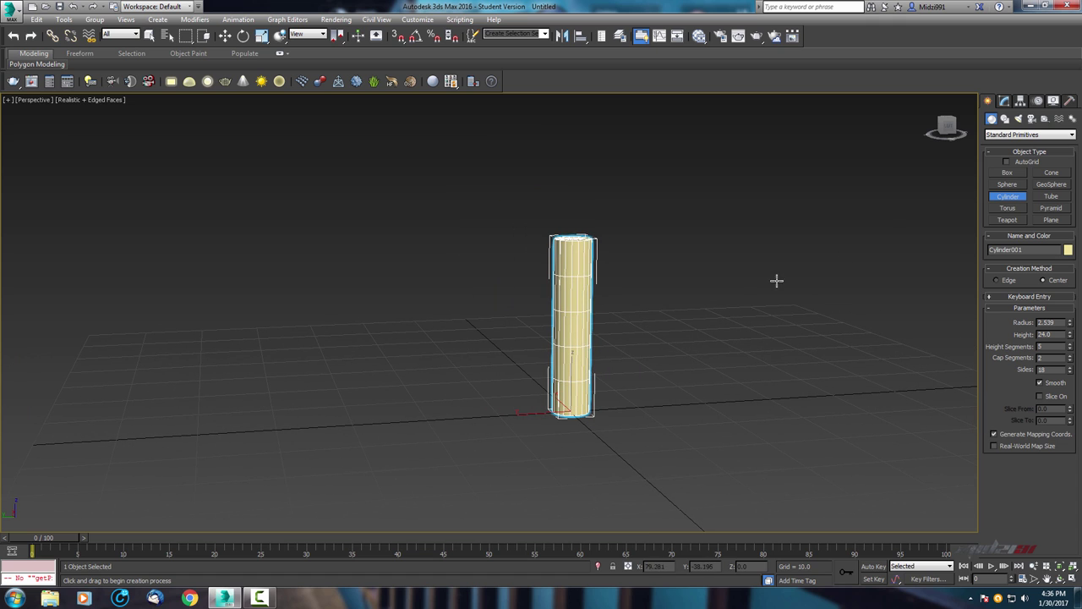
# - Add a Taper modifier to the cylinder in the Modify panel
pyautogui.click(1003, 101)
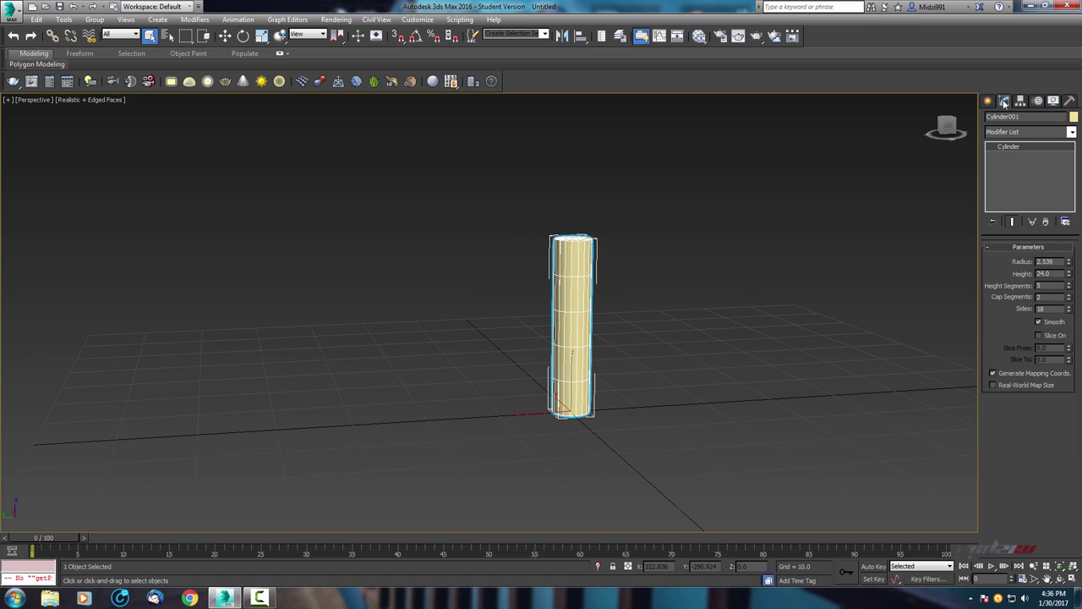
pyautogui.click(1043, 133)
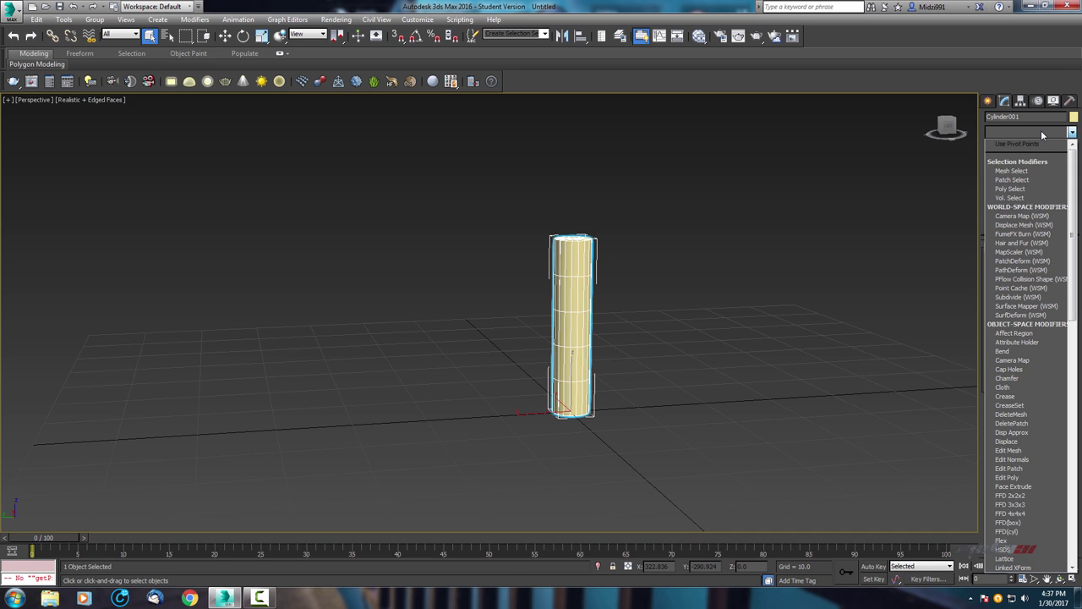
pyautogui.press('t')
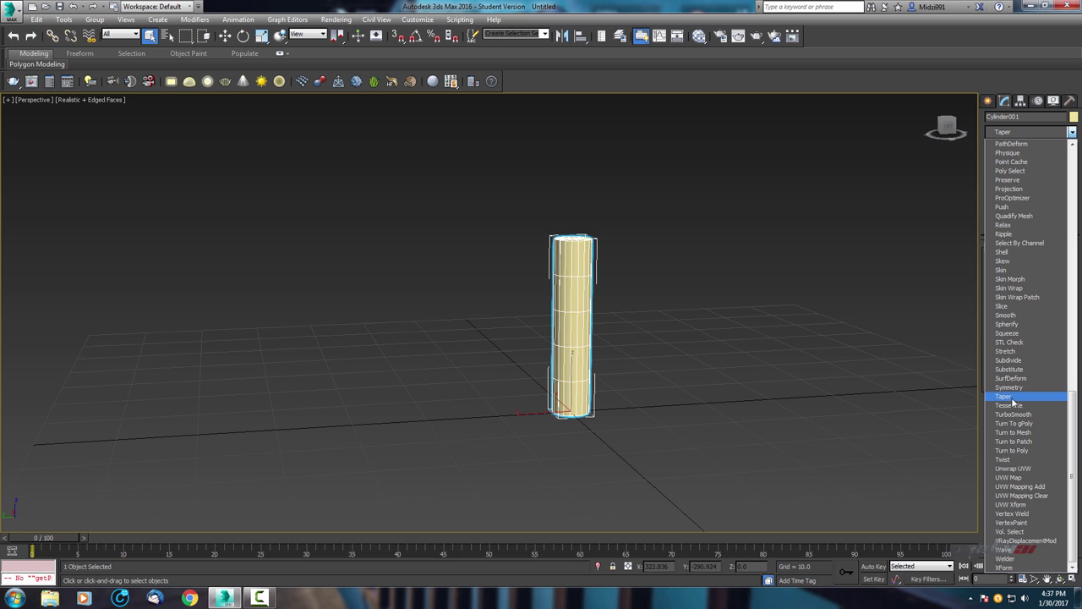
pyautogui.click(1012, 399)
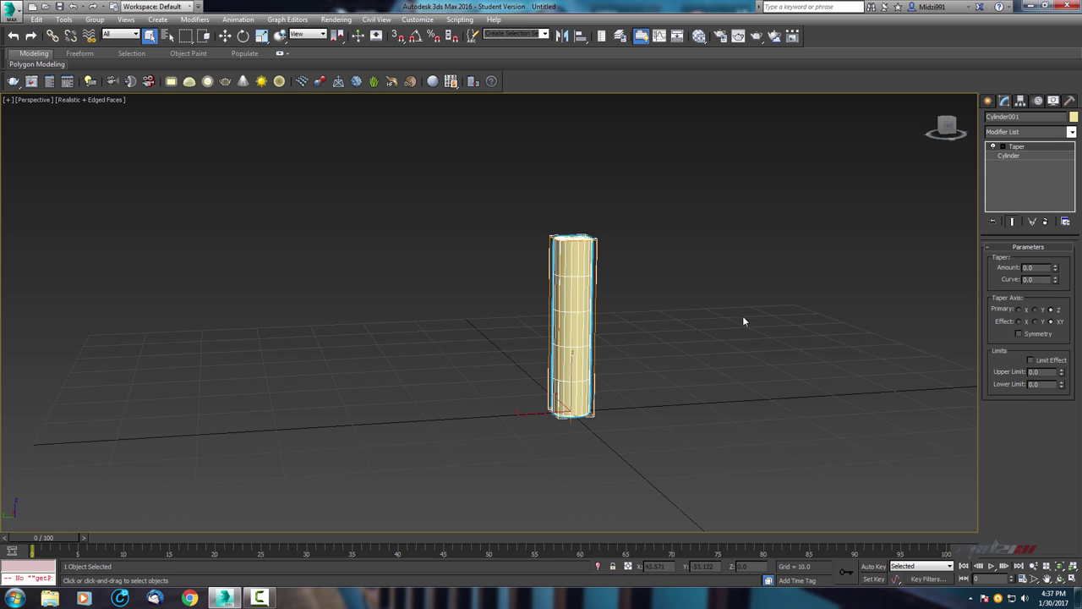
pyautogui.keyDown('alt'); pyautogui.moveTo(742, 315); pyautogui.dragTo(819, 300, button='middle'); pyautogui.keyUp('alt')
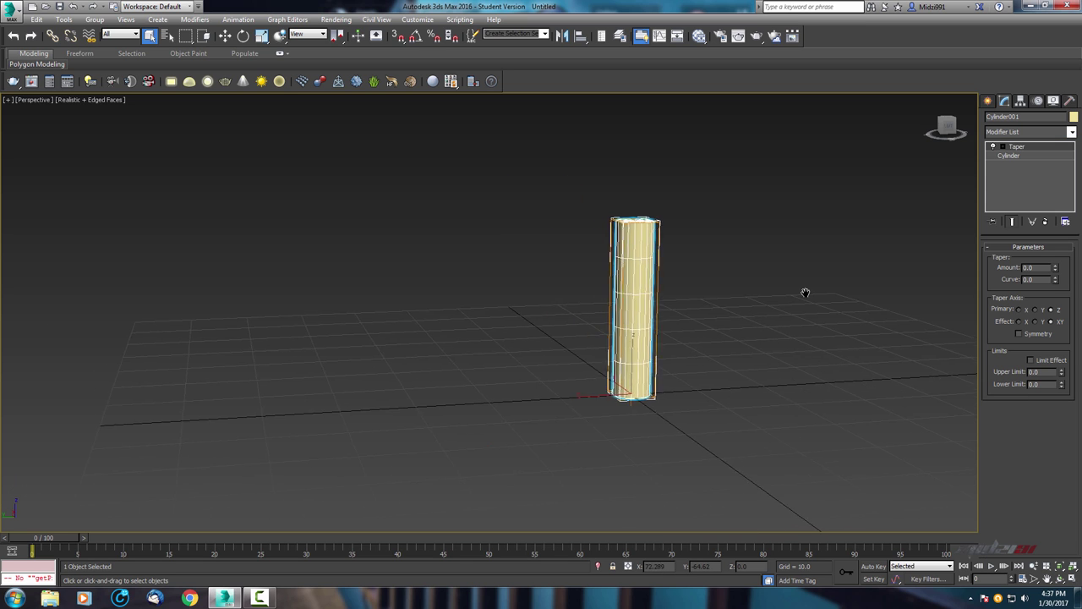
# - Set the taper Amount to 4.0 and Curve to 9.5 so it bulges into a rounded bulb
pyautogui.click(1031, 267)
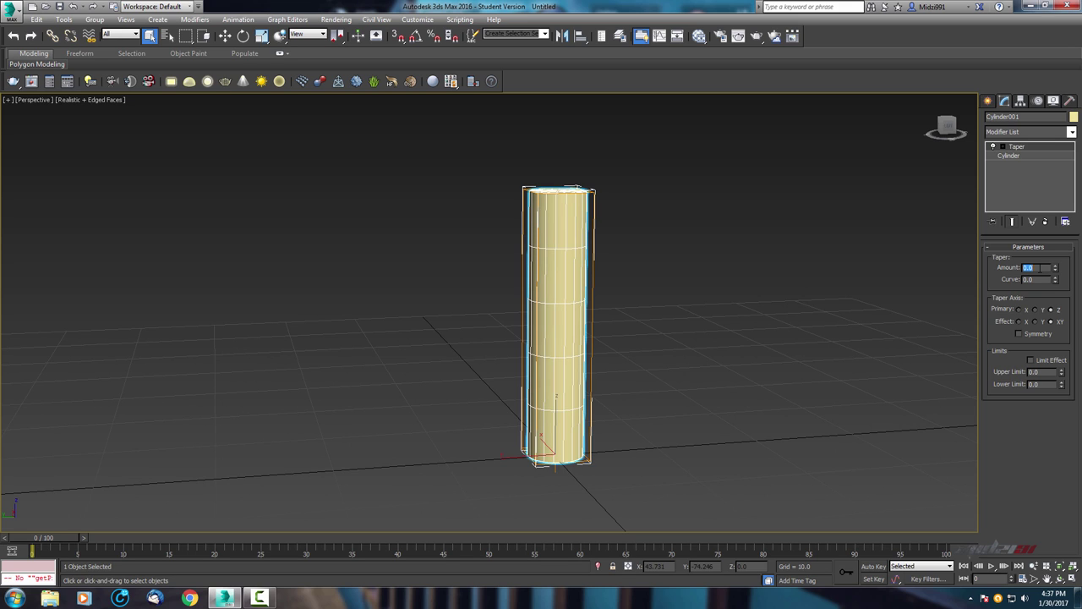
pyautogui.write('4')
pyautogui.press('Tab')
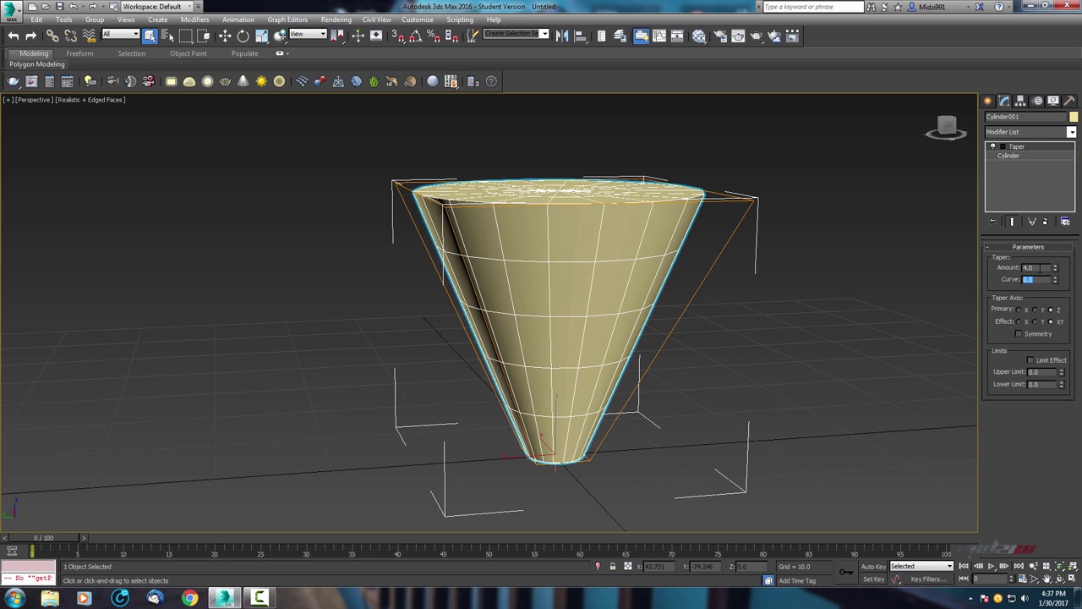
pyautogui.write('9.5')
pyautogui.press('Return')
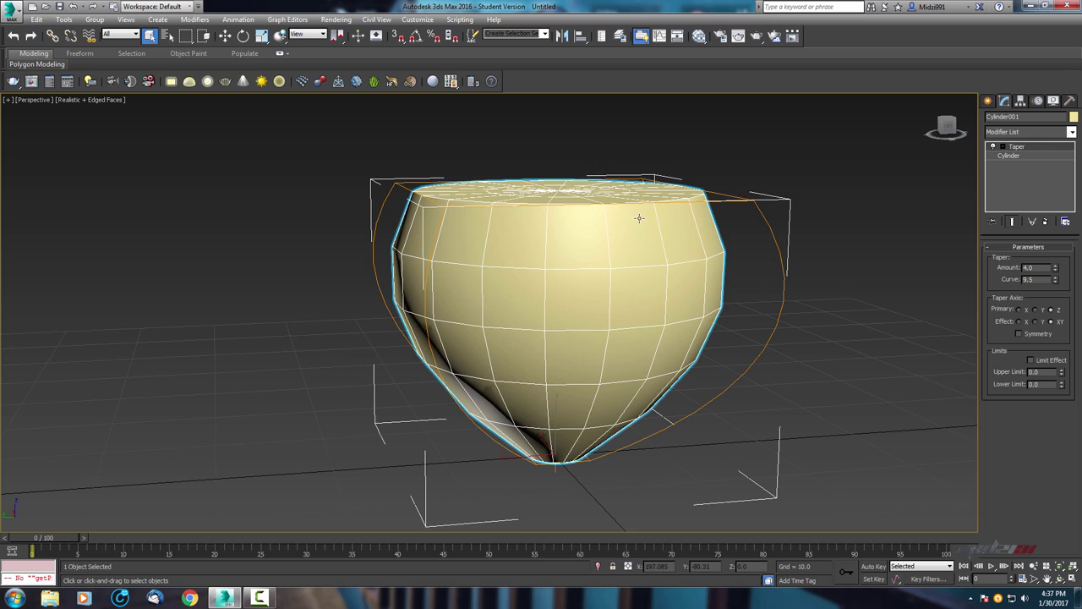
pyautogui.scroll(-2, 639, 218)
pyautogui.moveTo(639, 218)
pyautogui.keyDown('alt'); pyautogui.mouseDown(button='middle')
pyautogui.moveTo(656, 258)
pyautogui.moveTo(592, 242)
pyautogui.moveTo(614, 258)
pyautogui.moveTo(568, 257)
pyautogui.moveTo(549, 305)
pyautogui.moveTo(511, 268)
pyautogui.moveTo(510, 301)
pyautogui.moveTo(563, 302)
pyautogui.moveTo(570, 353)
pyautogui.moveTo(551, 295)
pyautogui.moveTo(541, 316)
pyautogui.moveTo(608, 264)
pyautogui.moveTo(515, 307)
pyautogui.moveTo(553, 321)
pyautogui.mouseUp(button='middle'); pyautogui.keyUp('alt')
pyautogui.scroll(-2, 569, 257)
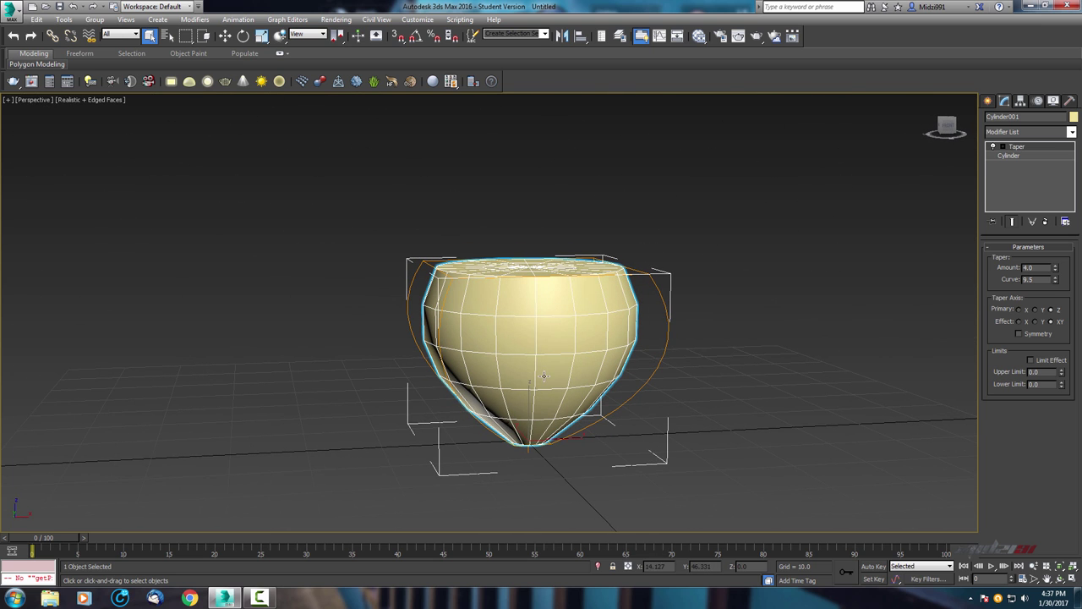
pyautogui.moveTo(544, 376)
pyautogui.keyDown('alt'); pyautogui.mouseDown(button='middle')
pyautogui.moveTo(551, 355)
pyautogui.moveTo(620, 314)
pyautogui.mouseUp(button='middle'); pyautogui.keyUp('alt')
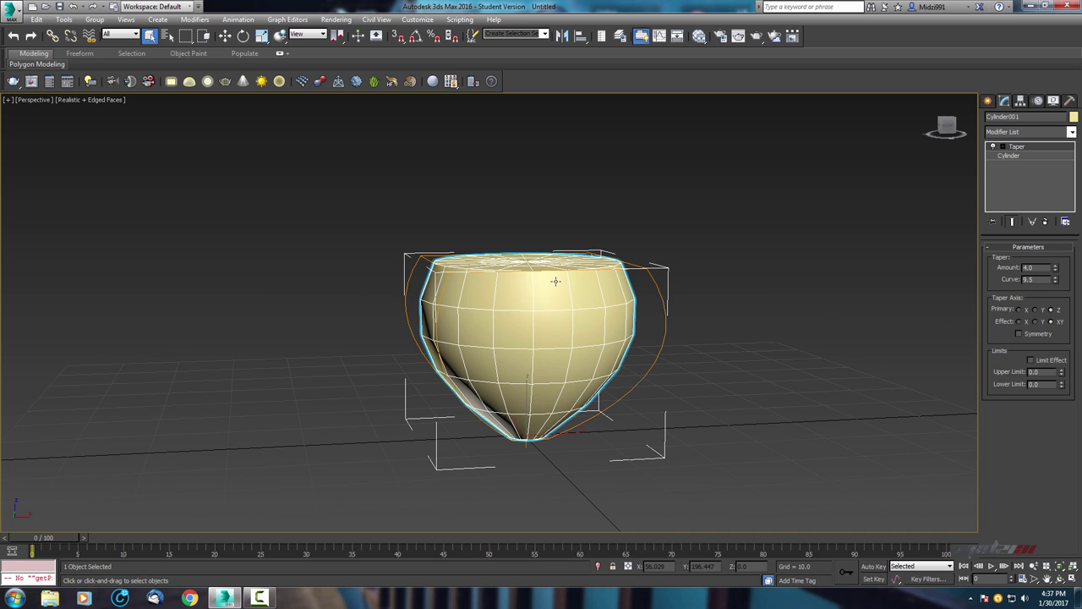
pyautogui.scroll(-2, 556, 280)
pyautogui.moveTo(556, 281)
pyautogui.keyDown('alt'); pyautogui.mouseDown(button='middle')
pyautogui.moveTo(609, 293)
pyautogui.moveTo(585, 288)
pyautogui.mouseUp(button='middle'); pyautogui.keyUp('alt')
pyautogui.scroll(2, 600, 286)
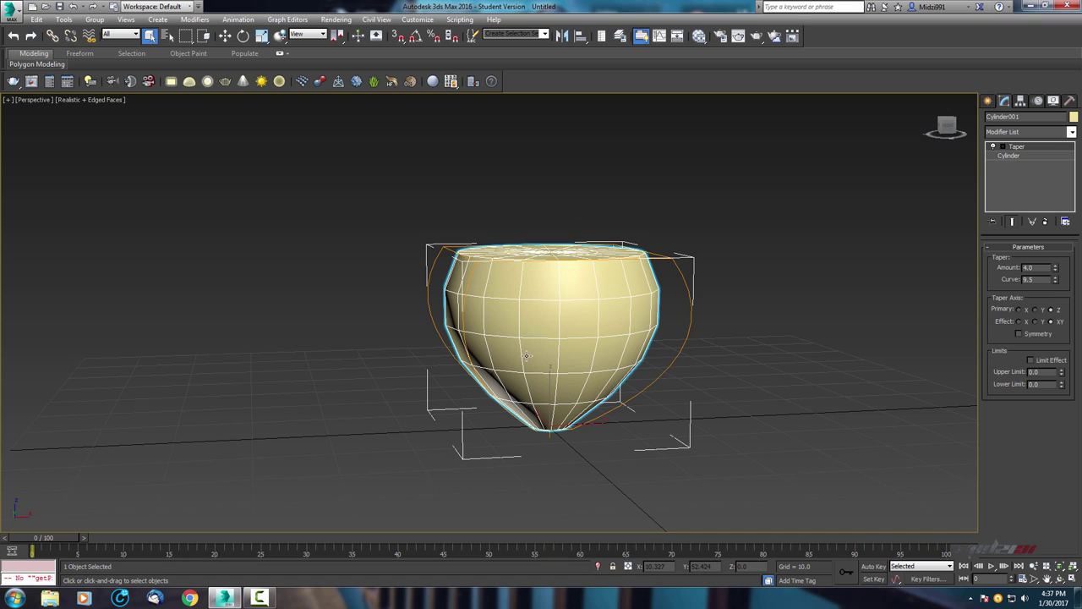
# - Mirror the bulb across the Z axis to flip it upside down
pyautogui.click(561, 38)
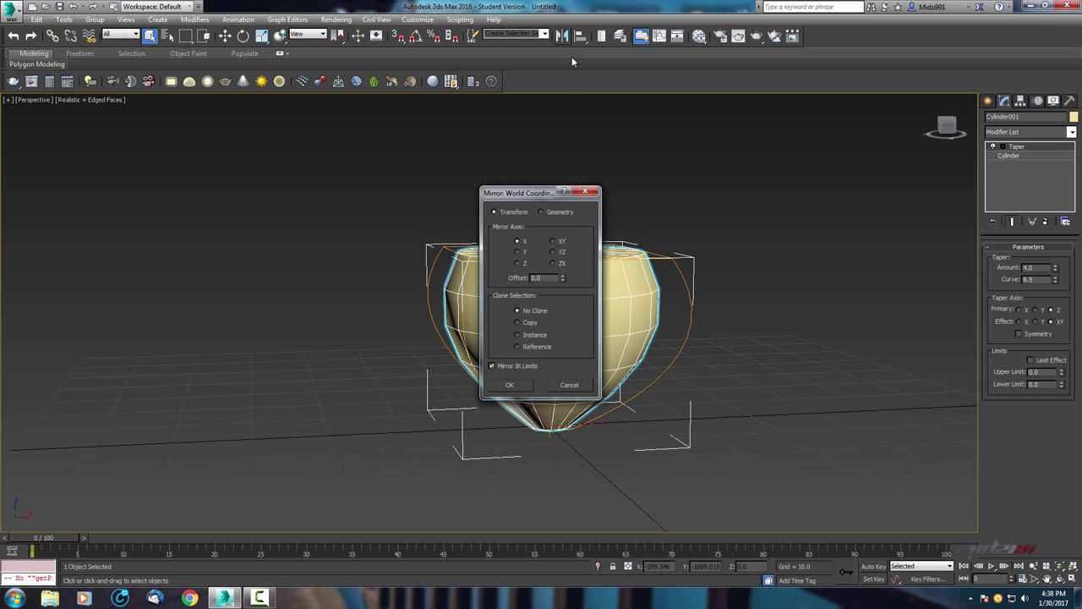
pyautogui.click(519, 263)
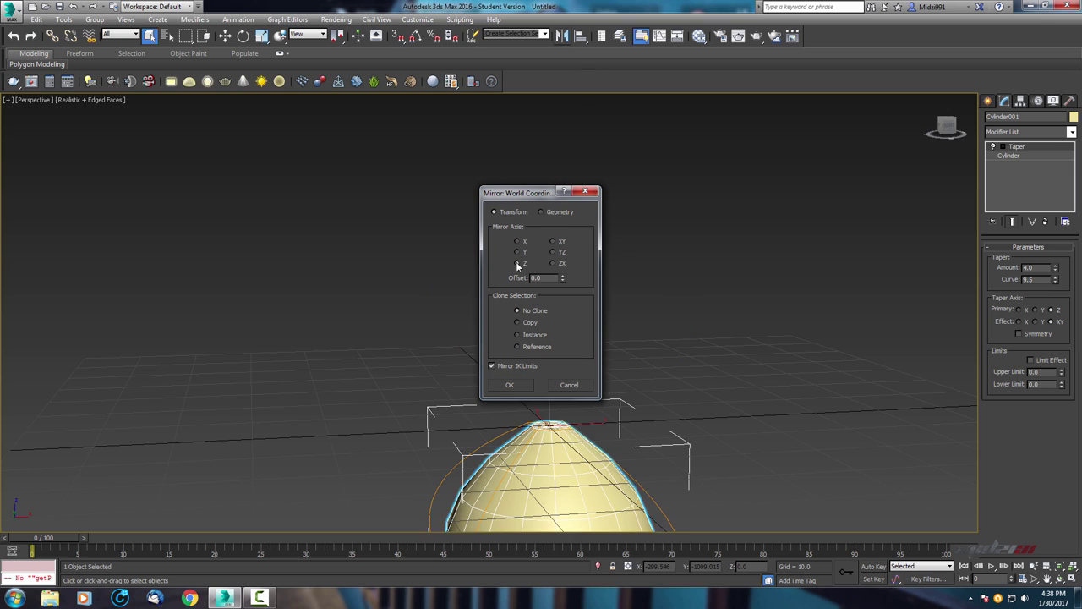
pyautogui.click(519, 384)
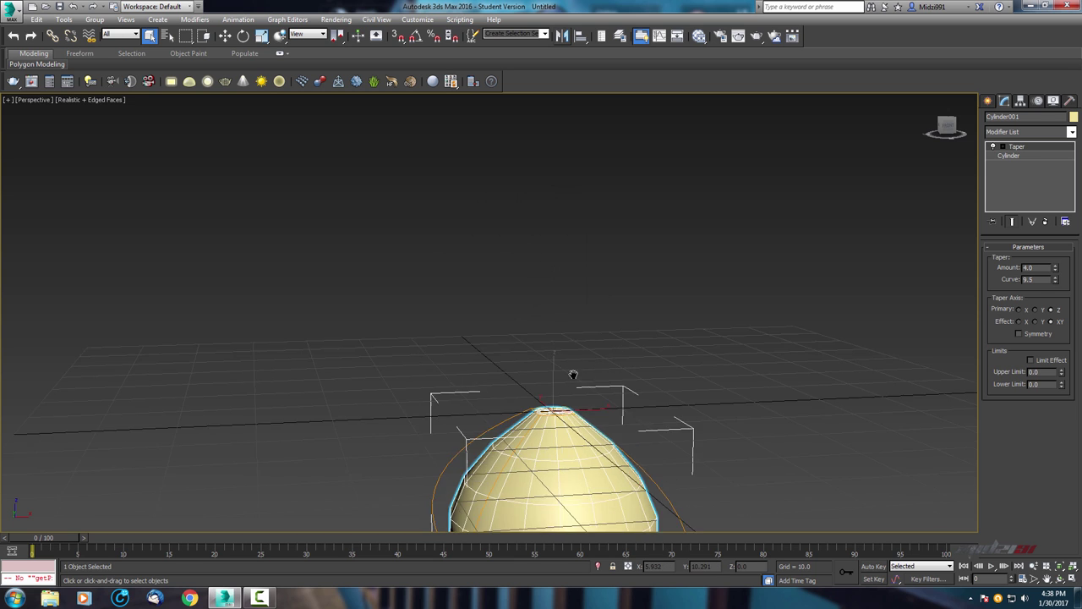
# - Raise the bulb slightly with the Move tool in the four-view layout
pyautogui.scroll(-3, 570, 374)
pyautogui.press('w')
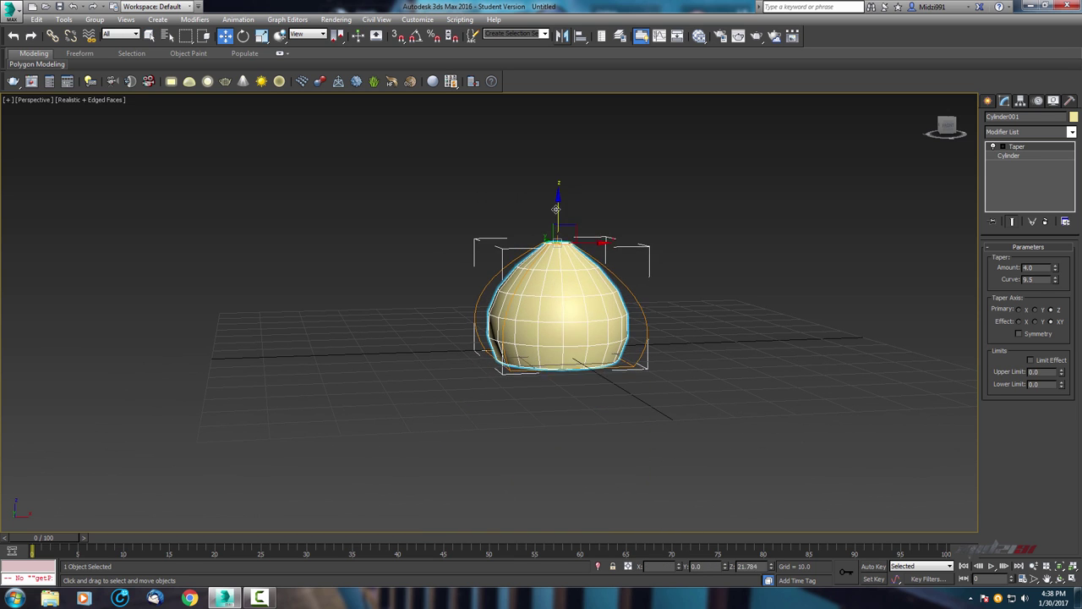
pyautogui.hotkey('alt', 'w')
pyautogui.scroll(3, 300, 350)
pyautogui.scroll(3, 300, 350)
pyautogui.scroll(-2, 300, 350)
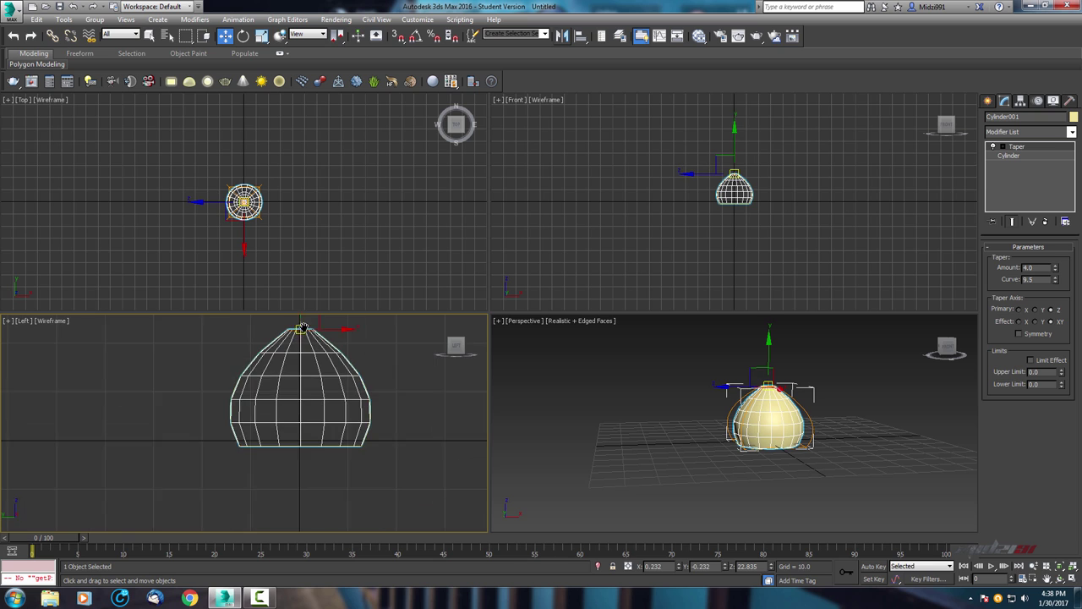
pyautogui.scroll(-1, 296, 342)
pyautogui.scroll(-1, 293, 338)
pyautogui.moveTo(293, 337); pyautogui.dragTo(294, 329)
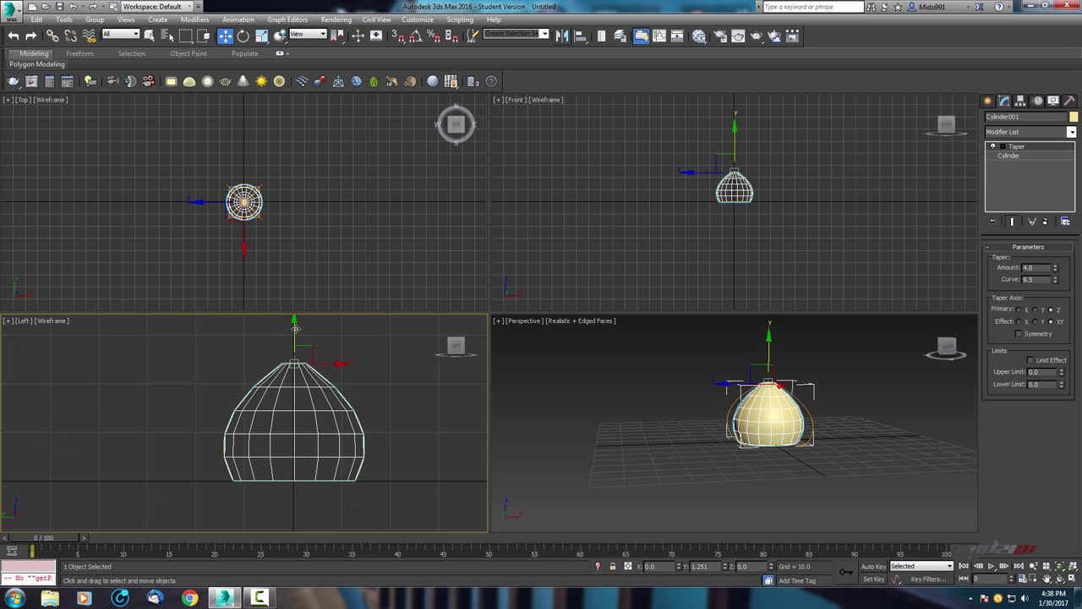
# - Center the bulb on the origin by resetting its X and Y positions to 0
pyautogui.scroll(2, 757, 469)
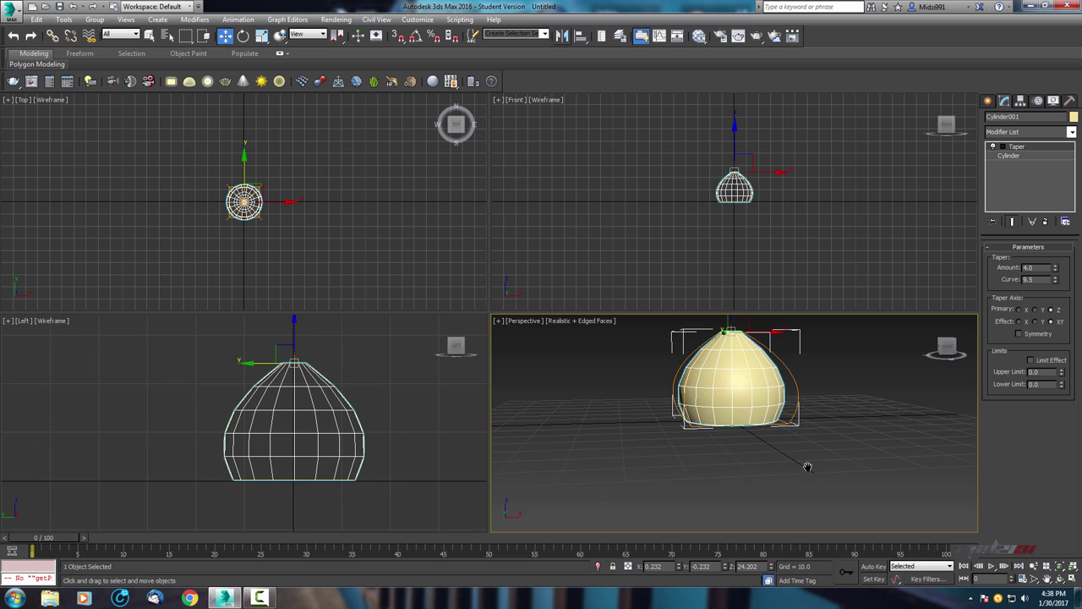
pyautogui.hotkey('alt', 'w')
pyautogui.scroll(-1, 709, 404)
pyautogui.keyDown('alt'); pyautogui.moveTo(710, 403); pyautogui.dragTo(697, 419, button='middle'); pyautogui.keyUp('alt')
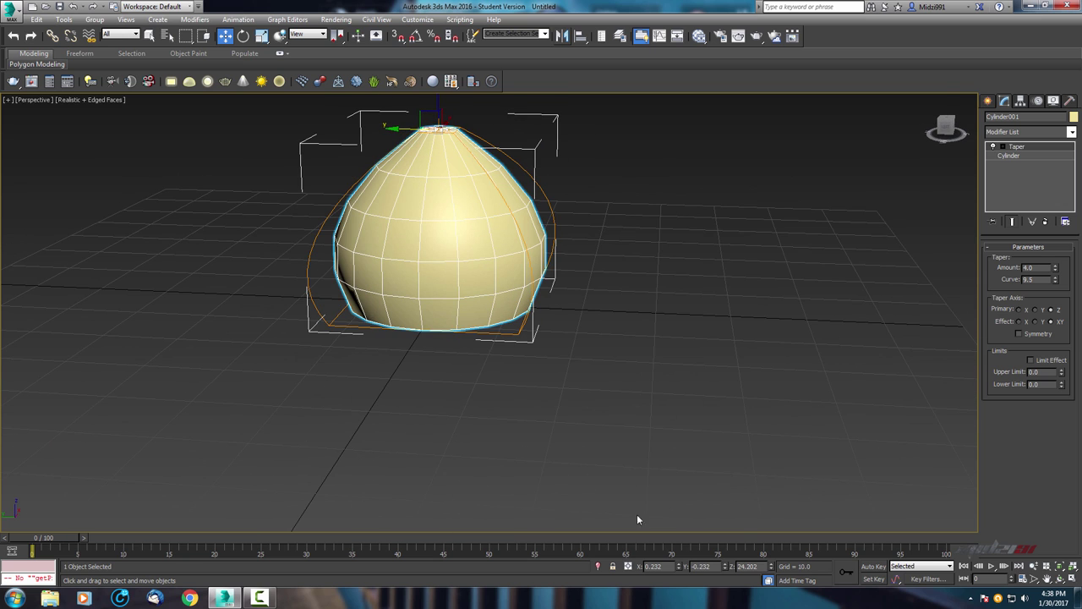
pyautogui.rightClick(680, 569)
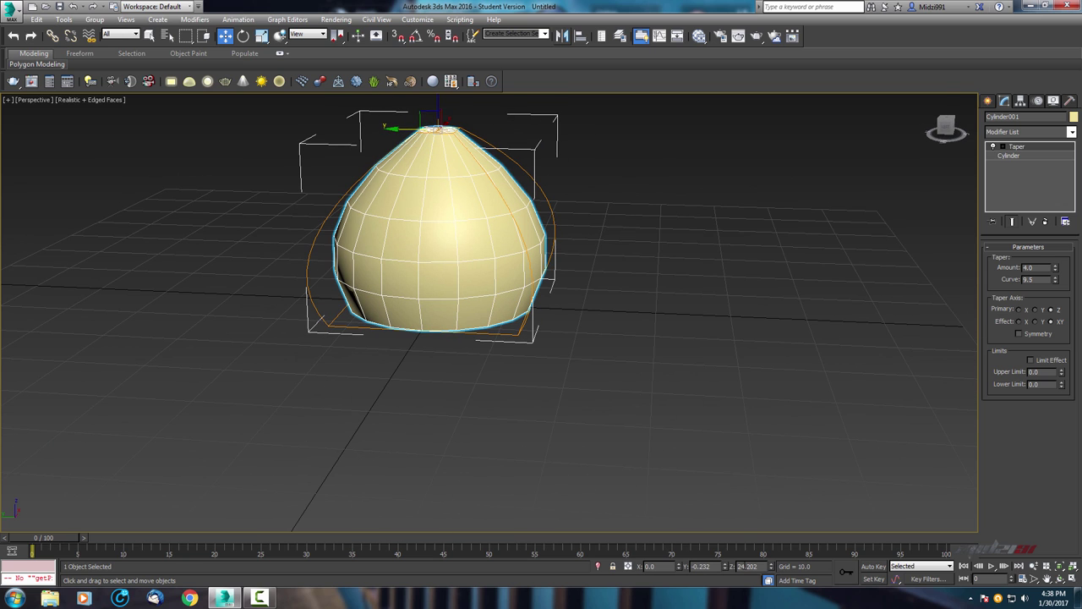
pyautogui.rightClick(724, 568)
pyautogui.scroll(-3, 490, 287)
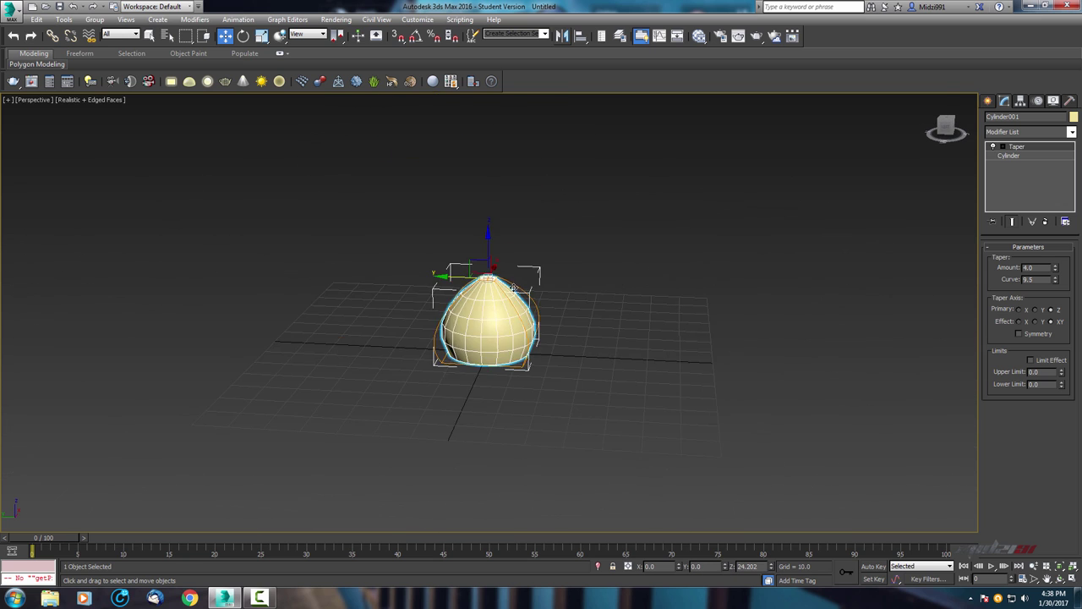
pyautogui.scroll(3, 513, 288)
pyautogui.moveTo(533, 291)
pyautogui.keyDown('alt'); pyautogui.mouseDown(button='middle')
pyautogui.moveTo(522, 297)
pyautogui.moveTo(567, 378)
pyautogui.mouseUp(button='middle'); pyautogui.keyUp('alt')
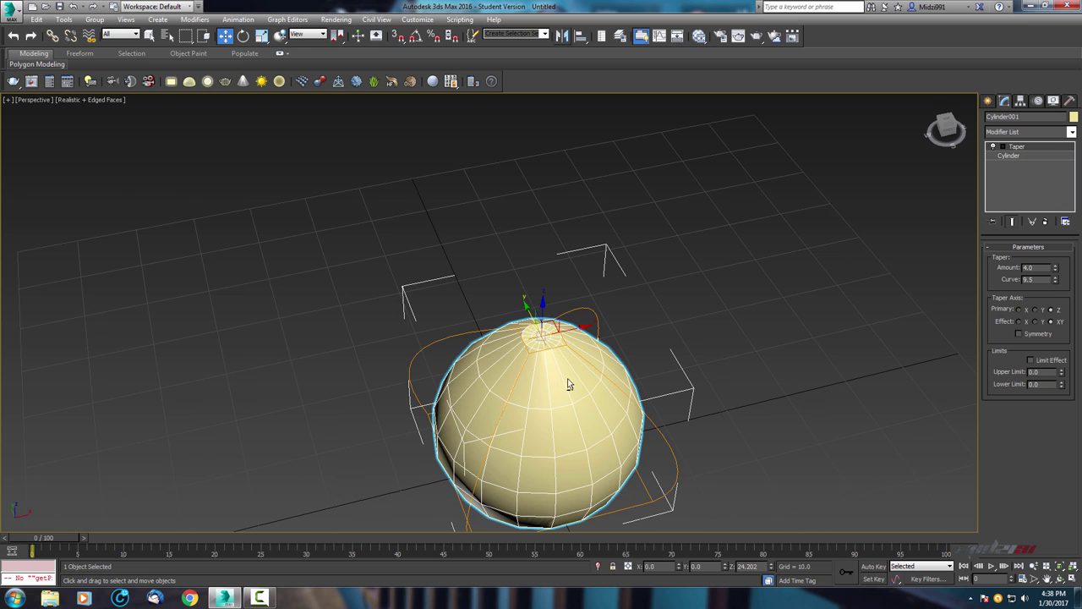
# - Add an Edit Poly modifier above Taper and switch to Polygon level
pyautogui.click(1035, 134)
pyautogui.press('e')
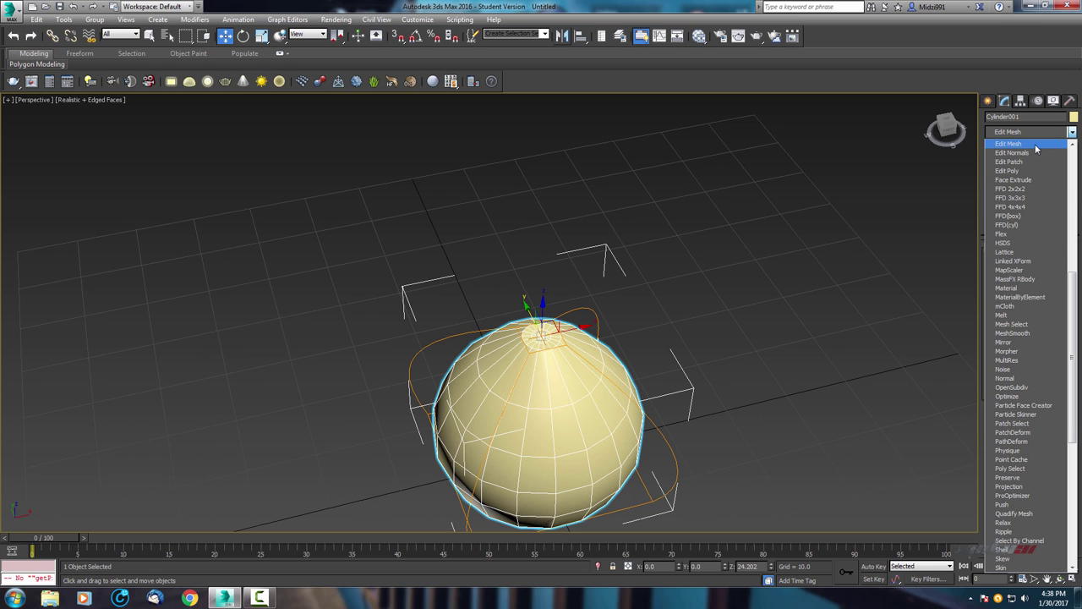
pyautogui.click(1024, 170)
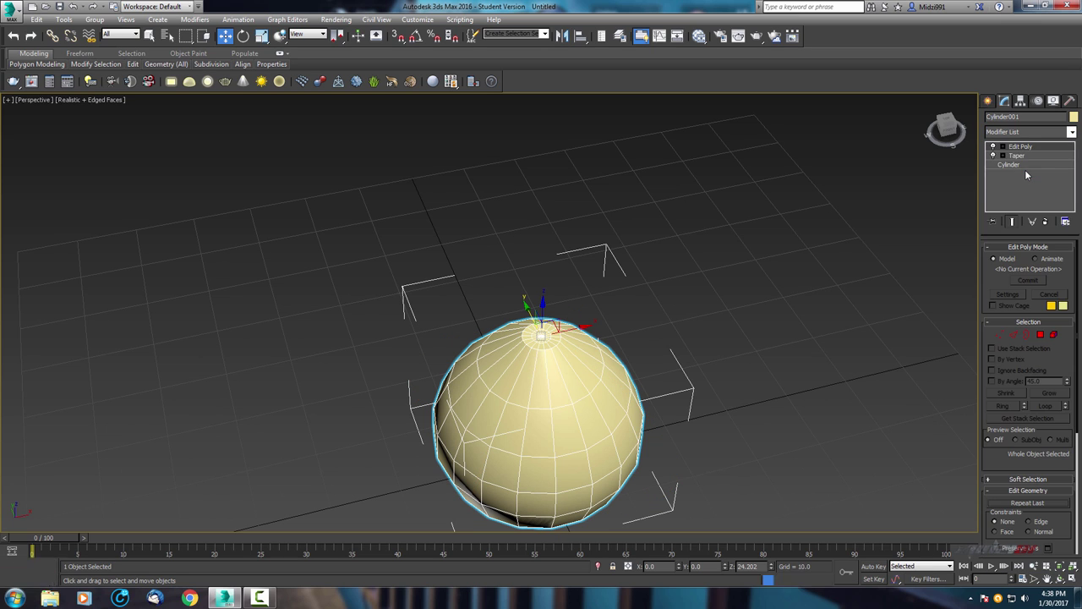
pyautogui.click(1041, 335)
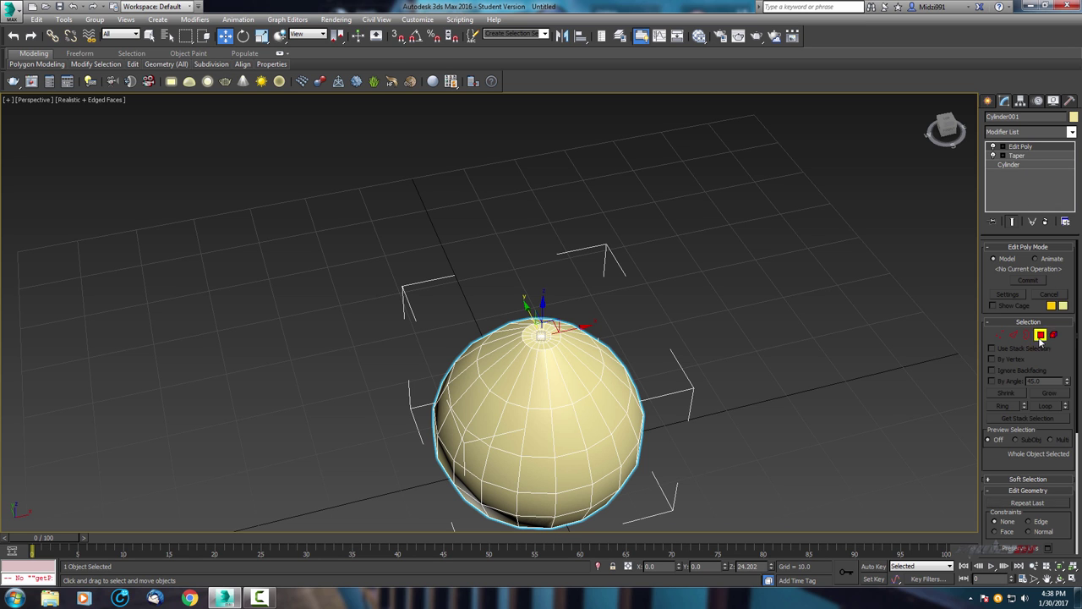
# - Select the polygons at the dome top and grow the selection to the whole top cap
pyautogui.scroll(3, 633, 341)
pyautogui.scroll(2, 640, 367)
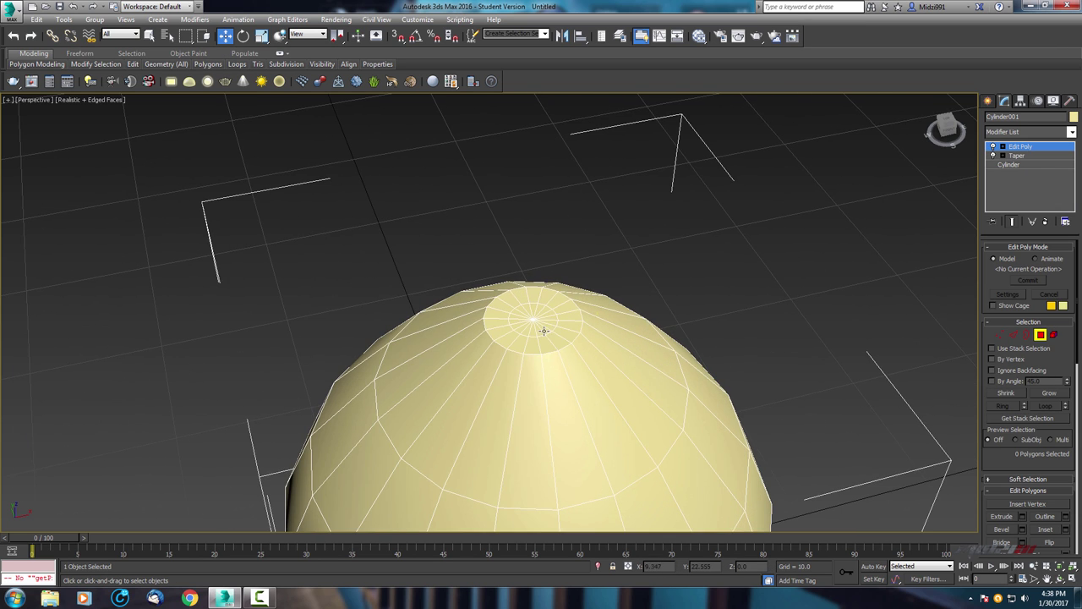
pyautogui.click(544, 330)
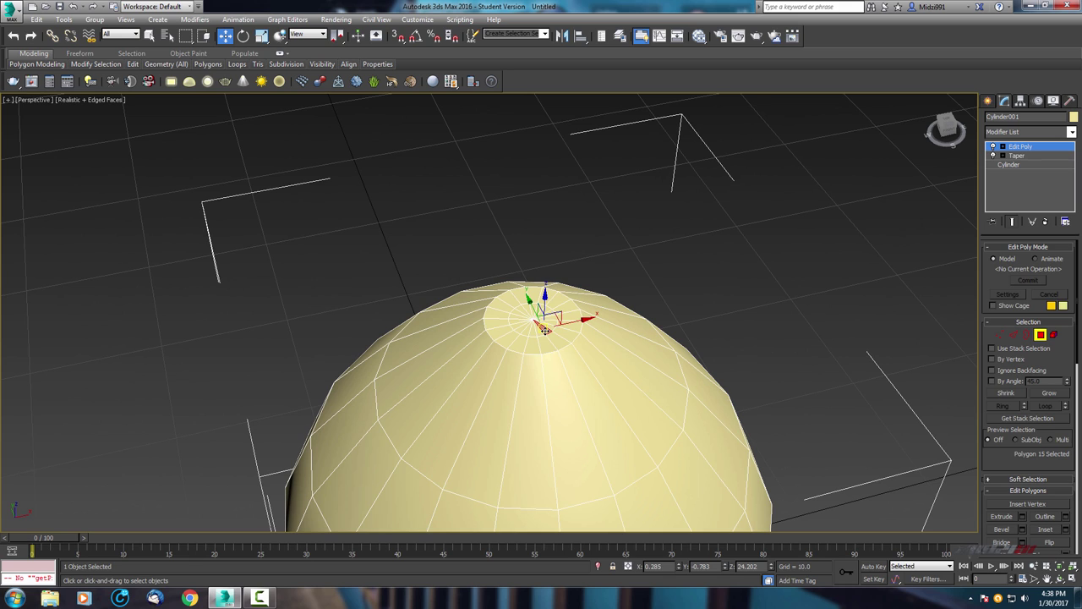
pyautogui.keyDown('ctrl'); pyautogui.click(533, 328); pyautogui.keyUp('ctrl')
pyautogui.keyDown('ctrl'); pyautogui.click(551, 340); pyautogui.keyUp('ctrl')
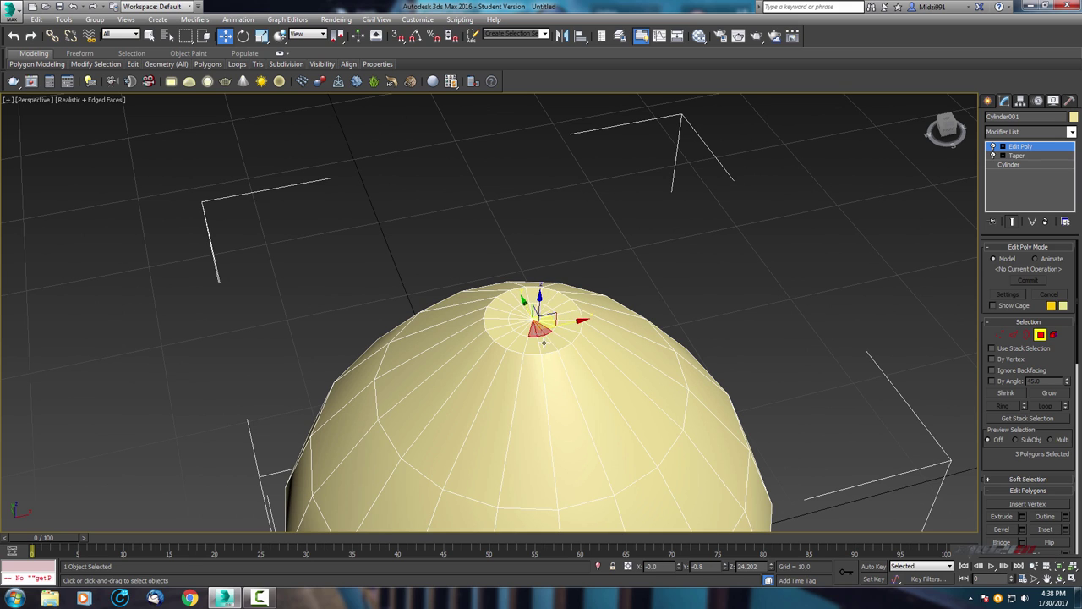
pyautogui.keyDown('ctrl'); pyautogui.click(543, 347); pyautogui.keyUp('ctrl')
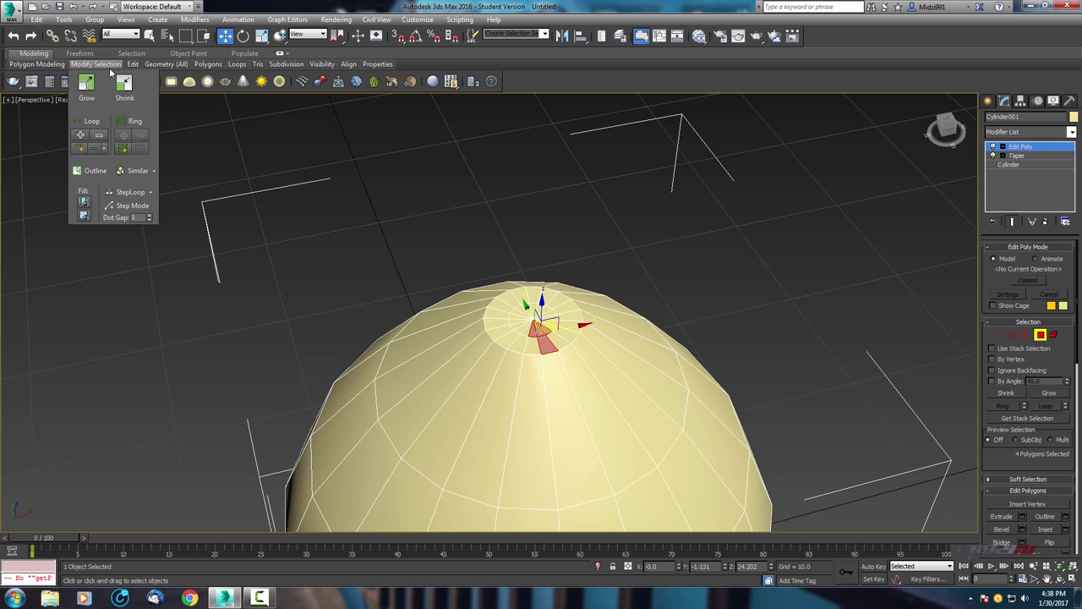
pyautogui.click(137, 171)
pyautogui.moveTo(394, 287)
pyautogui.keyDown('alt'); pyautogui.mouseDown(button='middle')
pyautogui.moveTo(570, 265)
pyautogui.moveTo(552, 280)
pyautogui.moveTo(457, 293)
pyautogui.mouseUp(button='middle'); pyautogui.keyUp('alt')
pyautogui.scroll(3, 456, 293)
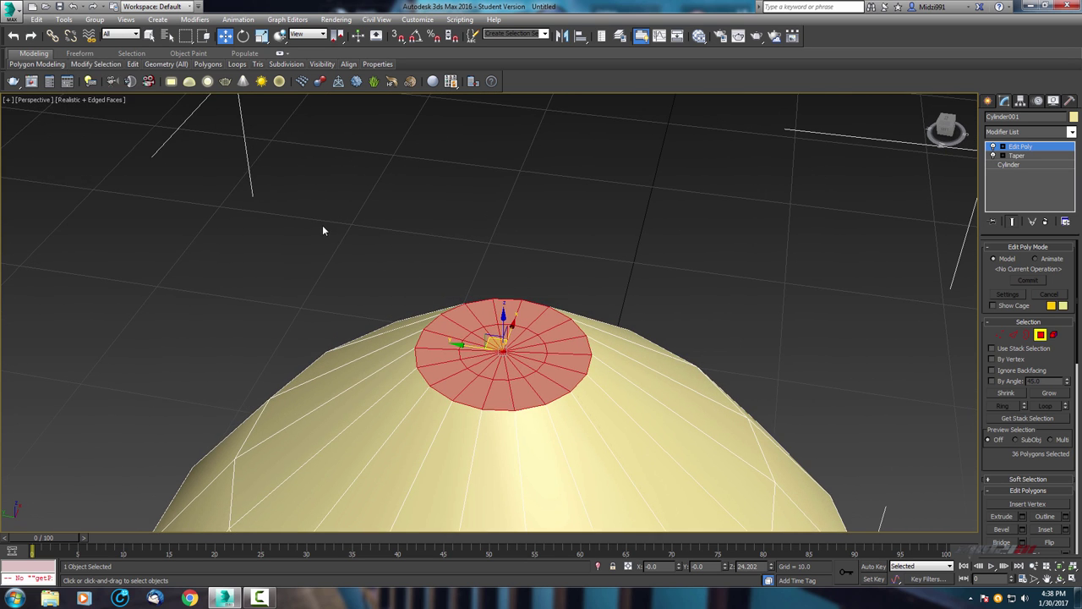
# - Delete the top cap polygons, leaving an open hole at the crown
pyautogui.press('Delete')
pyautogui.moveTo(459, 292)
pyautogui.keyDown('alt'); pyautogui.mouseDown(button='middle')
pyautogui.moveTo(550, 313)
pyautogui.moveTo(544, 273)
pyautogui.moveTo(504, 315)
pyautogui.mouseUp(button='middle'); pyautogui.keyUp('alt')
pyautogui.scroll(-2, 550, 313)
pyautogui.scroll(-5, 555, 302)
pyautogui.scroll(3, 504, 315)
pyautogui.scroll(2, 553, 276)
pyautogui.keyDown('alt'); pyautogui.moveTo(553, 276); pyautogui.dragTo(587, 270, button='middle'); pyautogui.keyUp('alt')
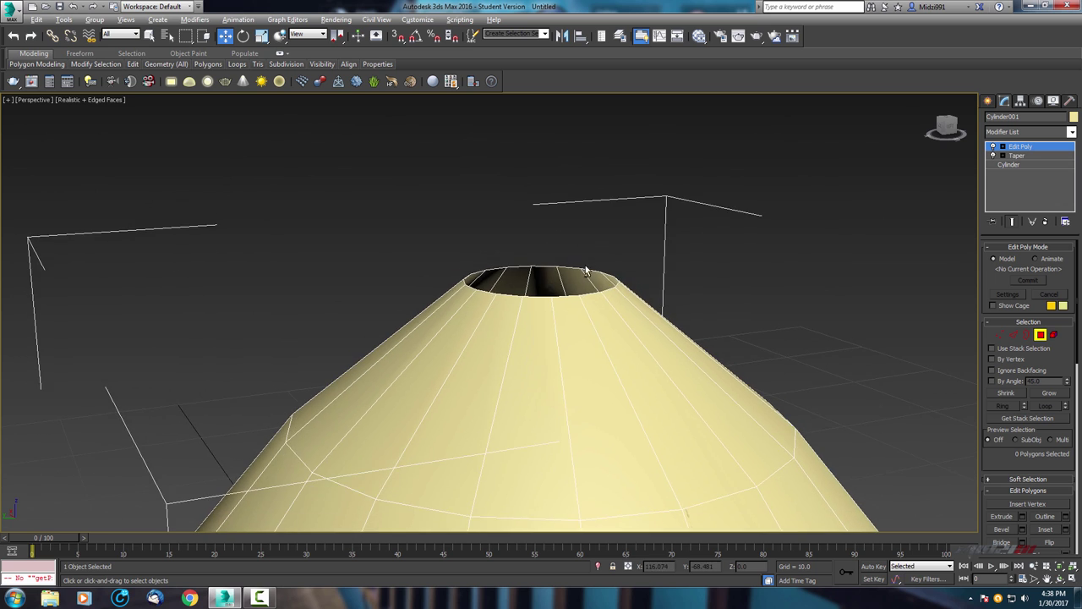
pyautogui.scroll(3, 539, 293)
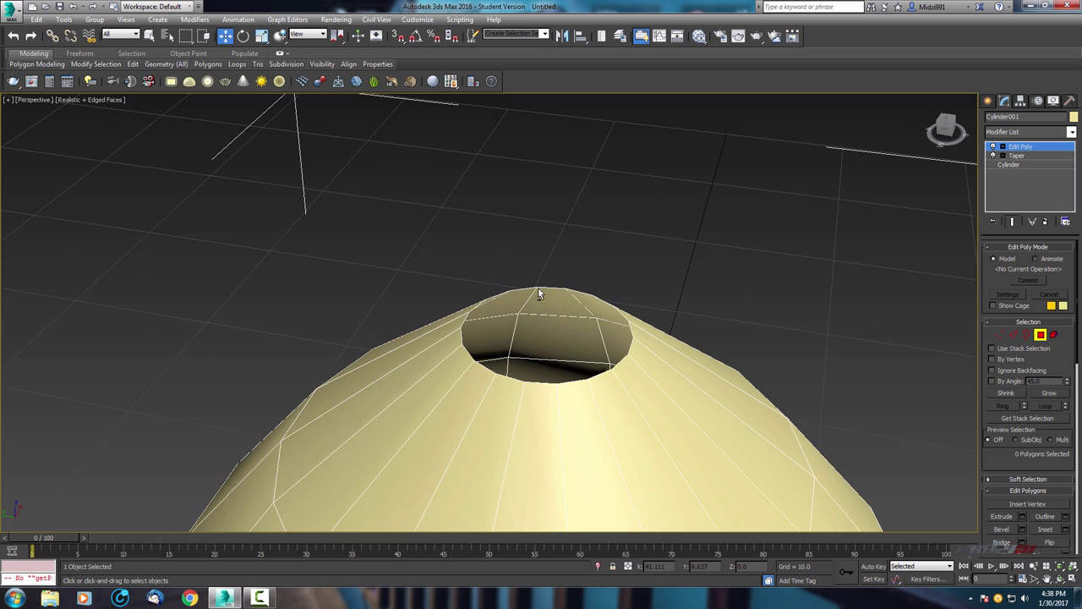
# - Select the hole's border edge loop and Shift-drag it up along Z into a new ring
pyautogui.click(1013, 335)
pyautogui.doubleClick(603, 382)
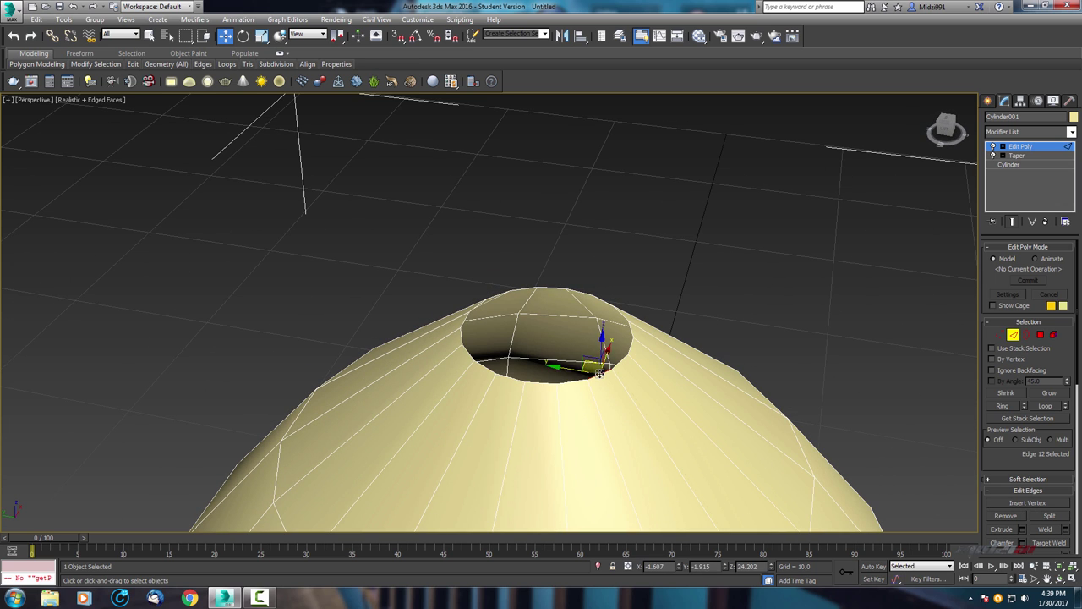
pyautogui.scroll(-2, 573, 340)
pyautogui.keyDown('alt'); pyautogui.moveTo(573, 340); pyautogui.dragTo(563, 339, button='middle'); pyautogui.keyUp('alt')
pyautogui.scroll(4, 563, 339)
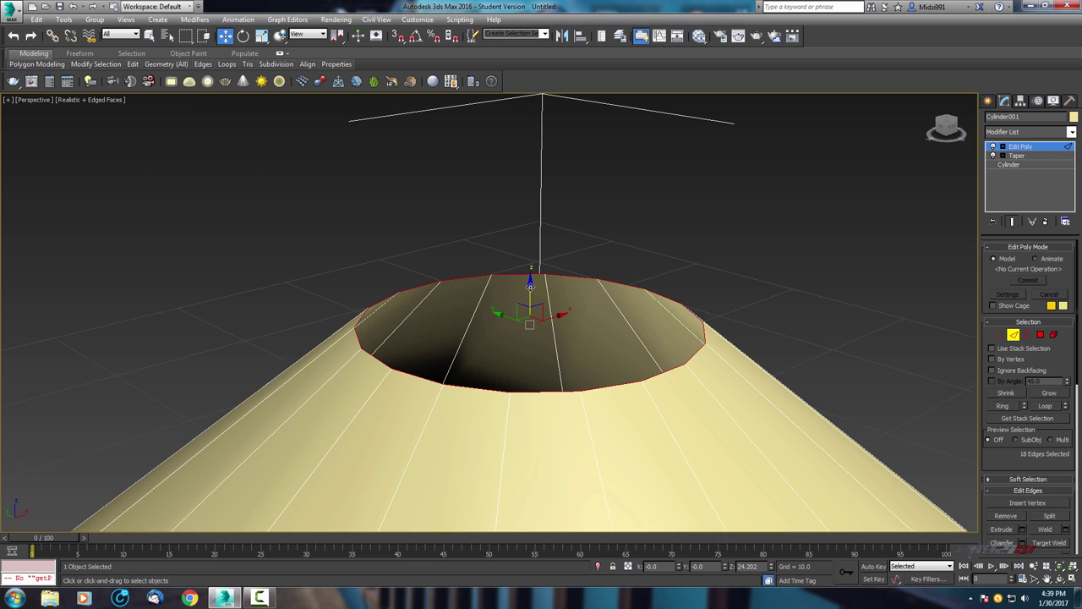
pyautogui.keyDown('shift'); pyautogui.moveTo(533, 292); pyautogui.dragTo(578, 277); pyautogui.keyUp('shift')
pyautogui.keyDown('alt'); pyautogui.moveTo(577, 277); pyautogui.dragTo(541, 269, button='middle'); pyautogui.keyUp('alt')
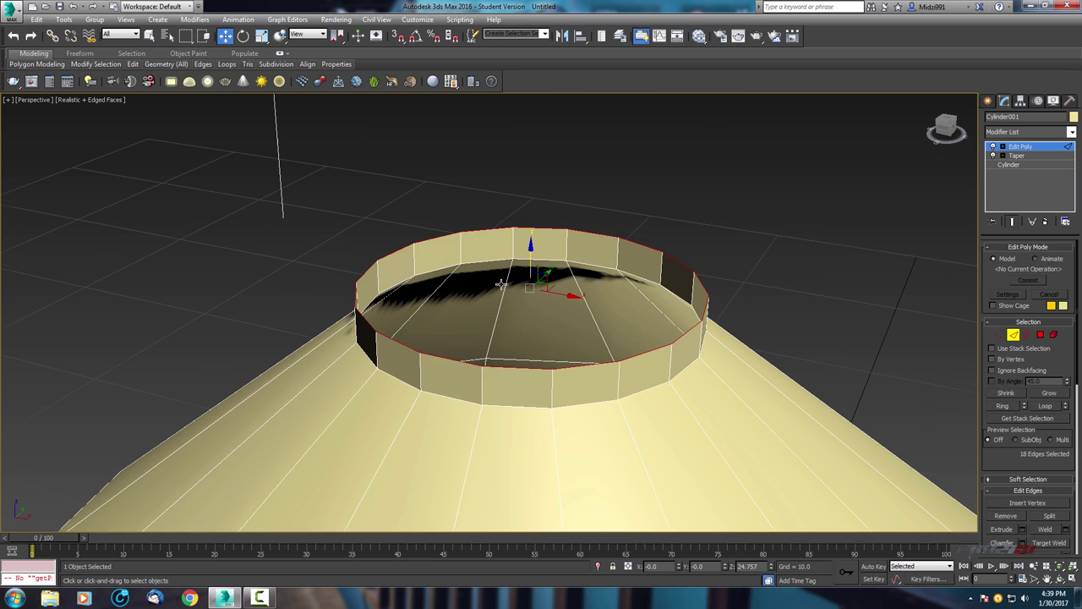
pyautogui.moveTo(530, 264); pyautogui.dragTo(529, 257)
# - Scale the raised rim down uniformly into a narrow neck on top of the dome
pyautogui.press('r')
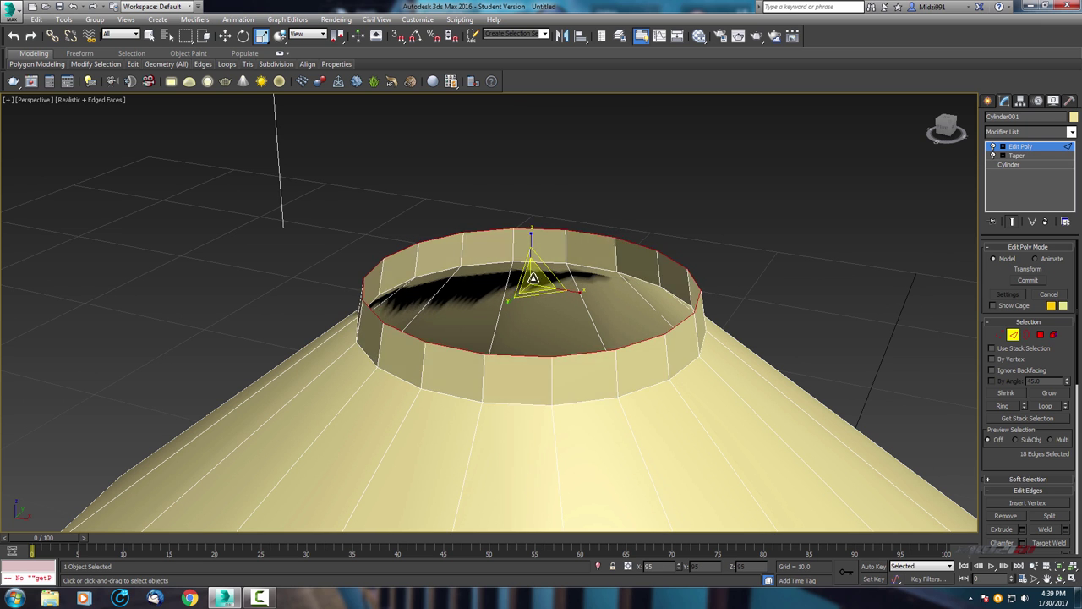
pyautogui.moveTo(536, 276); pyautogui.dragTo(535, 282)
pyautogui.keyDown('alt'); pyautogui.moveTo(536, 285); pyautogui.dragTo(541, 292, button='middle'); pyautogui.keyUp('alt')
pyautogui.scroll(-3, 541, 291)
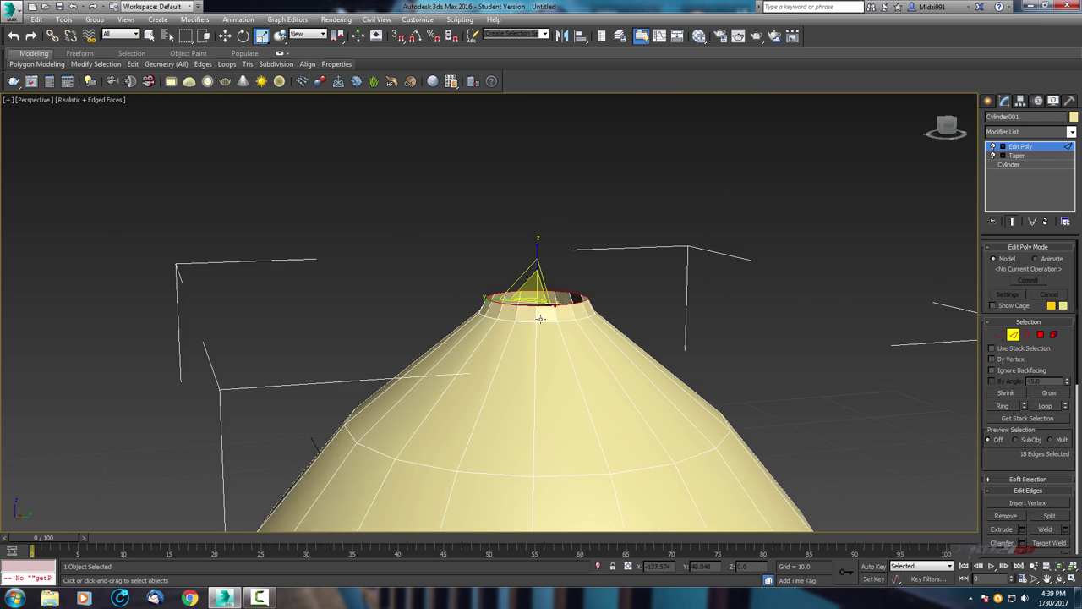
pyautogui.moveTo(541, 292); pyautogui.dragTo(647, 300)
pyautogui.keyDown('alt'); pyautogui.moveTo(647, 300); pyautogui.dragTo(603, 301, button='middle'); pyautogui.keyUp('alt')
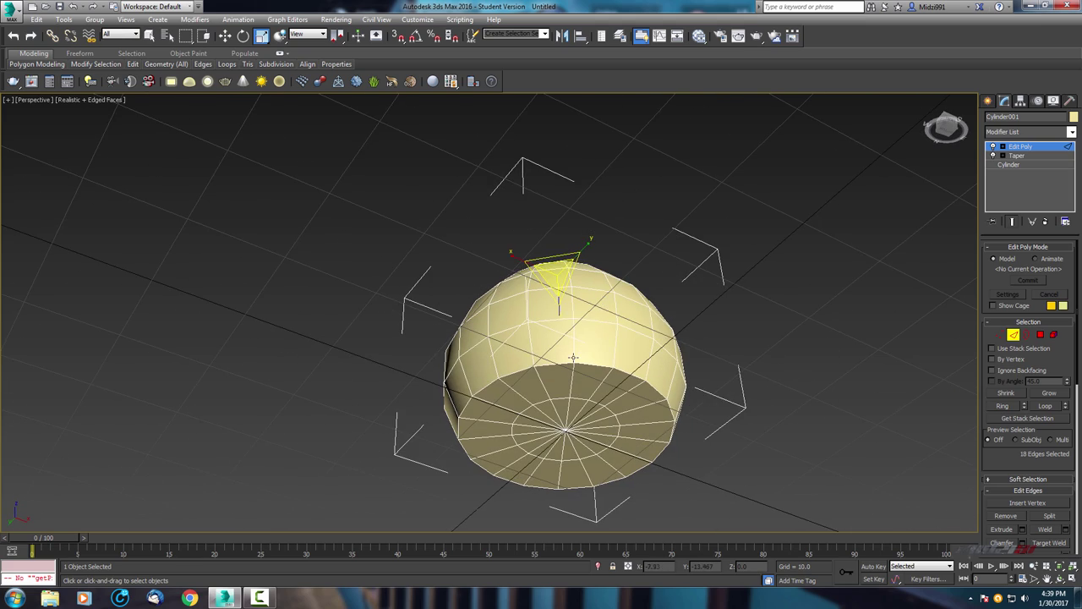
pyautogui.moveTo(573, 358)
pyautogui.keyDown('alt'); pyautogui.mouseDown(button='middle')
pyautogui.moveTo(565, 331)
pyautogui.moveTo(553, 377)
pyautogui.moveTo(634, 381)
pyautogui.moveTo(558, 377)
pyautogui.moveTo(575, 335)
pyautogui.mouseUp(button='middle'); pyautogui.keyUp('alt')
pyautogui.scroll(-2, 558, 377)
# - Add a TurboSmooth modifier to smooth the bulb
pyautogui.press('w')
pyautogui.click(1030, 132)
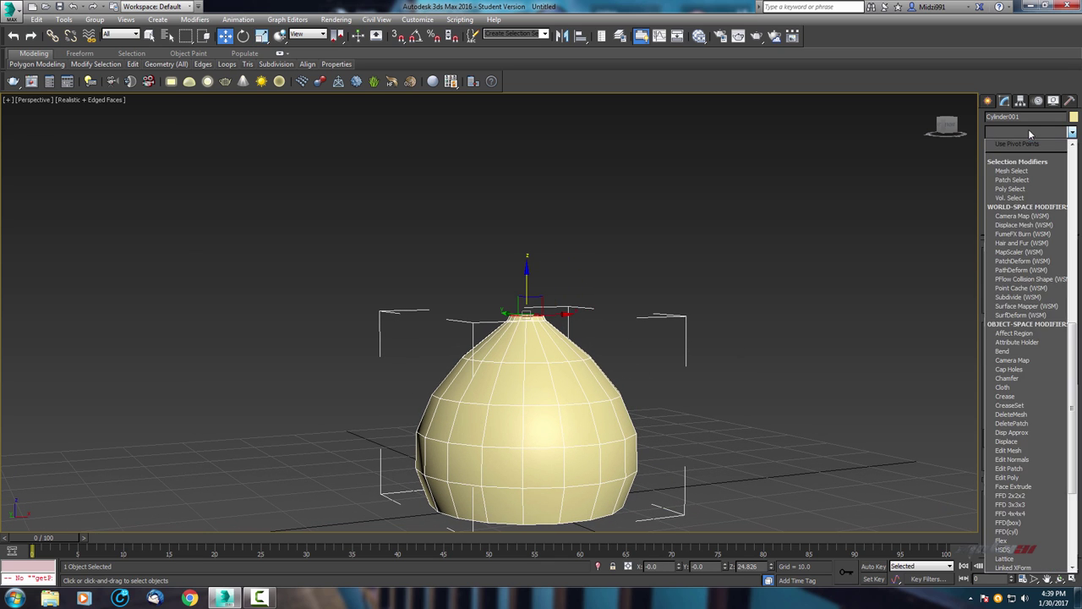
pyautogui.write('t')
pyautogui.click(1014, 415)
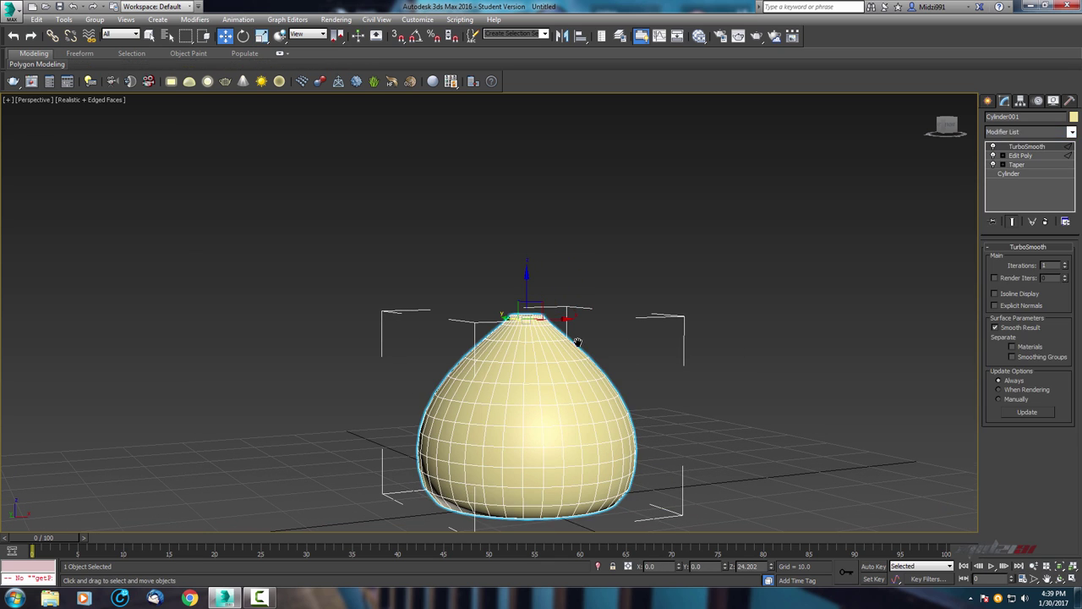
pyautogui.scroll(2, 625, 344)
# - Add a Symmetry modifier and set its mirror axis to Z to form the hourglass
pyautogui.click(1029, 130)
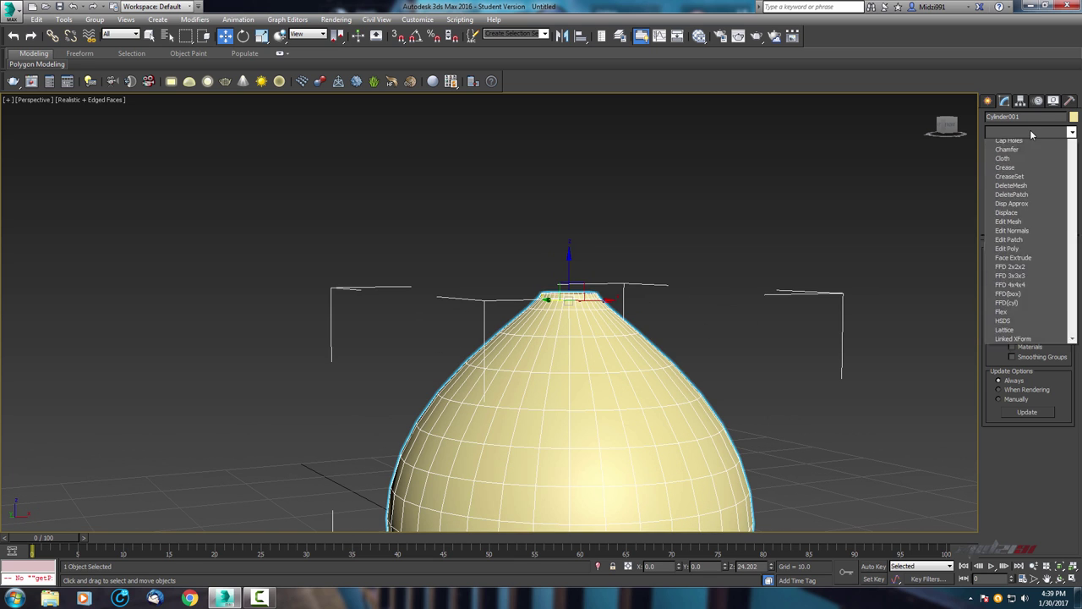
pyautogui.write('sy')
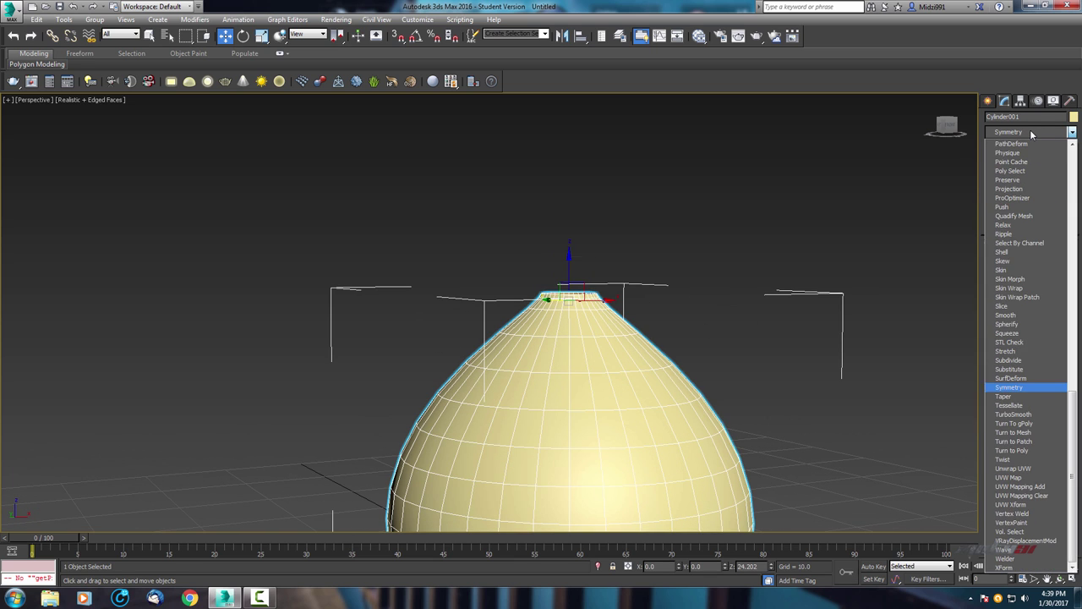
pyautogui.press('Return')
pyautogui.scroll(-2, 730, 201)
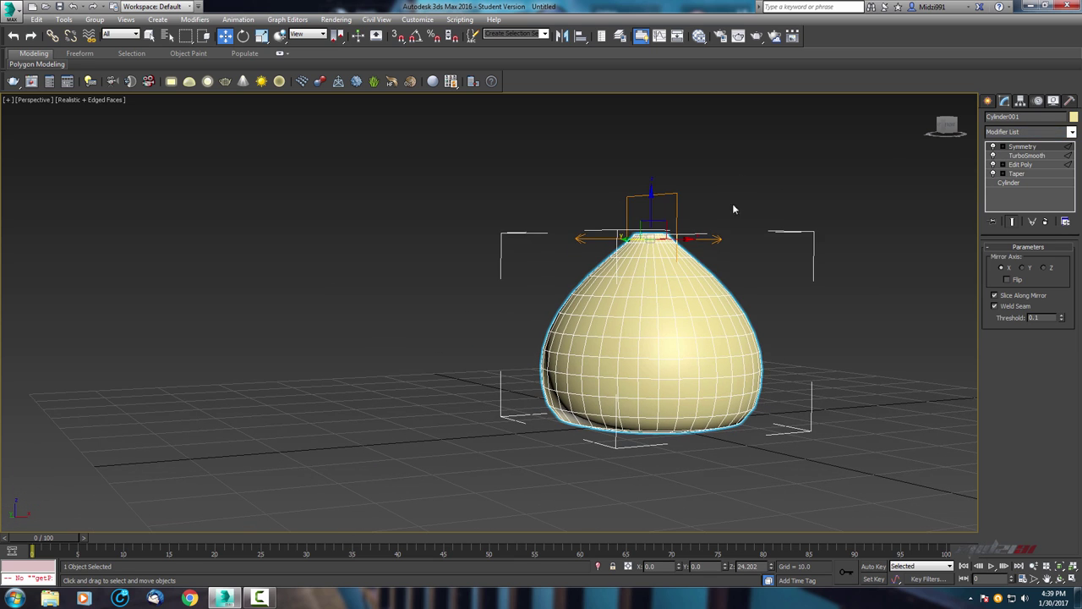
pyautogui.click(1003, 147)
pyautogui.click(1017, 156)
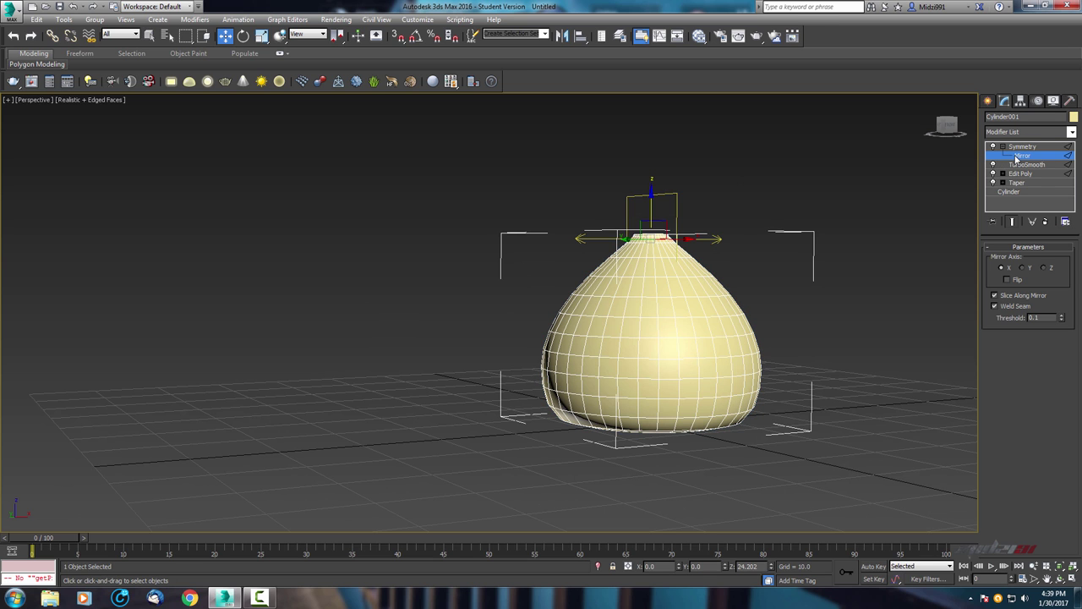
pyautogui.click(1045, 267)
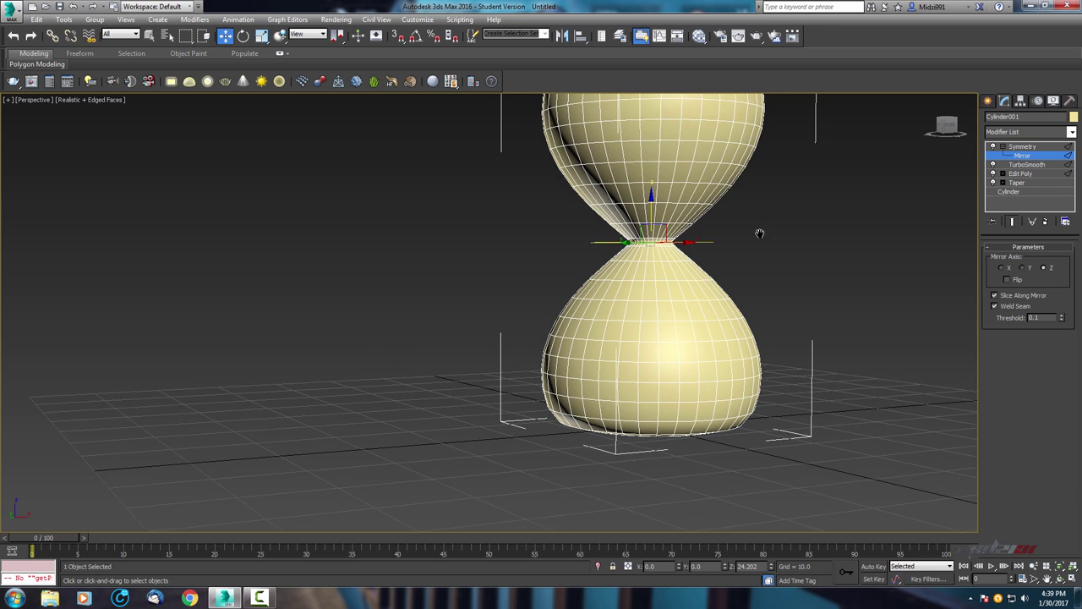
pyautogui.scroll(3, 691, 321)
pyautogui.moveTo(556, 350)
pyautogui.keyDown('alt'); pyautogui.mouseDown(button='middle')
pyautogui.moveTo(601, 341)
pyautogui.moveTo(676, 288)
pyautogui.moveTo(719, 309)
pyautogui.moveTo(833, 280)
pyautogui.moveTo(958, 274)
pyautogui.moveTo(763, 321)
pyautogui.moveTo(584, 287)
pyautogui.moveTo(737, 318)
pyautogui.moveTo(669, 352)
pyautogui.moveTo(718, 313)
pyautogui.moveTo(729, 285)
pyautogui.moveTo(580, 341)
pyautogui.moveTo(455, 325)
pyautogui.moveTo(423, 332)
pyautogui.moveTo(487, 368)
pyautogui.moveTo(733, 289)
pyautogui.moveTo(595, 333)
pyautogui.moveTo(648, 343)
pyautogui.mouseUp(button='middle'); pyautogui.keyUp('alt')
# - Turn off edged faces and collapse the Symmetry modifier's sub-levels in the stack
pyautogui.press('F4')
pyautogui.scroll(-5, 744, 316)
pyautogui.scroll(3, 738, 317)
pyautogui.scroll(3, 592, 326)
pyautogui.scroll(-3, 592, 327)
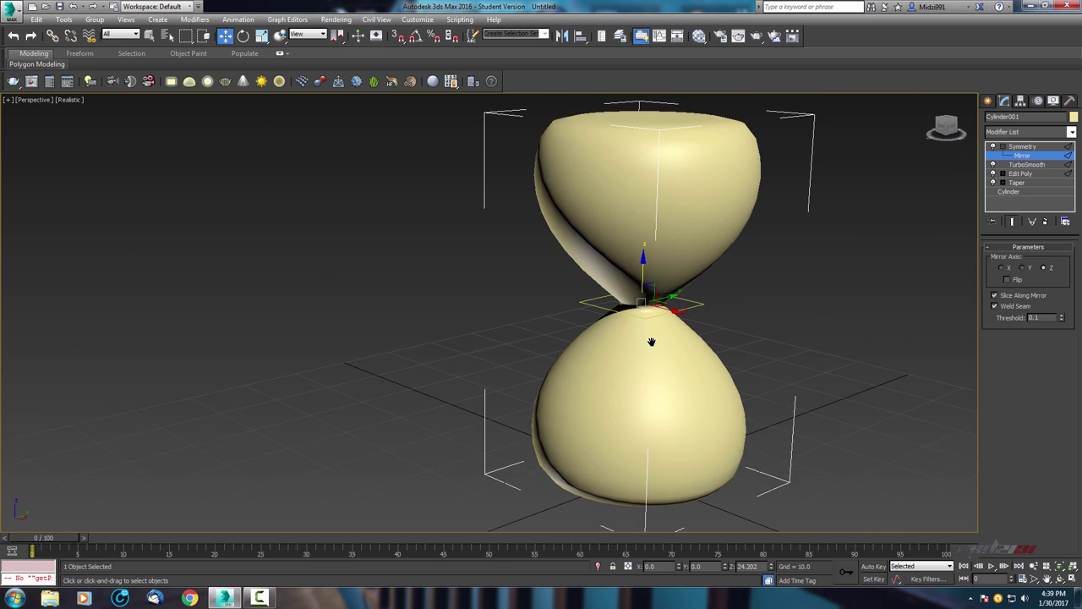
pyautogui.scroll(3, 647, 344)
pyautogui.scroll(2, 739, 336)
pyautogui.click(1003, 148)
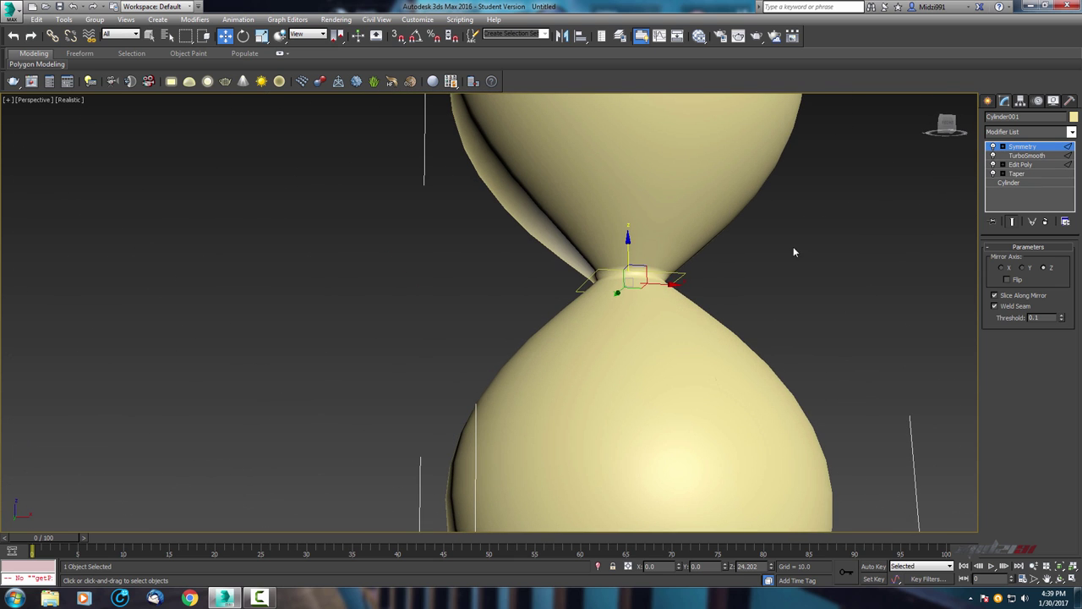
pyautogui.keyDown('alt'); pyautogui.moveTo(793, 246); pyautogui.dragTo(879, 243, button='middle'); pyautogui.keyUp('alt')
# - Reselect the hourglass, frame it in view, and expand the Edit Poly sub-object levels
pyautogui.click(1029, 157)
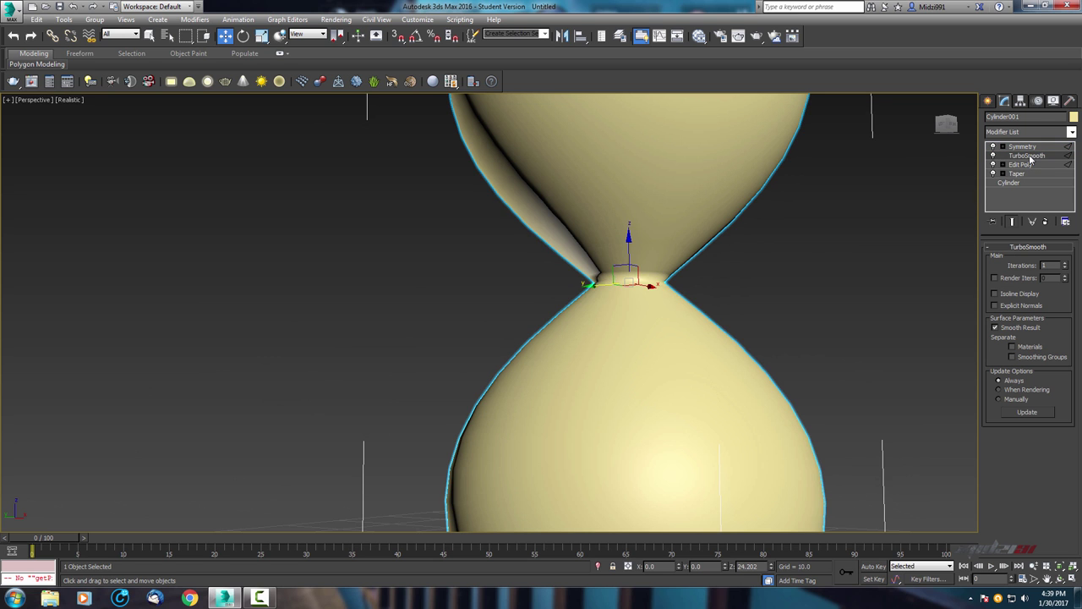
pyautogui.moveTo(812, 269)
pyautogui.keyDown('alt'); pyautogui.mouseDown(button='middle')
pyautogui.moveTo(854, 261)
pyautogui.moveTo(357, 330)
pyautogui.moveTo(575, 303)
pyautogui.moveTo(501, 335)
pyautogui.moveTo(372, 347)
pyautogui.moveTo(406, 367)
pyautogui.moveTo(536, 338)
pyautogui.moveTo(571, 363)
pyautogui.mouseUp(button='middle'); pyautogui.keyUp('alt')
pyautogui.click(855, 261)
pyautogui.click(358, 331)
pyautogui.scroll(-5, 571, 362)
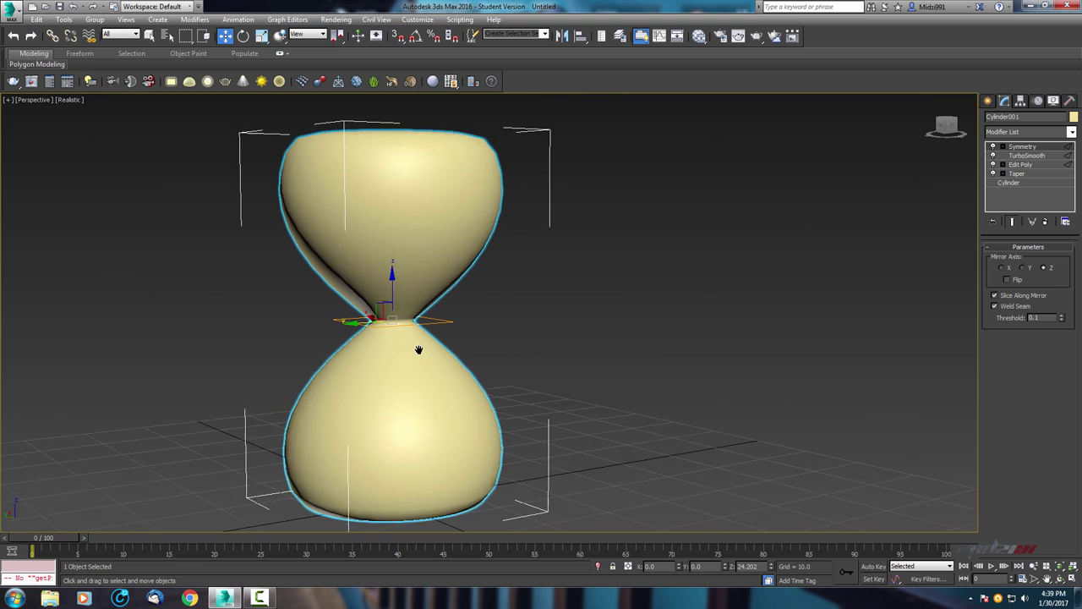
pyautogui.keyDown('alt'); pyautogui.moveTo(423, 350); pyautogui.dragTo(496, 350, button='middle'); pyautogui.keyUp('alt')
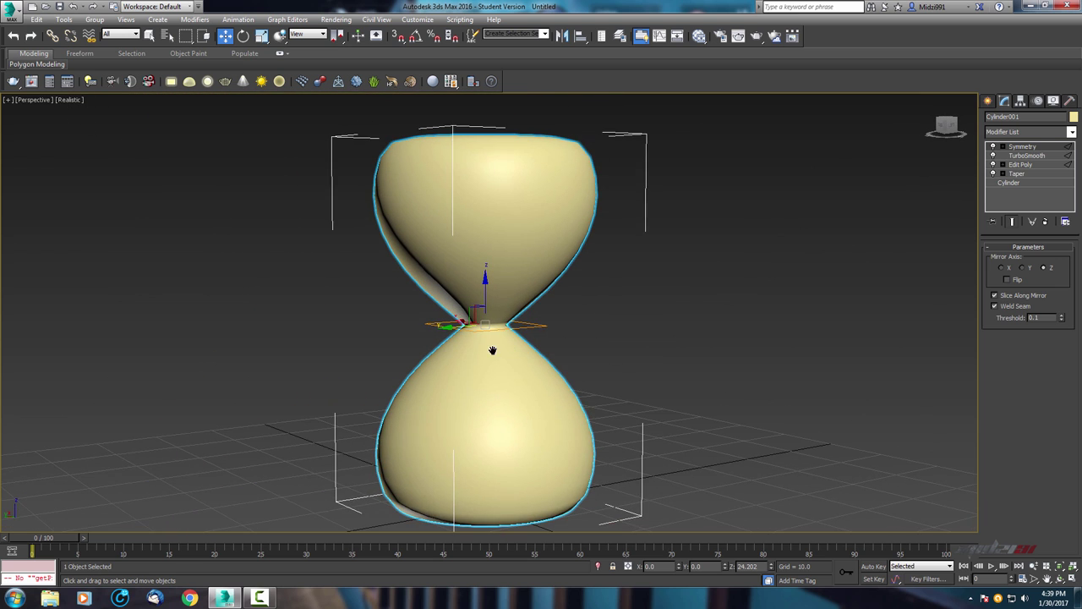
pyautogui.click(1004, 166)
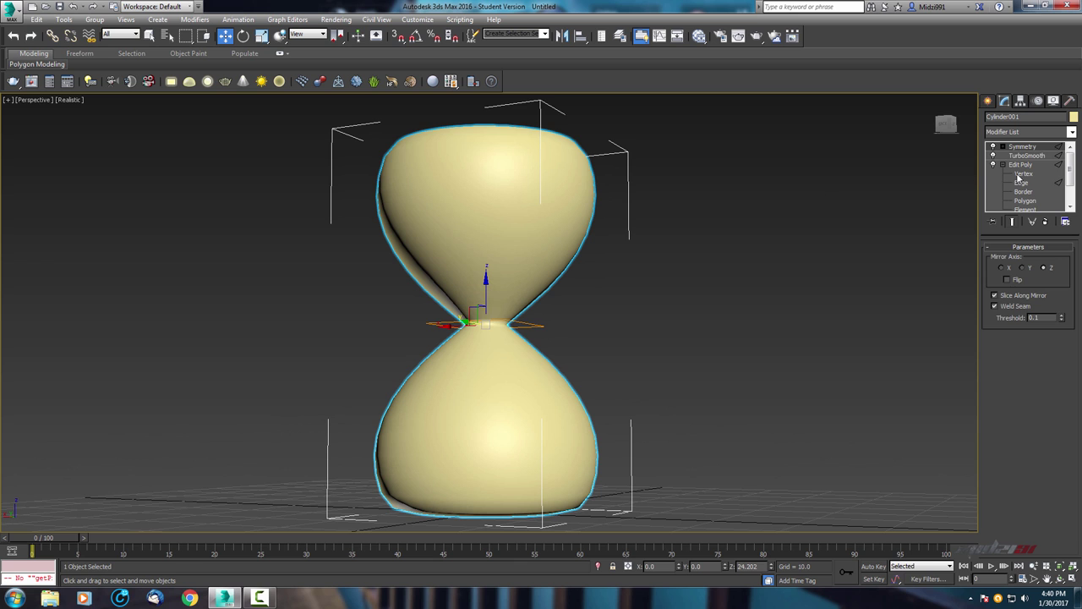
# - Enter Vertex level with edged faces shown and TurboSmooth switched off to expose the low-poly cage
pyautogui.click(1020, 173)
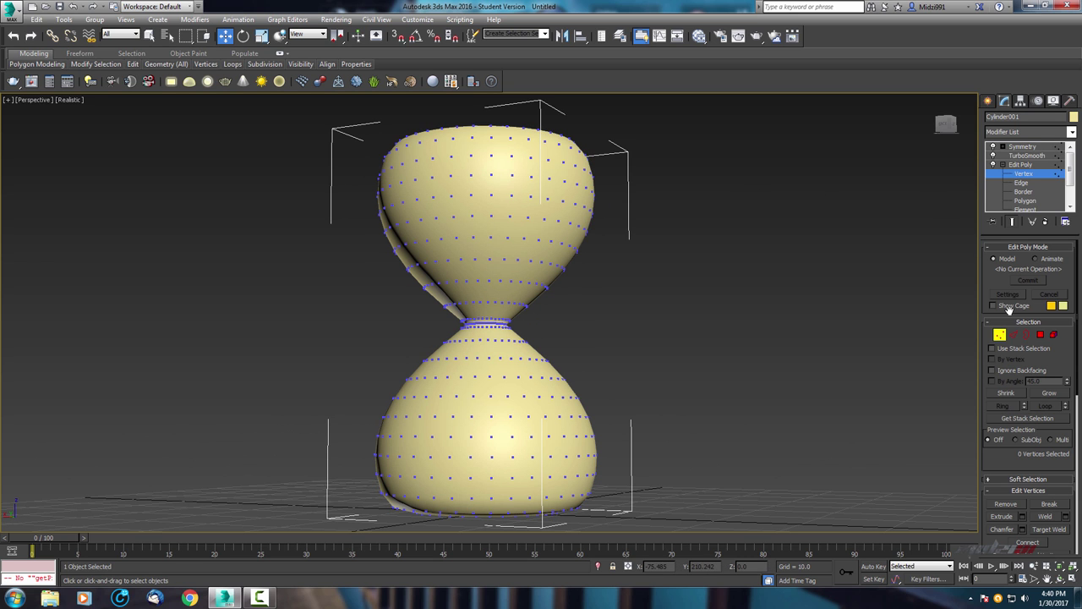
pyautogui.press('F4')
pyautogui.scroll(4, 686, 211)
pyautogui.keyDown('alt'); pyautogui.moveTo(686, 211); pyautogui.dragTo(761, 217, button='middle'); pyautogui.keyUp('alt')
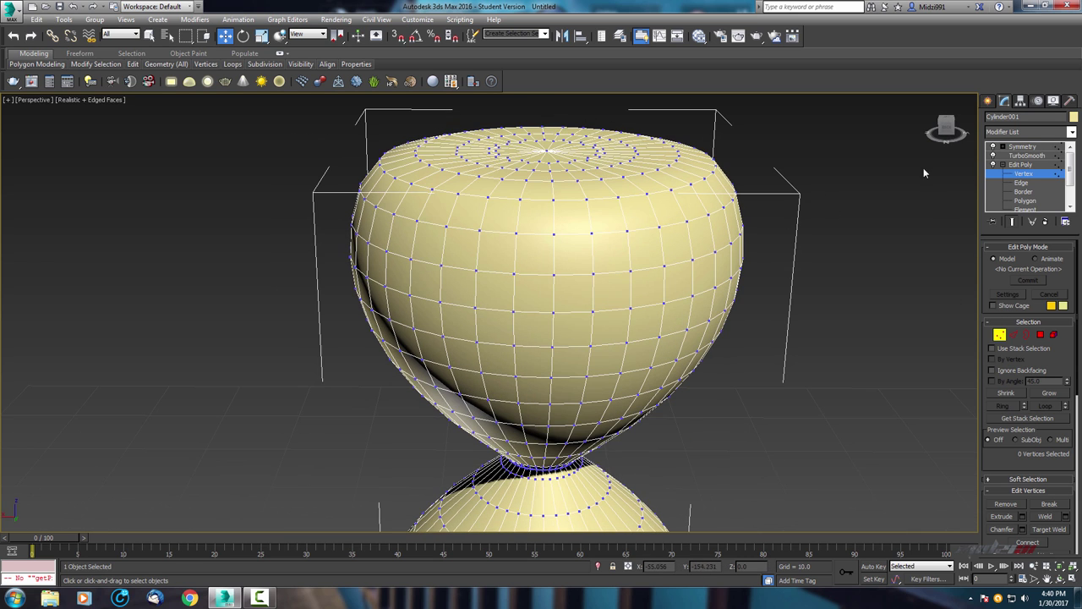
pyautogui.click(993, 156)
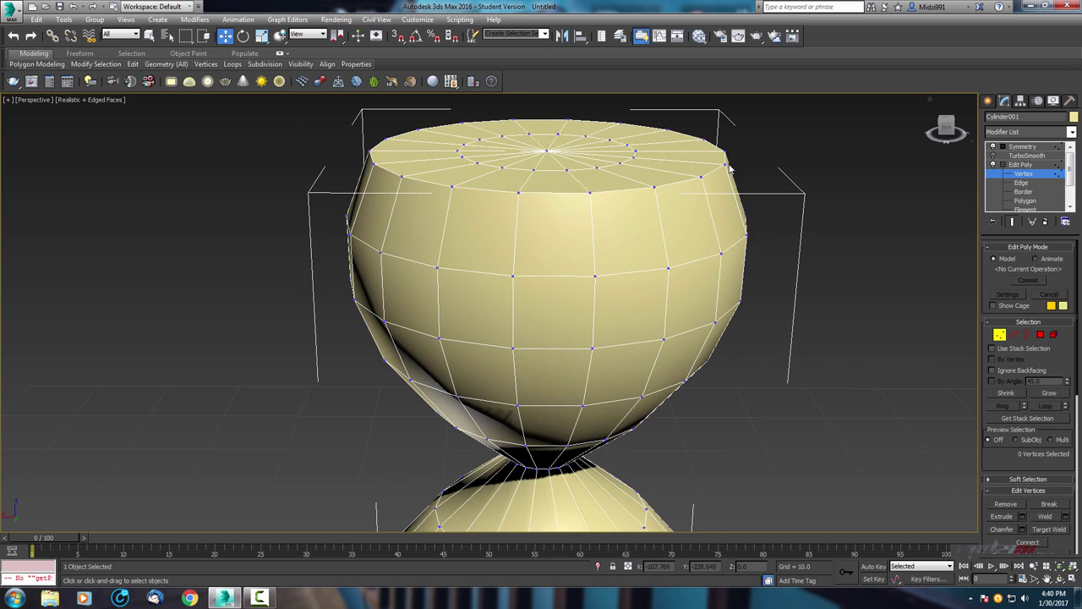
pyautogui.keyDown('alt'); pyautogui.moveTo(730, 169); pyautogui.dragTo(630, 186, button='middle'); pyautogui.keyUp('alt')
pyautogui.scroll(4, 631, 188)
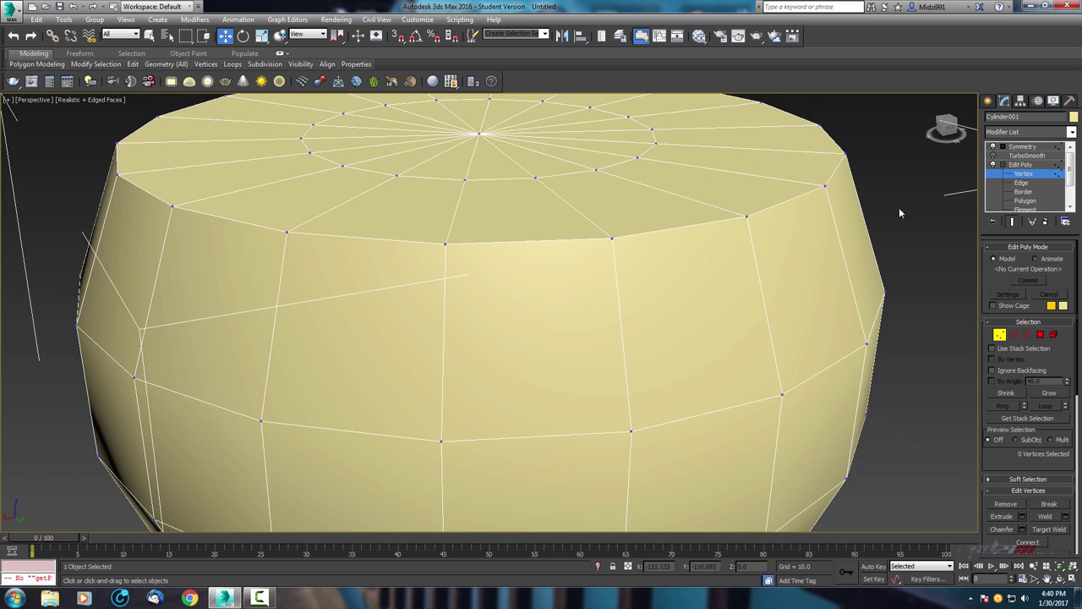
pyautogui.scroll(-5, 599, 208)
pyautogui.keyDown('alt'); pyautogui.moveTo(557, 359); pyautogui.dragTo(582, 313, button='middle'); pyautogui.keyUp('alt')
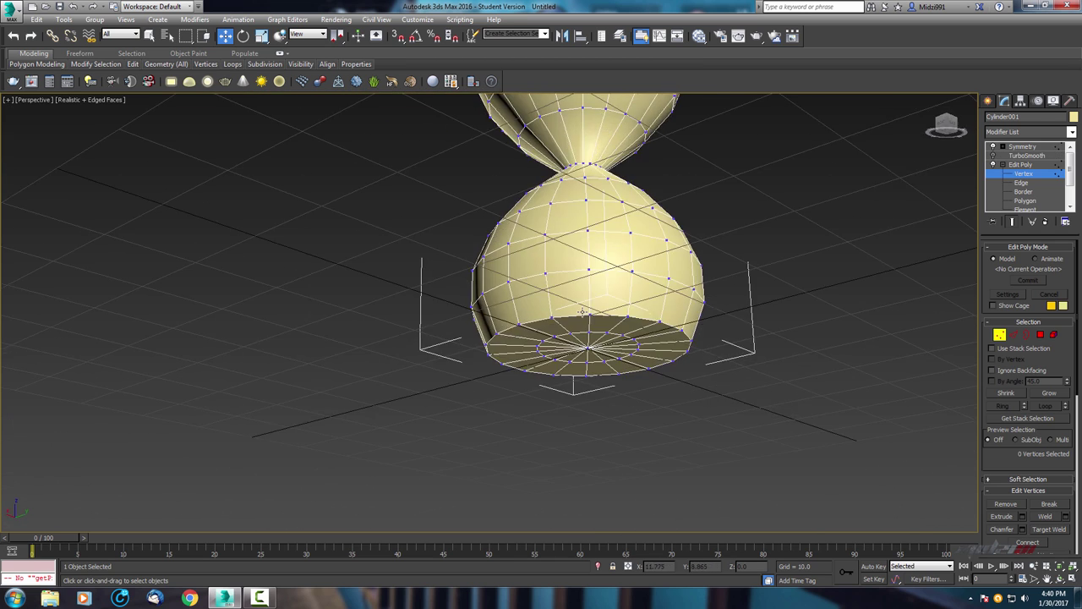
pyautogui.scroll(5, 581, 313)
# - Select the 18-edge bottom rim loop of the lower bulb at Edge level
pyautogui.click(1013, 334)
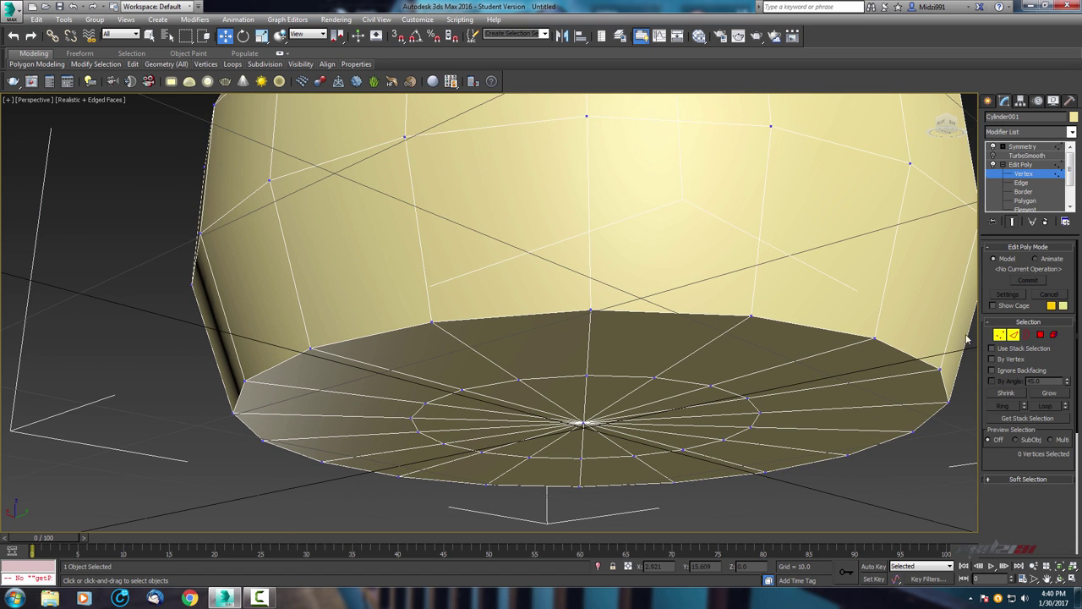
pyautogui.doubleClick(550, 313)
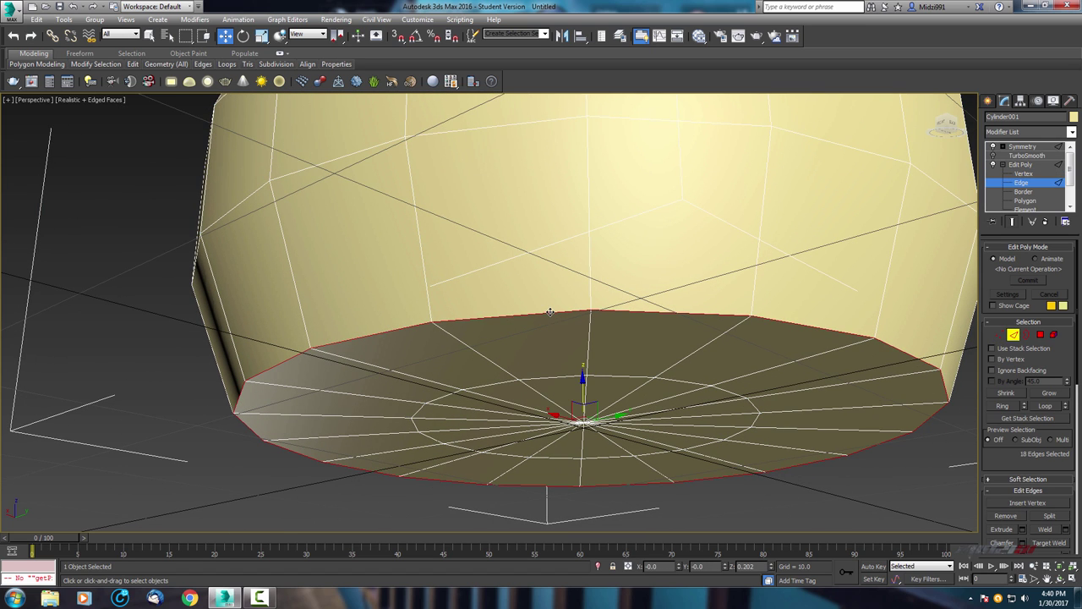
pyautogui.moveTo(660, 272)
pyautogui.keyDown('alt'); pyautogui.mouseDown(button='middle')
pyautogui.moveTo(640, 273)
pyautogui.moveTo(625, 307)
pyautogui.moveTo(557, 304)
pyautogui.moveTo(531, 254)
pyautogui.mouseUp(button='middle'); pyautogui.keyUp('alt')
pyautogui.scroll(-5, 599, 300)
pyautogui.scroll(5, 550, 305)
pyautogui.scroll(5, 532, 254)
pyautogui.keyDown('alt'); pyautogui.moveTo(524, 309); pyautogui.dragTo(414, 296, button='middle'); pyautogui.keyUp('alt')
# - Start a Chamfer on the selected rim loop from the right-click quad menu
pyautogui.rightClick(418, 324)
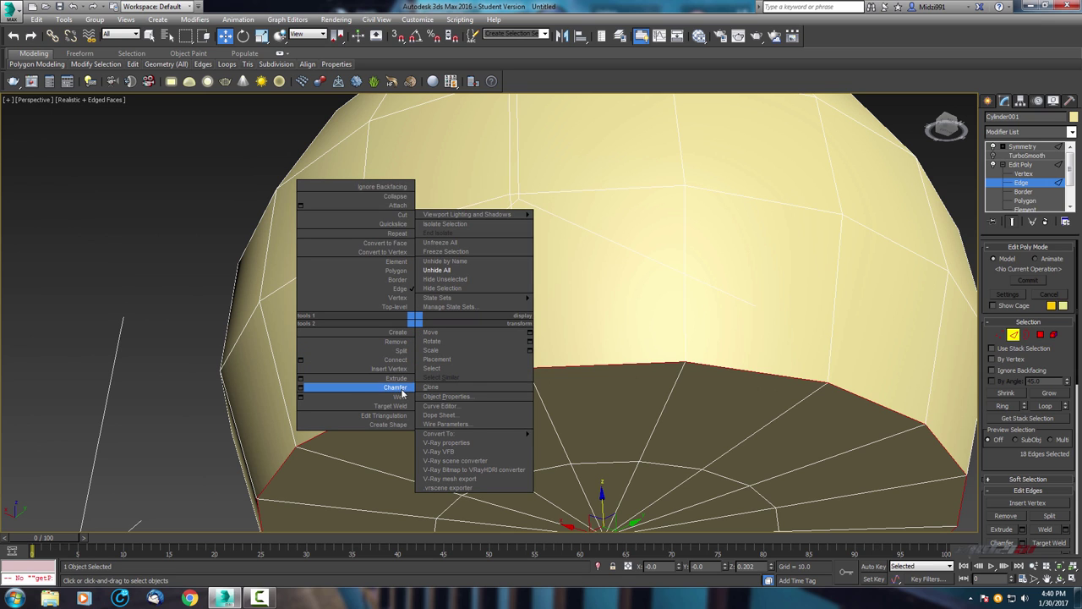
pyautogui.click(309, 389)
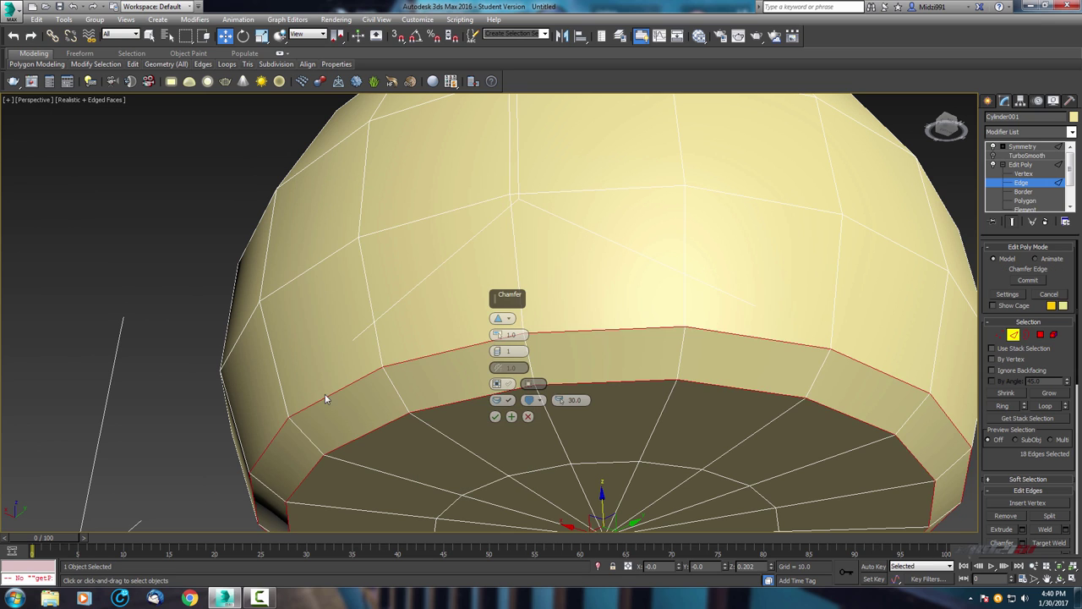
pyautogui.hotkey('shift', 'z')
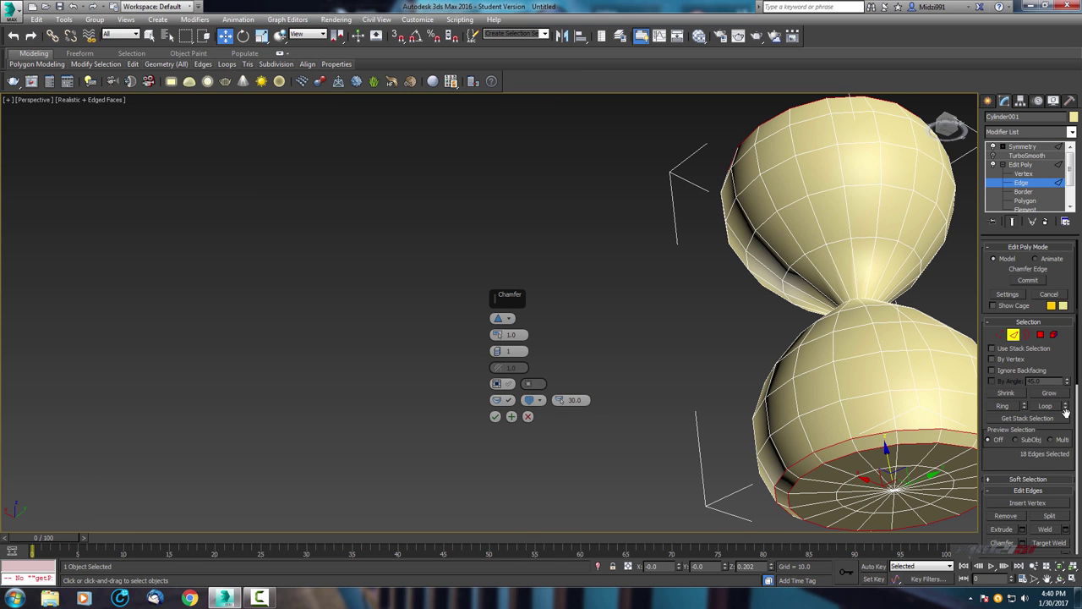
pyautogui.scroll(5, 783, 419)
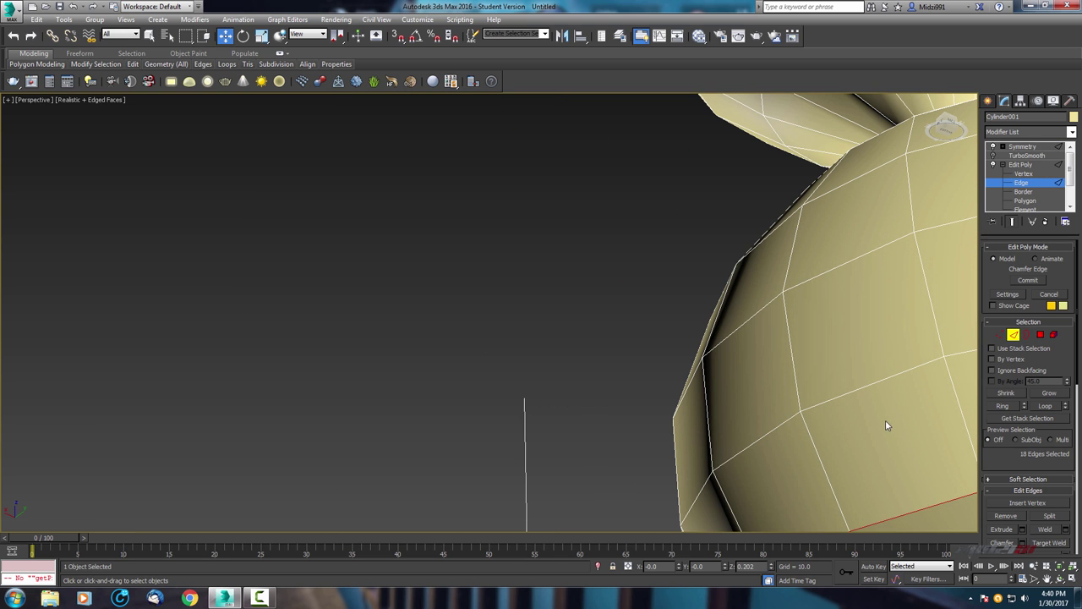
pyautogui.scroll(-4, 756, 387)
pyautogui.scroll(-4, 749, 384)
pyautogui.scroll(3, 510, 385)
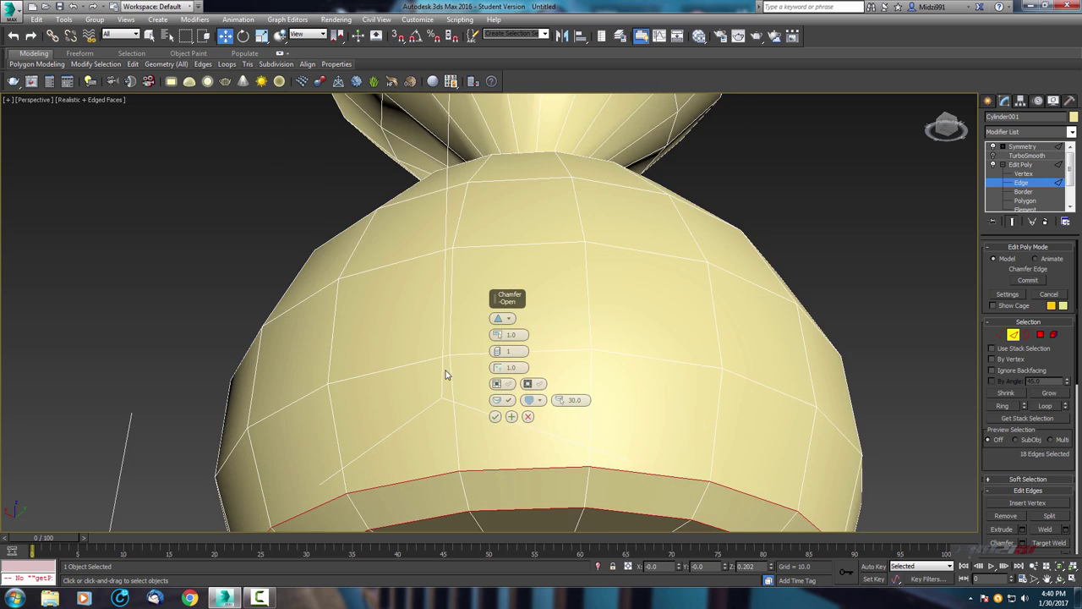
pyautogui.scroll(2, 447, 375)
pyautogui.scroll(3, 440, 268)
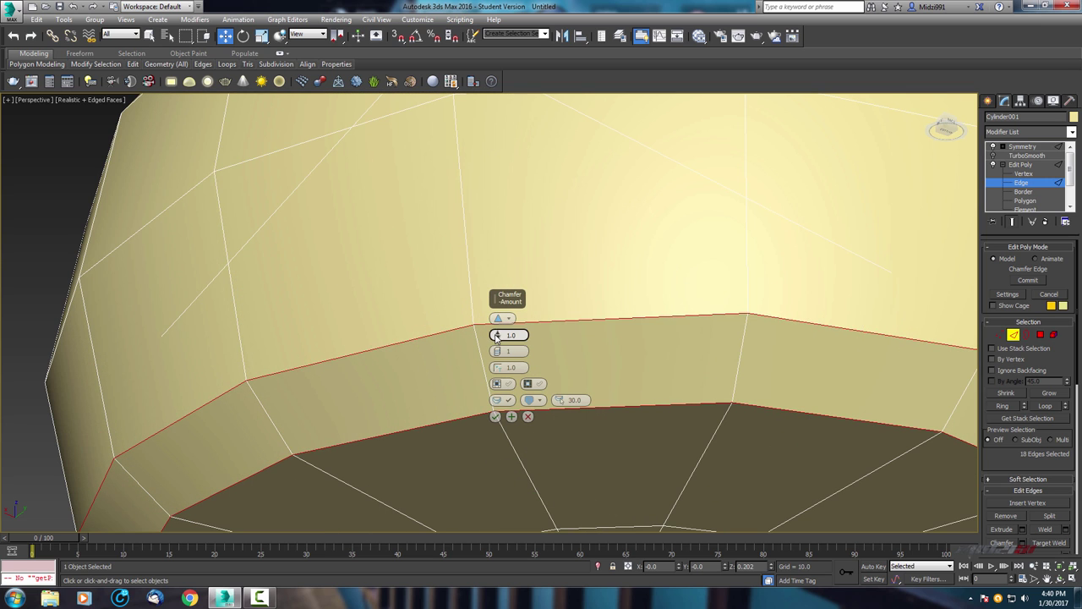
# - Set the chamfer to amount 0.3 with 2 segments and commit it
pyautogui.moveTo(497, 338); pyautogui.dragTo(508, 336)
pyautogui.write('0.3')
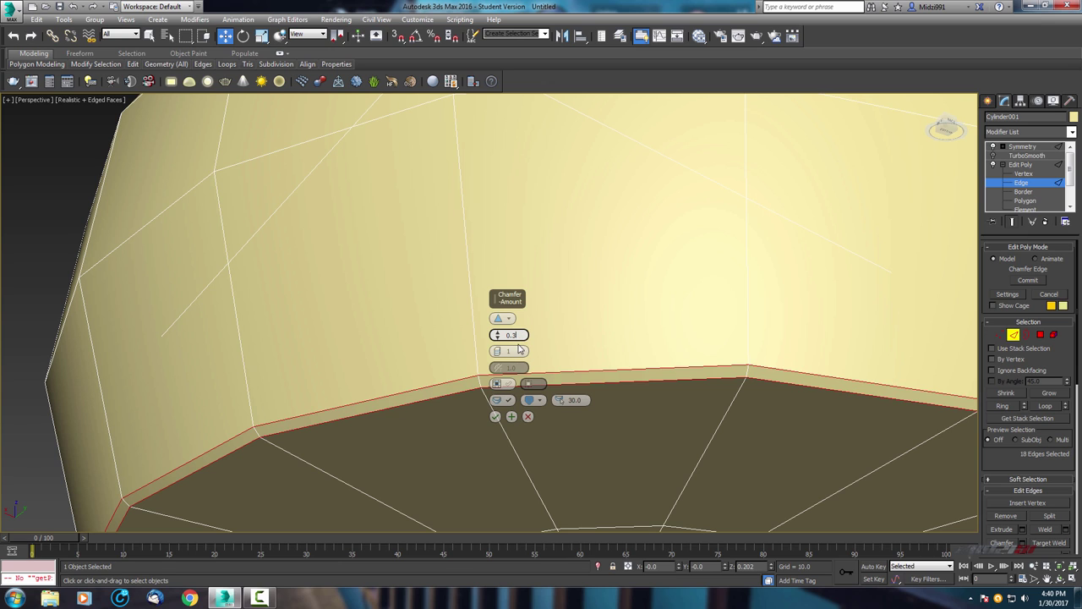
pyautogui.press('Return')
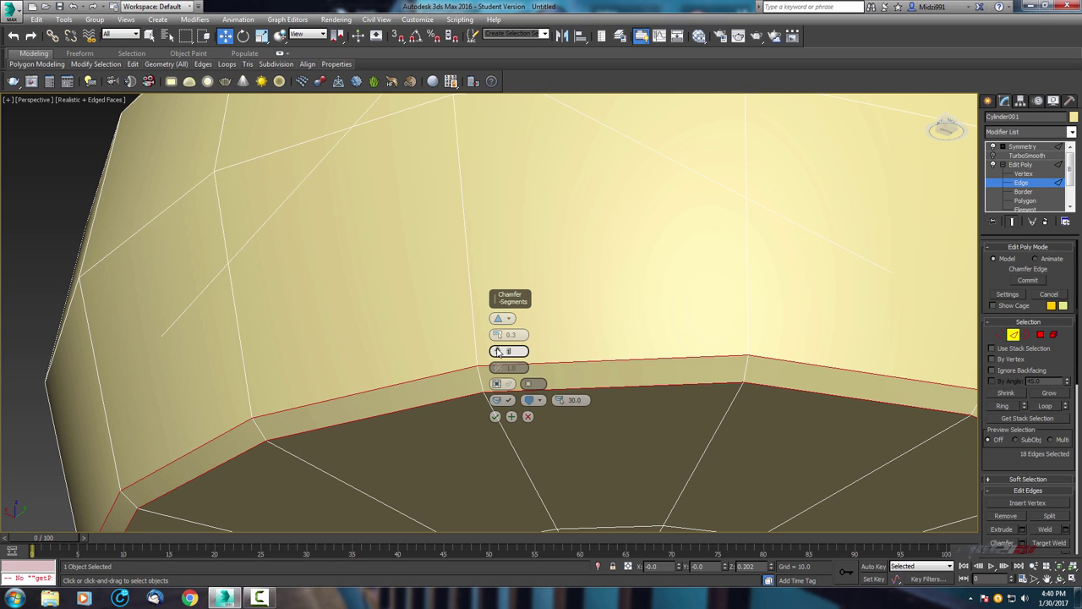
pyautogui.write('2')
pyautogui.press('Return')
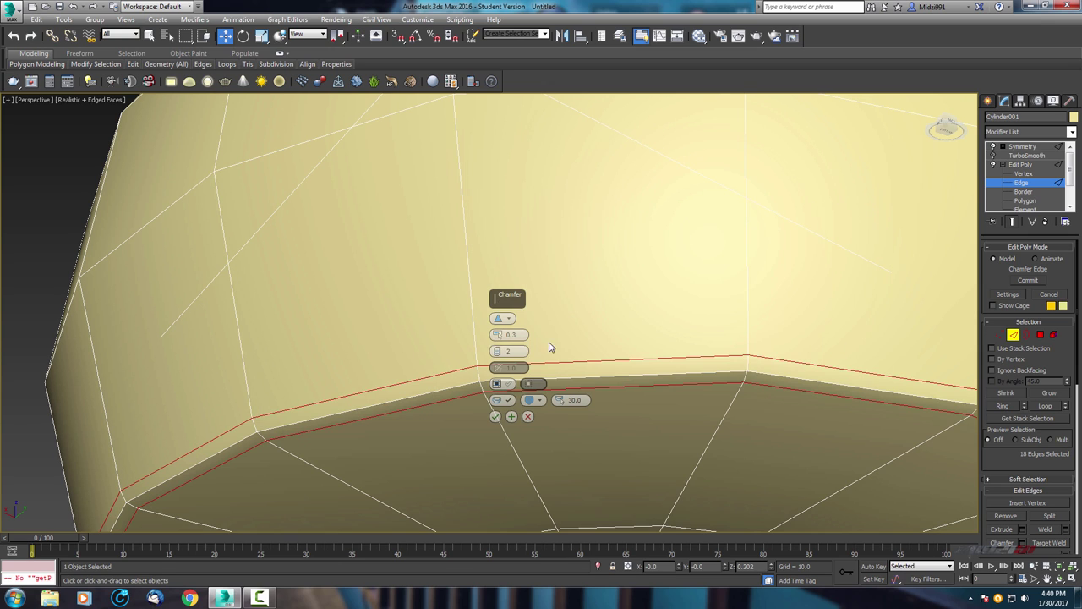
pyautogui.moveTo(550, 346); pyautogui.dragTo(607, 303, button='middle')
pyautogui.scroll(-3, 607, 307)
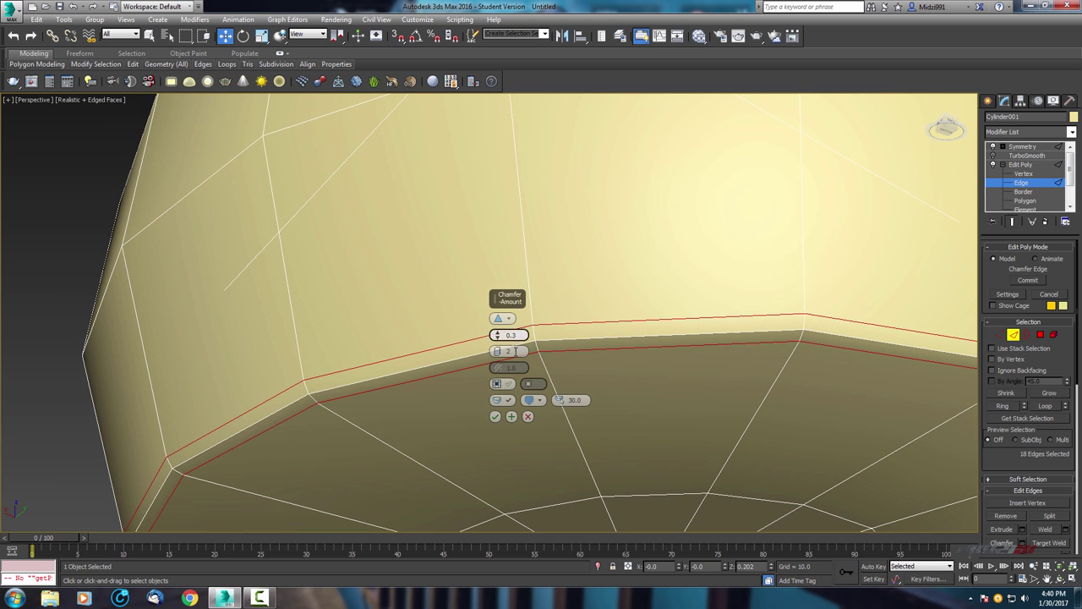
pyautogui.click(495, 416)
pyautogui.moveTo(495, 416)
pyautogui.mouseDown(button='middle')
pyautogui.moveTo(553, 339)
pyautogui.moveTo(698, 364)
pyautogui.mouseUp(button='middle')
pyautogui.scroll(-2, 553, 339)
pyautogui.scroll(-4, 698, 364)
pyautogui.scroll(2, 655, 403)
pyautogui.moveTo(655, 404)
pyautogui.keyDown('alt'); pyautogui.mouseDown(button='middle')
pyautogui.moveTo(688, 404)
pyautogui.moveTo(888, 319)
pyautogui.mouseUp(button='middle'); pyautogui.keyUp('alt')
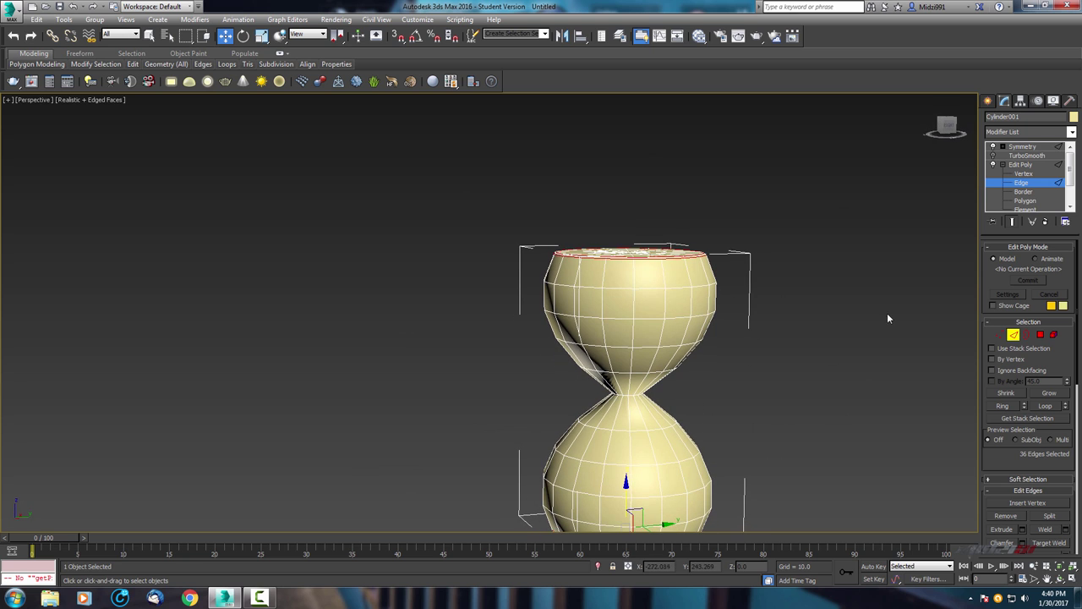
# - Turn TurboSmooth back on and check the smoothed, chamfered rims with edges toggled
pyautogui.click(994, 155)
pyautogui.moveTo(723, 341)
pyautogui.keyDown('alt'); pyautogui.mouseDown(button='middle')
pyautogui.moveTo(760, 286)
pyautogui.moveTo(689, 371)
pyautogui.moveTo(651, 332)
pyautogui.moveTo(614, 358)
pyautogui.moveTo(653, 339)
pyautogui.moveTo(759, 393)
pyautogui.moveTo(752, 447)
pyautogui.moveTo(792, 333)
pyautogui.moveTo(809, 319)
pyautogui.moveTo(651, 355)
pyautogui.moveTo(591, 394)
pyautogui.moveTo(591, 312)
pyautogui.mouseUp(button='middle'); pyautogui.keyUp('alt')
pyautogui.press('F4')
pyautogui.scroll(3, 591, 394)
pyautogui.press('F4')
# - Return Edit Poly to object level and collapse its sub-levels in the stack
pyautogui.click(1022, 165)
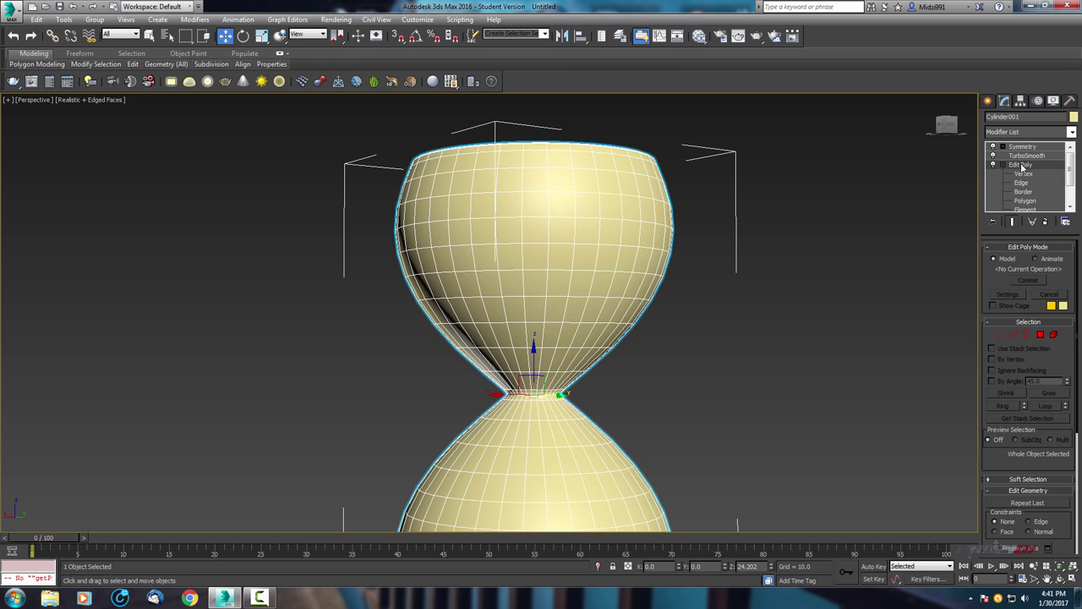
pyautogui.click(1002, 164)
pyautogui.scroll(-2, 819, 178)
pyautogui.scroll(2, 820, 178)
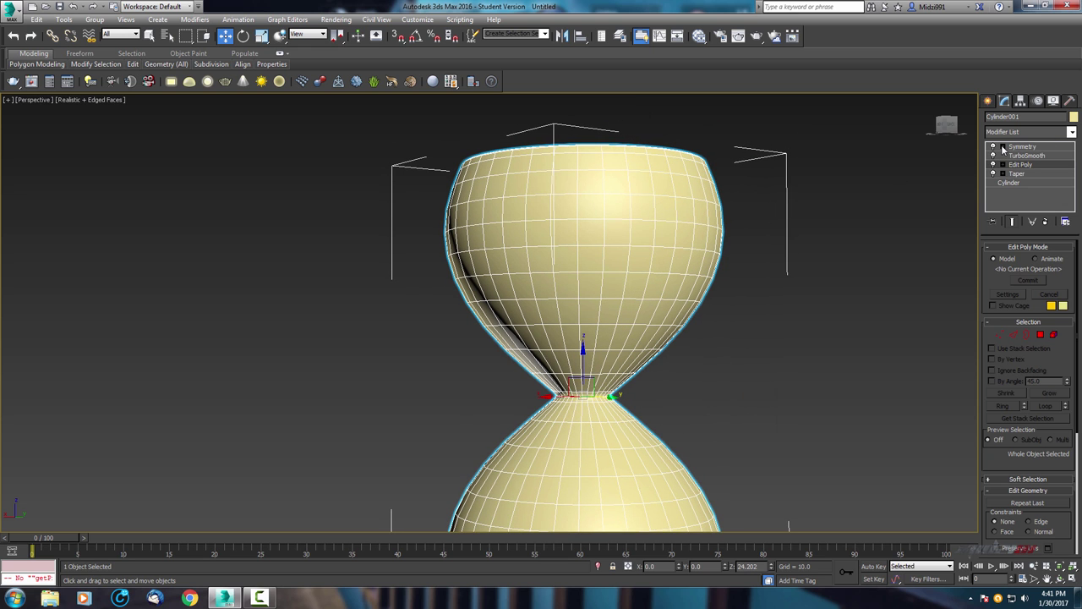
pyautogui.scroll(3, 717, 178)
pyautogui.scroll(-3, 701, 212)
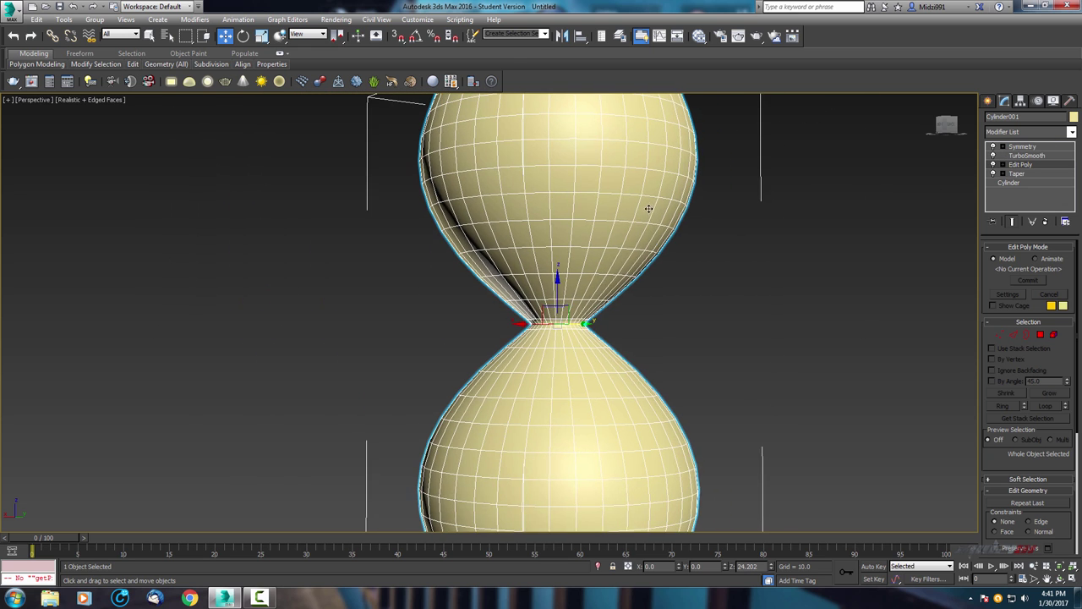
pyautogui.keyDown('alt'); pyautogui.moveTo(649, 208); pyautogui.dragTo(645, 234, button='middle'); pyautogui.keyUp('alt')
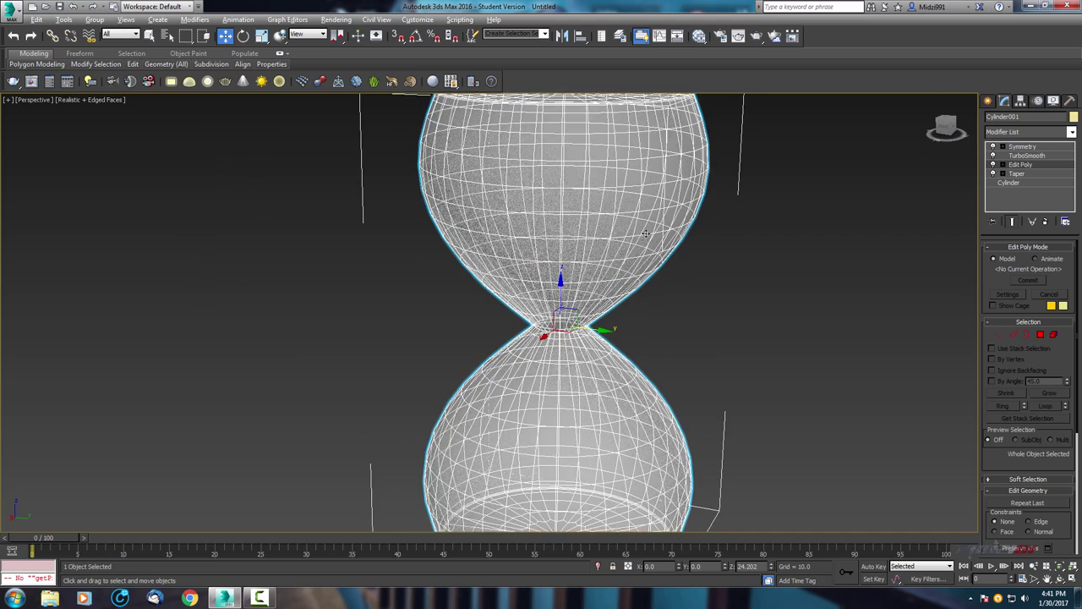
# - Switch the viewport to plain shaded display and view the hourglass from above
pyautogui.click(105, 99)
pyautogui.click(136, 124)
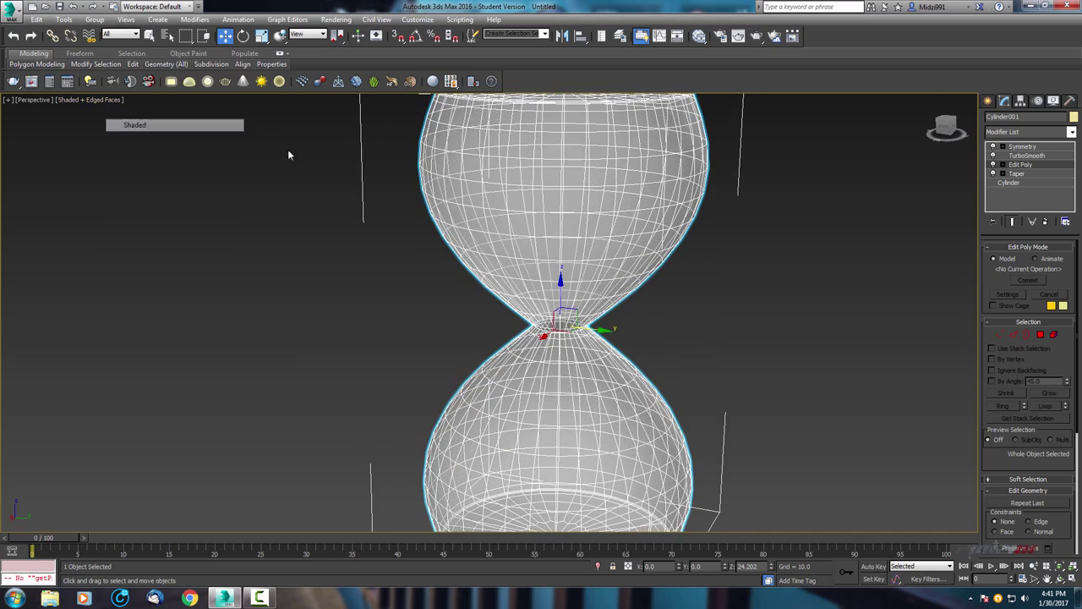
pyautogui.keyDown('alt'); pyautogui.moveTo(639, 229); pyautogui.dragTo(609, 242, button='middle'); pyautogui.keyUp('alt')
pyautogui.scroll(4, 600, 256)
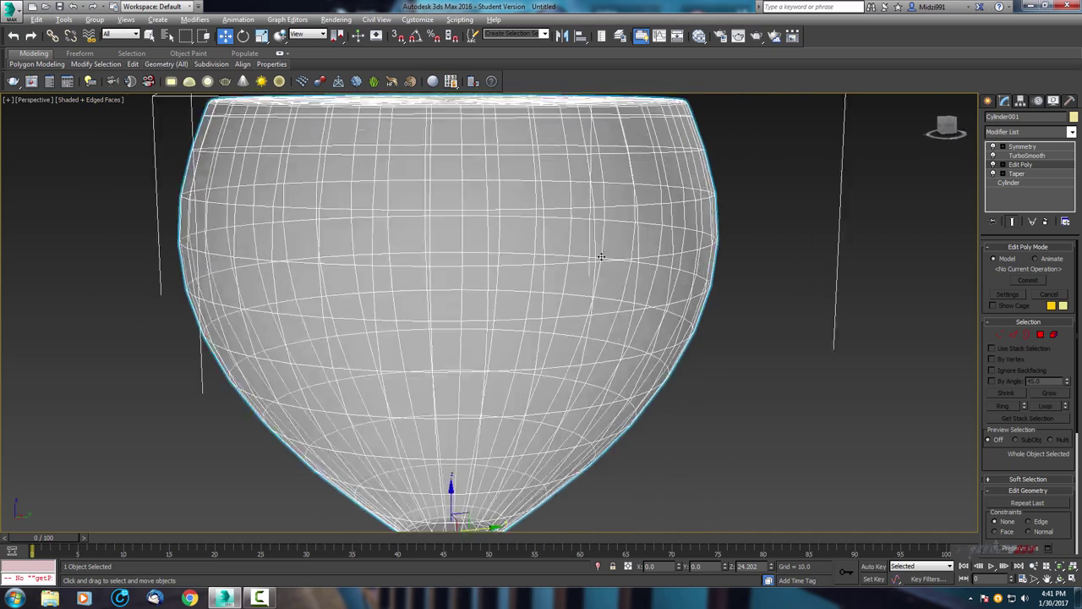
pyautogui.scroll(-2, 600, 256)
pyautogui.scroll(-3, 580, 262)
pyautogui.keyDown('alt'); pyautogui.moveTo(577, 261); pyautogui.dragTo(592, 245, button='middle'); pyautogui.keyUp('alt')
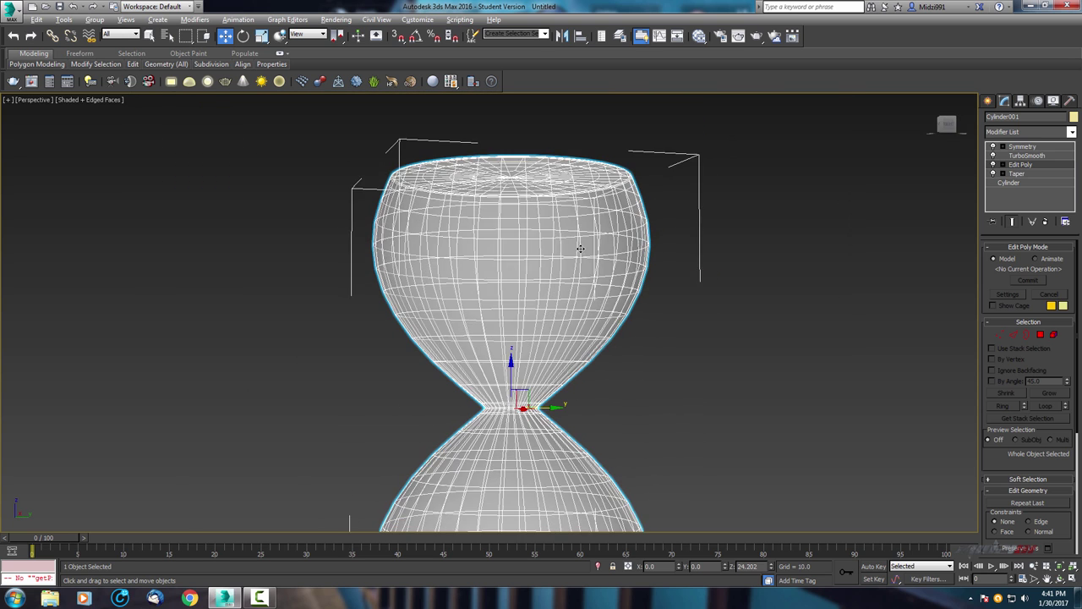
# - Turn TurboSmooth off, make Symmetry current, and open the Modifier List
pyautogui.click(993, 155)
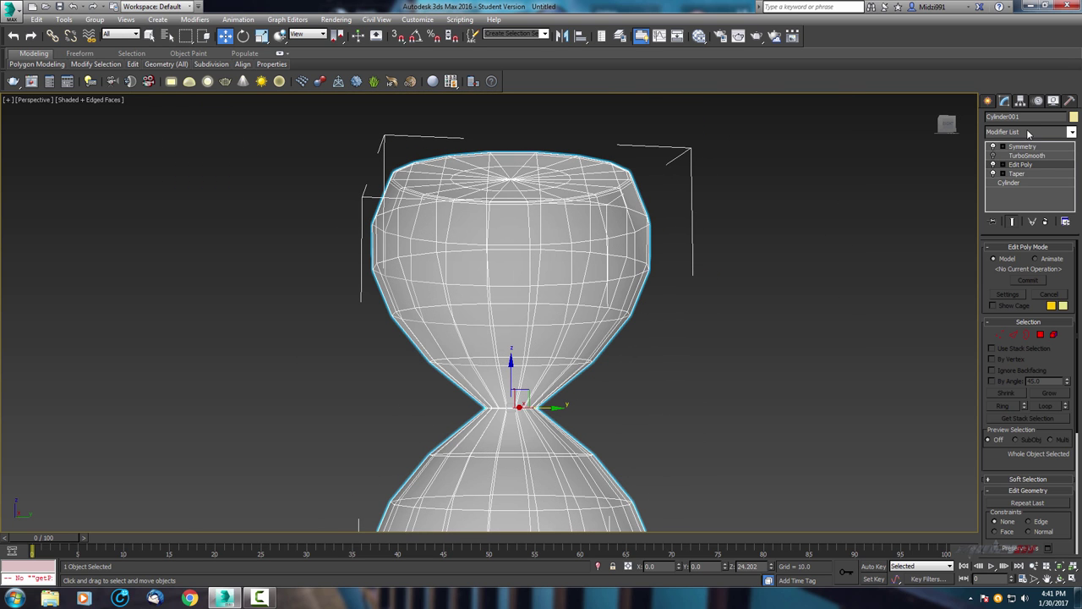
pyautogui.click(1024, 146)
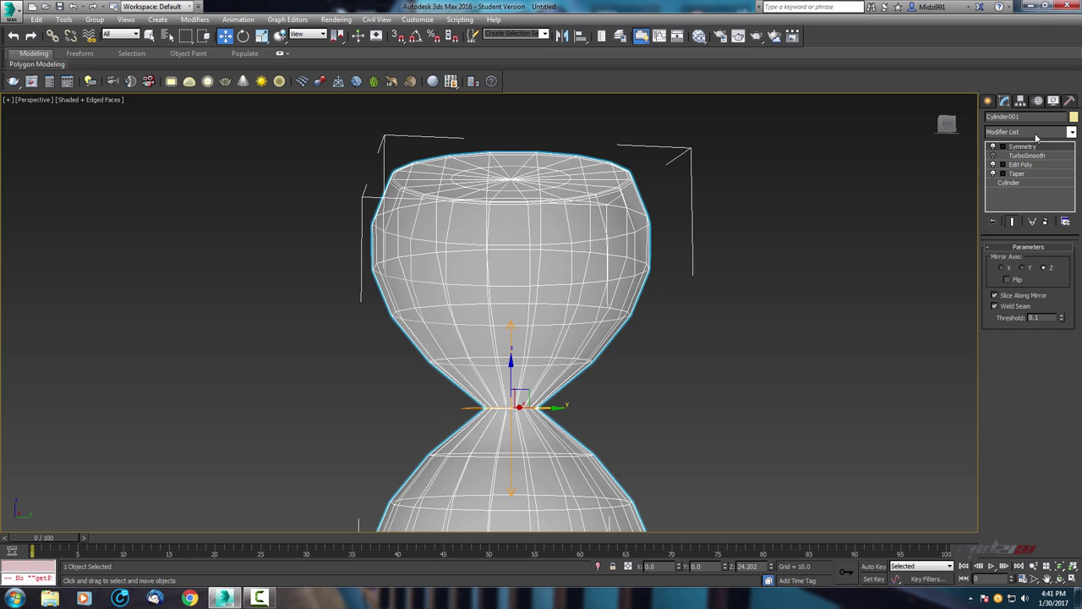
pyautogui.click(1035, 133)
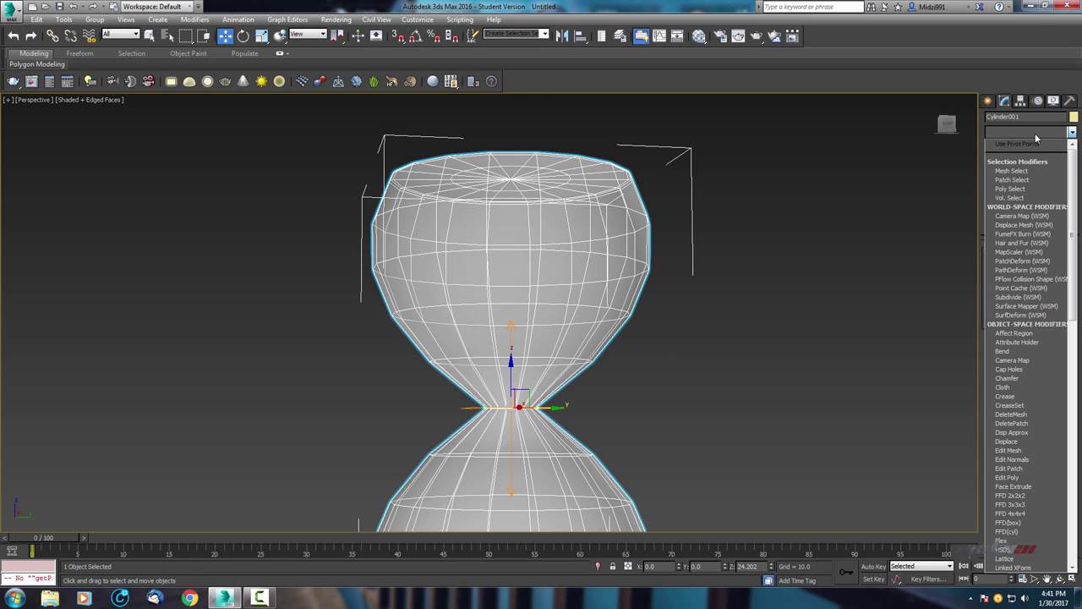
# - Pick Edit Poly from the Modifier List so it sits on top, above Symmetry
pyautogui.scroll(-12, 1035, 133)
pyautogui.scroll(-8, 1035, 133)
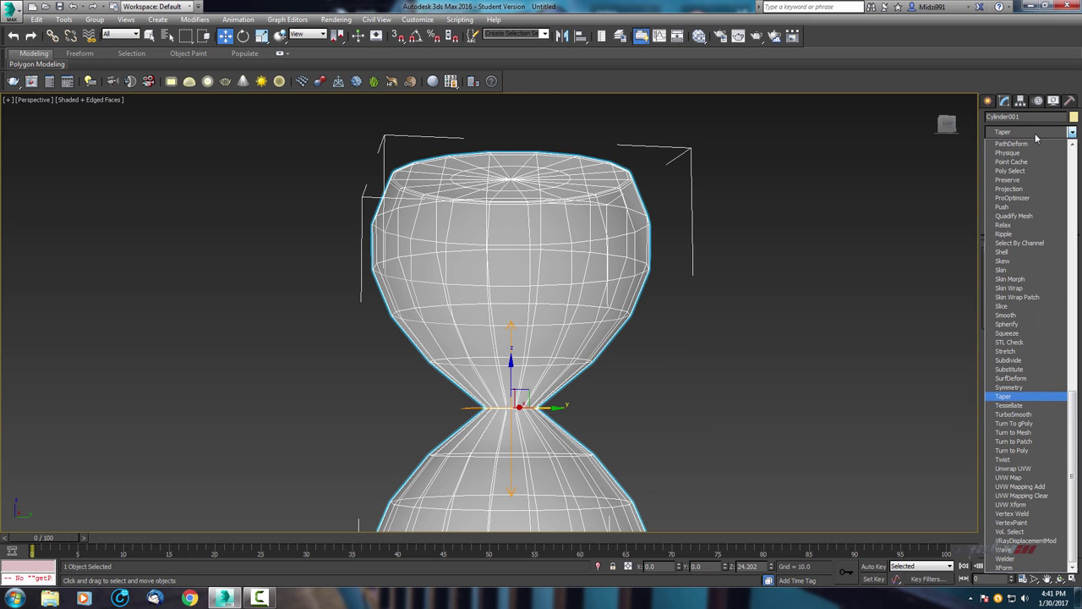
pyautogui.scroll(11, 1046, 151)
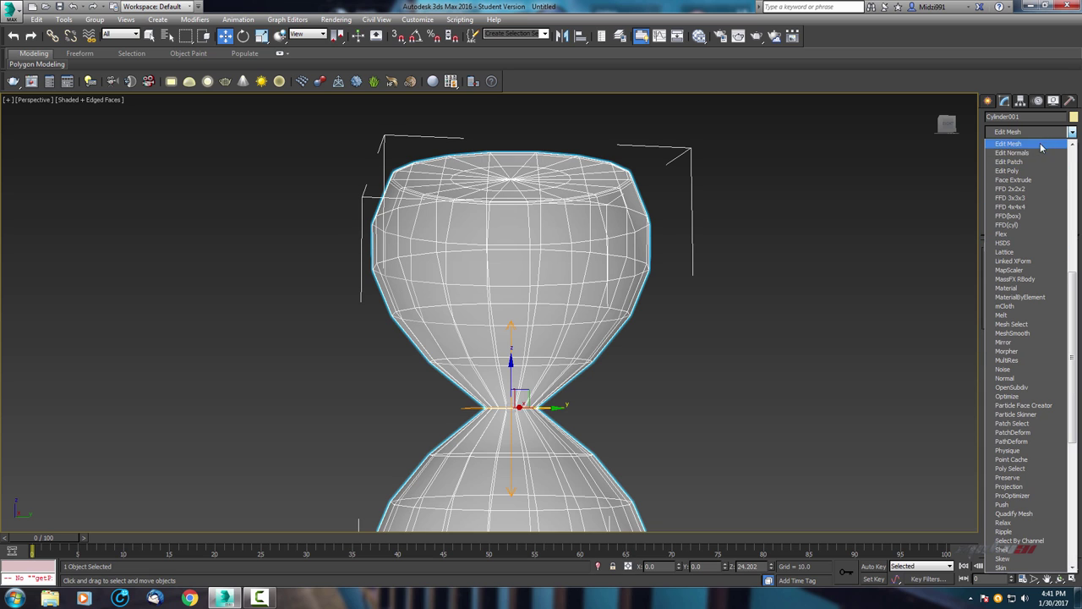
pyautogui.click(1031, 162)
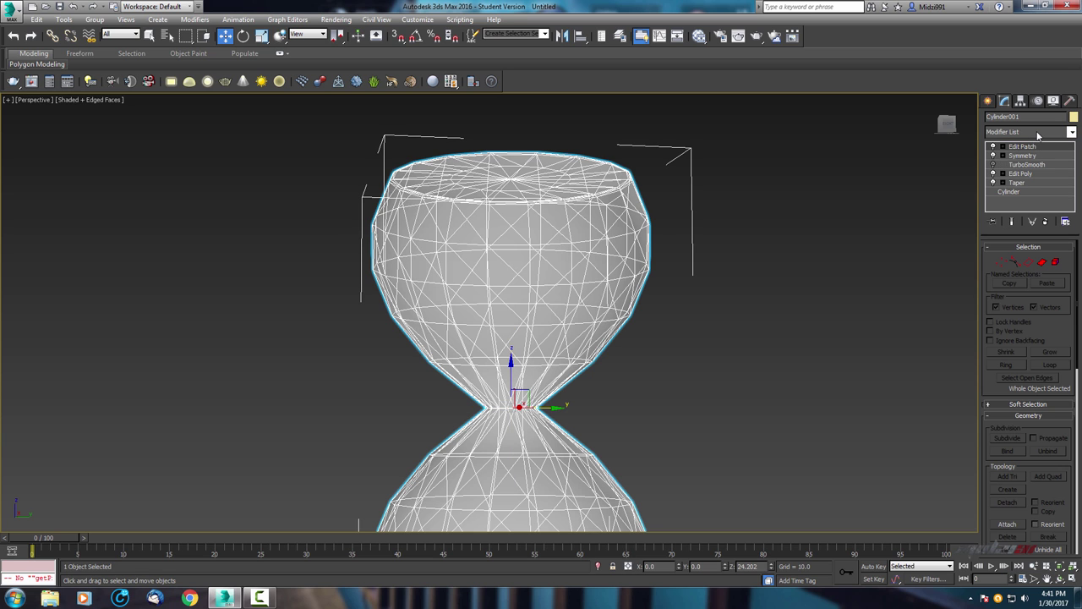
pyautogui.click(1038, 133)
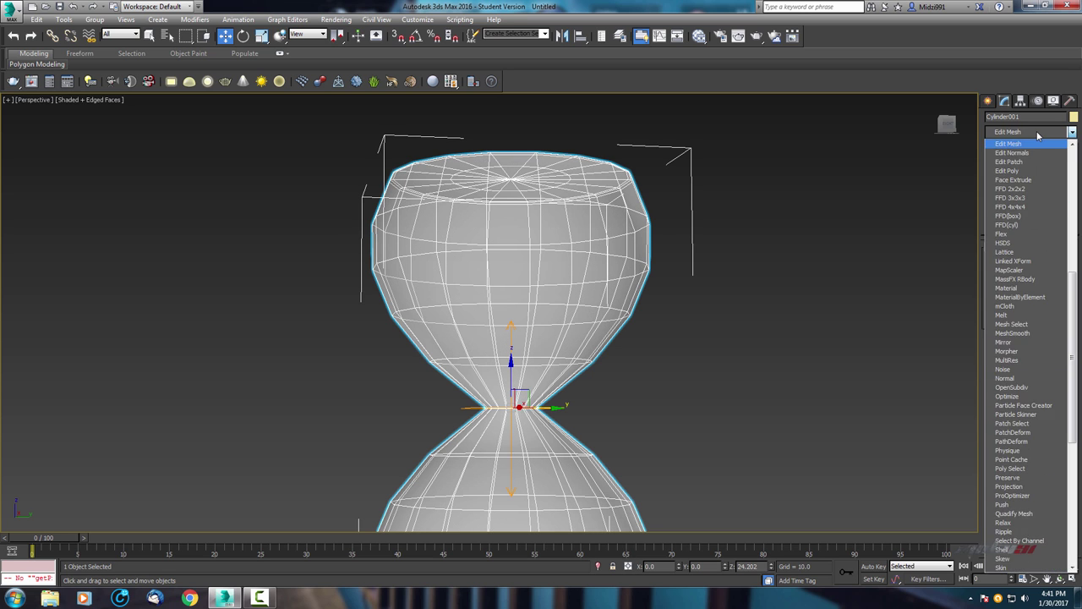
pyautogui.click(1032, 170)
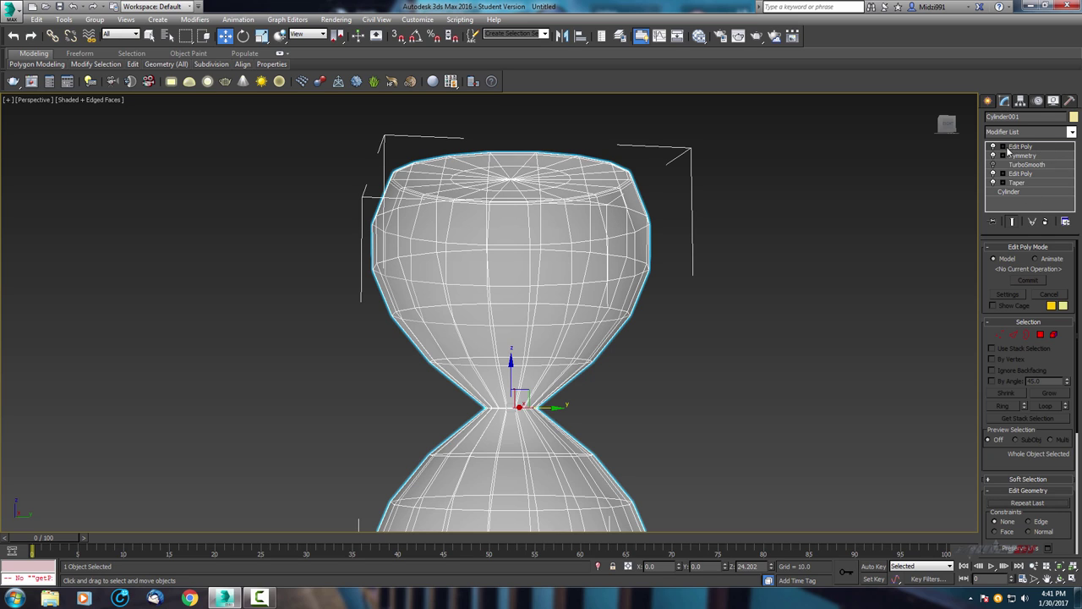
# - Select all 72 polygons of the upper bulb at Polygon level
pyautogui.moveTo(681, 238)
pyautogui.keyDown('alt'); pyautogui.mouseDown(button='middle')
pyautogui.moveTo(732, 212)
pyautogui.moveTo(824, 221)
pyautogui.mouseUp(button='middle'); pyautogui.keyUp('alt')
pyautogui.click(1003, 148)
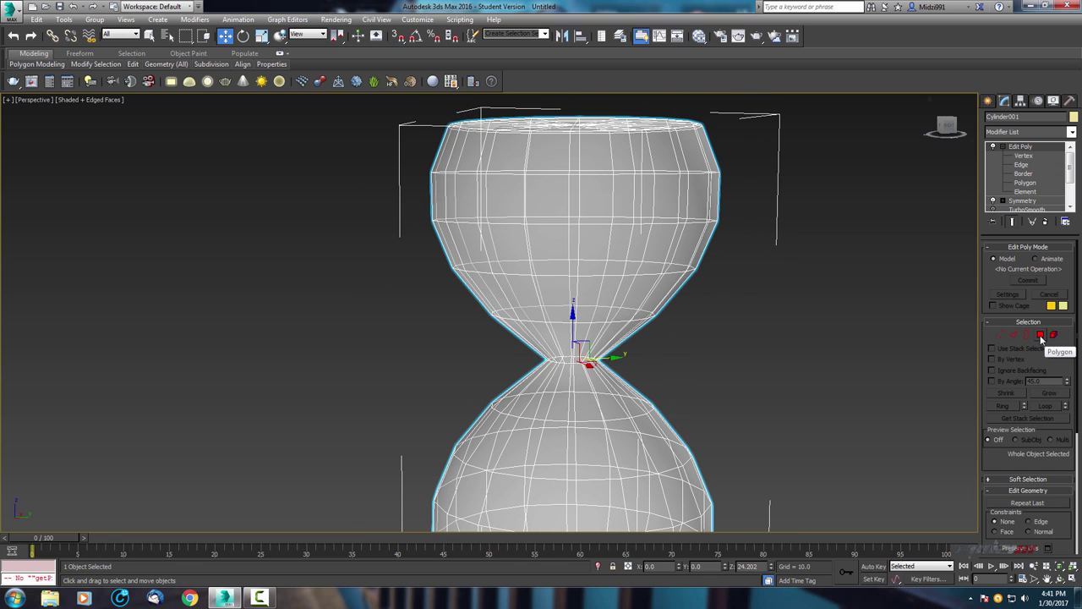
pyautogui.click(1041, 336)
pyautogui.moveTo(640, 203)
pyautogui.keyDown('alt'); pyautogui.mouseDown(button='middle')
pyautogui.moveTo(656, 216)
pyautogui.moveTo(757, 208)
pyautogui.mouseUp(button='middle'); pyautogui.keyUp('alt')
pyautogui.moveTo(415, 333); pyautogui.dragTo(415, 333)
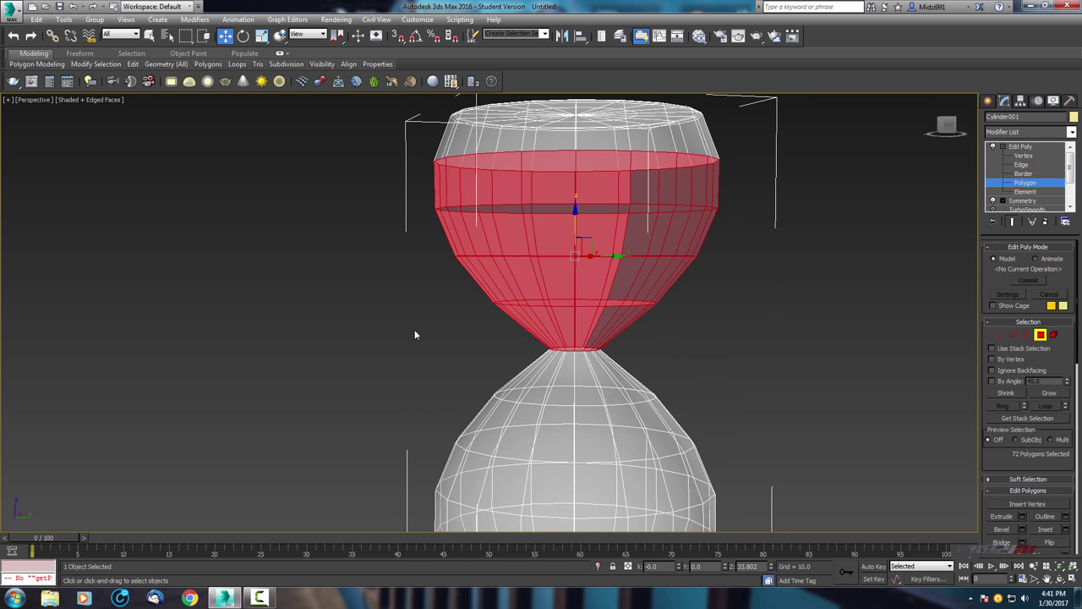
pyautogui.moveTo(415, 333)
pyautogui.keyDown('alt'); pyautogui.mouseDown(button='middle')
pyautogui.moveTo(521, 292)
pyautogui.moveTo(686, 309)
pyautogui.mouseUp(button='middle'); pyautogui.keyUp('alt')
pyautogui.moveTo(818, 324)
pyautogui.keyDown('alt'); pyautogui.mouseDown(button='middle')
pyautogui.moveTo(882, 321)
pyautogui.moveTo(765, 326)
pyautogui.moveTo(461, 307)
pyautogui.moveTo(792, 261)
pyautogui.moveTo(720, 307)
pyautogui.moveTo(700, 305)
pyautogui.mouseUp(button='middle'); pyautogui.keyUp('alt')
pyautogui.scroll(3, 514, 295)
pyautogui.scroll(-3, 514, 295)
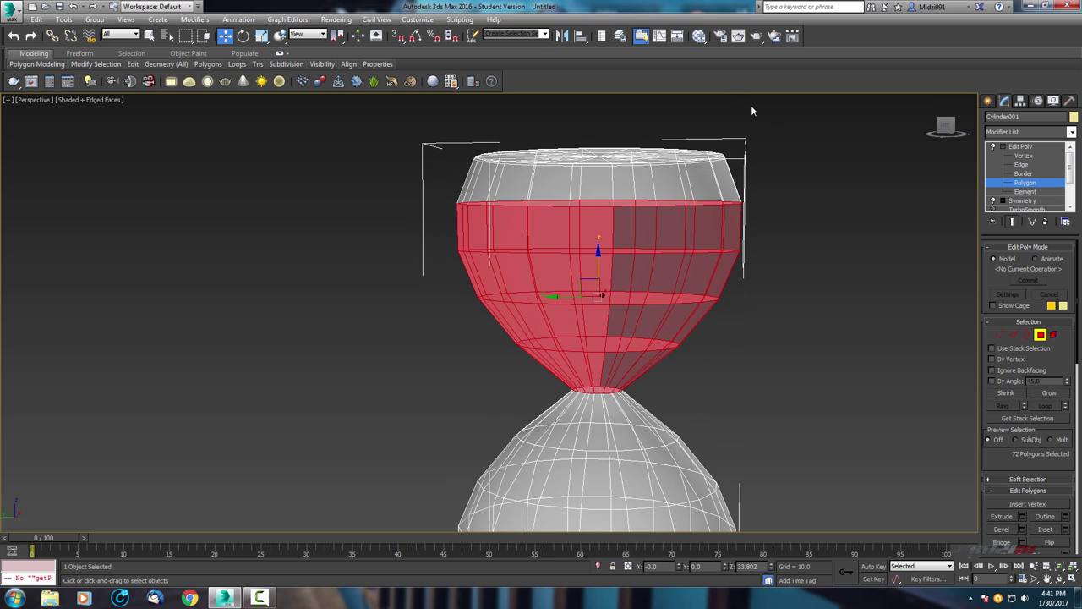
pyautogui.moveTo(711, 179)
pyautogui.keyDown('alt'); pyautogui.mouseDown(button='middle')
pyautogui.moveTo(647, 194)
pyautogui.moveTo(592, 279)
pyautogui.moveTo(576, 287)
pyautogui.moveTo(572, 271)
pyautogui.mouseUp(button='middle'); pyautogui.keyUp('alt')
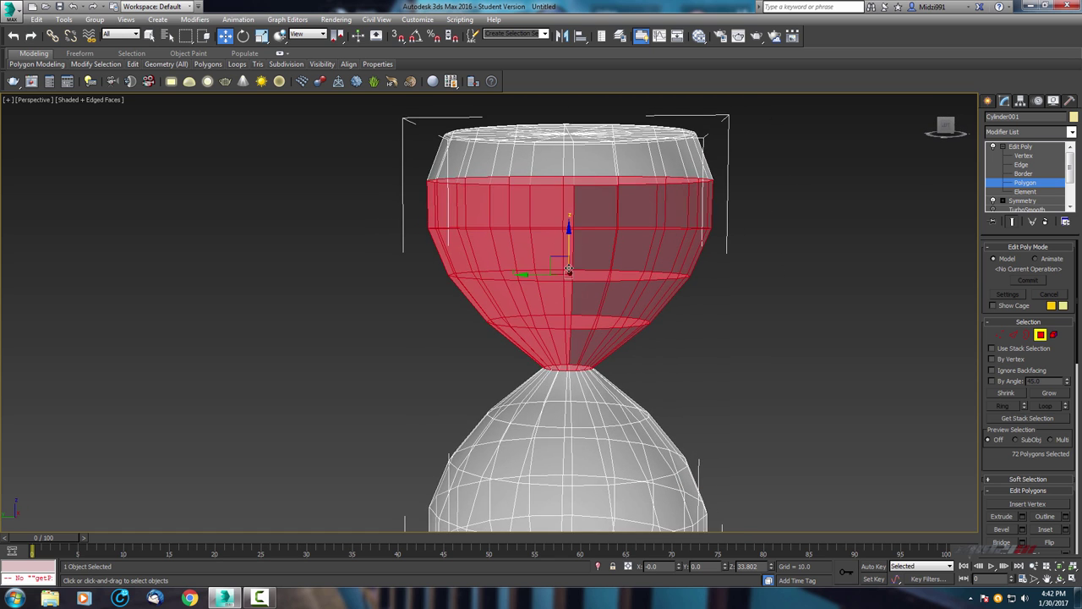
# - Shift-scale the selected polygons slightly inward and choose Clone To Object
pyautogui.press('r')
pyautogui.scroll(3, 538, 251)
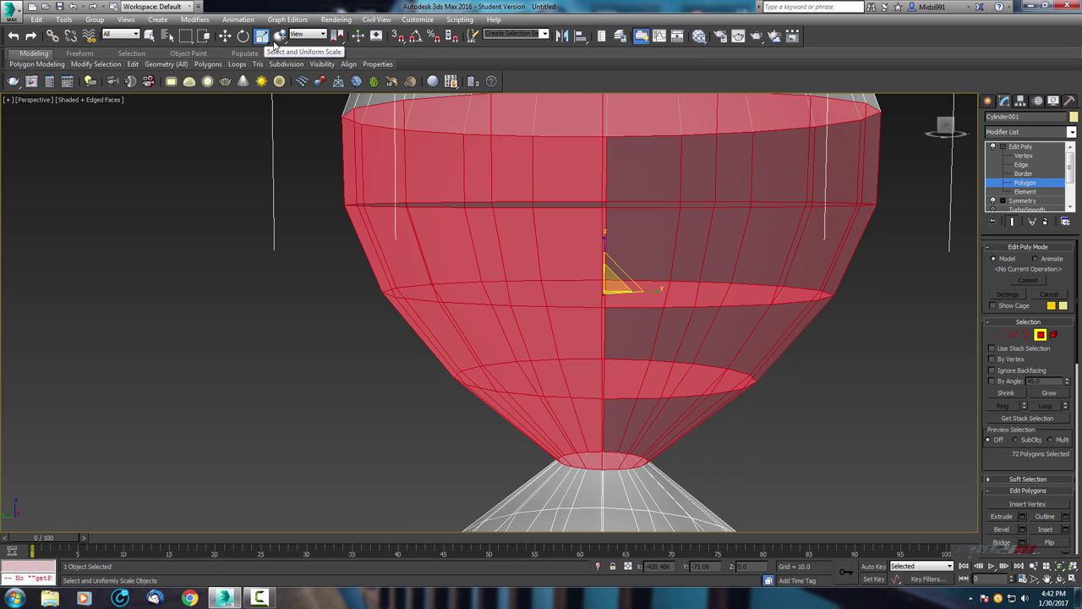
pyautogui.keyDown('alt'); pyautogui.moveTo(674, 210); pyautogui.dragTo(642, 225, button='middle'); pyautogui.keyUp('alt')
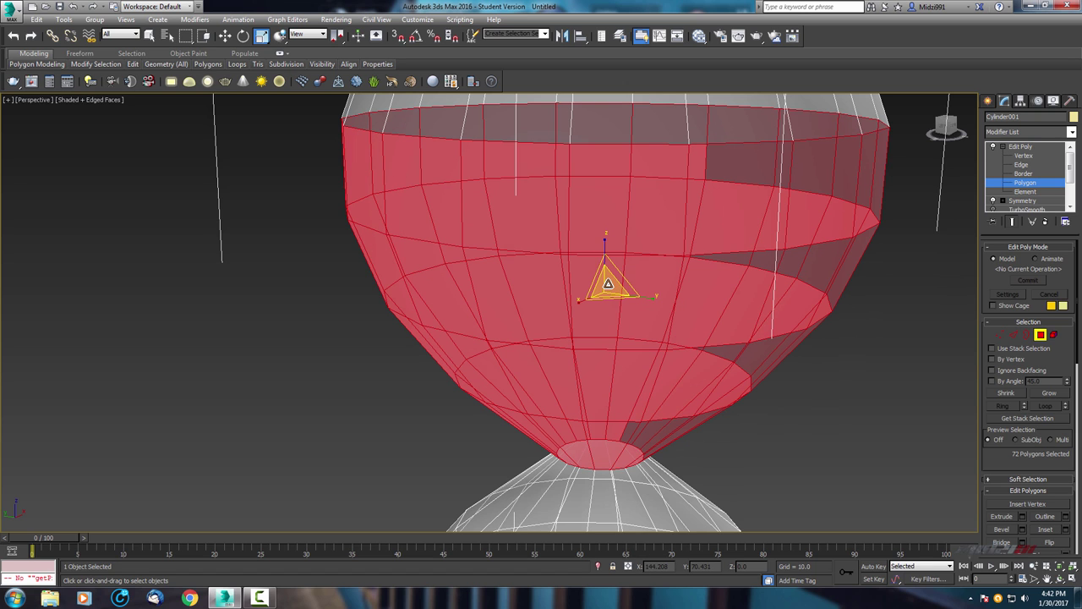
pyautogui.moveTo(608, 283); pyautogui.dragTo(607, 293)
pyautogui.click(485, 292)
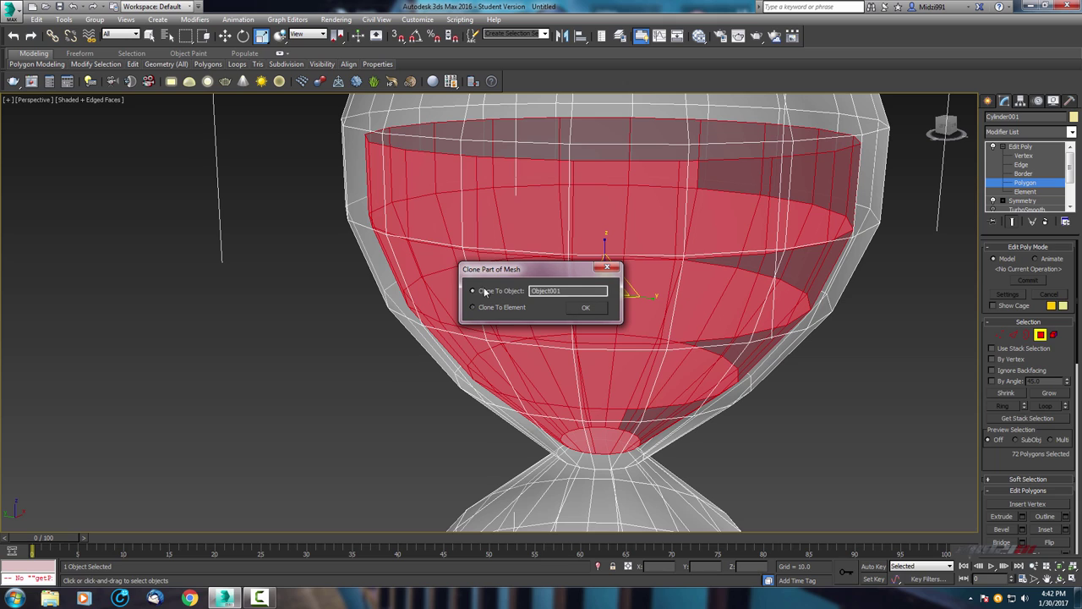
# - Name the cloned object 'sand' and confirm it
pyautogui.doubleClick(586, 290)
pyautogui.write('sand')
pyautogui.click(586, 307)
# - Leave polygon editing, re-enable TurboSmooth on the hourglass, and select the sand object
pyautogui.keyDown('alt'); pyautogui.moveTo(626, 225); pyautogui.dragTo(581, 218, button='middle'); pyautogui.keyUp('alt')
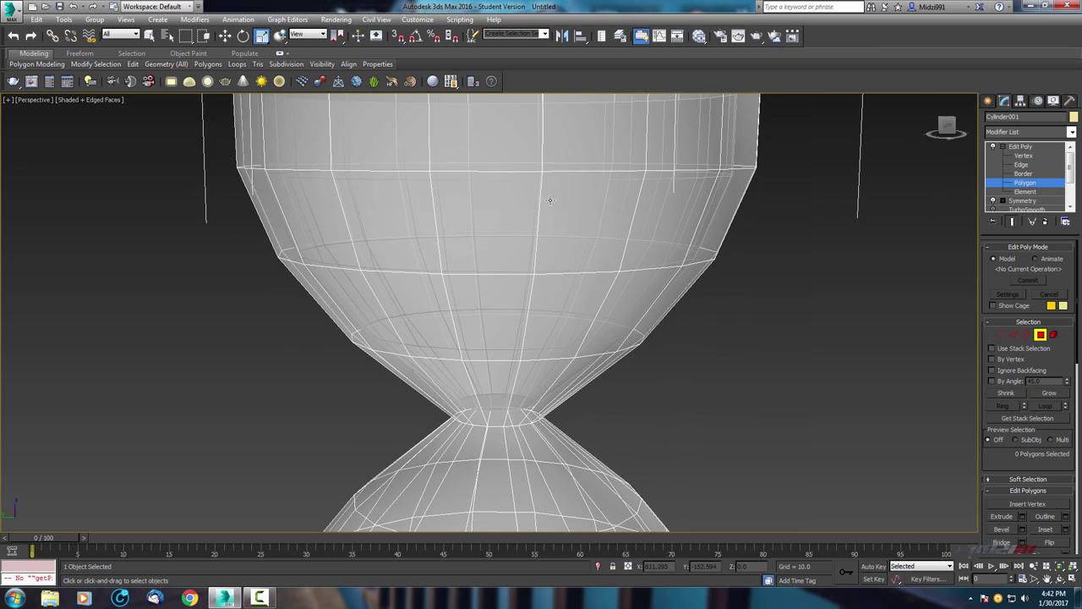
pyautogui.click(1041, 335)
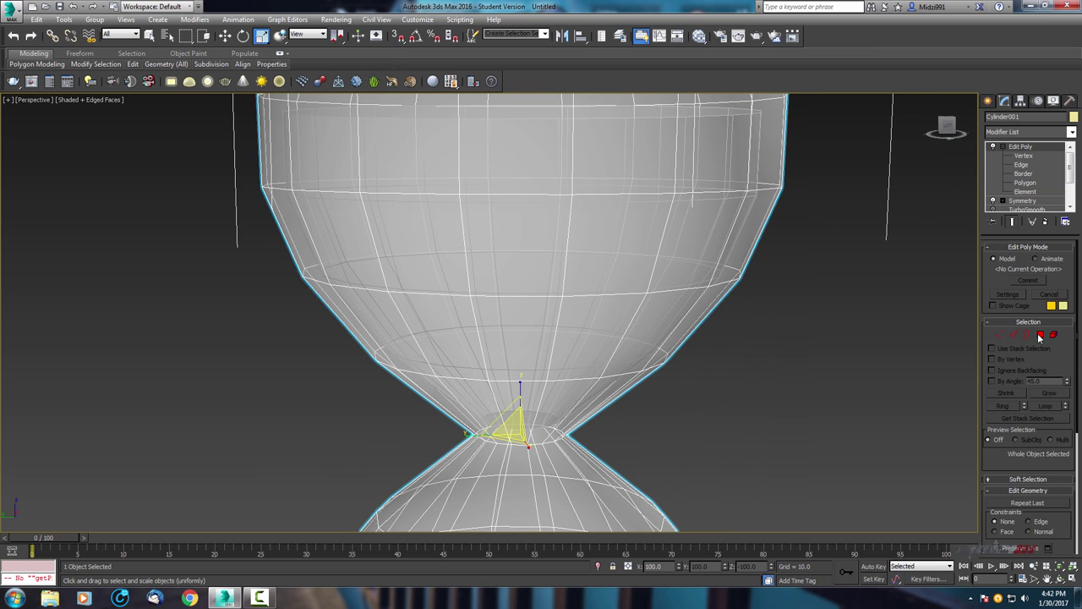
pyautogui.click(1004, 146)
pyautogui.rightClick(1009, 152)
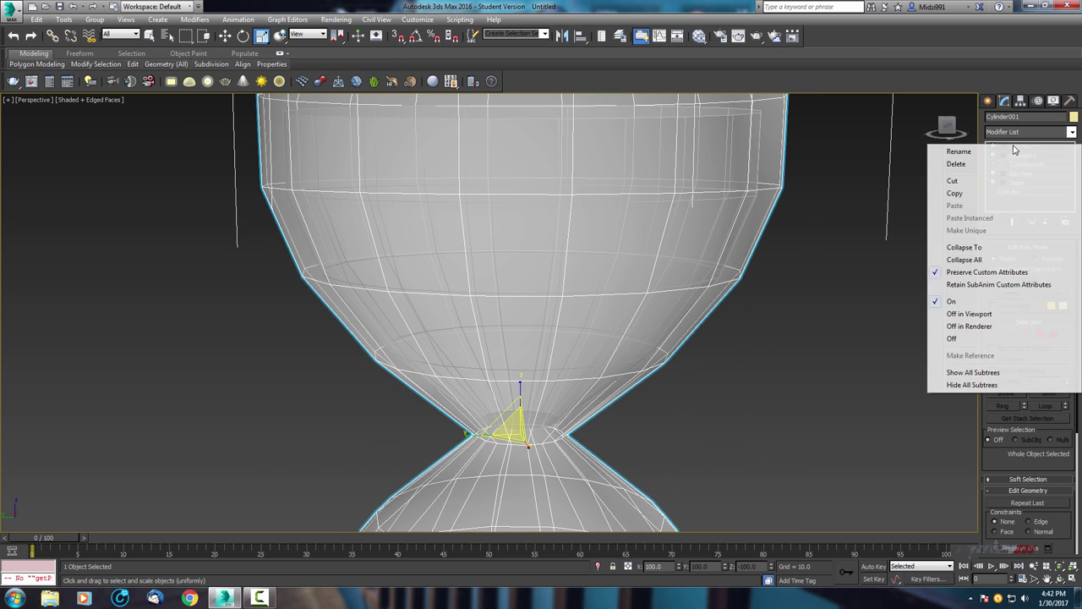
pyautogui.click(1040, 148)
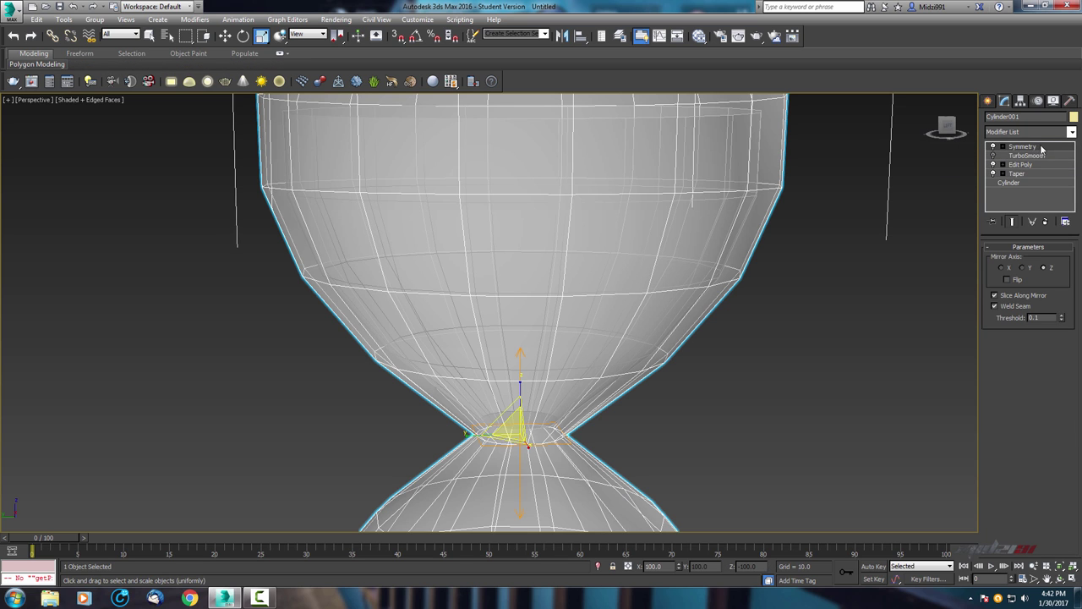
pyautogui.scroll(-5, 618, 180)
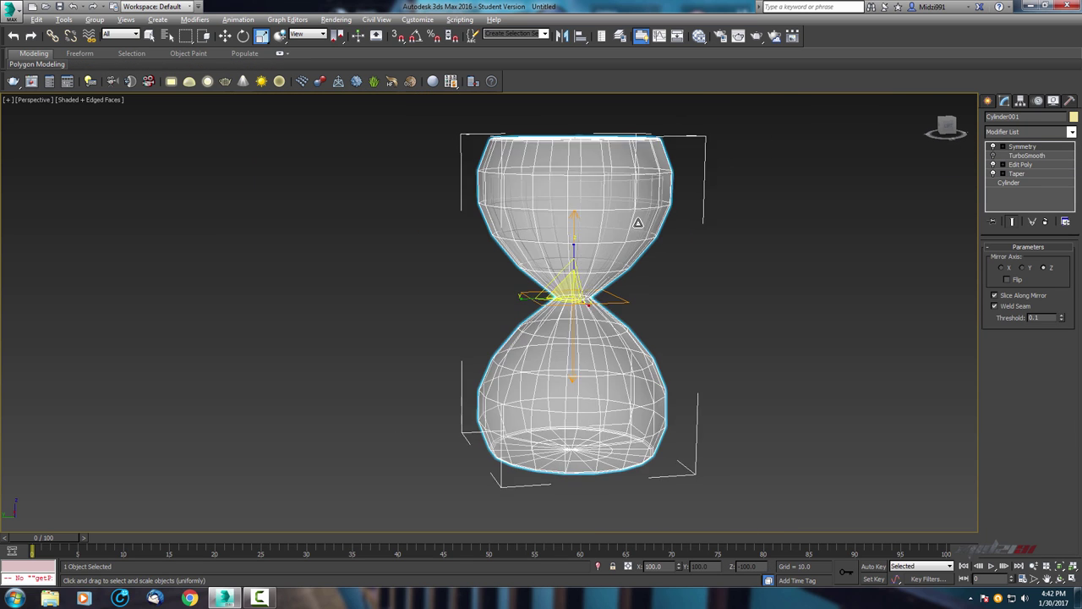
pyautogui.click(994, 156)
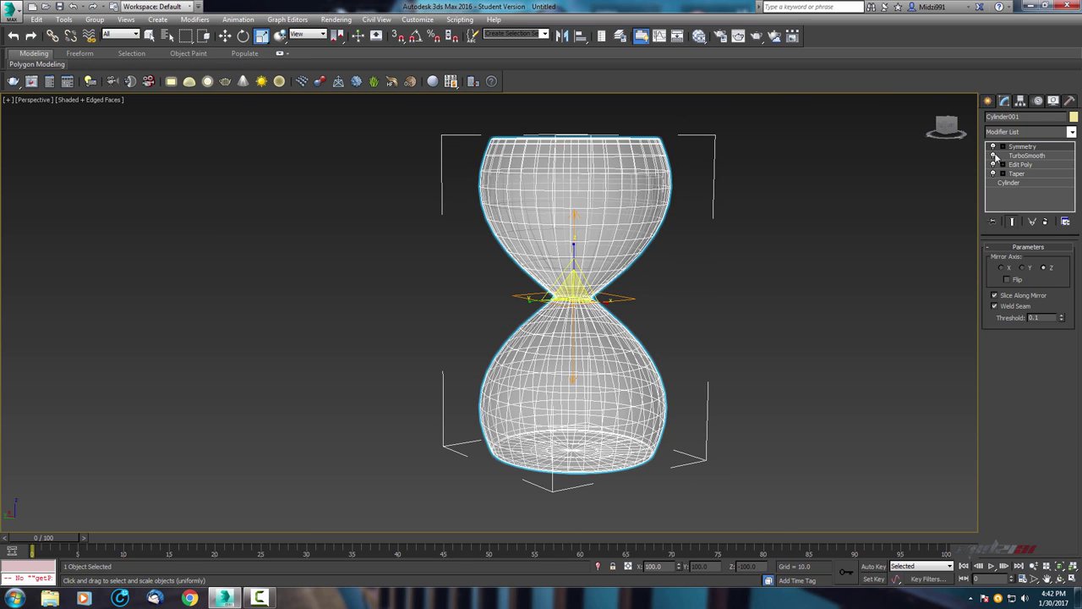
pyautogui.keyDown('alt'); pyautogui.moveTo(727, 203); pyautogui.dragTo(784, 208, button='middle'); pyautogui.keyUp('alt')
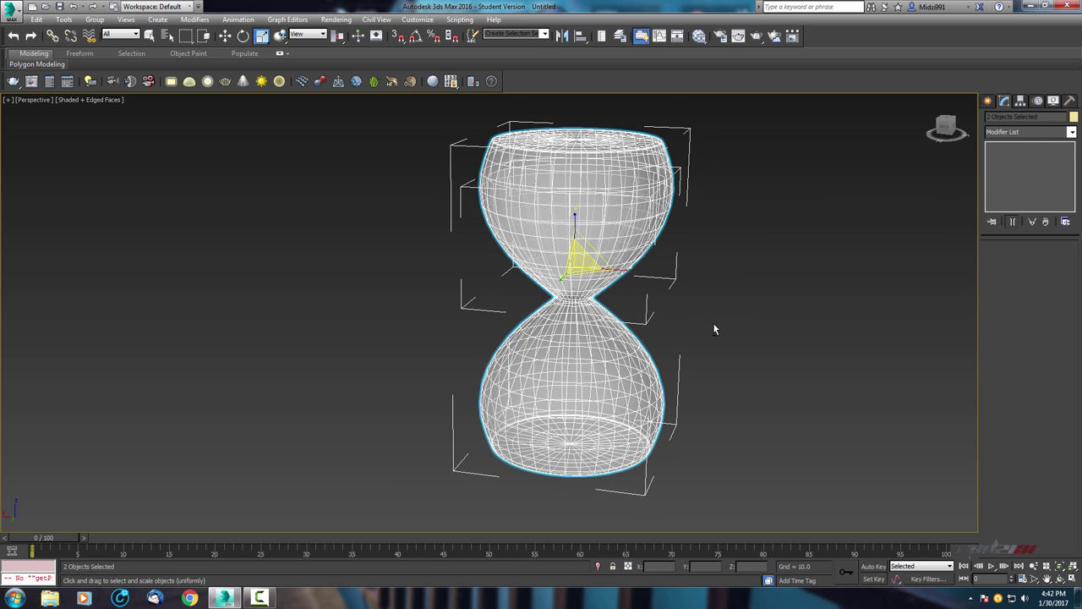
pyautogui.click(643, 281)
# - Isolate the sand object and select its top rim edge loop
pyautogui.hotkey('alt', 'q')
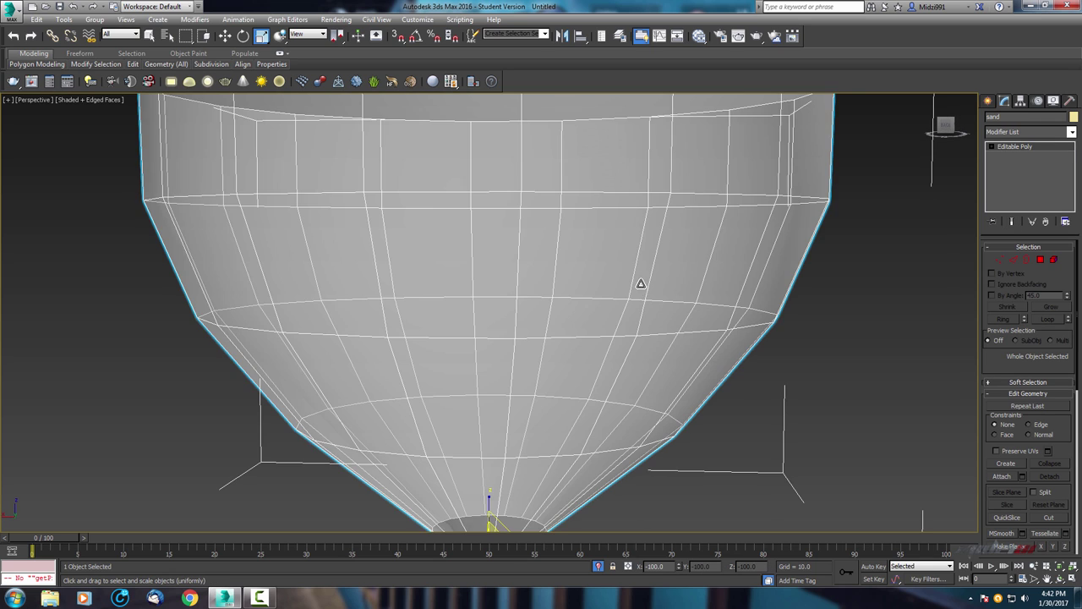
pyautogui.scroll(-2, 550, 275)
pyautogui.moveTo(546, 282)
pyautogui.keyDown('alt'); pyautogui.mouseDown(button='middle')
pyautogui.moveTo(640, 254)
pyautogui.moveTo(552, 267)
pyautogui.moveTo(616, 292)
pyautogui.moveTo(577, 302)
pyautogui.moveTo(559, 258)
pyautogui.moveTo(534, 292)
pyautogui.moveTo(599, 285)
pyautogui.moveTo(572, 278)
pyautogui.mouseUp(button='middle'); pyautogui.keyUp('alt')
pyautogui.scroll(-2, 600, 305)
pyautogui.click(1010, 261)
pyautogui.scroll(2, 560, 266)
pyautogui.doubleClick(508, 274)
pyautogui.scroll(-2, 561, 282)
pyautogui.scroll(3, 561, 282)
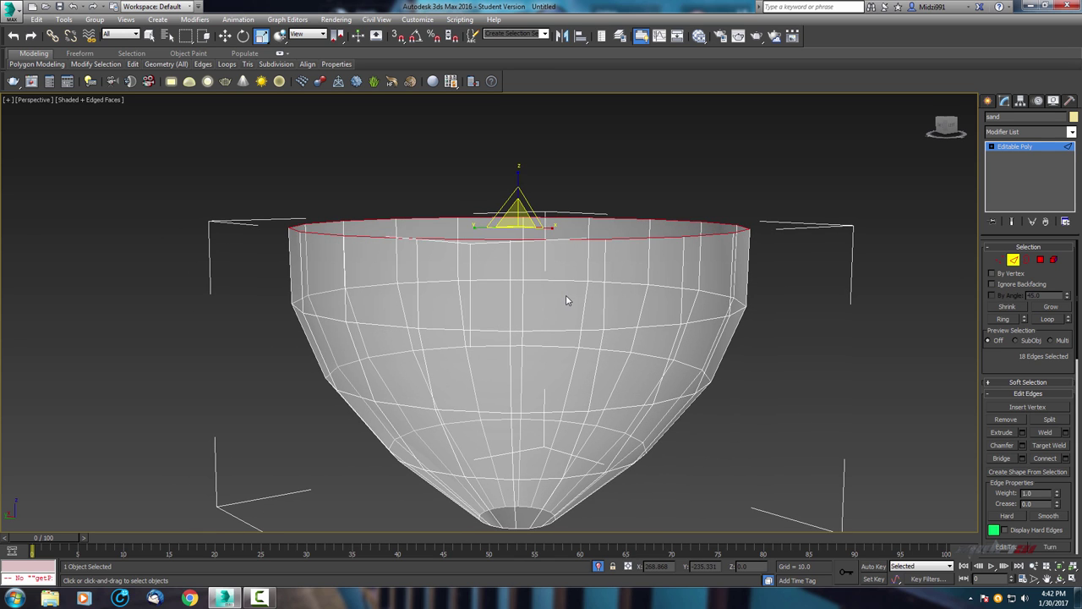
# - Scale a new inner ring from the top rim toward the centre, after undoing a trial move
pyautogui.press('w')
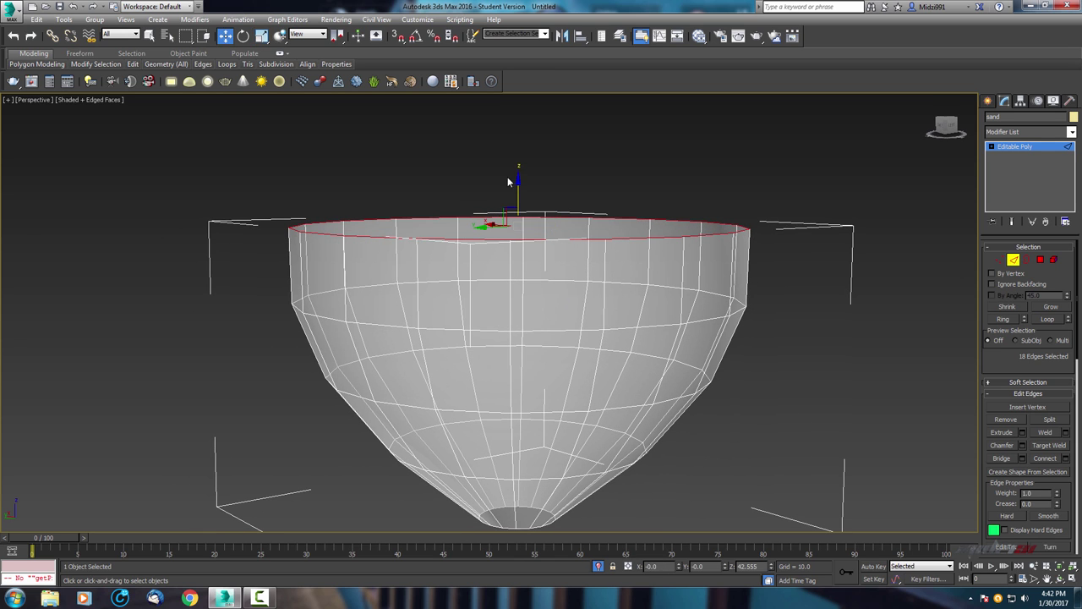
pyautogui.moveTo(517, 188); pyautogui.dragTo(517, 226)
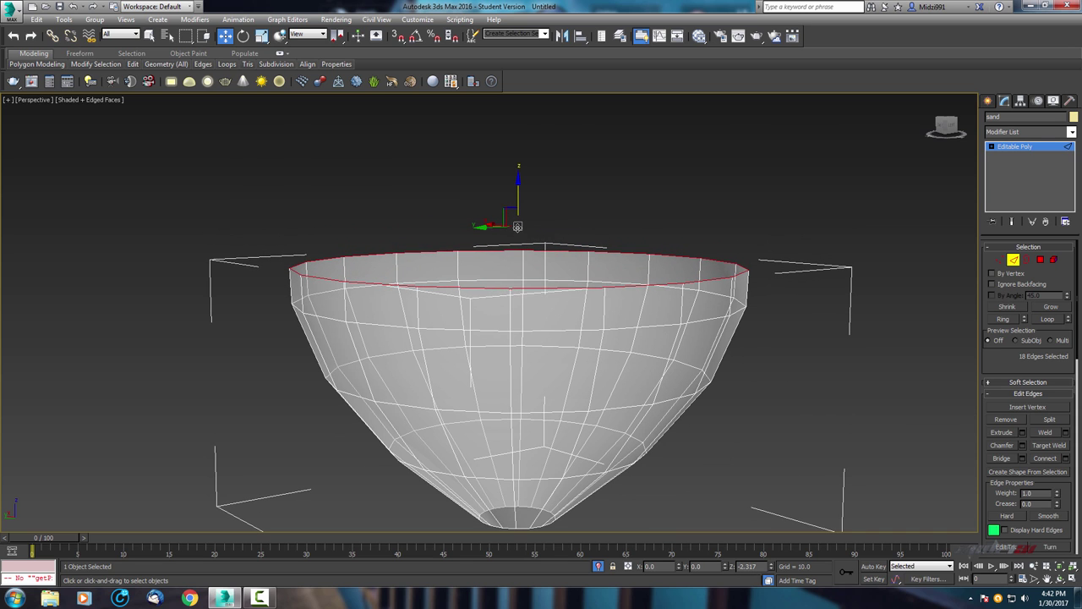
pyautogui.hotkey('ctrl', 'z')
pyautogui.moveTo(554, 319)
pyautogui.keyDown('alt'); pyautogui.mouseDown(button='middle')
pyautogui.moveTo(544, 330)
pyautogui.moveTo(543, 307)
pyautogui.moveTo(567, 338)
pyautogui.moveTo(605, 342)
pyautogui.mouseUp(button='middle'); pyautogui.keyUp('alt')
pyautogui.keyDown('alt'); pyautogui.moveTo(633, 267); pyautogui.dragTo(634, 274, button='middle'); pyautogui.keyUp('alt')
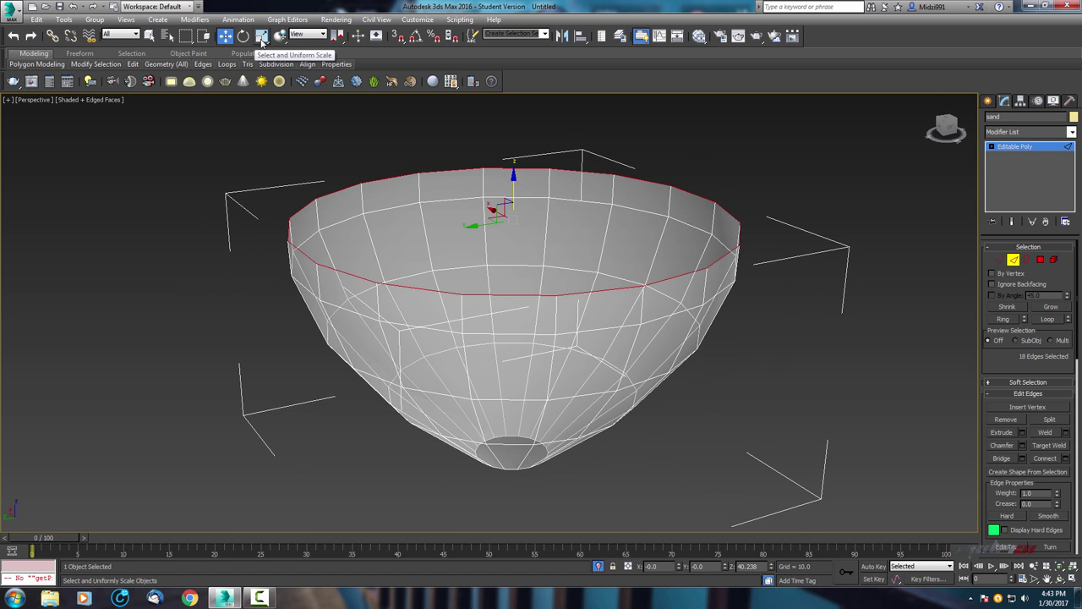
pyautogui.click(262, 36)
pyautogui.moveTo(624, 232); pyautogui.dragTo(637, 231, button='middle')
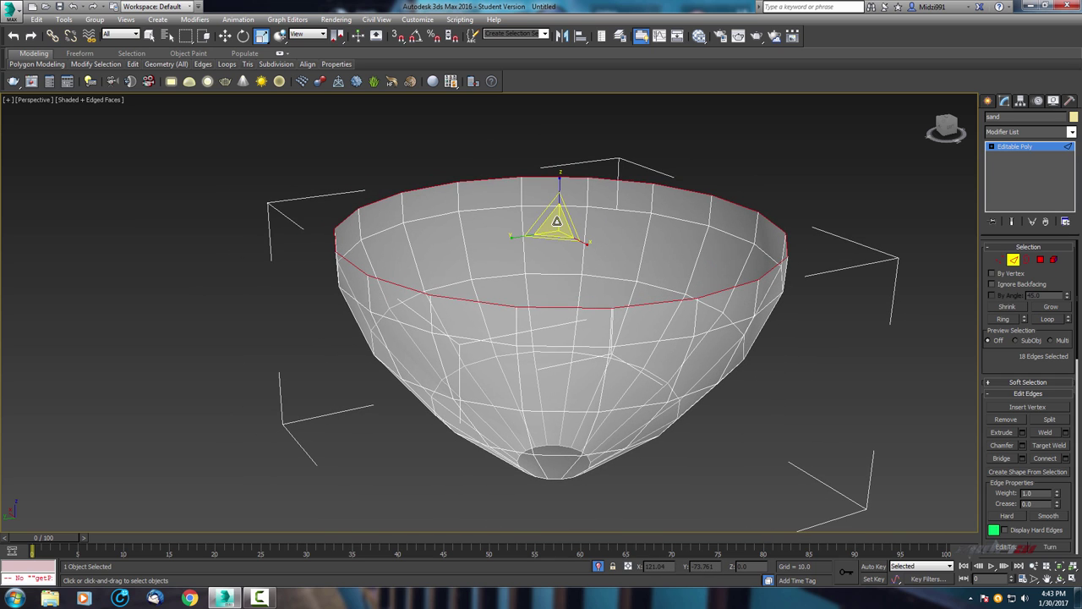
pyautogui.keyDown('shift'); pyautogui.moveTo(556, 221); pyautogui.dragTo(561, 229); pyautogui.keyUp('shift')
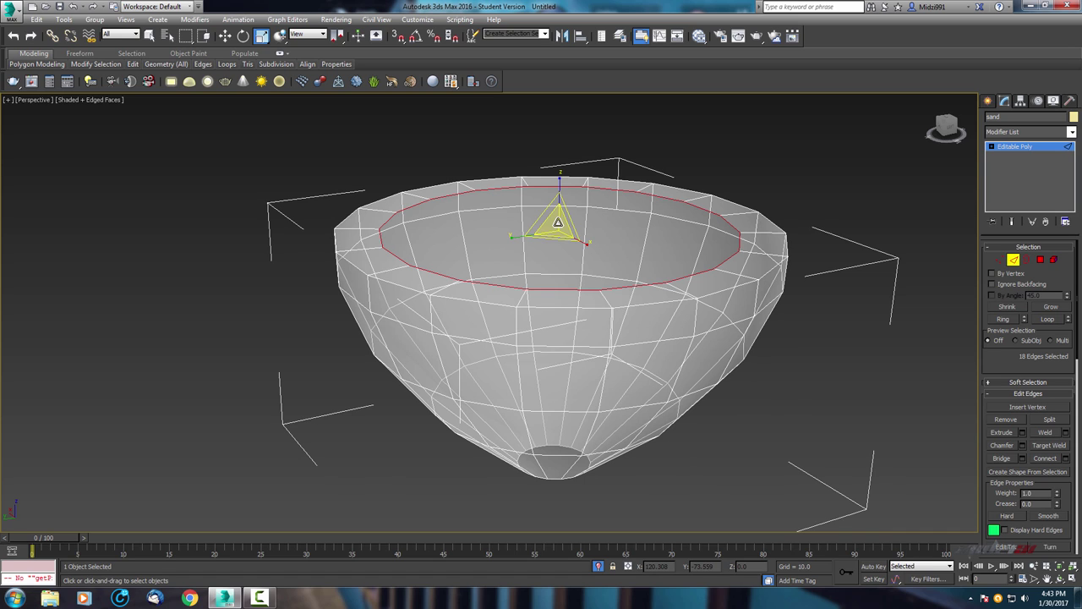
pyautogui.moveTo(558, 222); pyautogui.dragTo(550, 253)
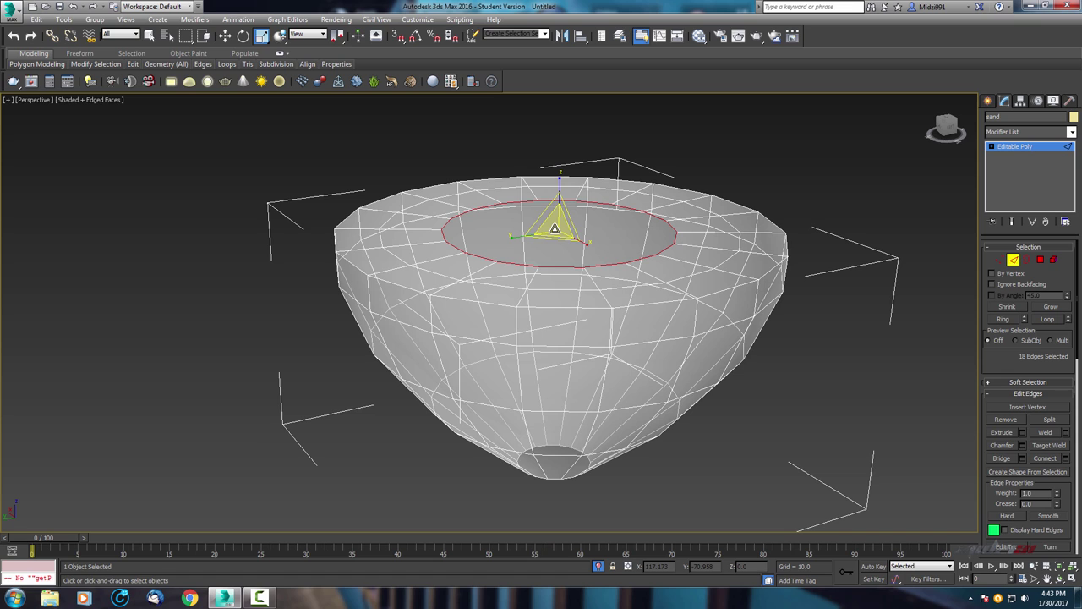
pyautogui.moveTo(557, 224); pyautogui.dragTo(549, 259)
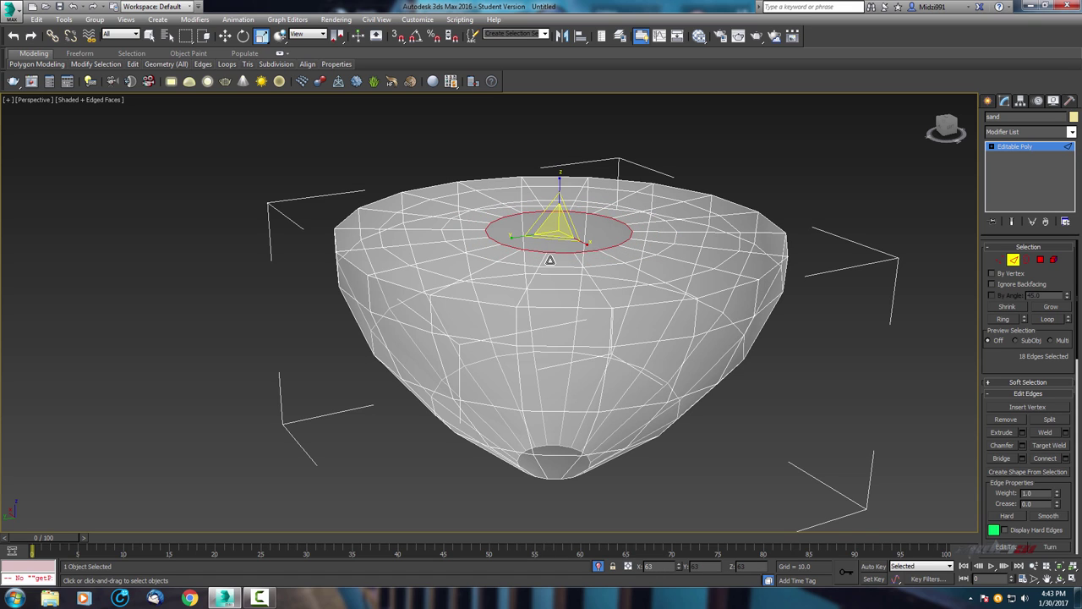
# - Collapse the 18 top-opening vertices into a single centre point
pyautogui.click(1003, 260)
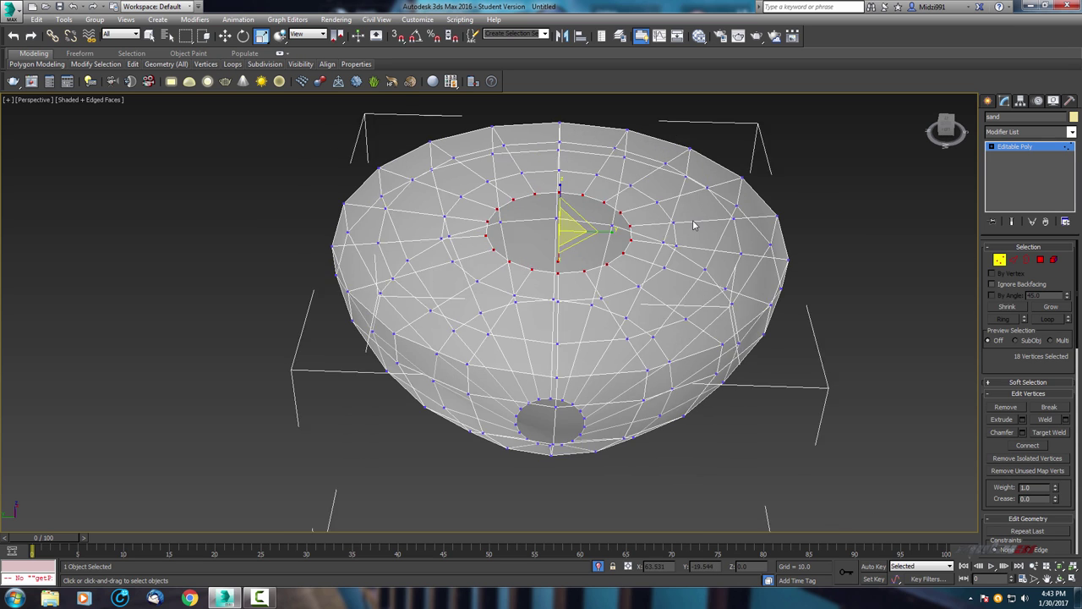
pyautogui.keyDown('alt'); pyautogui.moveTo(727, 200); pyautogui.dragTo(696, 223, button='middle'); pyautogui.keyUp('alt')
pyautogui.scroll(-2, 1012, 362)
pyautogui.scroll(-2, 1014, 368)
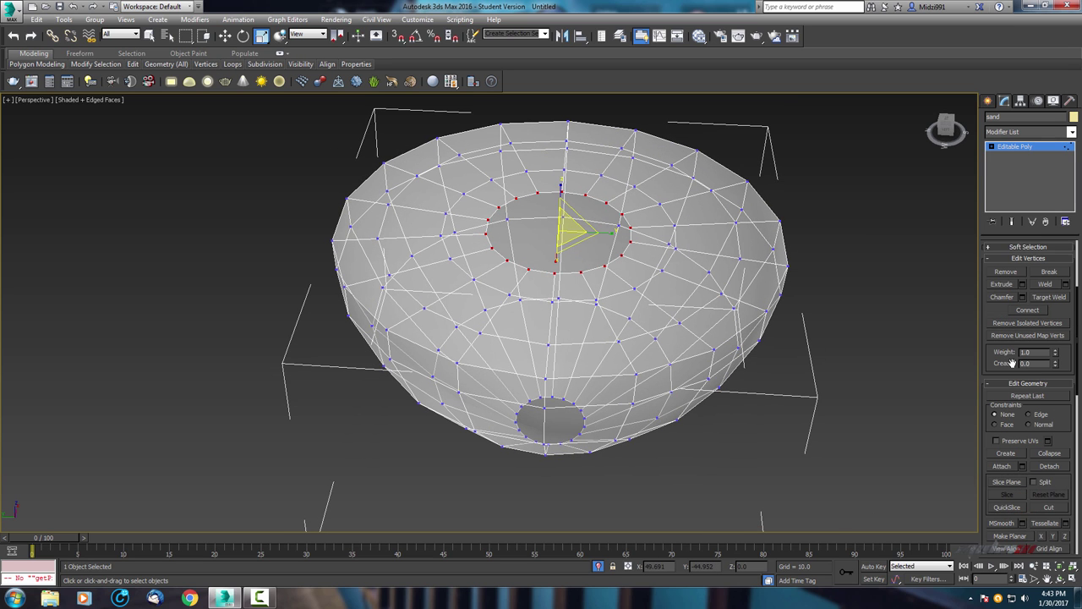
pyautogui.scroll(-2, 1019, 375)
pyautogui.click(1064, 439)
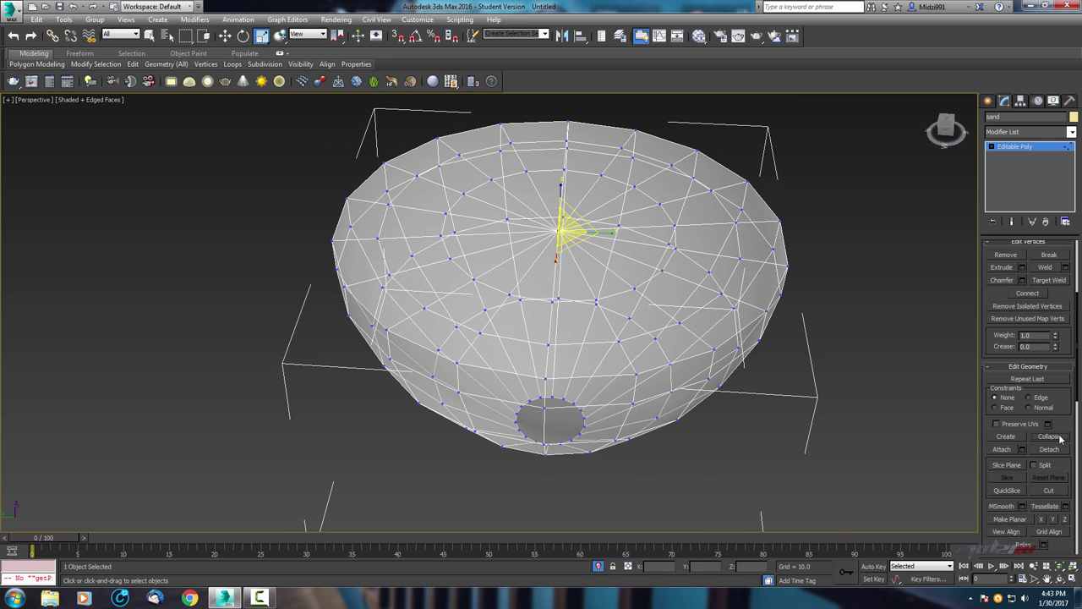
# - Orbit around the sand to inspect the sealed top and the bowl's underside
pyautogui.keyDown('alt'); pyautogui.moveTo(665, 259); pyautogui.dragTo(731, 224, button='middle'); pyautogui.keyUp('alt')
pyautogui.scroll(-2, 654, 257)
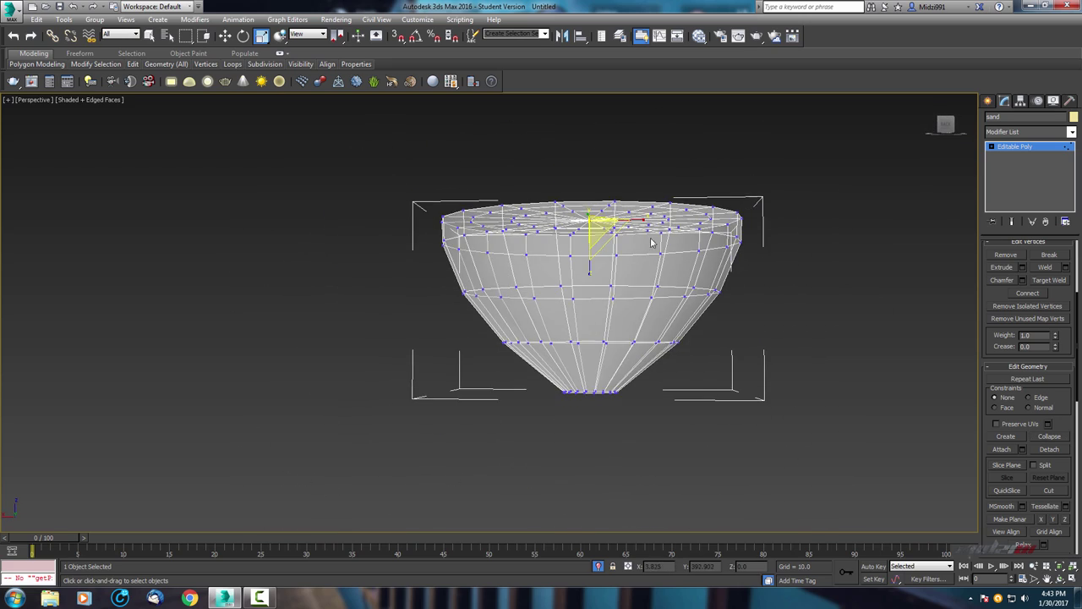
pyautogui.keyDown('alt'); pyautogui.moveTo(653, 245); pyautogui.dragTo(602, 253, button='middle'); pyautogui.keyUp('alt')
pyautogui.scroll(4, 603, 253)
pyautogui.moveTo(580, 350)
pyautogui.keyDown('alt'); pyautogui.mouseDown(button='middle')
pyautogui.moveTo(582, 309)
pyautogui.moveTo(576, 322)
pyautogui.mouseUp(button='middle'); pyautogui.keyUp('alt')
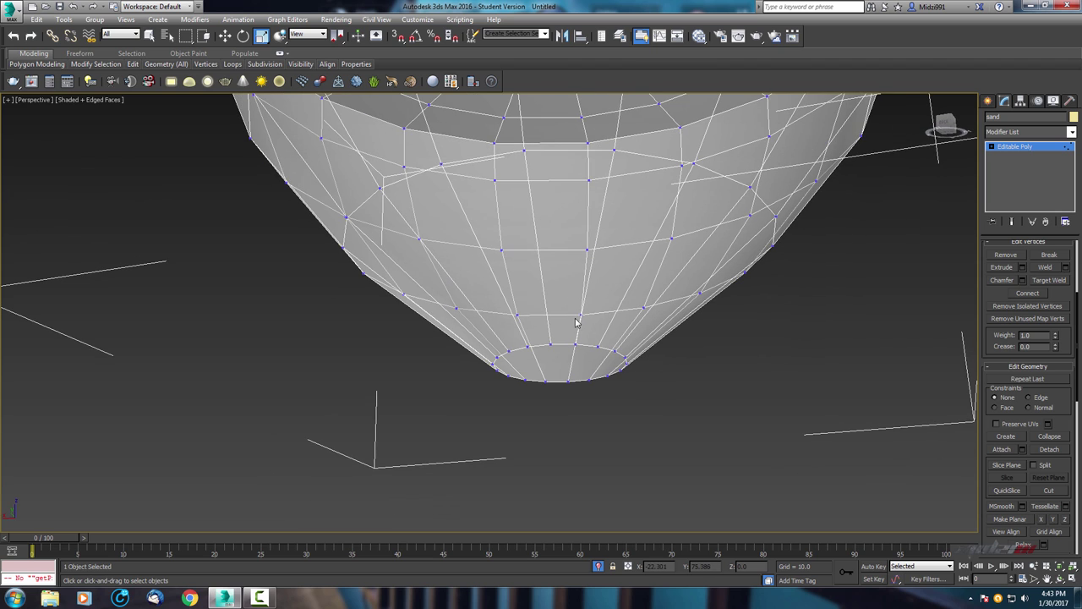
pyautogui.press('2')
pyautogui.scroll(2, 566, 317)
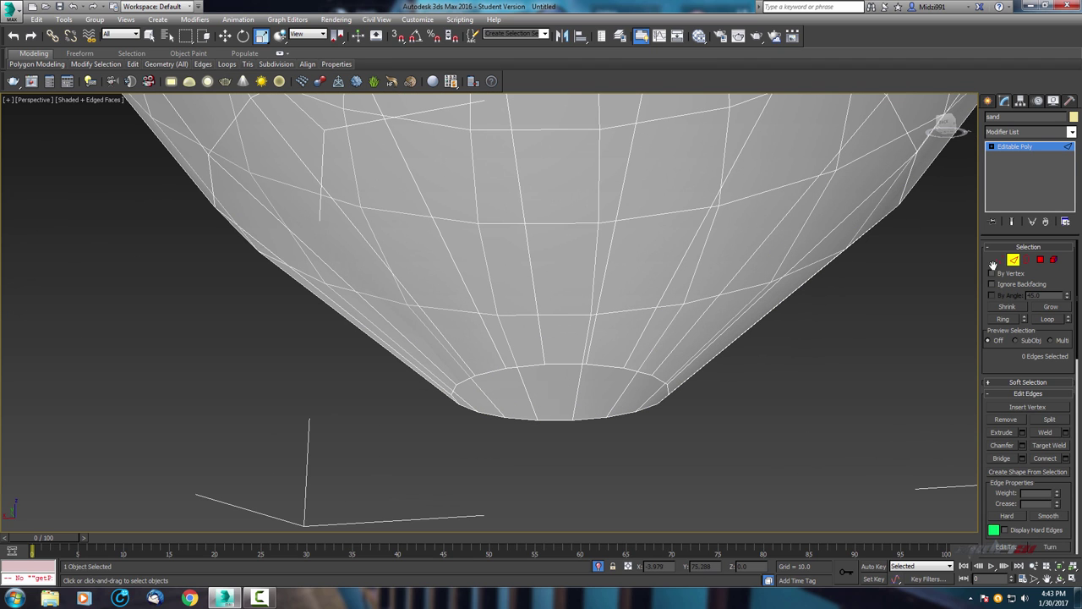
# - Select the bottom edge loop, shrink it and pull it down to start a cone
pyautogui.doubleClick(578, 368)
pyautogui.keyDown('alt'); pyautogui.moveTo(578, 369); pyautogui.dragTo(597, 324, button='middle'); pyautogui.keyUp('alt')
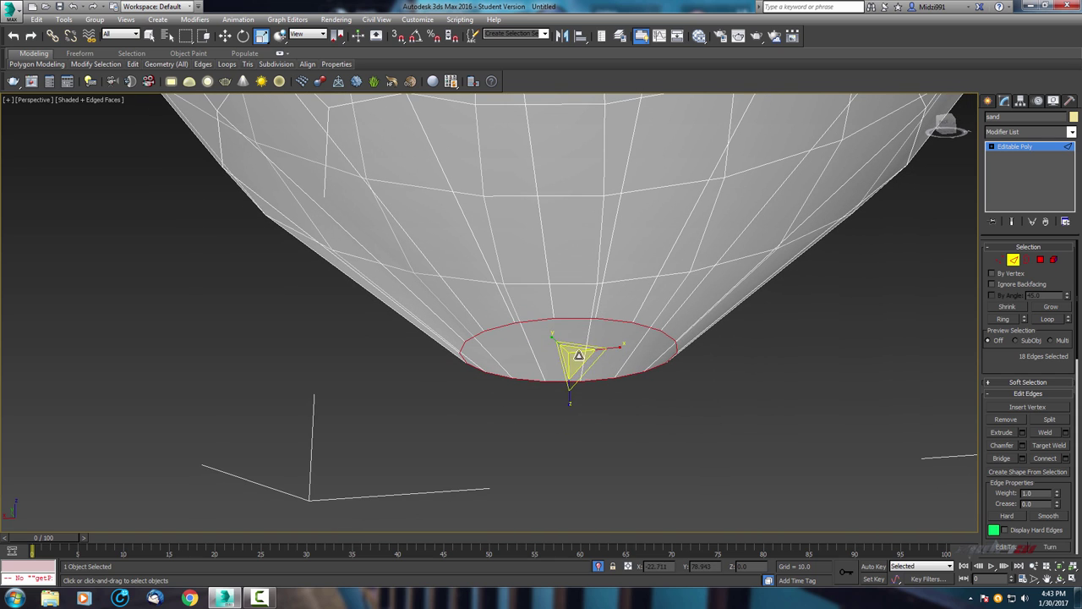
pyautogui.press('w')
pyautogui.press('r')
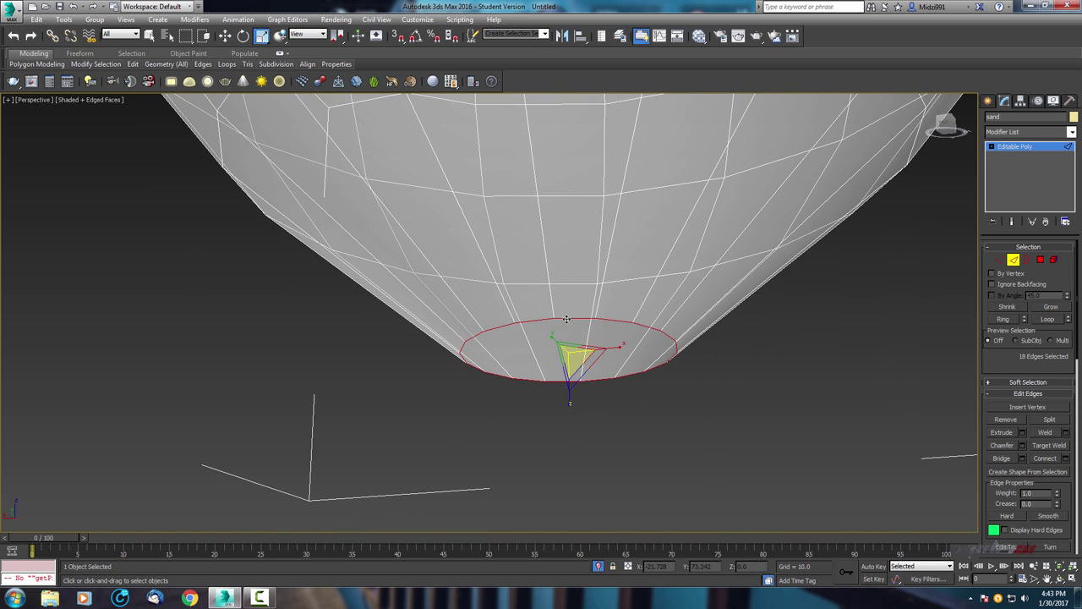
pyautogui.moveTo(570, 363); pyautogui.dragTo(564, 375)
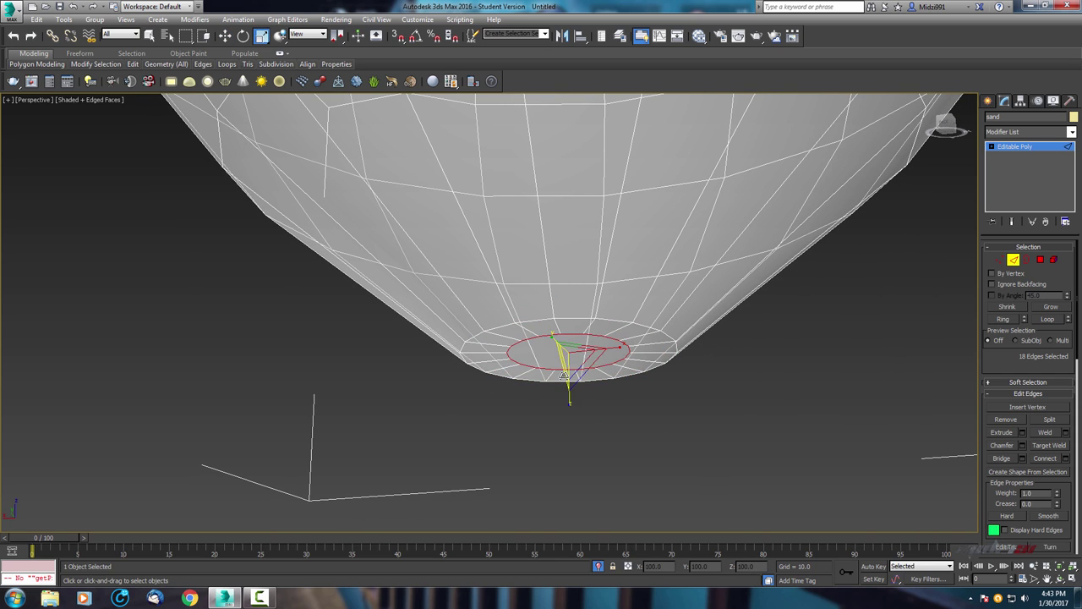
pyautogui.press('w')
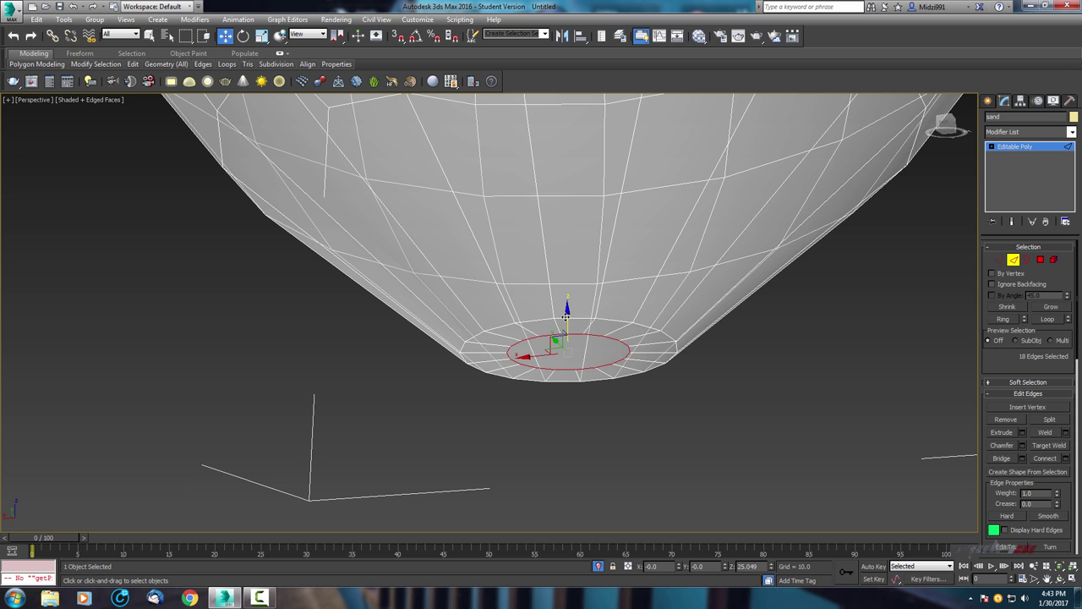
pyautogui.moveTo(566, 316); pyautogui.dragTo(567, 347)
pyautogui.moveTo(591, 334); pyautogui.dragTo(592, 301, button='middle')
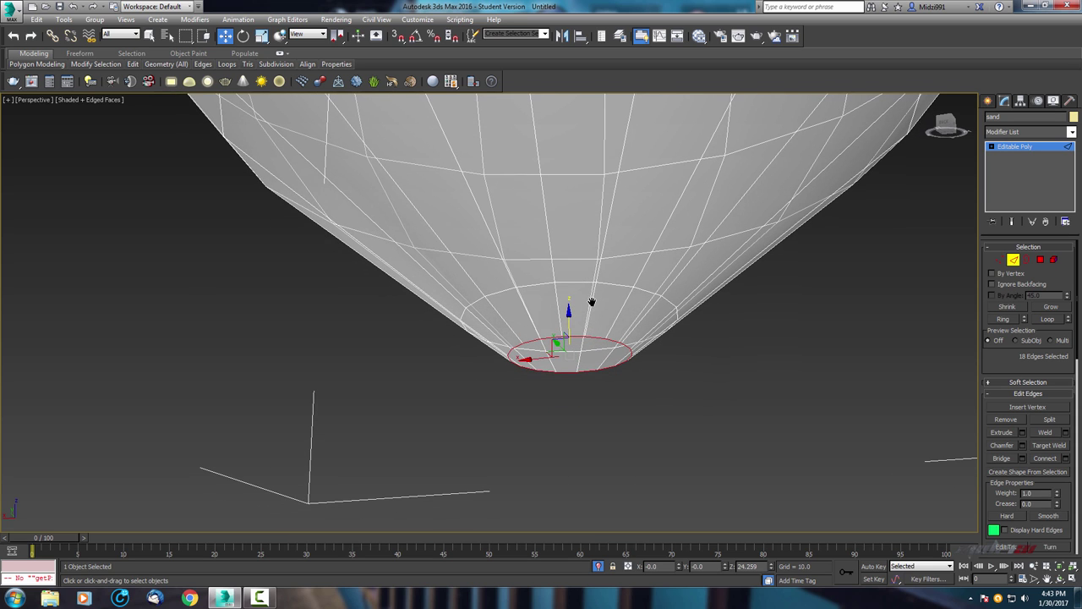
# - Keep alternately scaling and lowering the tip ring into a narrow tapering point
pyautogui.press('r')
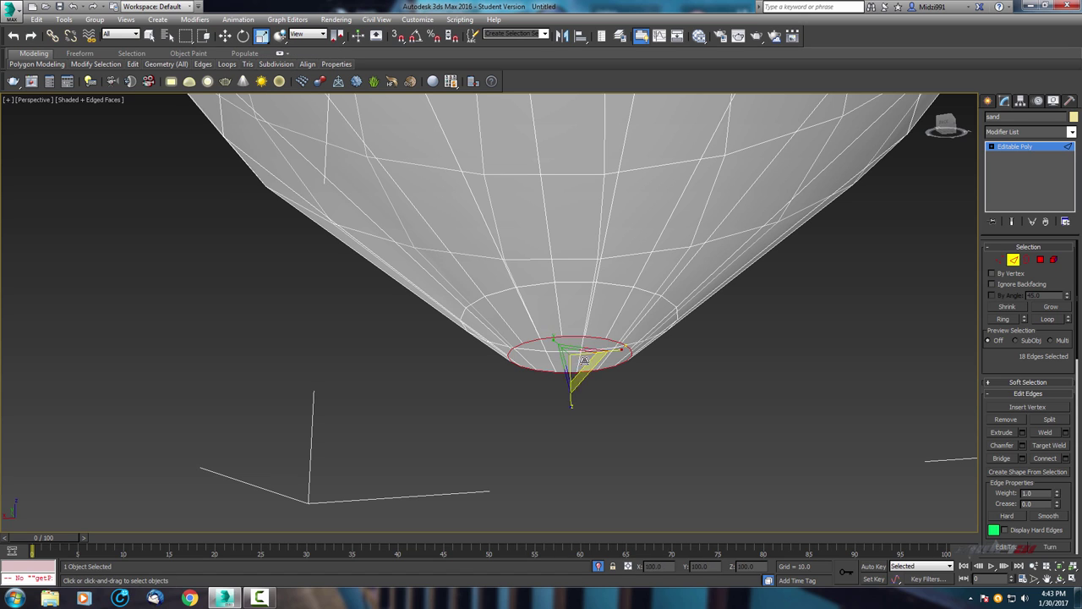
pyautogui.moveTo(575, 357); pyautogui.dragTo(573, 391)
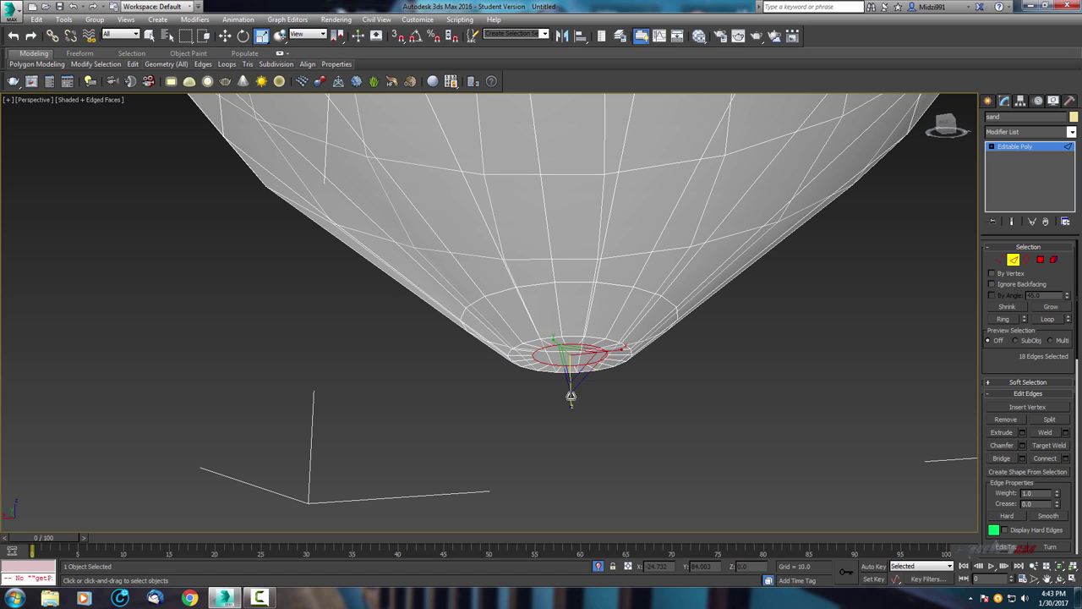
pyautogui.press('w')
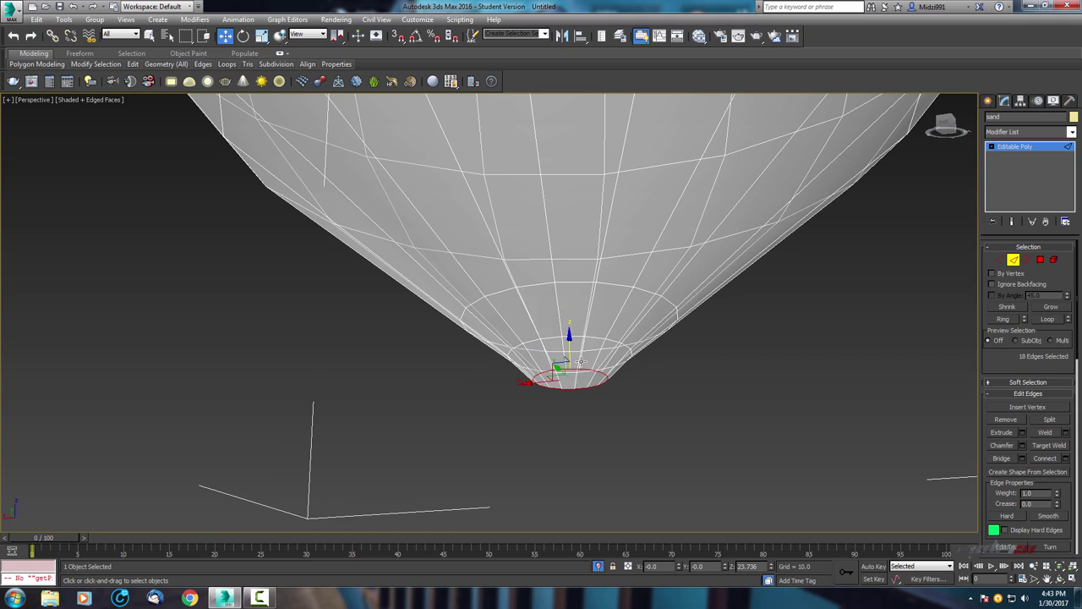
pyautogui.moveTo(568, 331)
pyautogui.mouseDown(button='middle')
pyautogui.moveTo(573, 372)
pyautogui.moveTo(547, 349)
pyautogui.moveTo(497, 383)
pyautogui.moveTo(572, 377)
pyautogui.moveTo(594, 411)
pyautogui.moveTo(557, 404)
pyautogui.moveTo(563, 394)
pyautogui.moveTo(587, 406)
pyautogui.moveTo(580, 391)
pyautogui.mouseUp(button='middle')
pyautogui.press('r')
pyautogui.moveTo(576, 360); pyautogui.dragTo(571, 398)
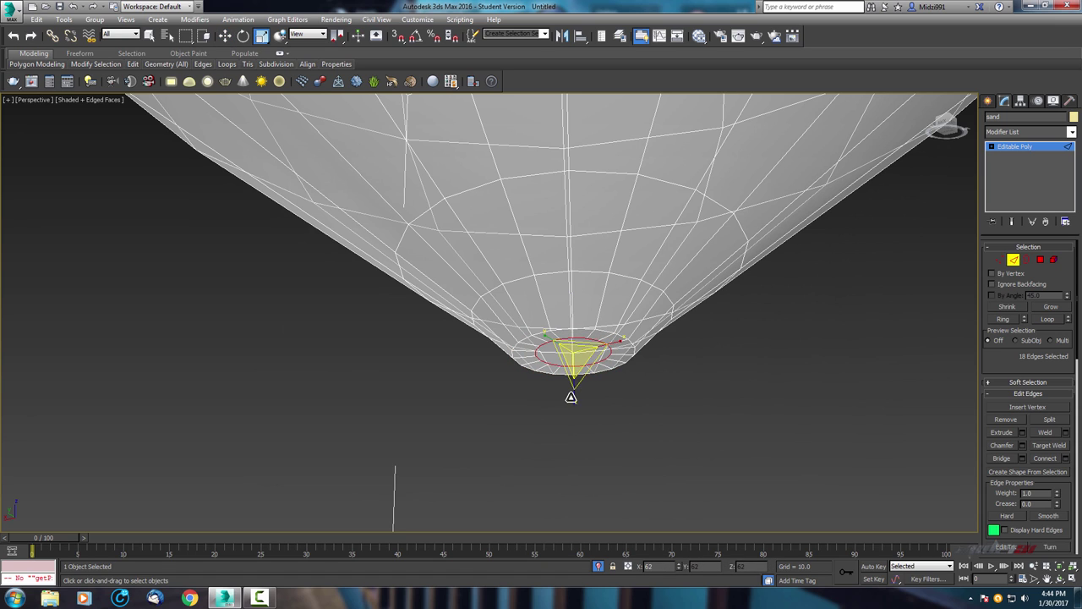
pyautogui.press('w')
pyautogui.moveTo(573, 335); pyautogui.dragTo(573, 427)
pyautogui.press('r')
pyautogui.press('w')
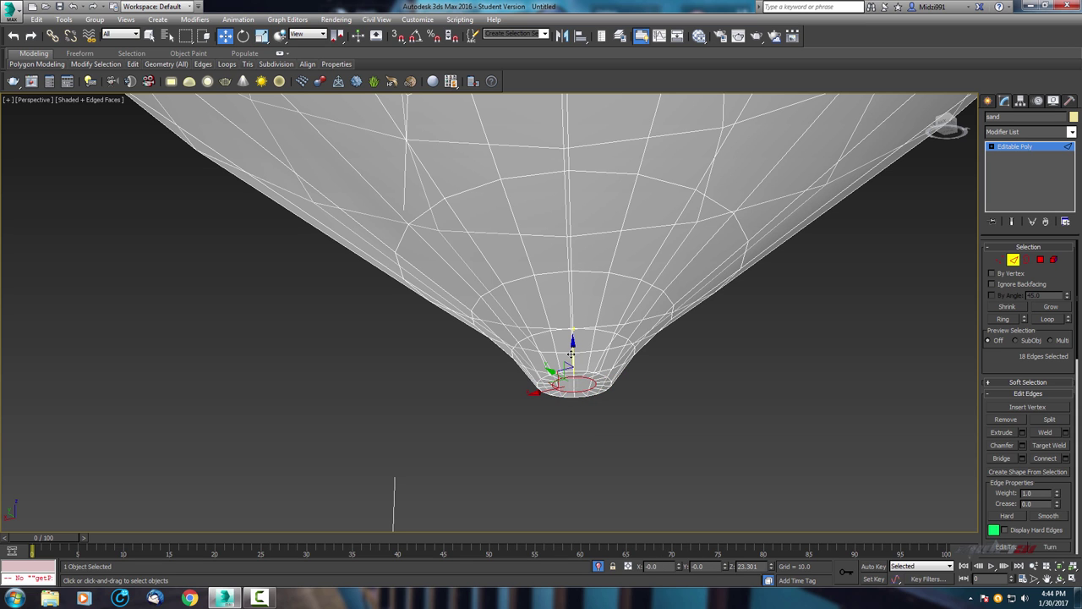
pyautogui.moveTo(571, 353); pyautogui.dragTo(571, 382)
pyautogui.scroll(-3, 573, 387)
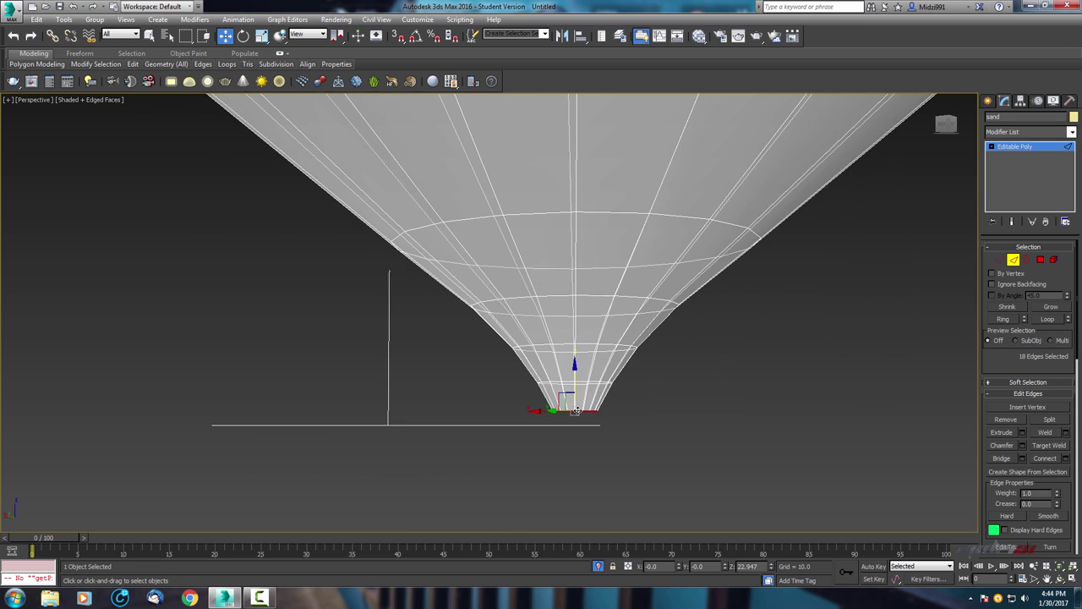
pyautogui.scroll(-2, 583, 402)
pyautogui.scroll(-3, 596, 418)
pyautogui.scroll(2, 600, 423)
pyautogui.scroll(2, 598, 417)
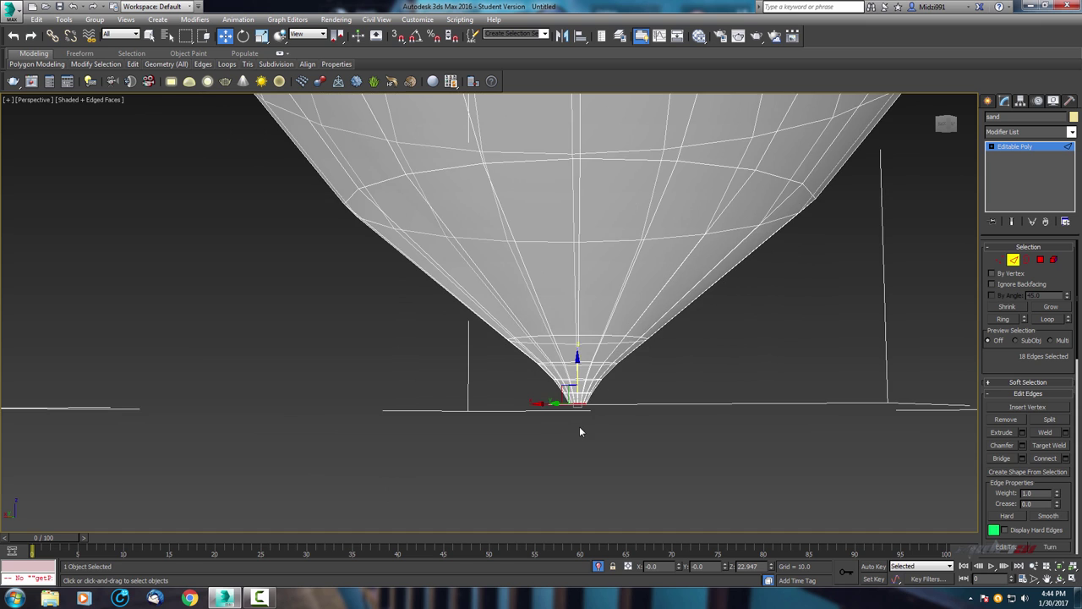
pyautogui.moveTo(579, 426)
pyautogui.keyDown('alt'); pyautogui.mouseDown(button='middle')
pyautogui.moveTo(564, 427)
pyautogui.moveTo(562, 399)
pyautogui.mouseUp(button='middle'); pyautogui.keyUp('alt')
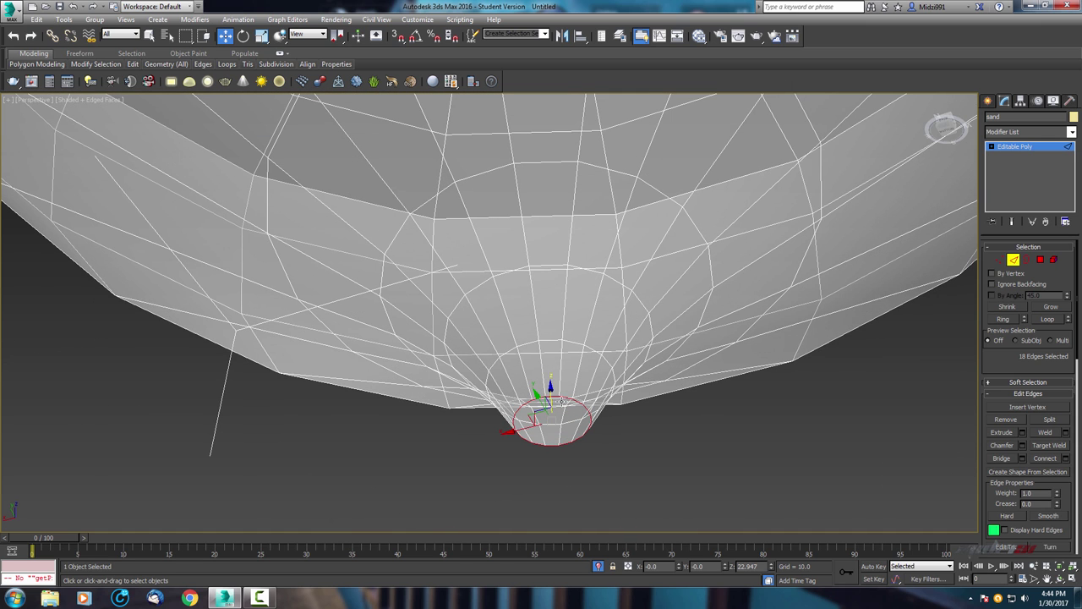
pyautogui.press('r')
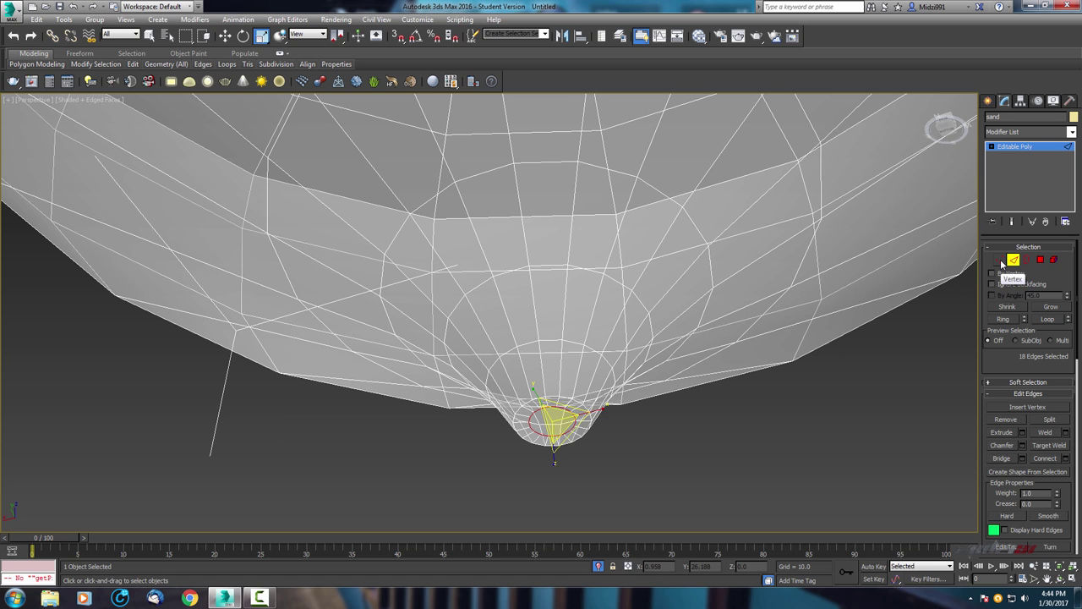
# - Collapse the tip ring's vertices into a single closed point
pyautogui.click(1000, 260)
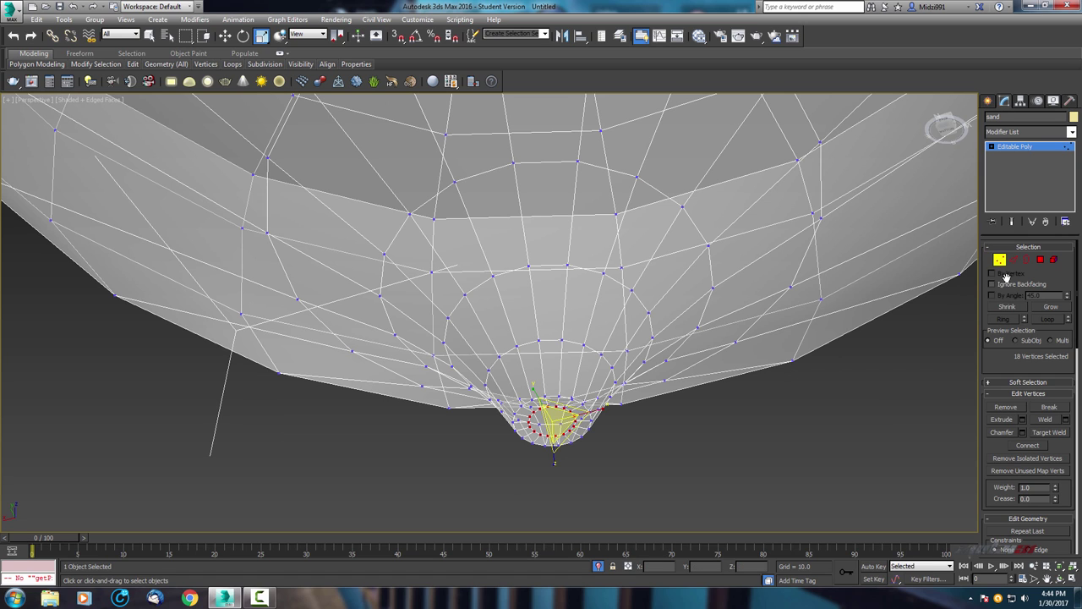
pyautogui.scroll(-5, 1003, 361)
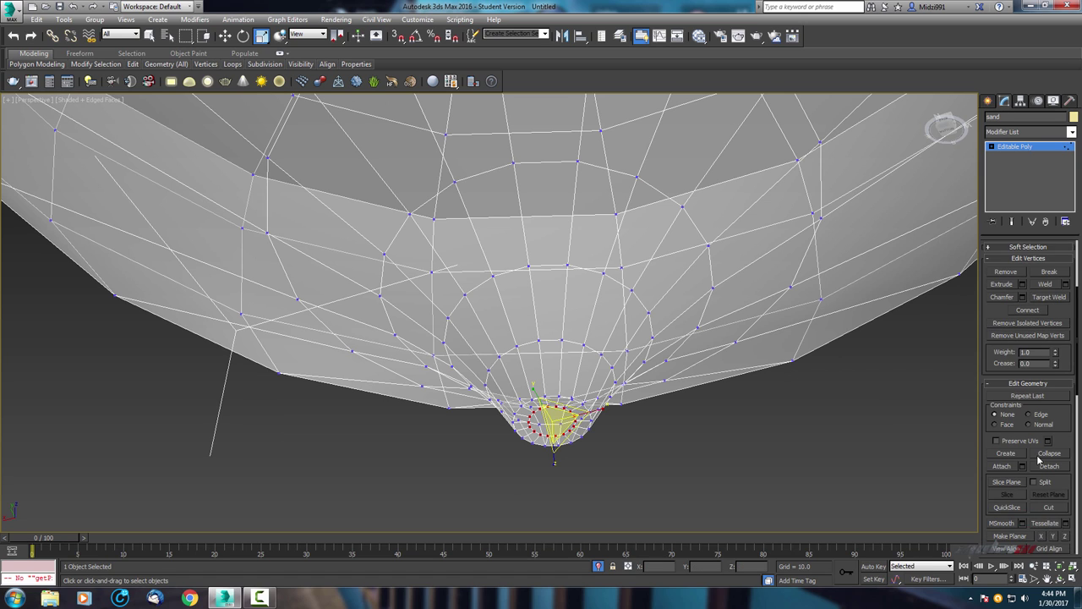
pyautogui.click(1049, 453)
pyautogui.moveTo(651, 321)
pyautogui.keyDown('alt'); pyautogui.mouseDown(button='middle')
pyautogui.moveTo(651, 298)
pyautogui.moveTo(630, 296)
pyautogui.moveTo(737, 313)
pyautogui.mouseUp(button='middle'); pyautogui.keyUp('alt')
pyautogui.scroll(-5, 631, 296)
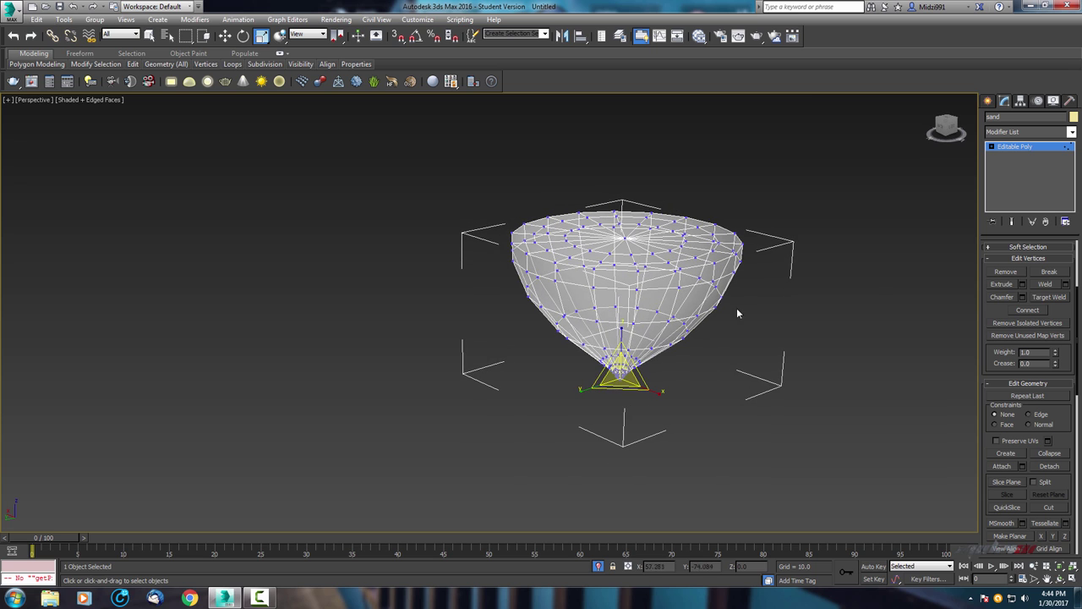
pyautogui.keyDown('alt'); pyautogui.moveTo(656, 261); pyautogui.dragTo(657, 313, button='middle'); pyautogui.keyUp('alt')
pyautogui.scroll(3, 657, 314)
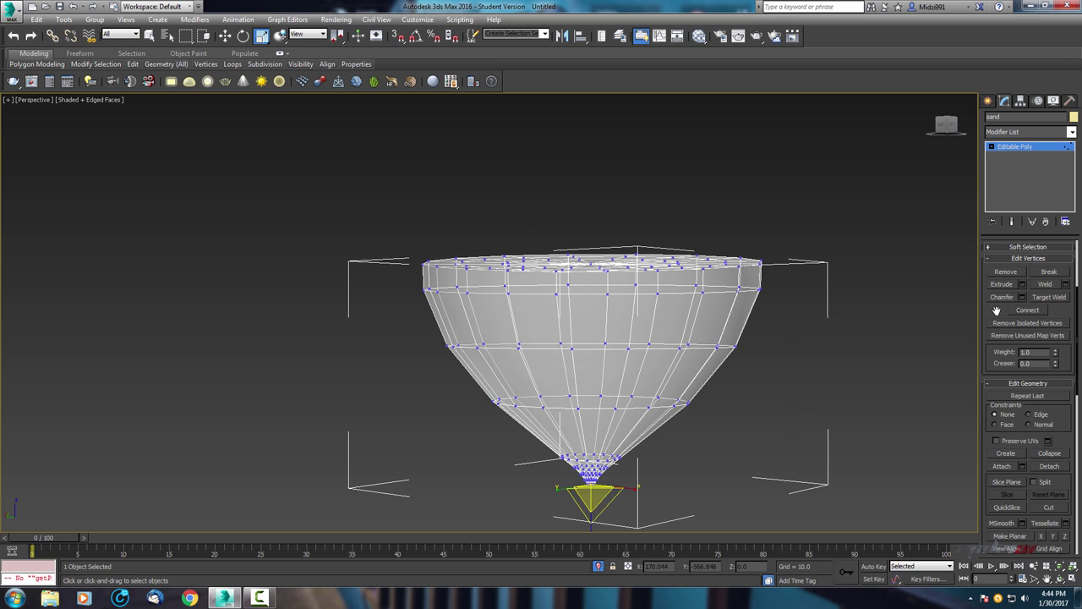
pyautogui.scroll(3, 995, 312)
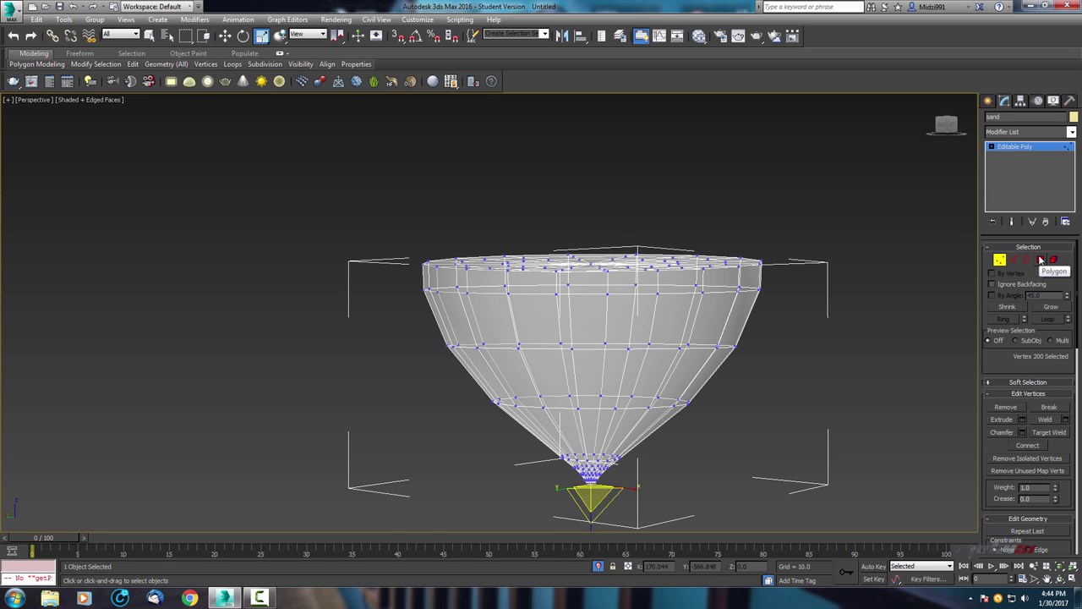
# - Select all polygons, then trim the selection to only the 54 flat top-cap faces
pyautogui.click(1041, 260)
pyautogui.hotkey('ctrl', 'a')
pyautogui.moveTo(610, 286)
pyautogui.keyDown('alt'); pyautogui.mouseDown(button='middle')
pyautogui.moveTo(526, 310)
pyautogui.moveTo(528, 324)
pyautogui.mouseUp(button='middle'); pyautogui.keyUp('alt')
pyautogui.moveTo(684, 311)
pyautogui.keyDown('alt'); pyautogui.mouseDown(button='middle')
pyautogui.moveTo(672, 299)
pyautogui.moveTo(680, 297)
pyautogui.mouseUp(button='middle'); pyautogui.keyUp('alt')
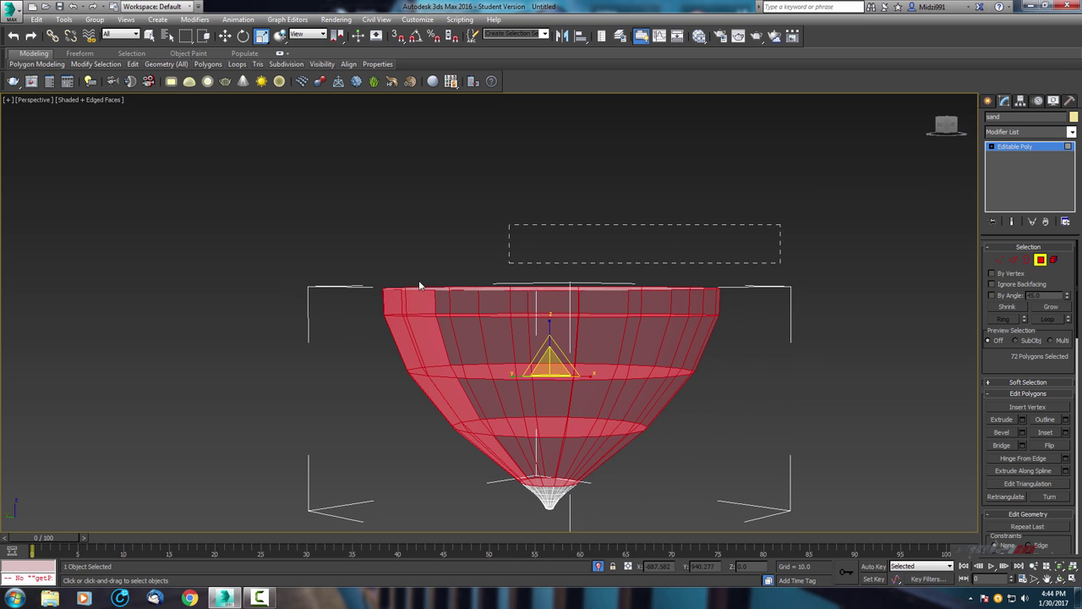
pyautogui.moveTo(313, 299); pyautogui.dragTo(313, 301)
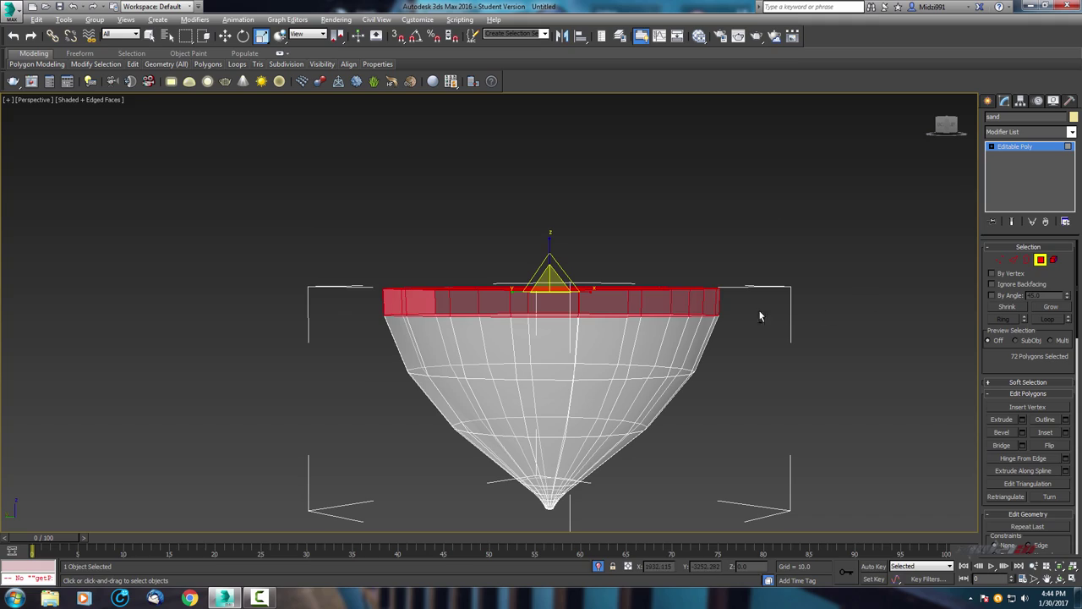
pyautogui.moveTo(255, 391); pyautogui.dragTo(262, 392)
pyautogui.moveTo(307, 394)
pyautogui.keyDown('alt'); pyautogui.mouseDown(button='middle')
pyautogui.moveTo(243, 387)
pyautogui.moveTo(498, 374)
pyautogui.moveTo(313, 370)
pyautogui.moveTo(545, 375)
pyautogui.mouseUp(button='middle'); pyautogui.keyUp('alt')
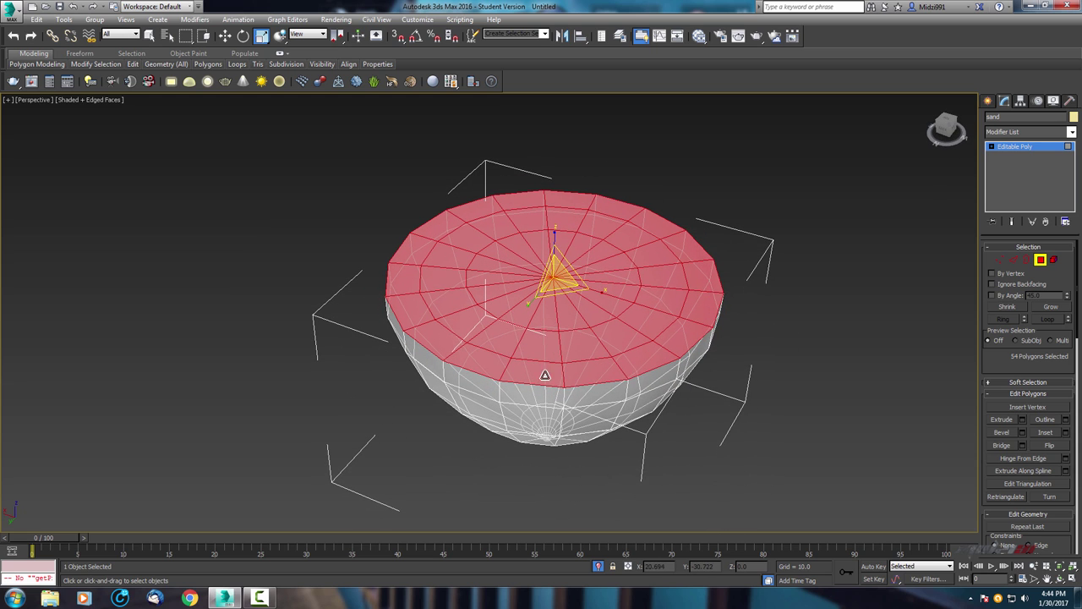
# - Add a Wave modifier to the sand mesh's top faces
pyautogui.click(1019, 133)
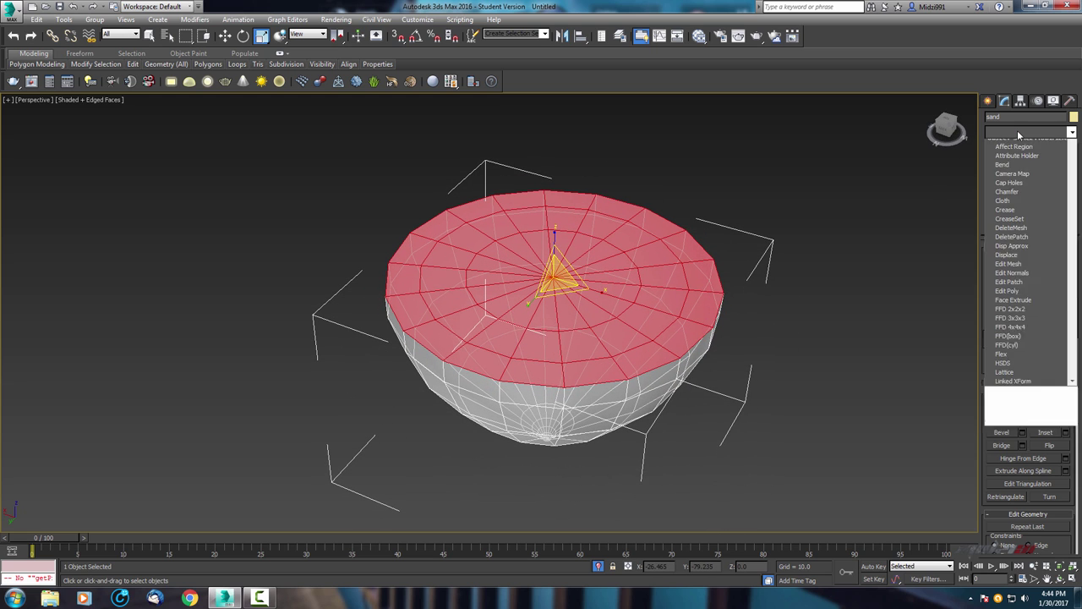
pyautogui.press('w')
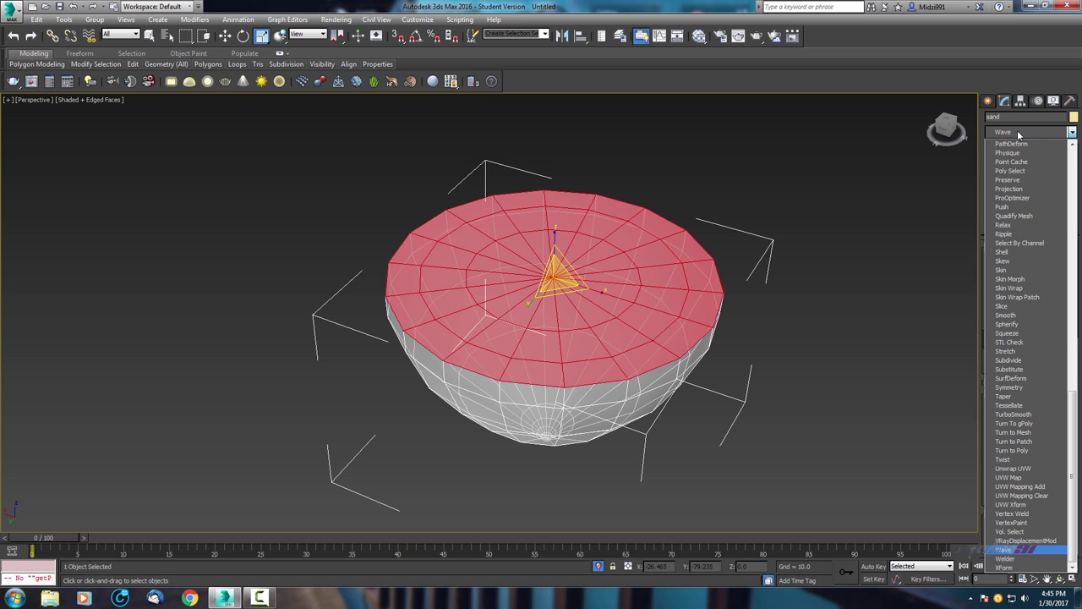
pyautogui.press('Return')
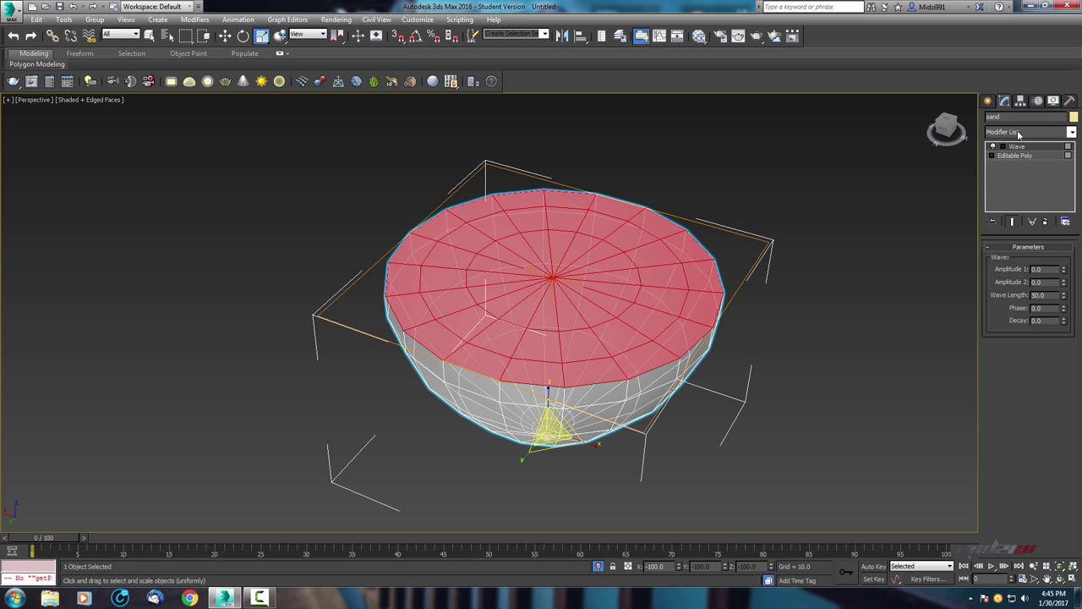
pyautogui.moveTo(738, 184)
pyautogui.keyDown('alt'); pyautogui.mouseDown(button='middle')
pyautogui.moveTo(664, 211)
pyautogui.moveTo(623, 241)
pyautogui.moveTo(611, 277)
pyautogui.mouseUp(button='middle'); pyautogui.keyUp('alt')
pyautogui.scroll(2, 625, 242)
pyautogui.scroll(2, 643, 241)
pyautogui.scroll(-2, 602, 259)
pyautogui.scroll(-1, 610, 271)
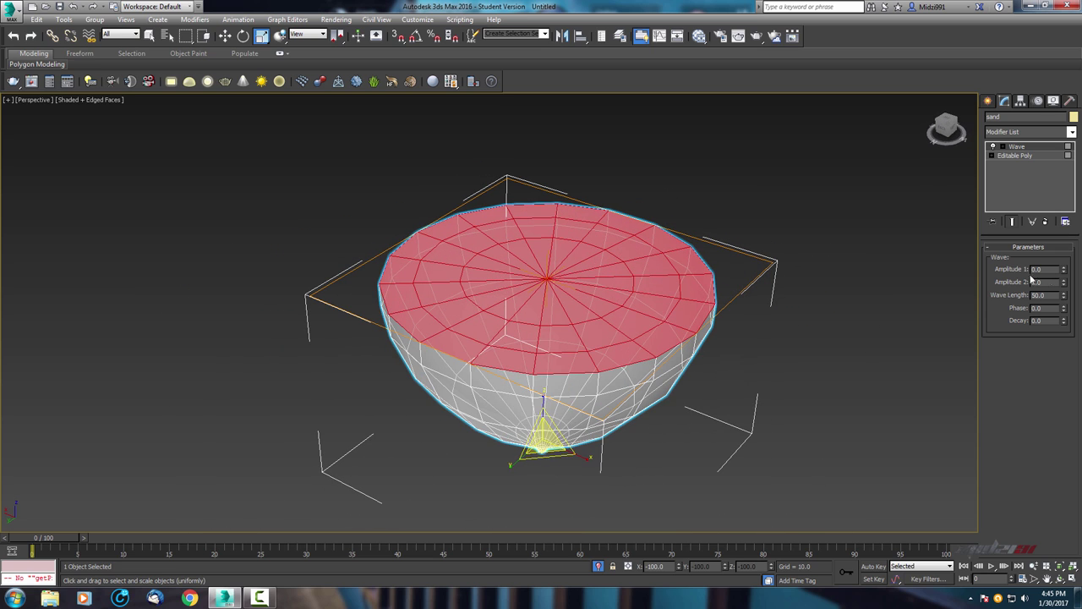
pyautogui.moveTo(775, 271)
pyautogui.keyDown('alt'); pyautogui.mouseDown(button='middle')
pyautogui.moveTo(751, 244)
pyautogui.moveTo(686, 244)
pyautogui.moveTo(961, 268)
pyautogui.mouseUp(button='middle'); pyautogui.keyUp('alt')
# - Set Wave Amplitude 1 to 1.891, Amplitude 2 to -1.872, wave length 98.5, phase 2.4
pyautogui.moveTo(1064, 270); pyautogui.dragTo(1065, 145)
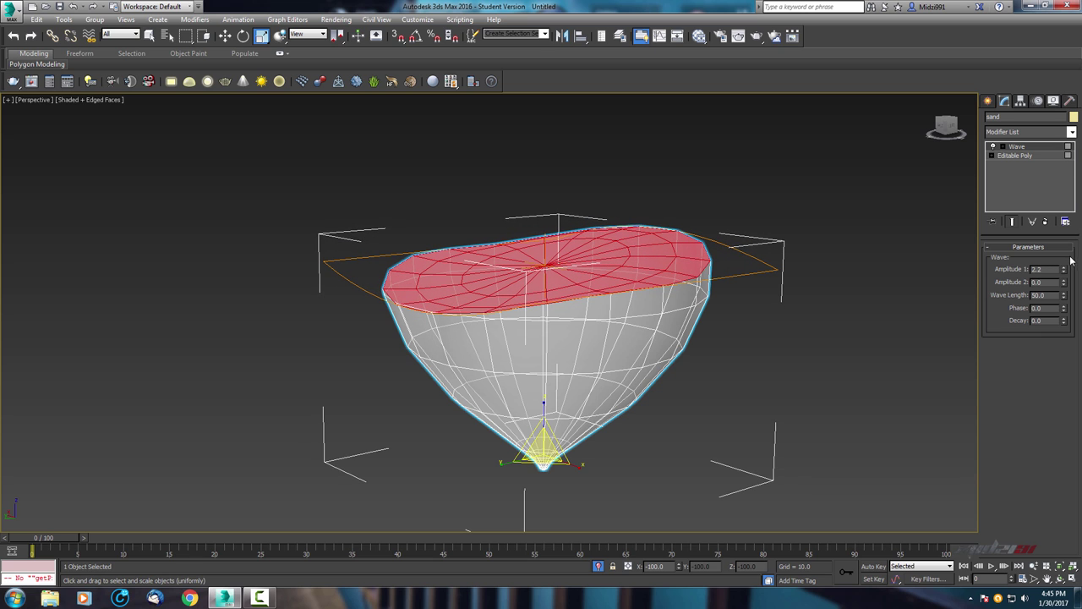
pyautogui.moveTo(1065, 283); pyautogui.dragTo(18, 345)
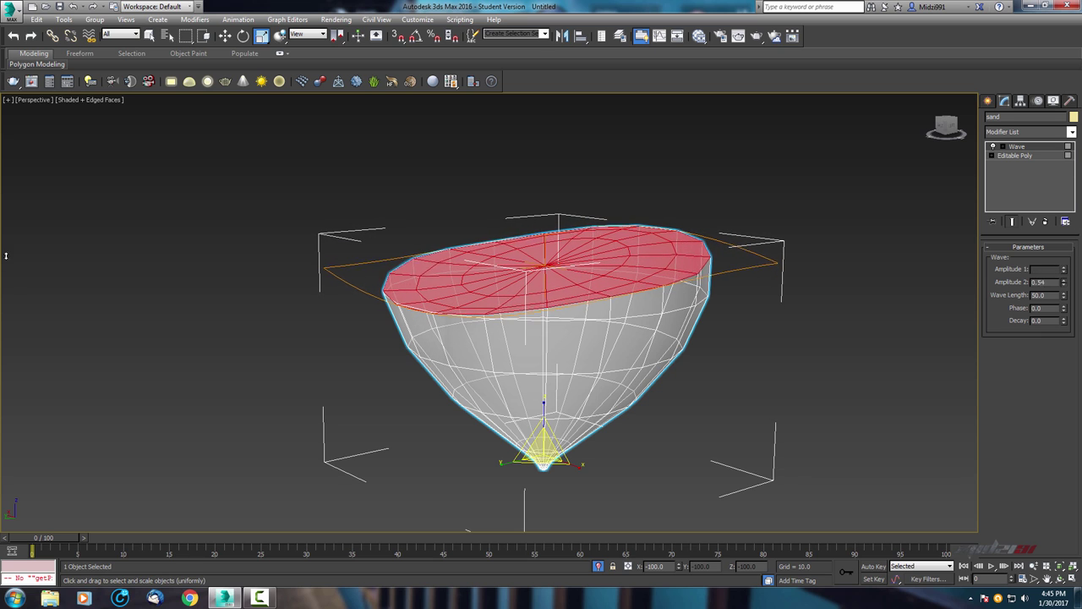
pyautogui.moveTo(1, 269)
pyautogui.keyDown('alt'); pyautogui.mouseDown(button='middle')
pyautogui.moveTo(173, 273)
pyautogui.moveTo(87, 290)
pyautogui.moveTo(78, 276)
pyautogui.moveTo(819, 271)
pyautogui.mouseUp(button='middle'); pyautogui.keyUp('alt')
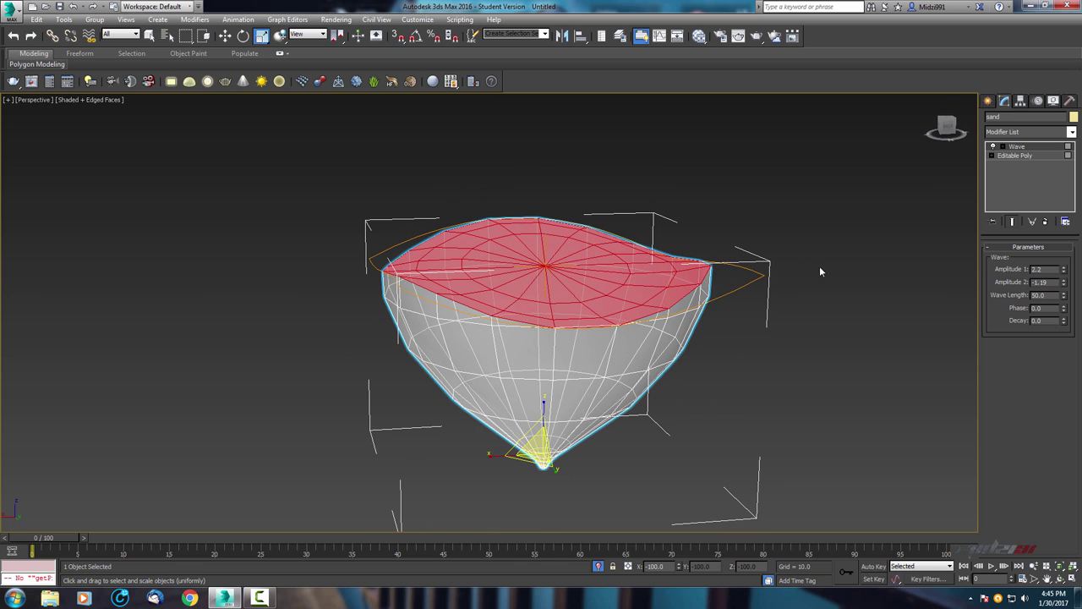
pyautogui.rightClick(1064, 283)
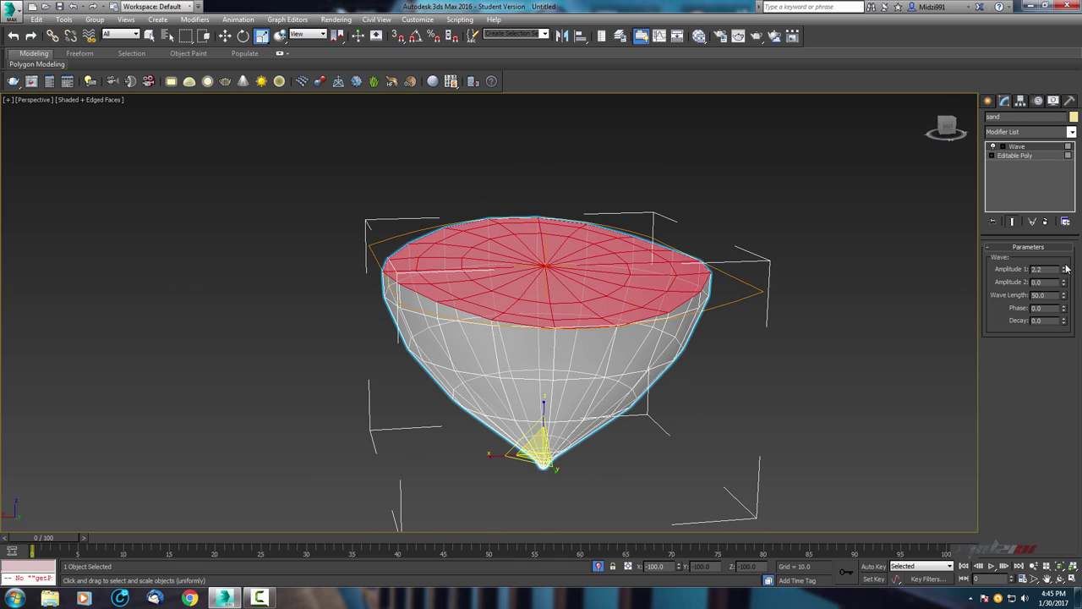
pyautogui.moveTo(1064, 272)
pyautogui.mouseDown()
pyautogui.moveTo(1048, 252)
pyautogui.moveTo(778, 257)
pyautogui.mouseUp()
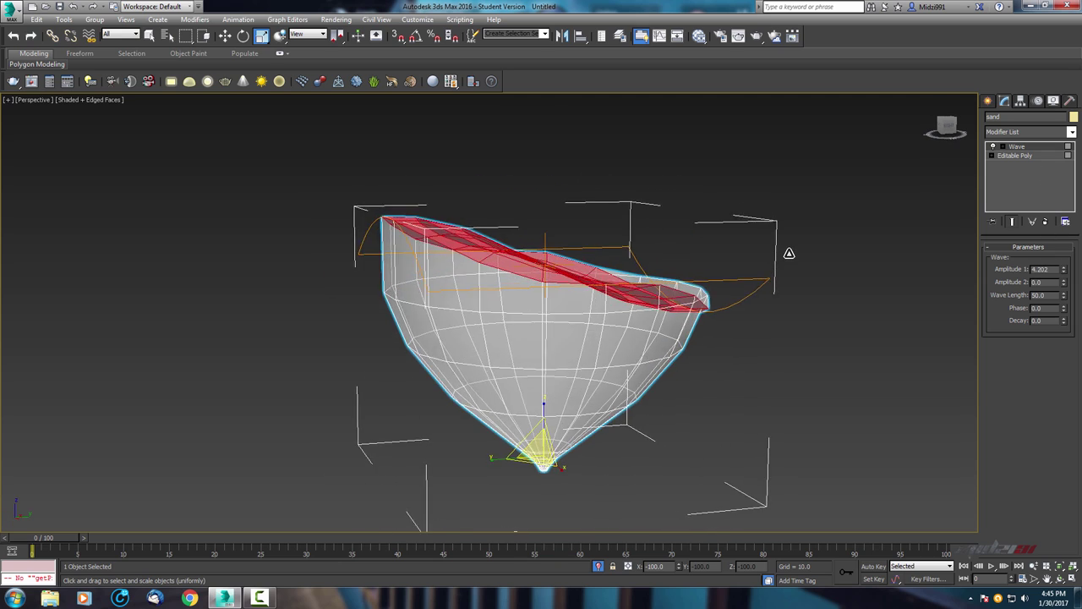
pyautogui.keyDown('alt'); pyautogui.moveTo(777, 257); pyautogui.dragTo(703, 260, button='middle'); pyautogui.keyUp('alt')
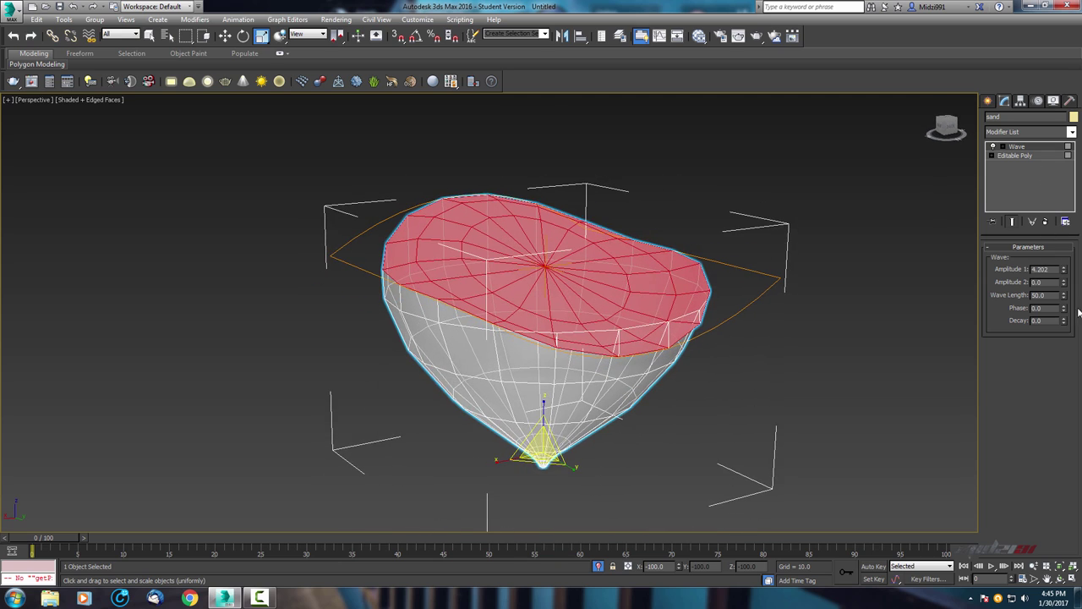
pyautogui.moveTo(1064, 270); pyautogui.dragTo(876, 278)
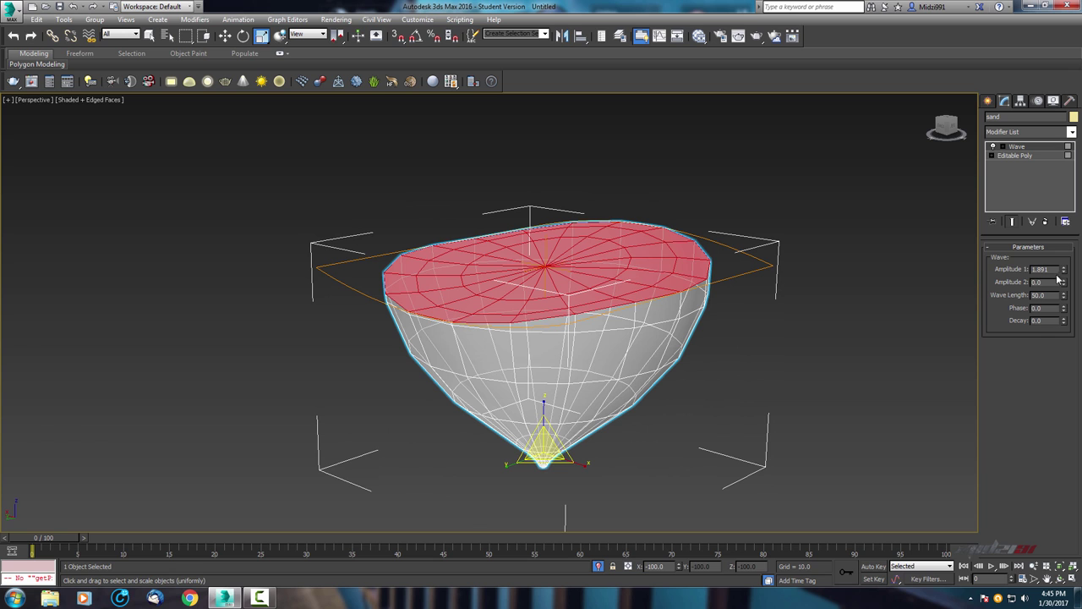
pyautogui.moveTo(1064, 283)
pyautogui.mouseDown()
pyautogui.moveTo(1074, 234)
pyautogui.moveTo(1064, 282)
pyautogui.mouseUp()
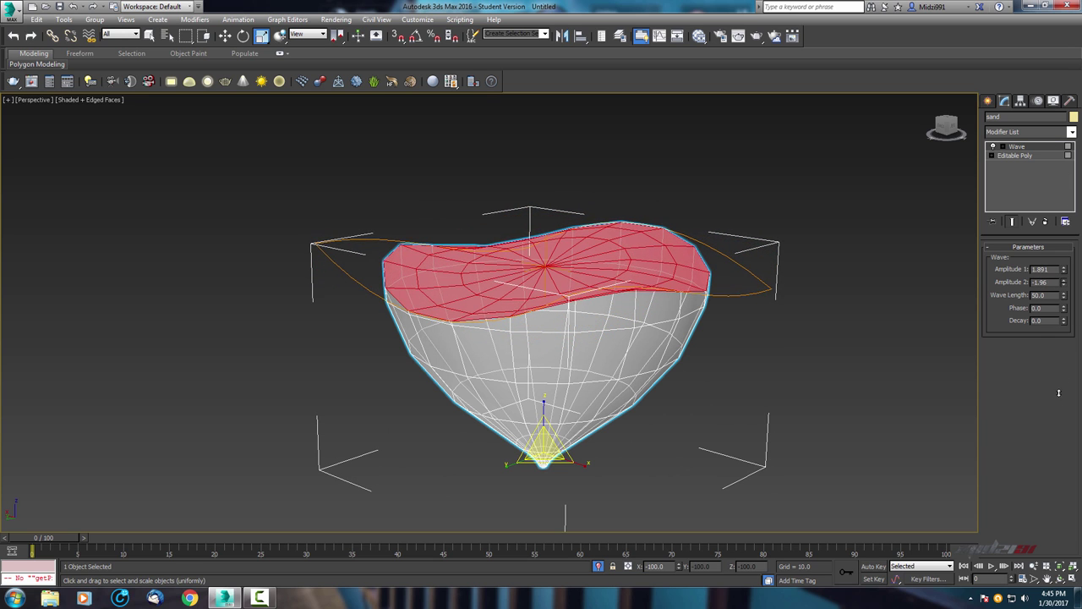
pyautogui.moveTo(548, 258)
pyautogui.keyDown('alt'); pyautogui.mouseDown(button='middle')
pyautogui.moveTo(702, 249)
pyautogui.moveTo(511, 262)
pyautogui.moveTo(592, 262)
pyautogui.mouseUp(button='middle'); pyautogui.keyUp('alt')
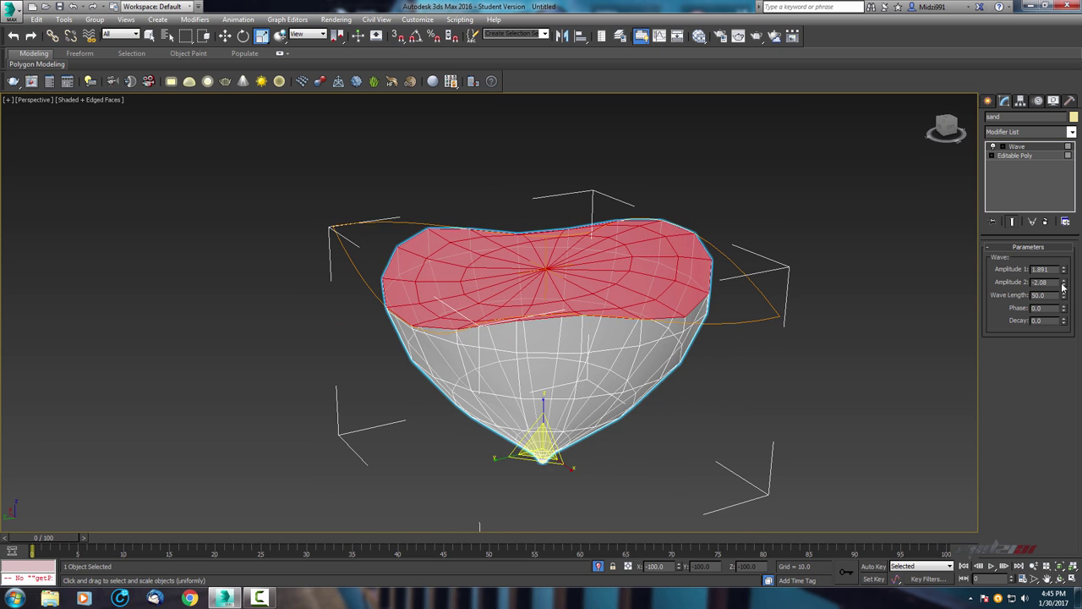
pyautogui.moveTo(1064, 289)
pyautogui.mouseDown()
pyautogui.moveTo(24, 236)
pyautogui.moveTo(132, 208)
pyautogui.mouseUp()
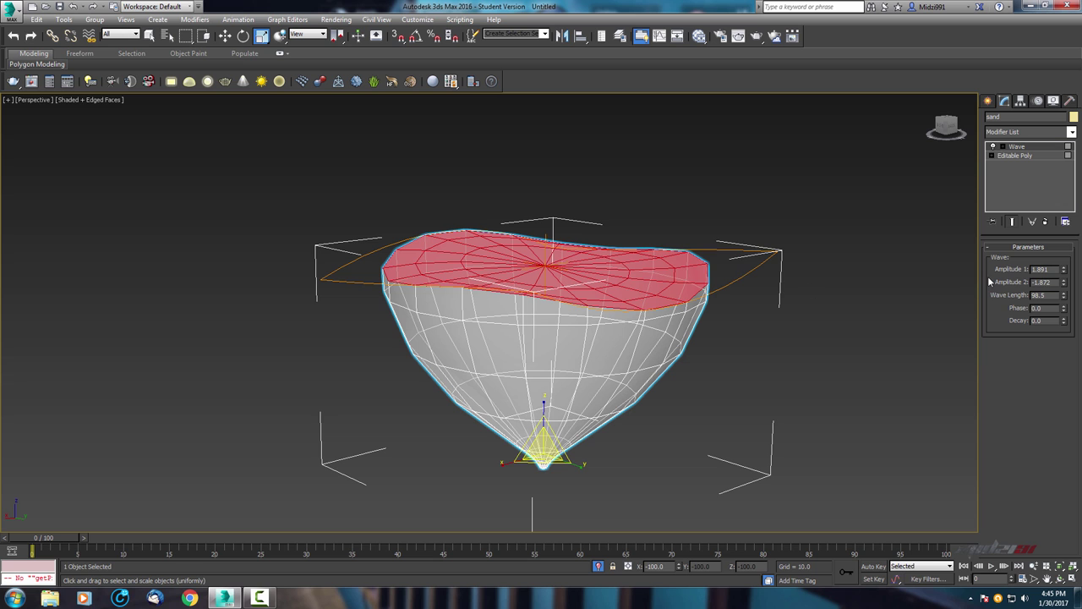
pyautogui.moveTo(1064, 308); pyautogui.dragTo(1063, 293)
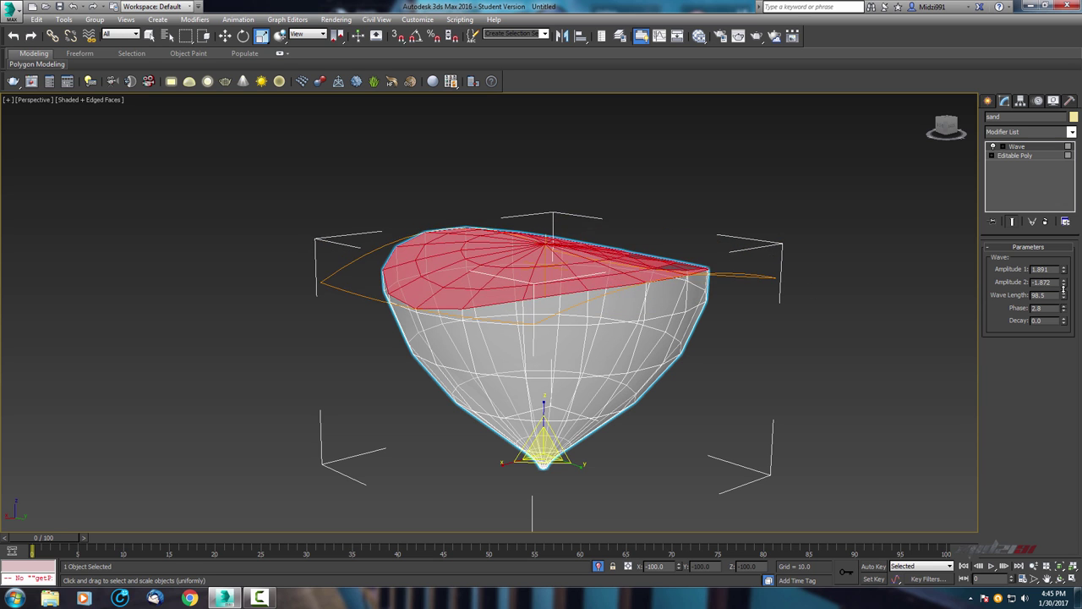
pyautogui.moveTo(849, 258)
pyautogui.keyDown('alt'); pyautogui.mouseDown(button='middle')
pyautogui.moveTo(873, 247)
pyautogui.moveTo(845, 227)
pyautogui.moveTo(766, 240)
pyautogui.moveTo(728, 232)
pyautogui.mouseUp(button='middle'); pyautogui.keyUp('alt')
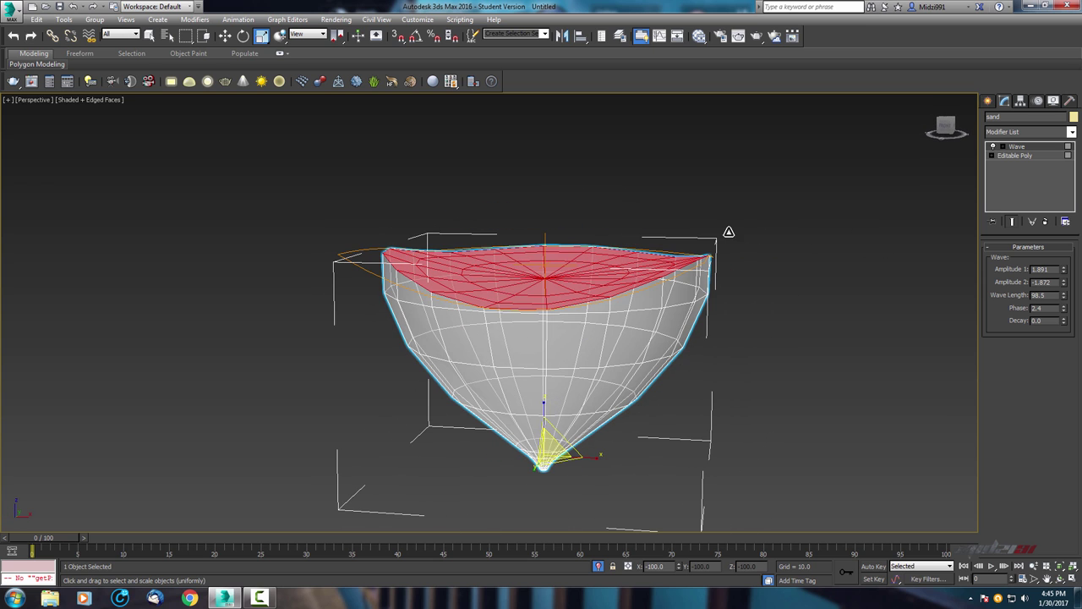
# - Add a TurboSmooth modifier above Wave on the sand
pyautogui.click(1031, 132)
pyautogui.scroll(-5, 1036, 253)
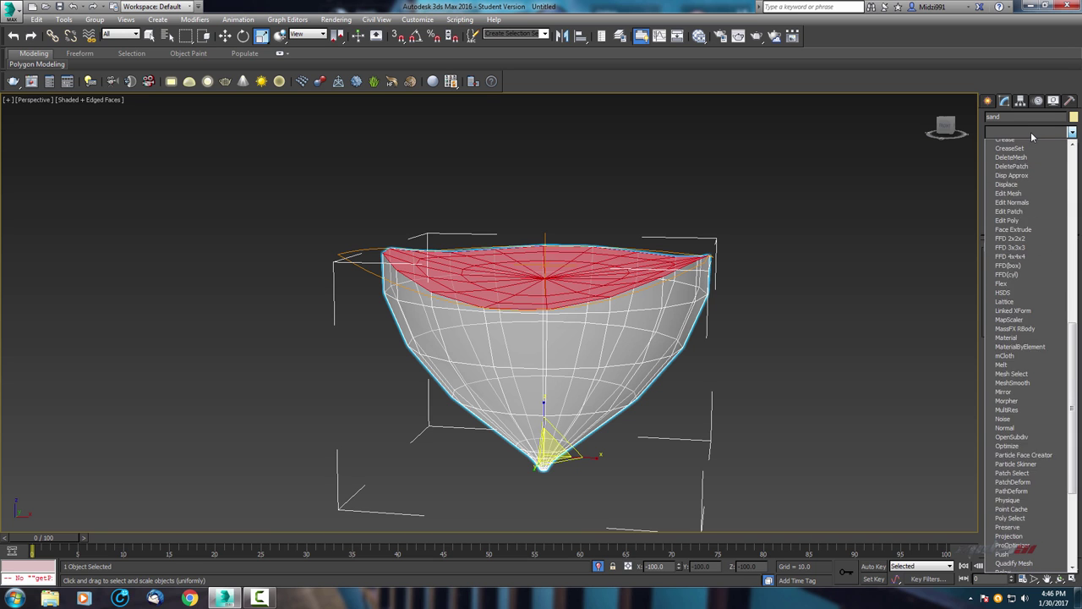
pyautogui.scroll(-5, 1040, 262)
pyautogui.click(1019, 414)
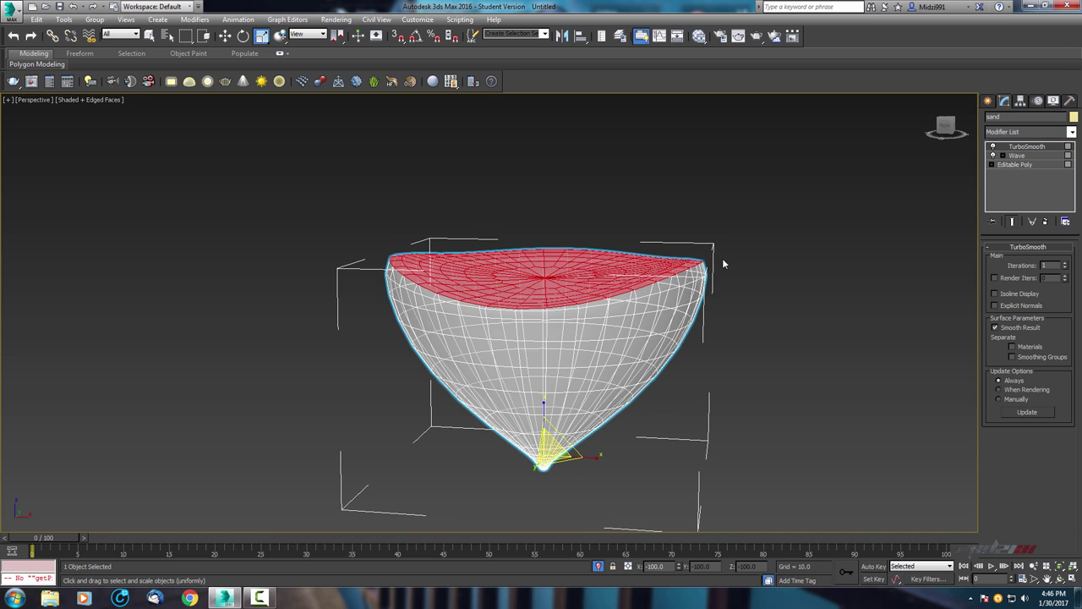
pyautogui.keyDown('alt'); pyautogui.moveTo(722, 261); pyautogui.dragTo(644, 264, button='middle'); pyautogui.keyUp('alt')
# - Deselect the sand and turn off Edged Faces for a plain shaded view
pyautogui.click(754, 235)
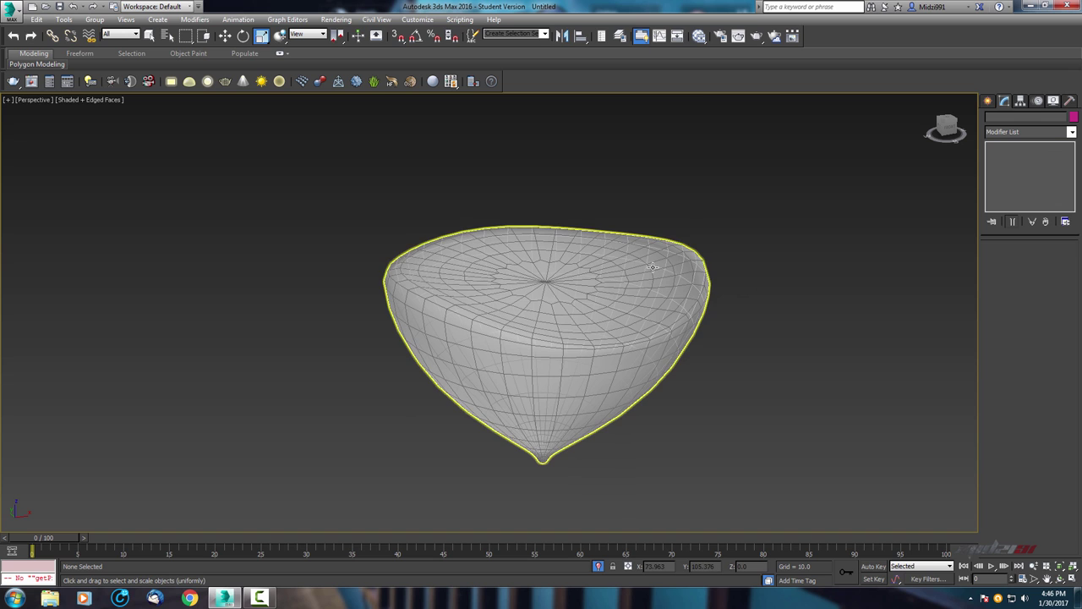
pyautogui.click(588, 275)
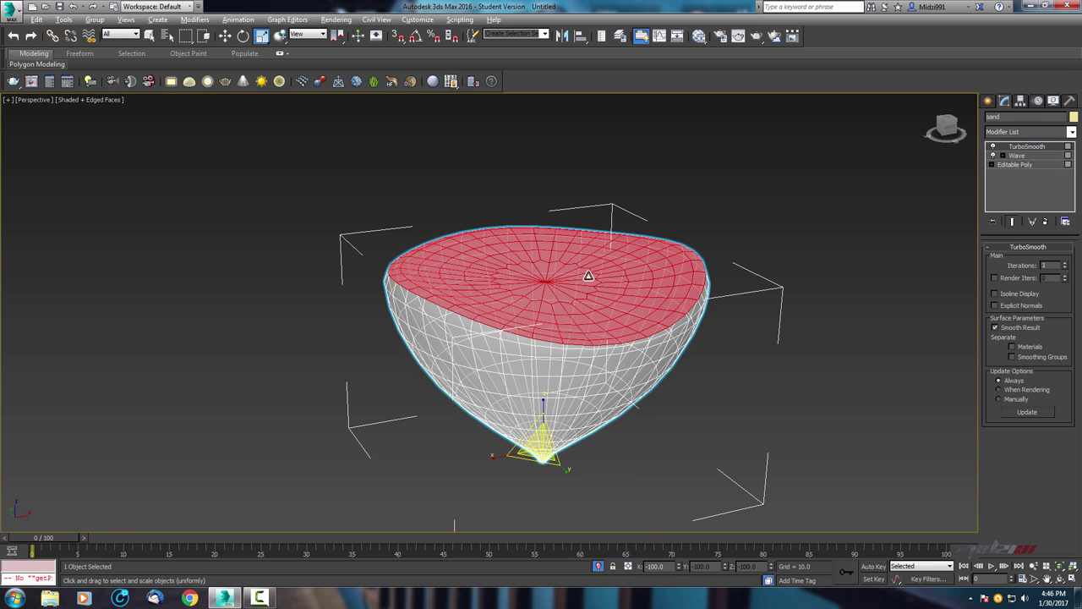
pyautogui.click(771, 275)
pyautogui.press('F4')
pyautogui.moveTo(684, 275)
pyautogui.keyDown('alt'); pyautogui.mouseDown(button='middle')
pyautogui.moveTo(405, 249)
pyautogui.moveTo(575, 222)
pyautogui.moveTo(713, 279)
pyautogui.moveTo(599, 285)
pyautogui.moveTo(614, 269)
pyautogui.mouseUp(button='middle'); pyautogui.keyUp('alt')
# - Unhide all objects to bring the glass bulbs back into view
pyautogui.rightClick(718, 252)
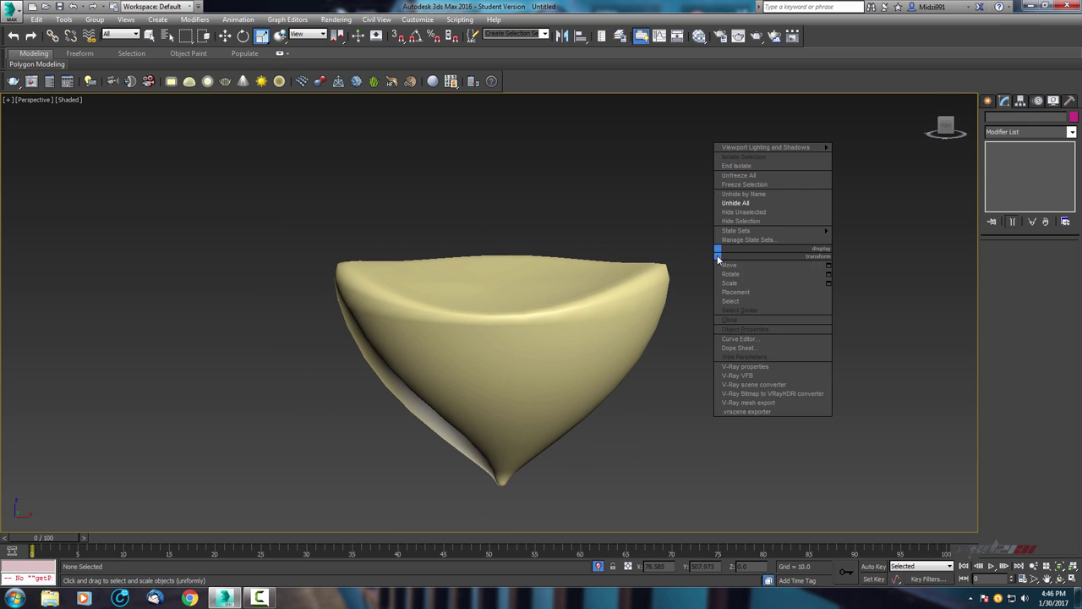
pyautogui.click(758, 208)
pyautogui.scroll(-3, 665, 225)
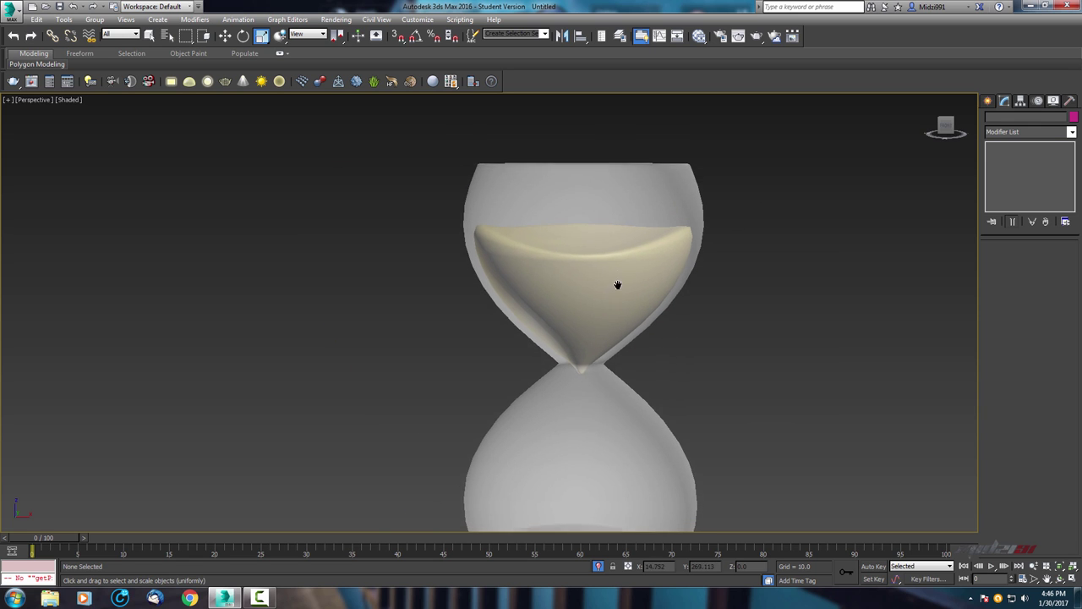
pyautogui.moveTo(613, 285); pyautogui.dragTo(623, 228, button='middle')
pyautogui.scroll(3, 622, 227)
pyautogui.moveTo(618, 268); pyautogui.dragTo(614, 298, button='middle')
# - Select the sand alone and raise it to Z 24.984 inside the upper bulb
pyautogui.moveTo(780, 268); pyautogui.dragTo(669, 381)
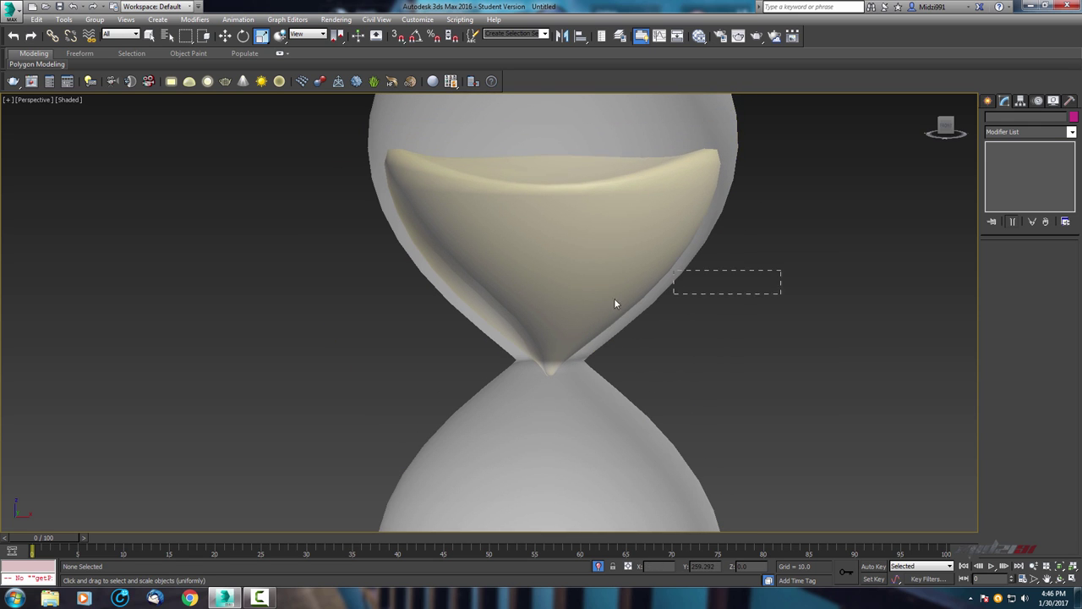
pyautogui.click(674, 302)
pyautogui.scroll(-2, 673, 311)
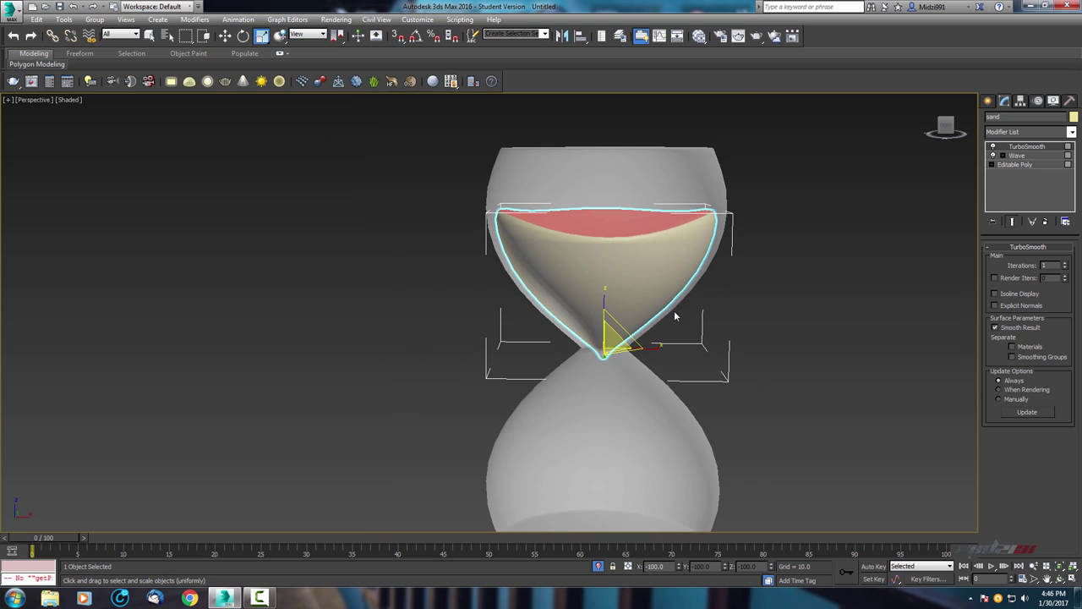
pyautogui.press('w')
pyautogui.scroll(2, 630, 279)
pyautogui.moveTo(626, 269); pyautogui.dragTo(611, 209, button='middle')
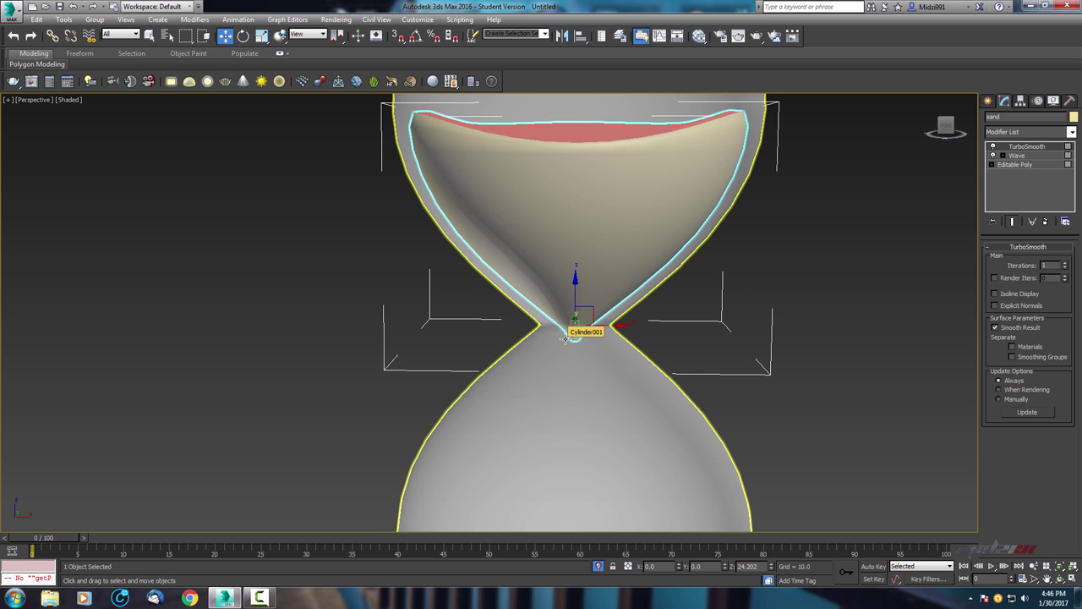
pyautogui.keyDown('alt'); pyautogui.moveTo(575, 329); pyautogui.dragTo(573, 313, button='middle'); pyautogui.keyUp('alt')
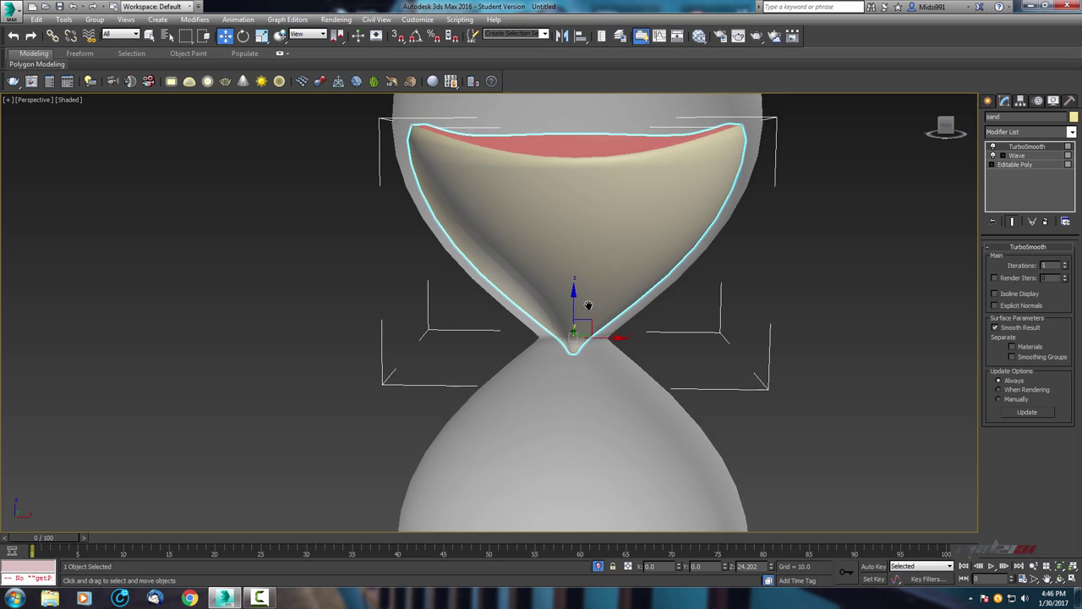
pyautogui.moveTo(572, 313); pyautogui.dragTo(574, 303)
# - Orbit around the hourglass to check the sand's fit, then deselect it
pyautogui.keyDown('alt'); pyautogui.moveTo(565, 314); pyautogui.dragTo(643, 338, button='middle'); pyautogui.keyUp('alt')
pyautogui.scroll(-2, 642, 338)
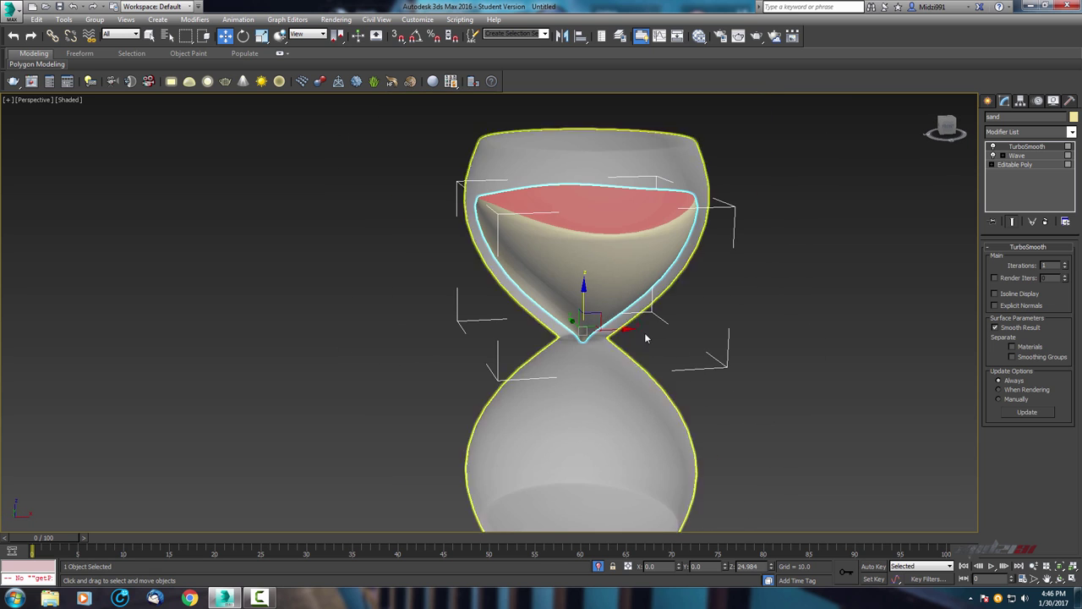
pyautogui.scroll(-4, 592, 338)
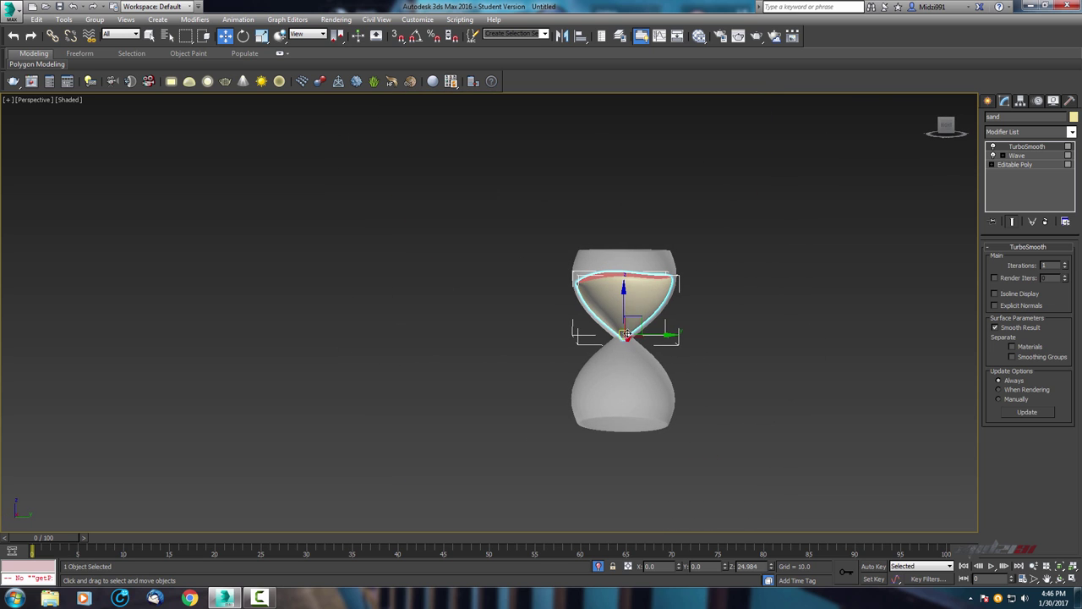
pyautogui.scroll(3, 668, 337)
pyautogui.scroll(3, 670, 338)
pyautogui.keyDown('alt'); pyautogui.moveTo(671, 337); pyautogui.dragTo(654, 348, button='middle'); pyautogui.keyUp('alt')
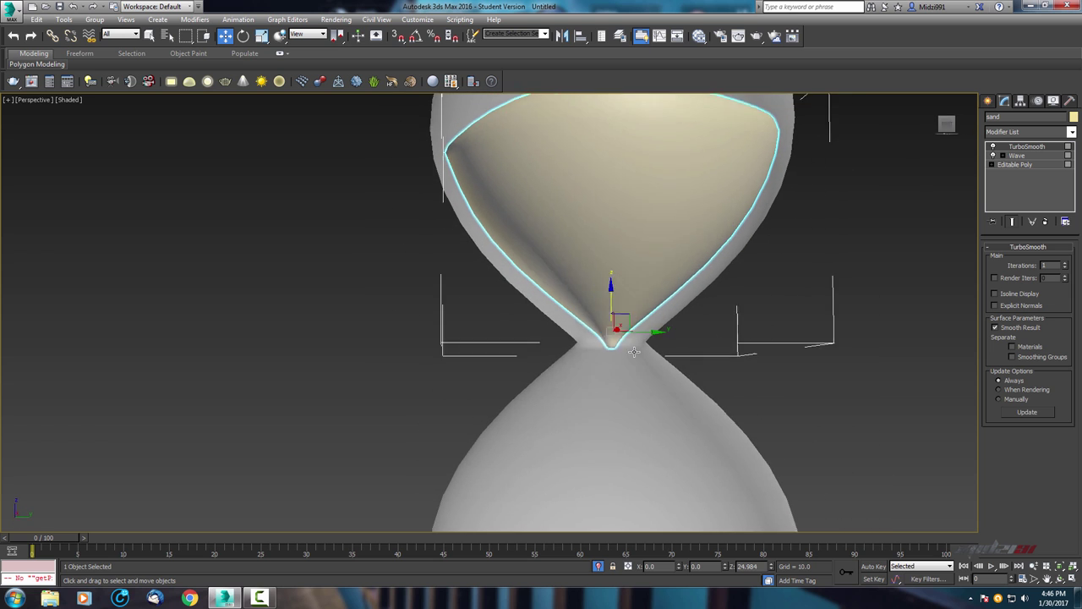
pyautogui.scroll(-2, 655, 348)
pyautogui.click(695, 268)
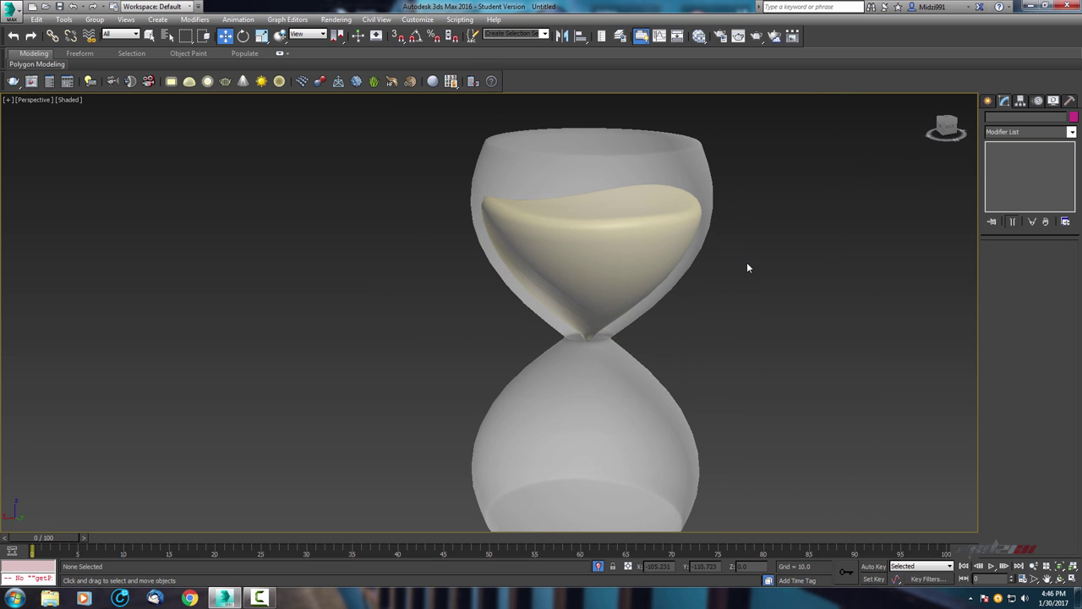
pyautogui.keyDown('alt'); pyautogui.moveTo(746, 262); pyautogui.dragTo(787, 259, button='middle'); pyautogui.keyUp('alt')
# - Select the glass hourglass and inspect it in the maximized Perspective view
pyautogui.hotkey('alt', 'w')
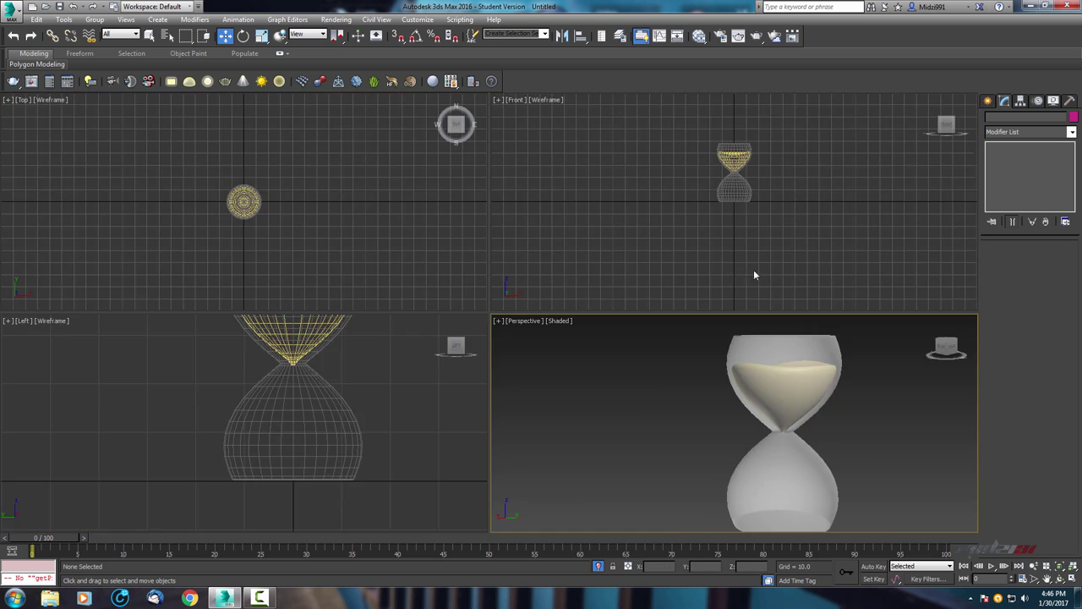
pyautogui.scroll(-2, 346, 363)
pyautogui.scroll(-2, 343, 381)
pyautogui.click(785, 372)
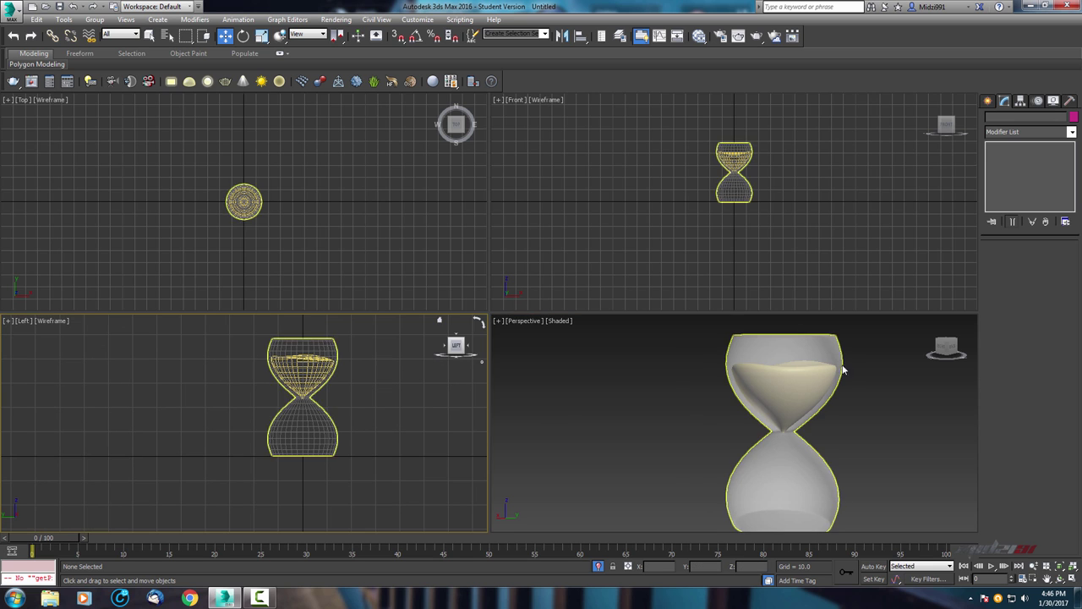
pyautogui.keyDown('alt'); pyautogui.moveTo(803, 377); pyautogui.dragTo(784, 372, button='middle'); pyautogui.keyUp('alt')
pyautogui.hotkey('alt', 'w')
pyautogui.scroll(-3, 585, 316)
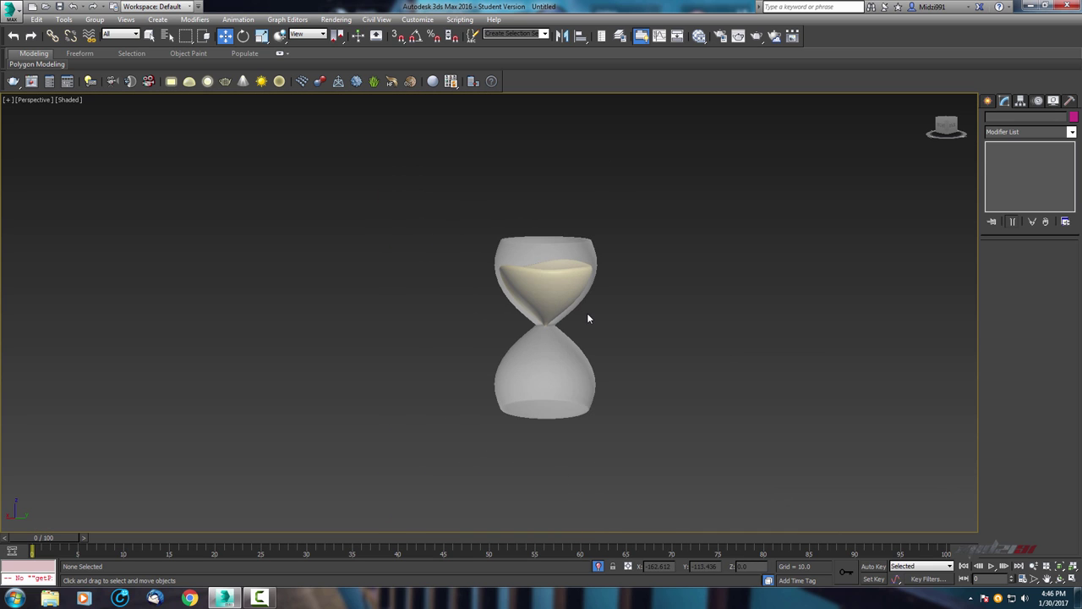
pyautogui.scroll(3, 583, 309)
pyautogui.keyDown('alt'); pyautogui.moveTo(572, 298); pyautogui.dragTo(516, 321, button='middle'); pyautogui.keyUp('alt')
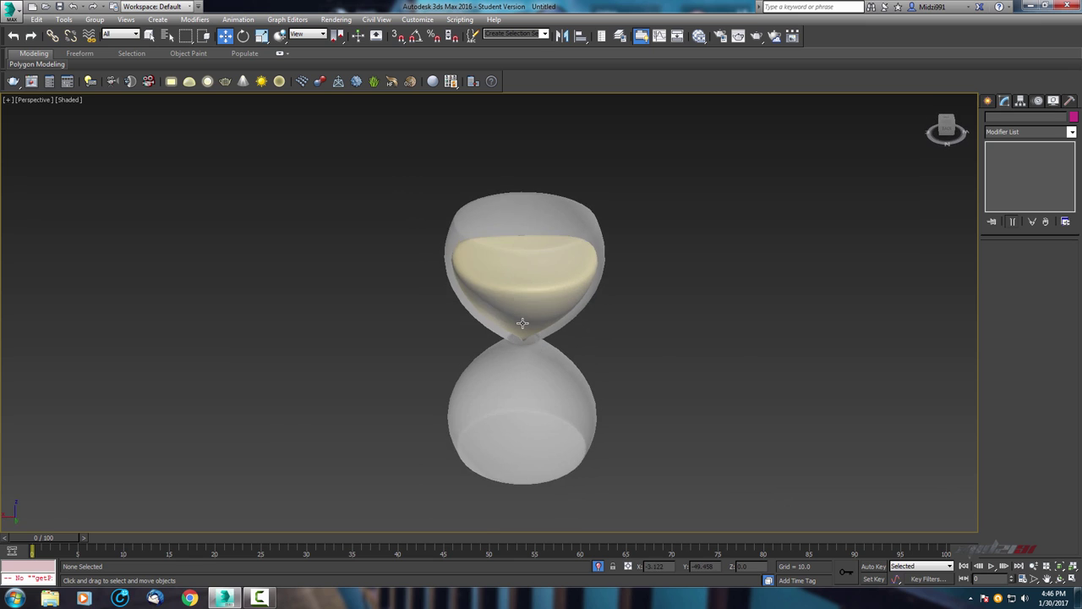
# - Return to four views, then maximize the Top view
pyautogui.hotkey('alt', 'w')
pyautogui.scroll(2, 245, 198)
pyautogui.scroll(2, 254, 190)
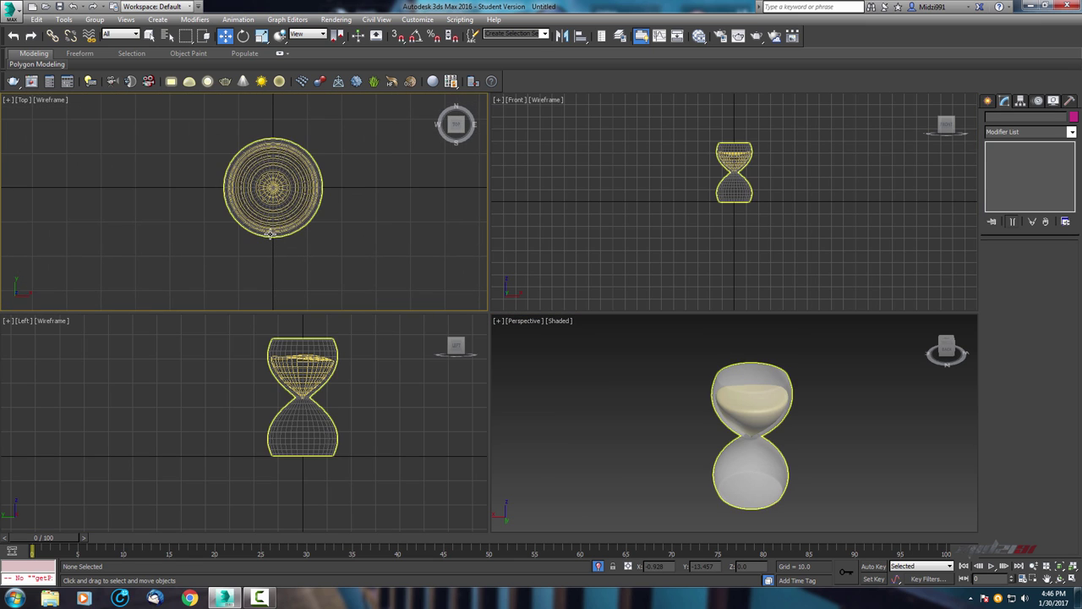
pyautogui.hotkey('alt', 'w')
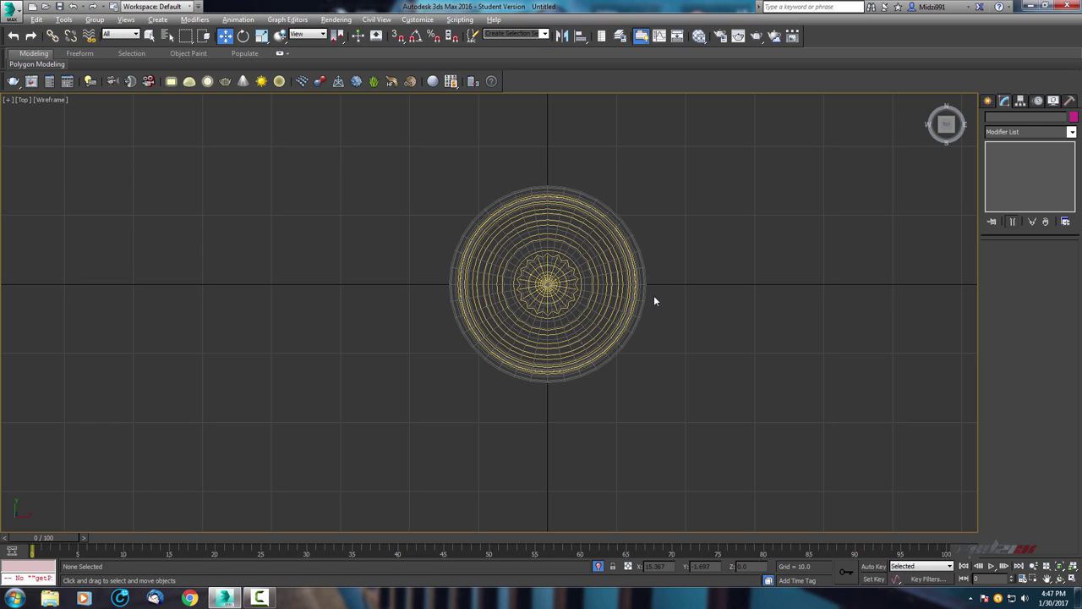
pyautogui.scroll(3, 562, 297)
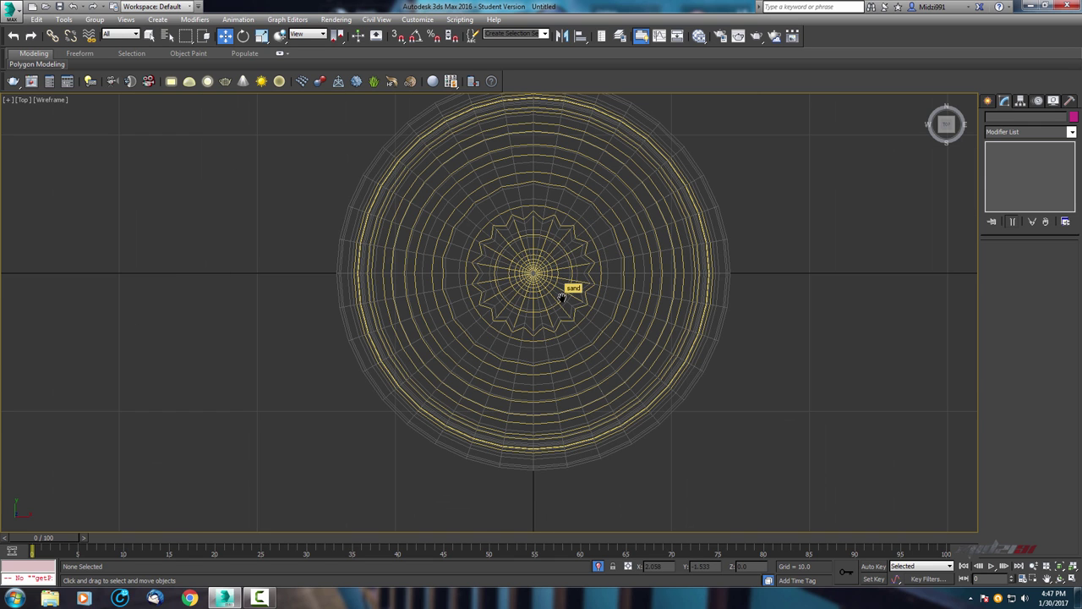
pyautogui.scroll(-2, 561, 298)
# - Create a cylinder centred on the hourglass with radius 18, height 3 and 4 height segments
pyautogui.click(989, 101)
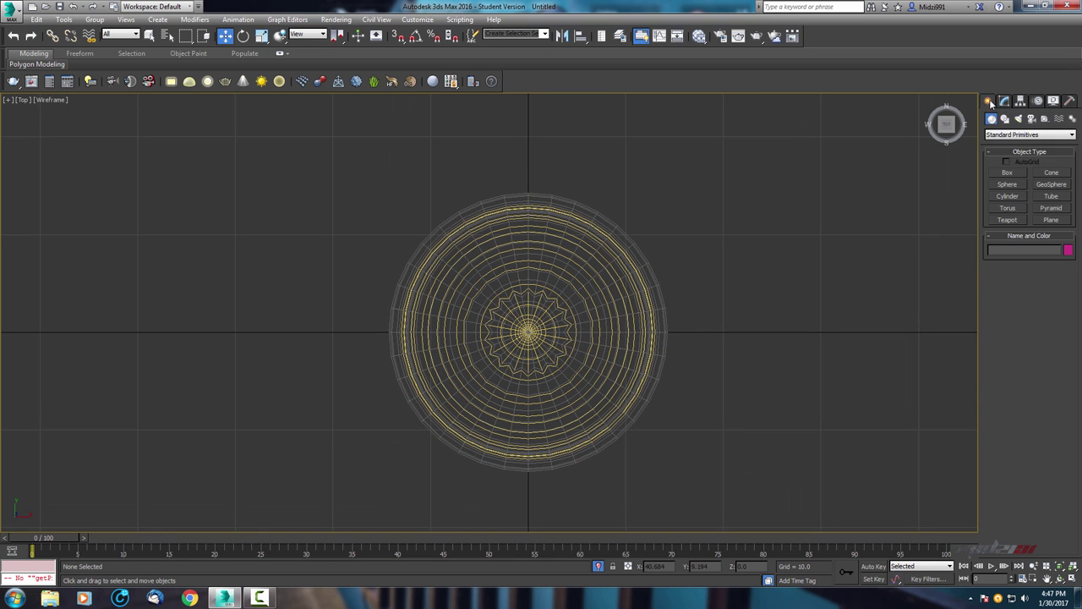
pyautogui.click(1016, 196)
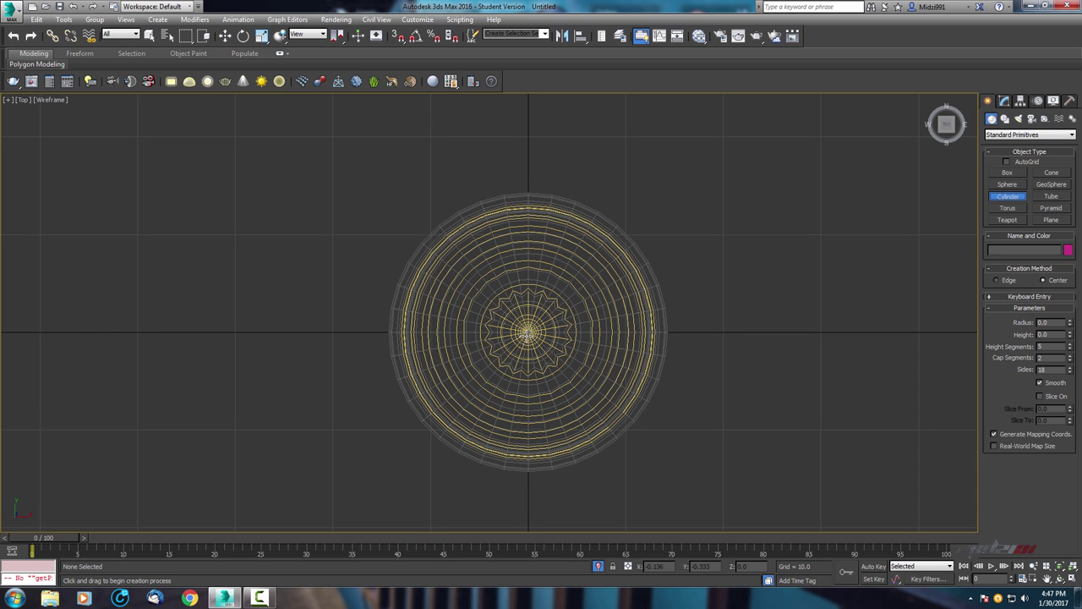
pyautogui.moveTo(528, 331); pyautogui.dragTo(560, 181)
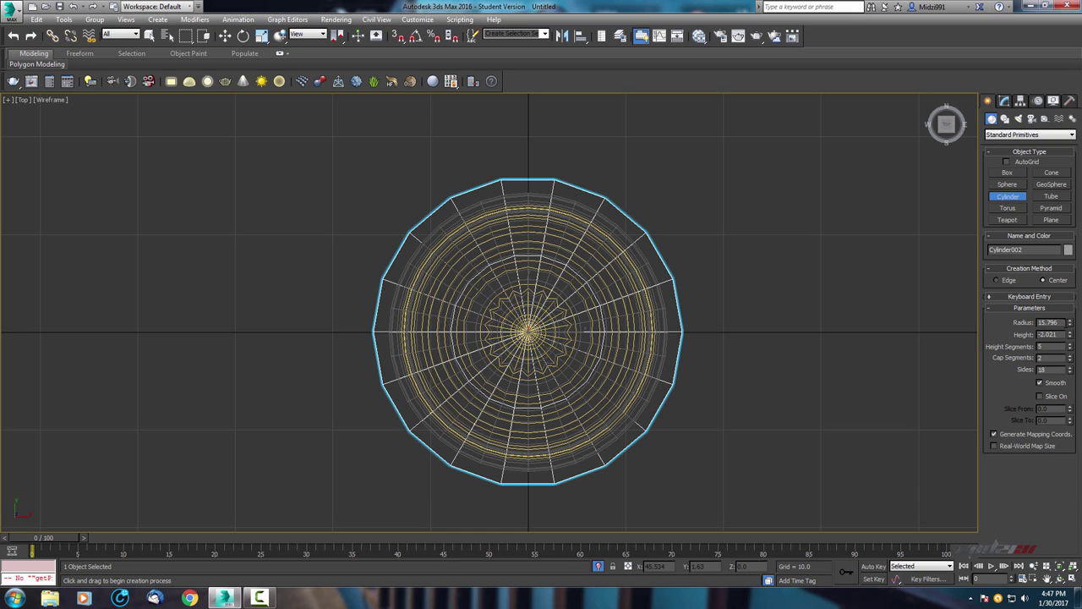
pyautogui.doubleClick(1049, 322)
pyautogui.write('18')
pyautogui.press('Tab')
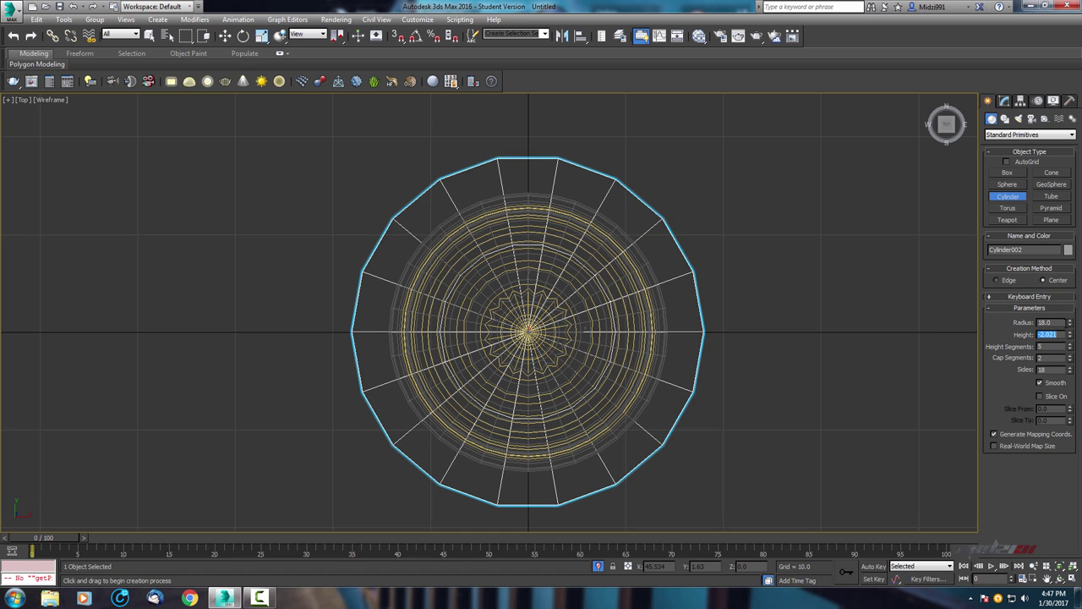
pyautogui.write('3')
pyautogui.hotkey('alt', 'w')
# - In the enlarged Left view, select both hourglass bulbs and move them up onto the disc
pyautogui.rightClick(744, 422)
pyautogui.scroll(2, 279, 380)
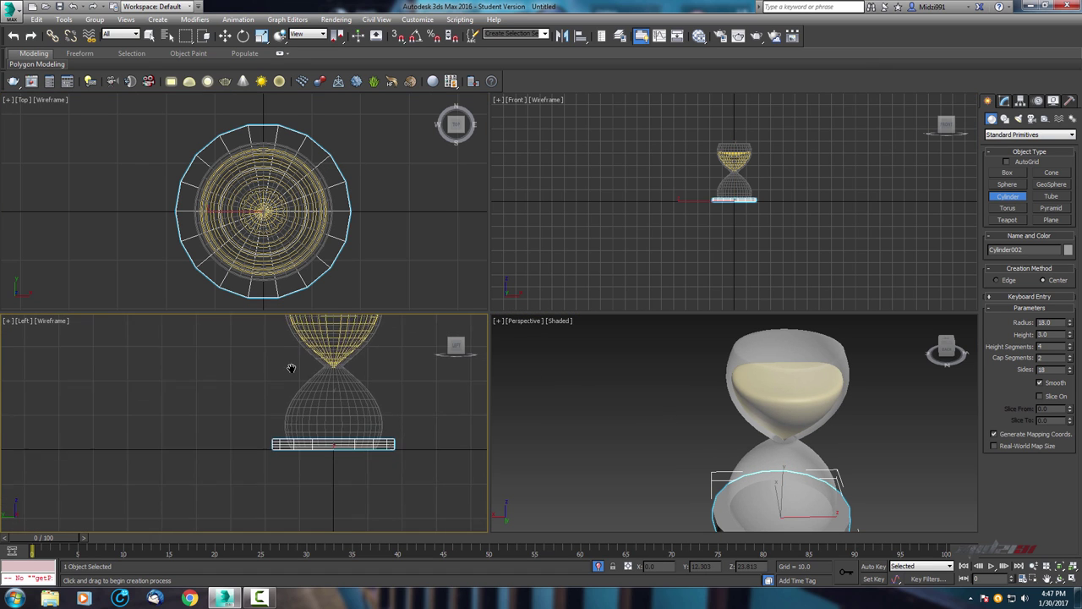
pyautogui.scroll(2, 309, 388)
pyautogui.hotkey('alt', 'w')
pyautogui.scroll(1, 288, 384)
pyautogui.scroll(1, 273, 378)
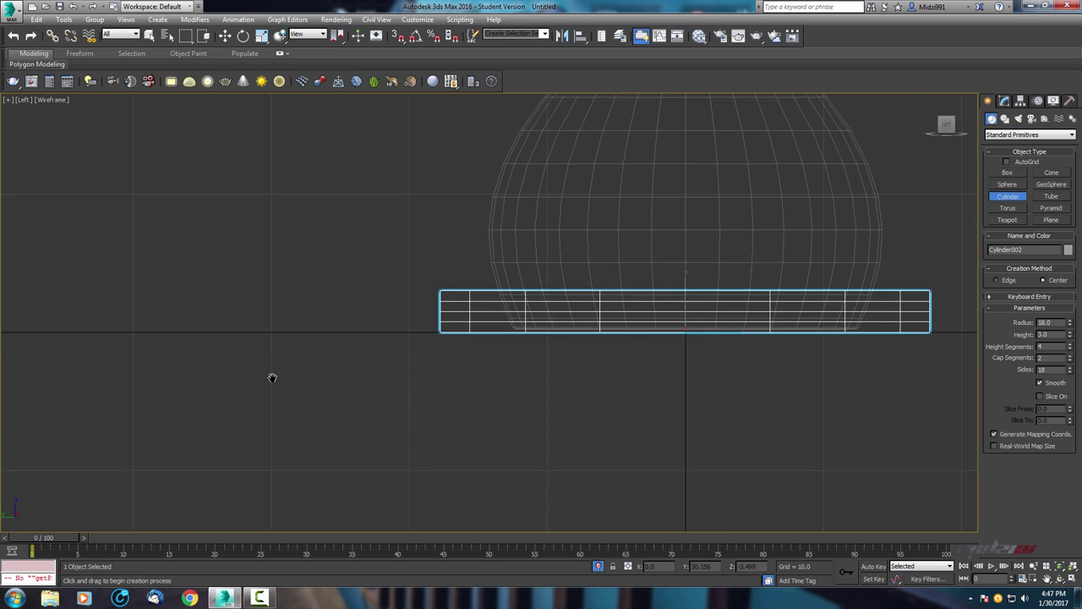
pyautogui.scroll(1, 212, 387)
pyautogui.press('w')
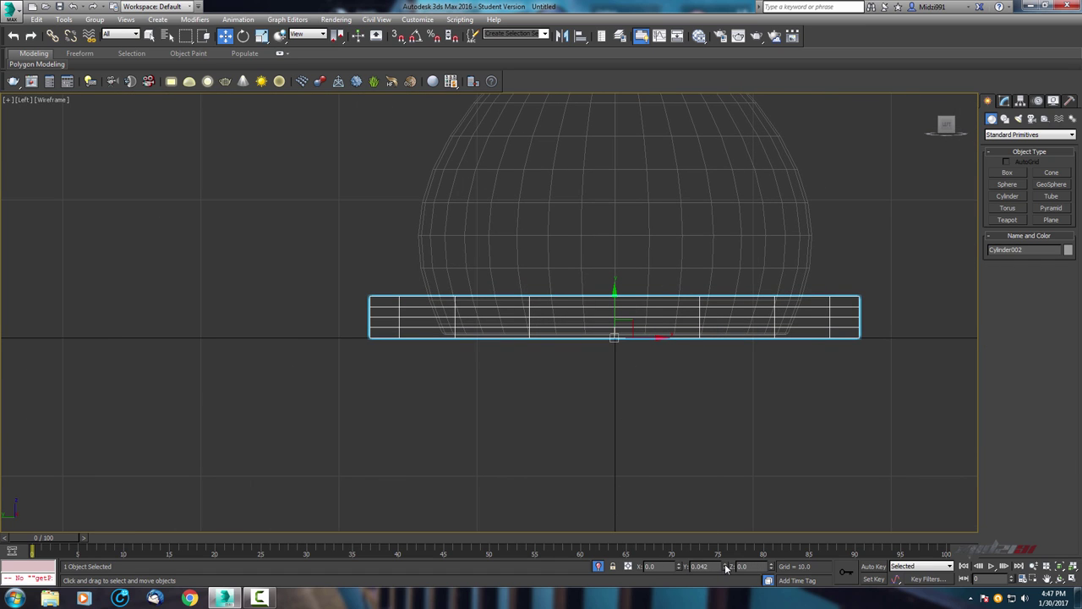
pyautogui.moveTo(682, 321); pyautogui.dragTo(654, 371, button='middle')
pyautogui.click(678, 290)
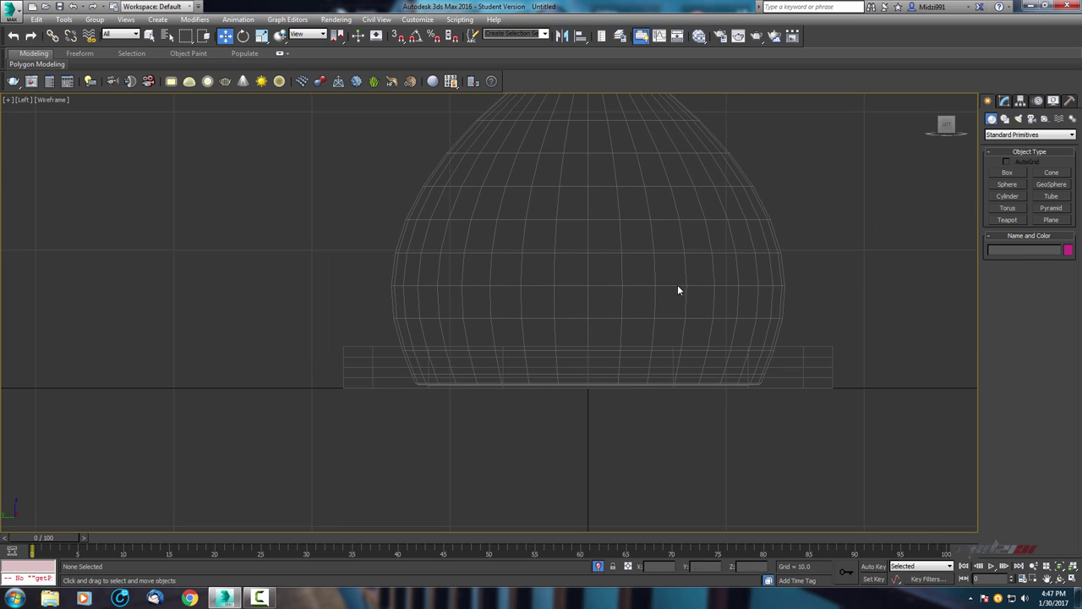
pyautogui.scroll(-2, 677, 290)
pyautogui.scroll(1, 793, 151)
pyautogui.moveTo(793, 152); pyautogui.dragTo(591, 220)
pyautogui.moveTo(653, 257); pyautogui.dragTo(607, 235, button='middle')
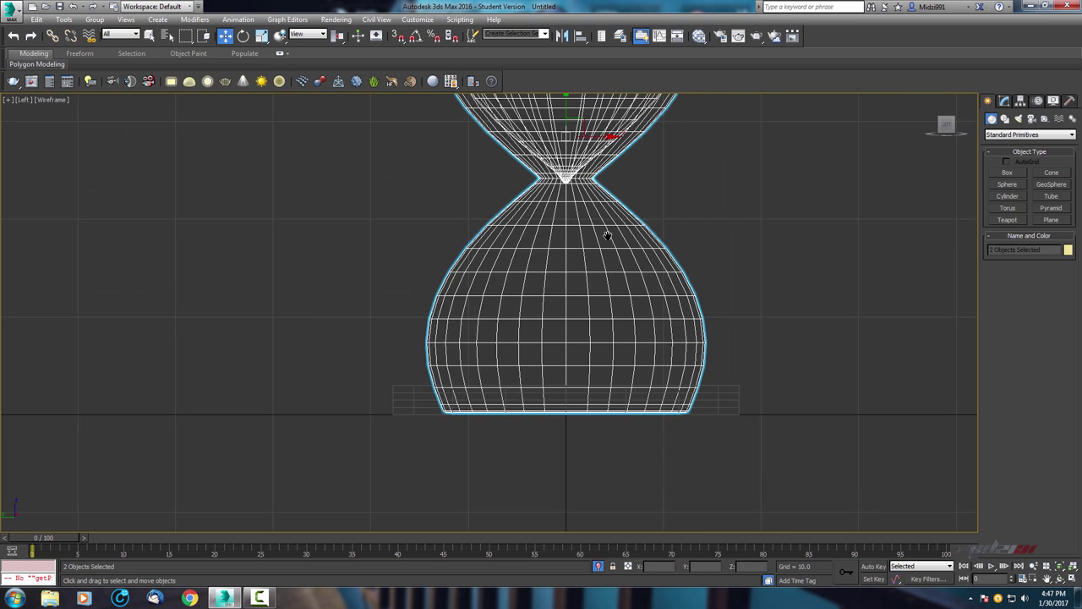
pyautogui.moveTo(564, 111); pyautogui.dragTo(563, 82)
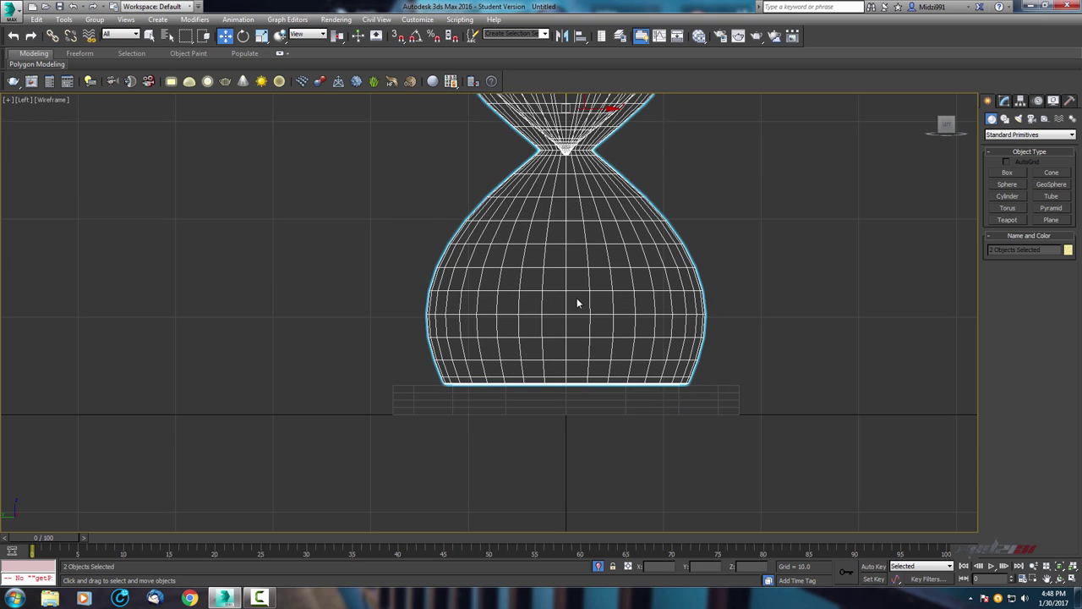
# - Return to four viewports and turn on edged faces in the Perspective view
pyautogui.scroll(5, 577, 302)
pyautogui.scroll(2, 573, 220)
pyautogui.hotkey('alt', 'w')
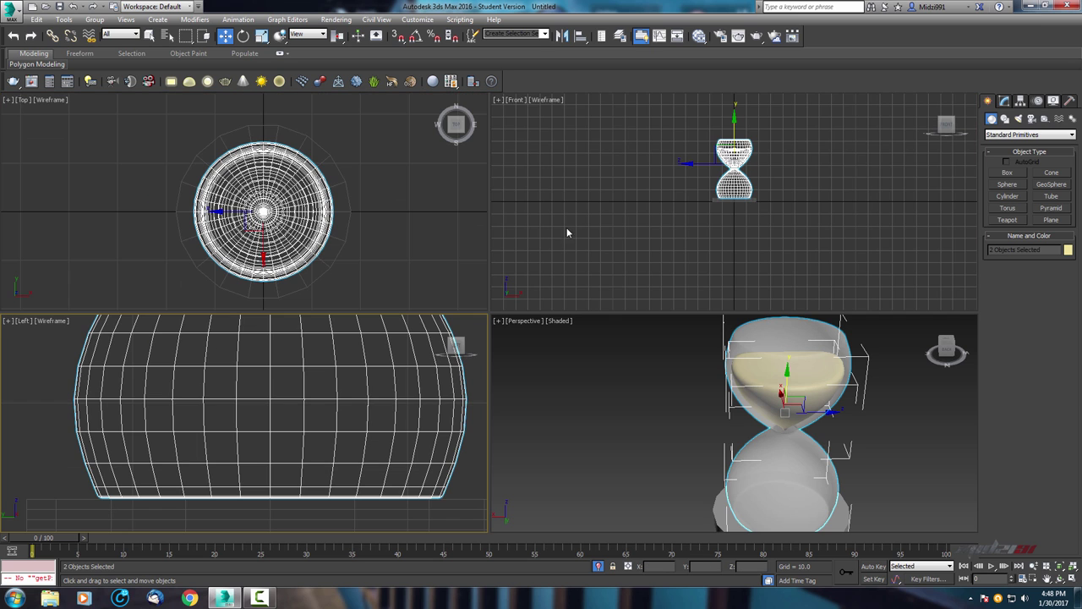
pyautogui.scroll(-3, 291, 372)
pyautogui.scroll(3, 309, 430)
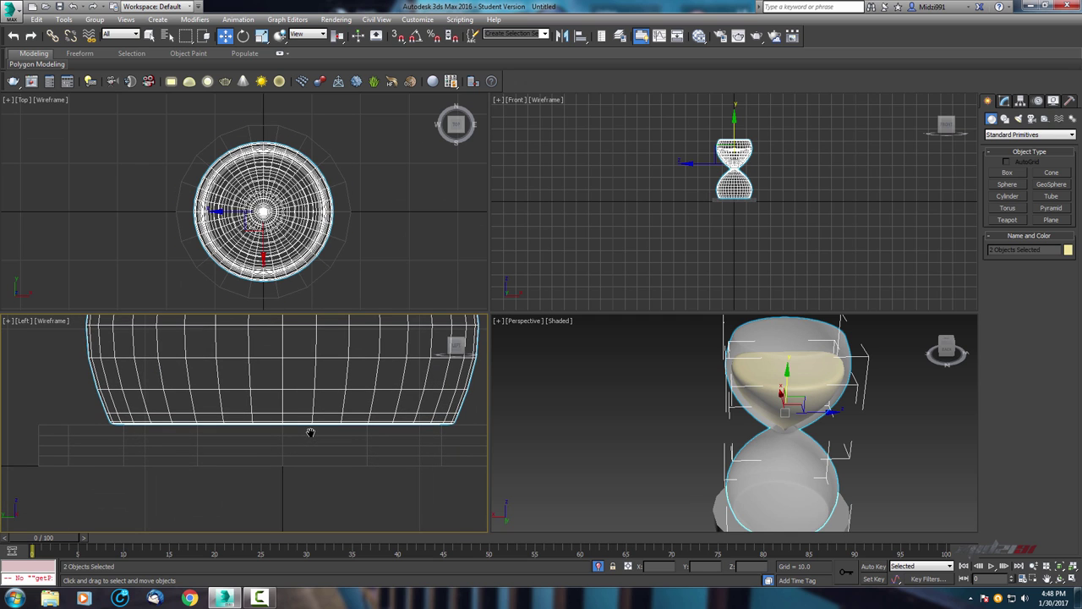
pyautogui.moveTo(311, 433); pyautogui.dragTo(288, 450, button='middle')
pyautogui.moveTo(747, 462); pyautogui.dragTo(724, 426, button='middle')
pyautogui.press('F4')
pyautogui.press('F4')
pyautogui.press('F4')
pyautogui.moveTo(286, 457); pyautogui.dragTo(245, 445, button='middle')
pyautogui.scroll(3, 733, 464)
# - Maximize Perspective, look down on the hourglass base, and select the Cylinder002 disc
pyautogui.hotkey('alt', 'w')
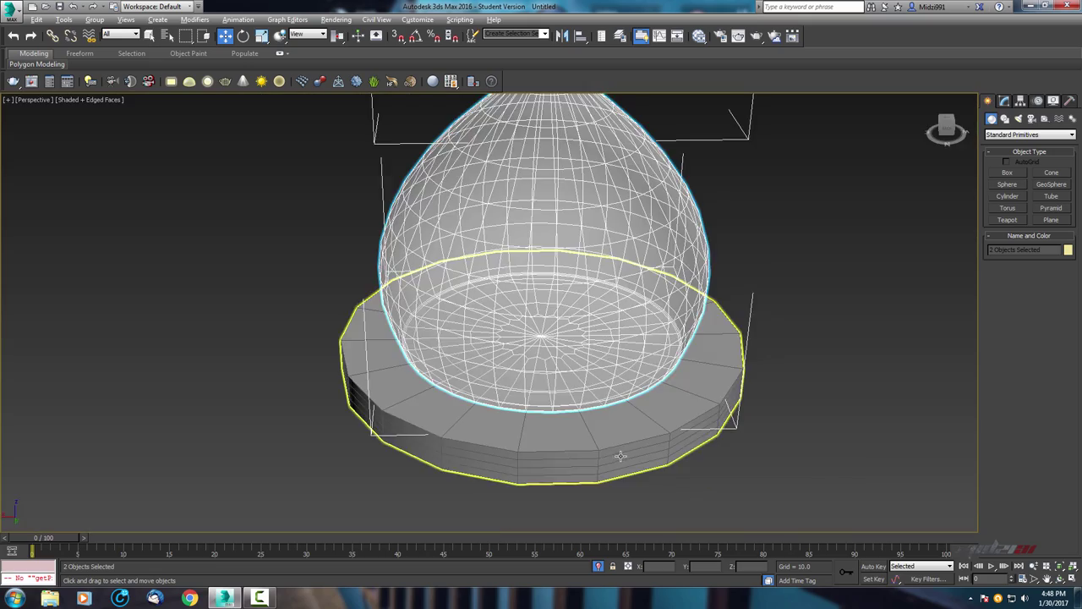
pyautogui.scroll(-1, 661, 404)
pyautogui.moveTo(661, 404)
pyautogui.keyDown('alt'); pyautogui.mouseDown(button='middle')
pyautogui.moveTo(559, 404)
pyautogui.moveTo(572, 406)
pyautogui.mouseUp(button='middle'); pyautogui.keyUp('alt')
pyautogui.scroll(-3, 558, 404)
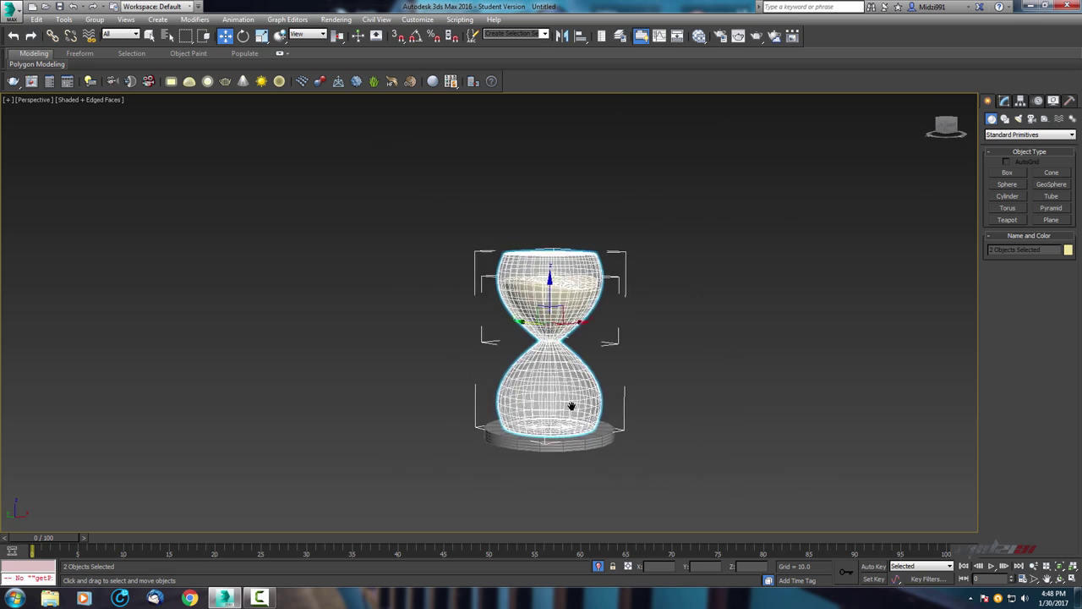
pyautogui.scroll(2, 583, 455)
pyautogui.keyDown('alt'); pyautogui.moveTo(583, 455); pyautogui.dragTo(558, 431, button='middle'); pyautogui.keyUp('alt')
pyautogui.scroll(3, 541, 414)
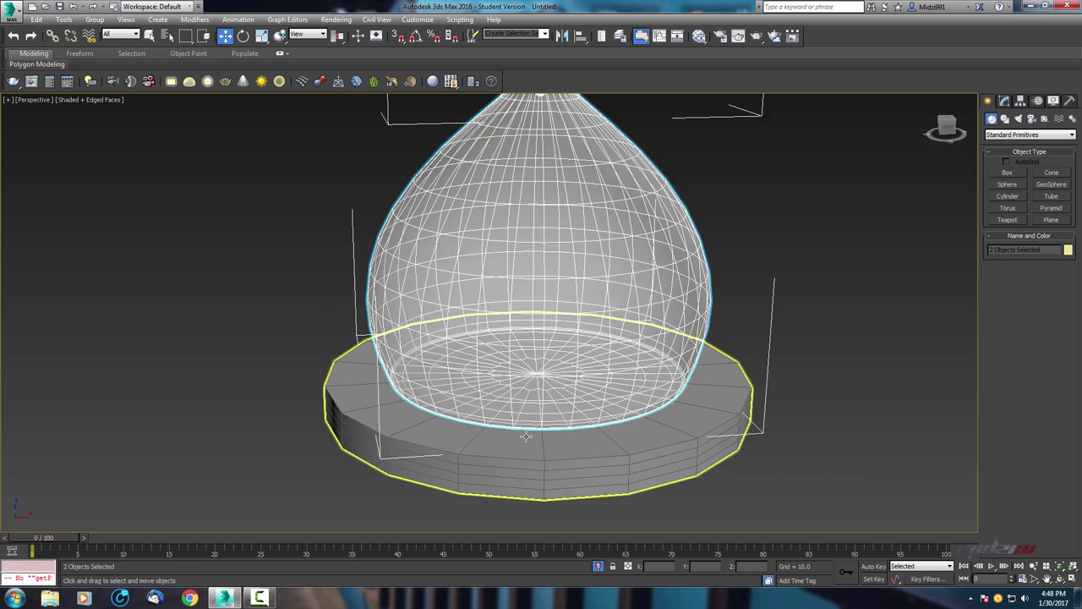
pyautogui.scroll(2, 538, 409)
pyautogui.click(538, 409)
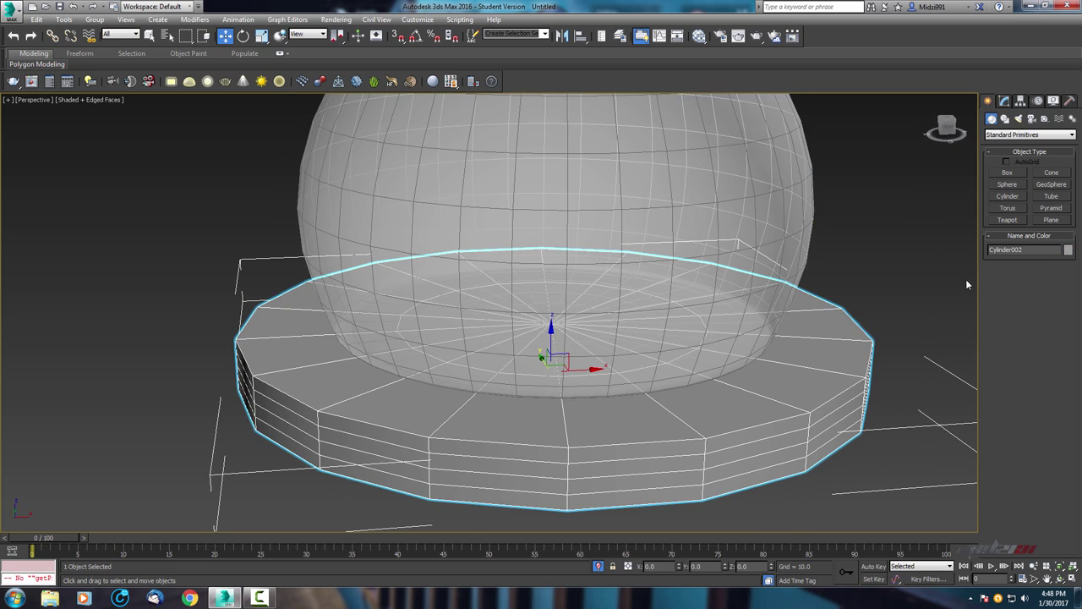
# - Add an Edit Poly modifier to the disc and enter Edge sub-object mode
pyautogui.click(1003, 100)
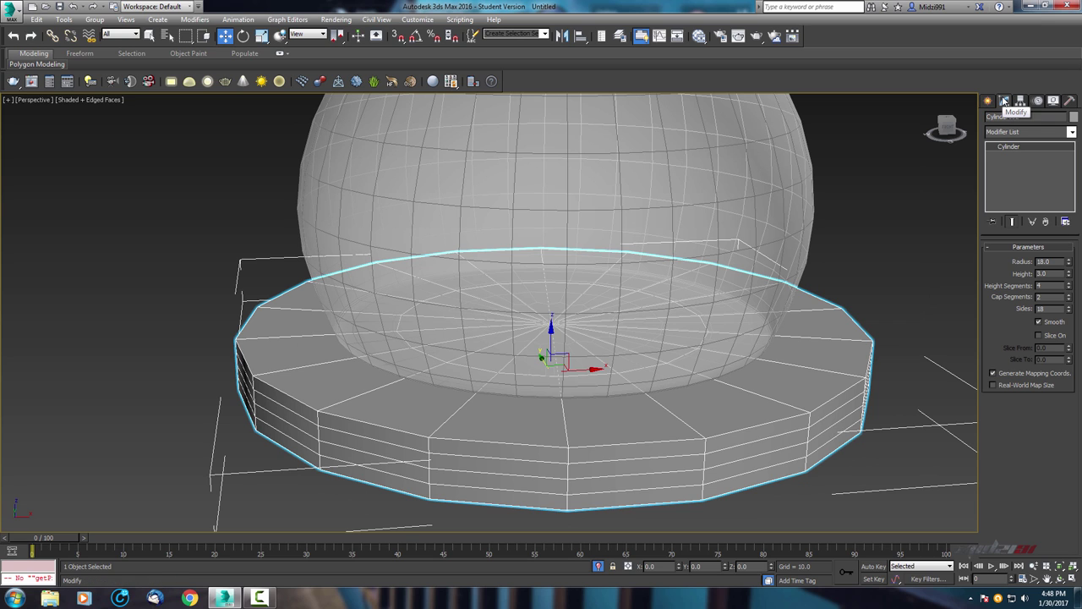
pyautogui.click(1030, 132)
pyautogui.write('esh')
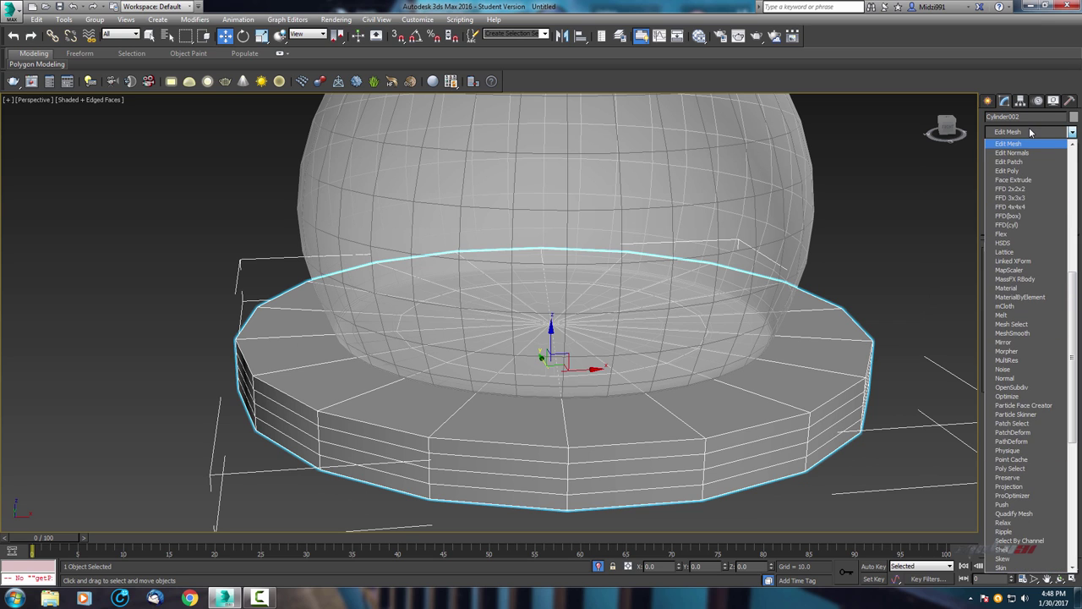
pyautogui.click(1029, 170)
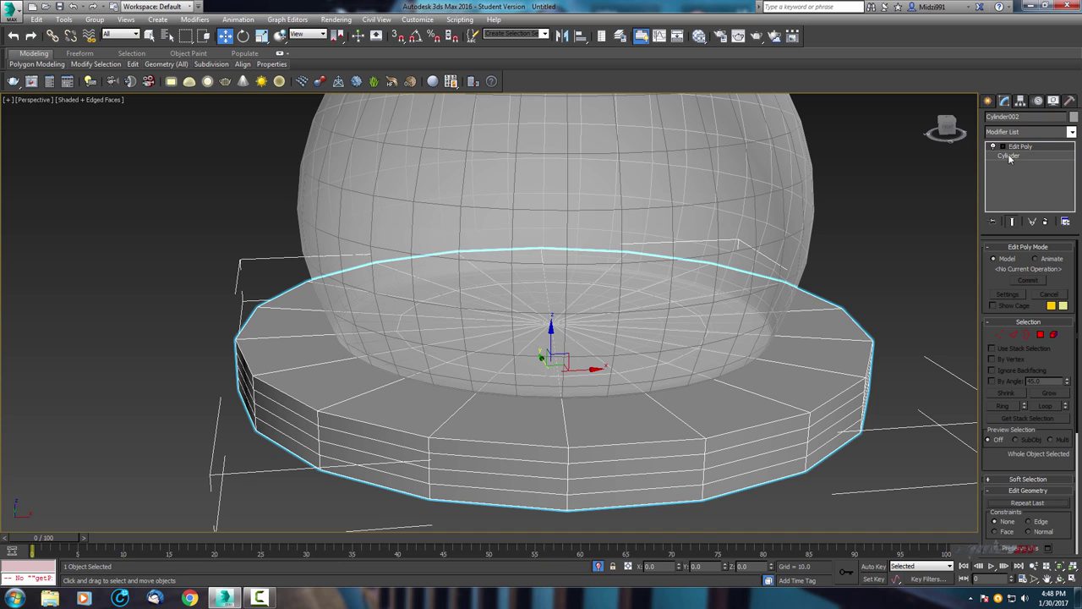
pyautogui.click(1003, 147)
# - Select the top and bottom rim edge loops and chamfer them at 0.2 with 2 segments
pyautogui.doubleClick(647, 442)
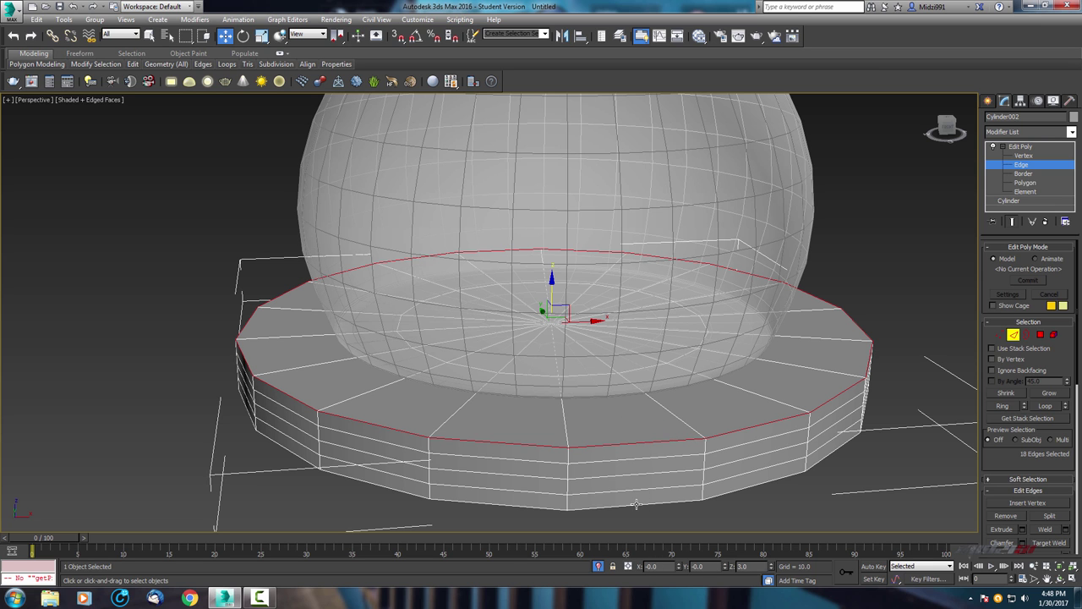
pyautogui.keyDown('ctrl'); pyautogui.doubleClick(636, 504); pyautogui.keyUp('ctrl')
pyautogui.keyDown('alt'); pyautogui.moveTo(580, 446); pyautogui.dragTo(600, 417, button='middle'); pyautogui.keyUp('alt')
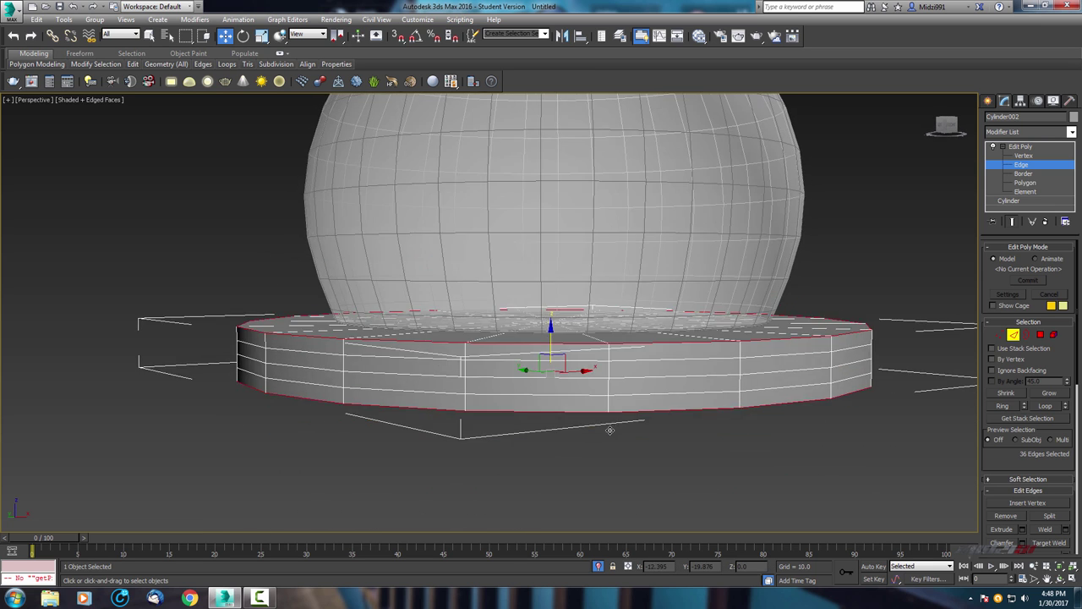
pyautogui.scroll(3, 601, 416)
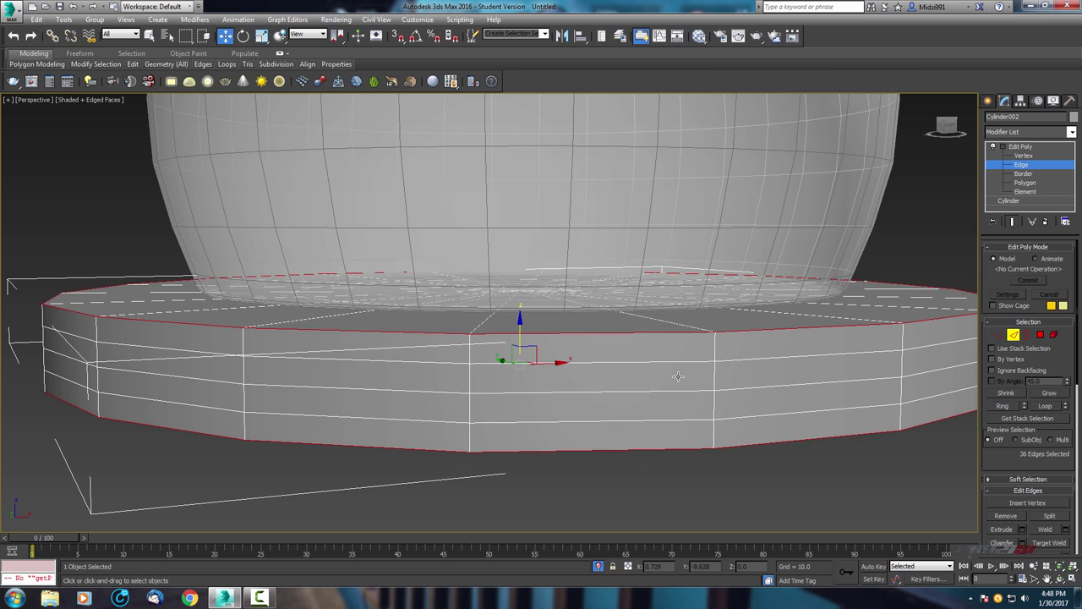
pyautogui.rightClick(650, 338)
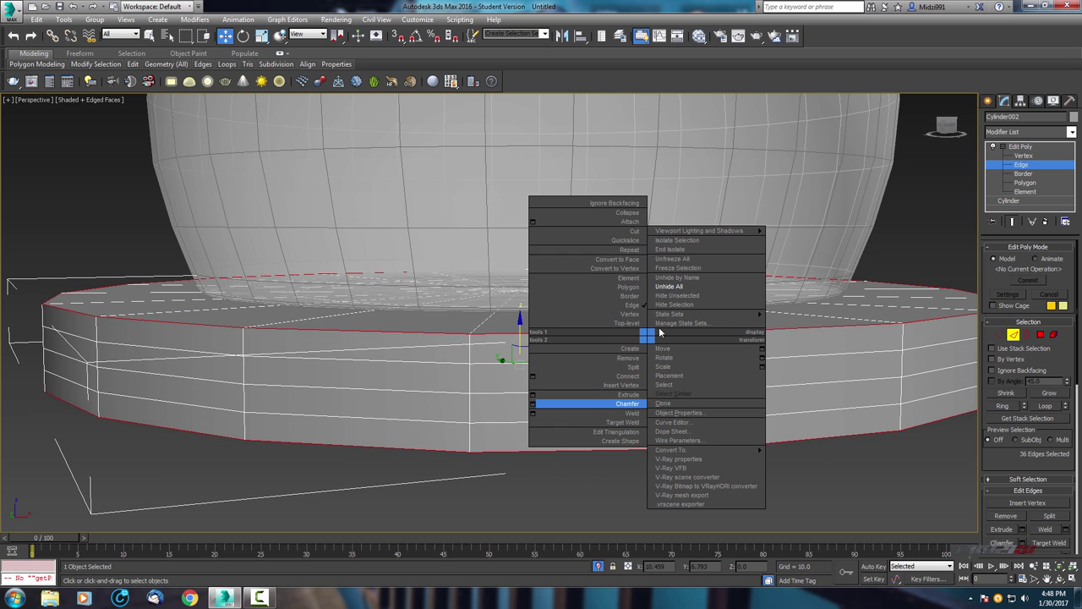
pyautogui.click(533, 406)
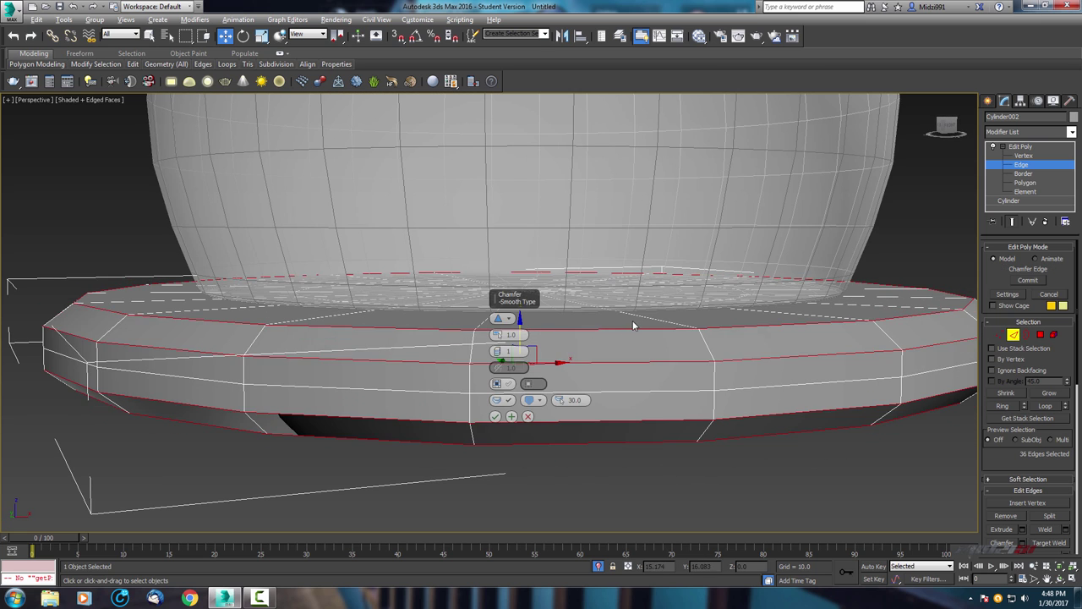
pyautogui.keyDown('alt'); pyautogui.moveTo(563, 321); pyautogui.dragTo(607, 319, button='middle'); pyautogui.keyUp('alt')
pyautogui.write('0.2')
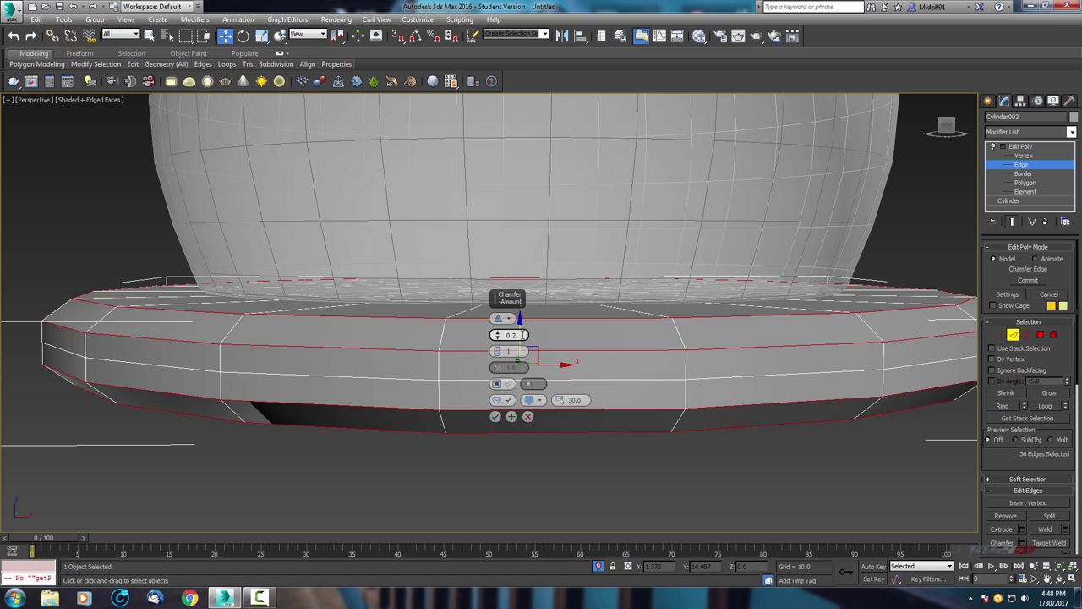
pyautogui.press('Tab')
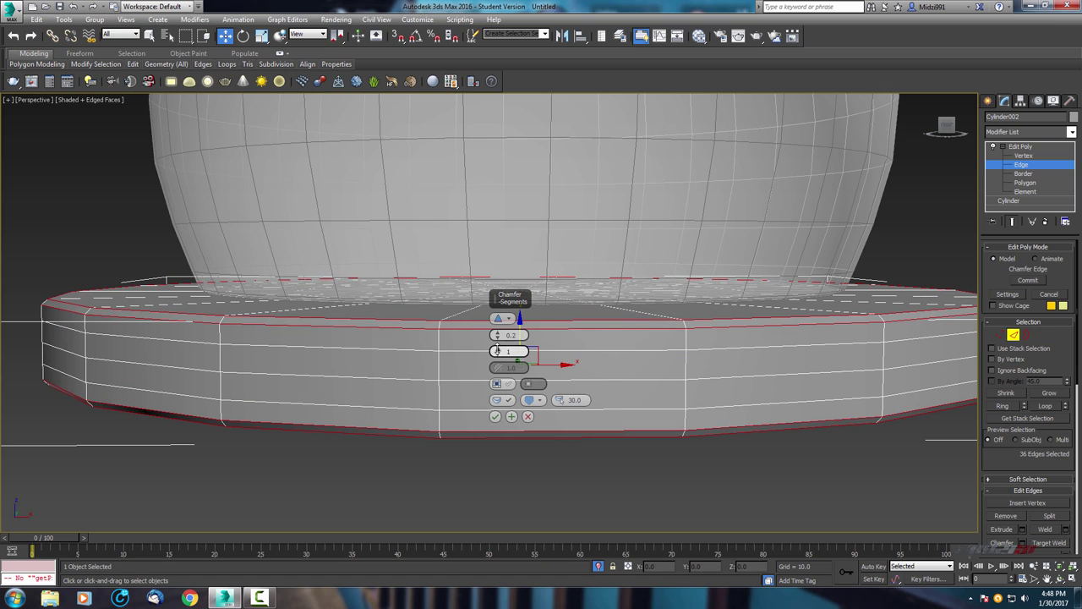
pyautogui.click(497, 348)
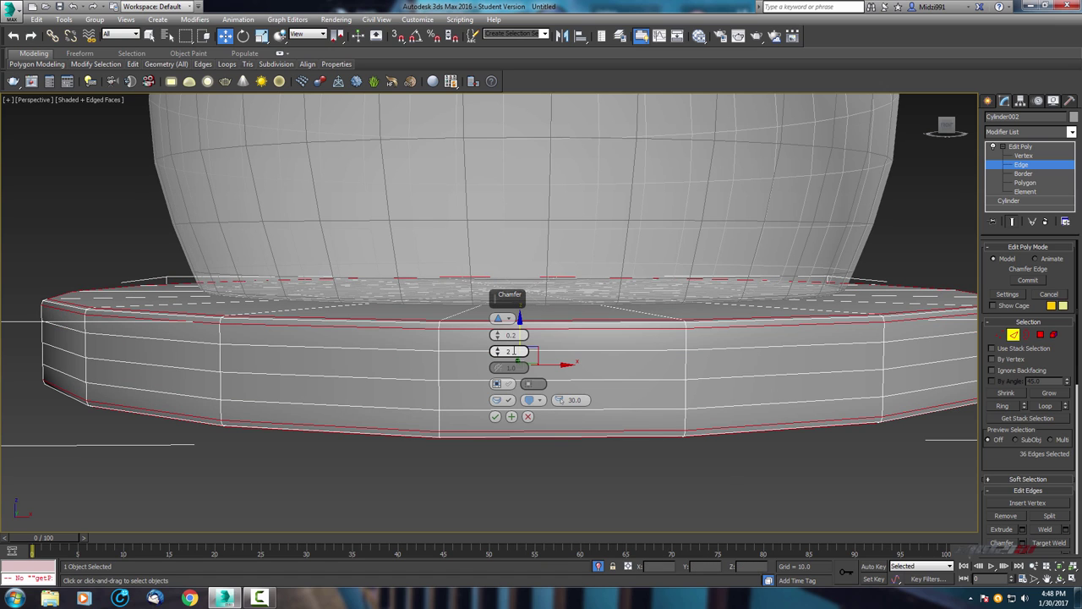
pyautogui.click(495, 416)
pyautogui.keyDown('alt'); pyautogui.moveTo(465, 347); pyautogui.dragTo(455, 358, button='middle'); pyautogui.keyUp('alt')
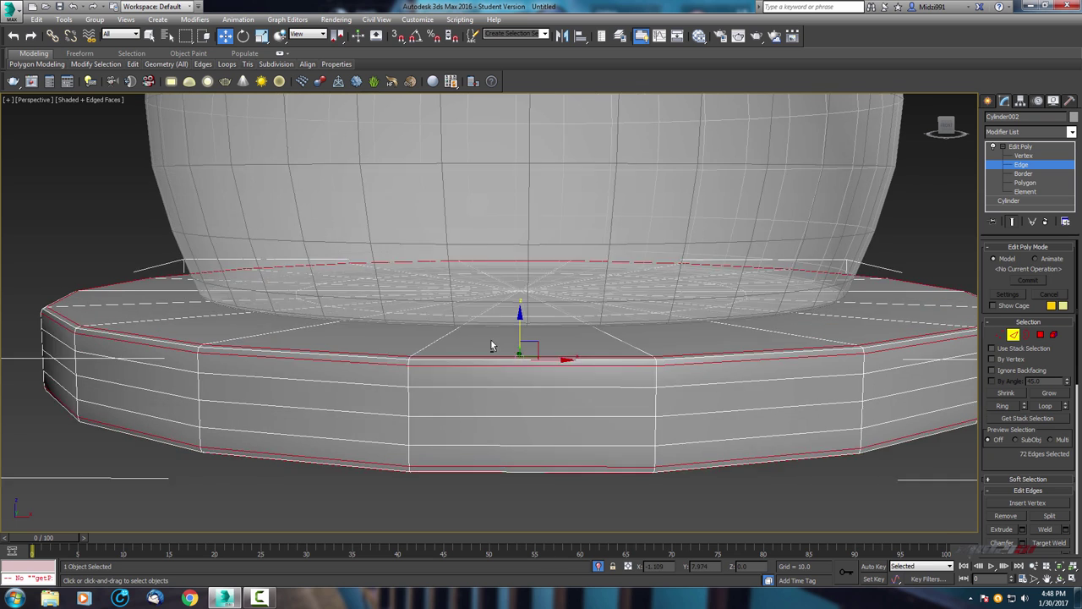
pyautogui.keyDown('alt'); pyautogui.moveTo(384, 375); pyautogui.dragTo(680, 344, button='middle'); pyautogui.keyUp('alt')
# - Exit Edge mode and add a TurboSmooth modifier to the base disc using 'tu'
pyautogui.click(1003, 148)
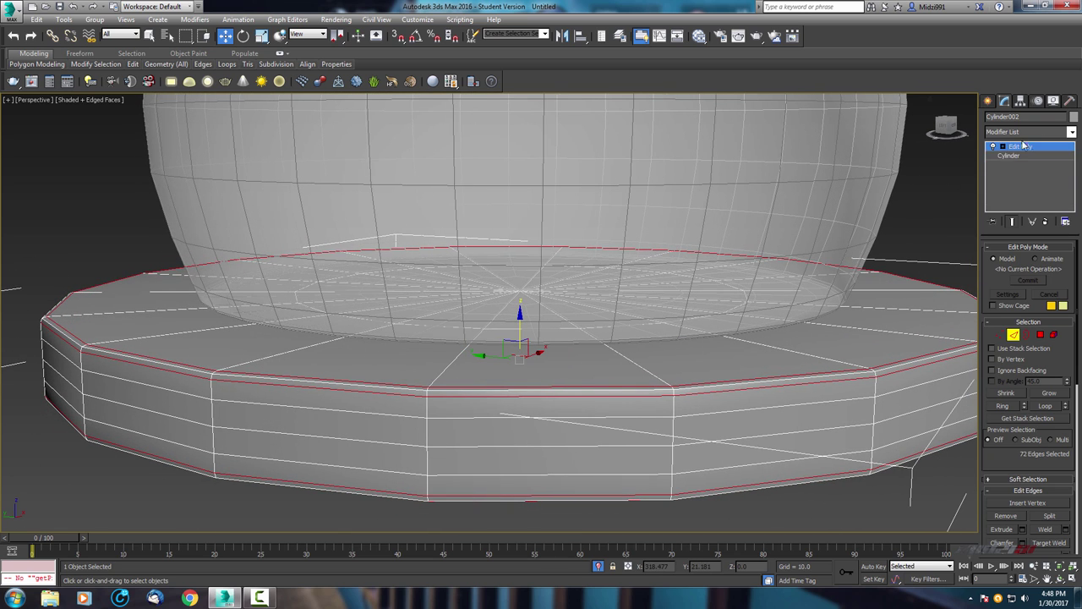
pyautogui.click(1033, 134)
pyautogui.write('t')
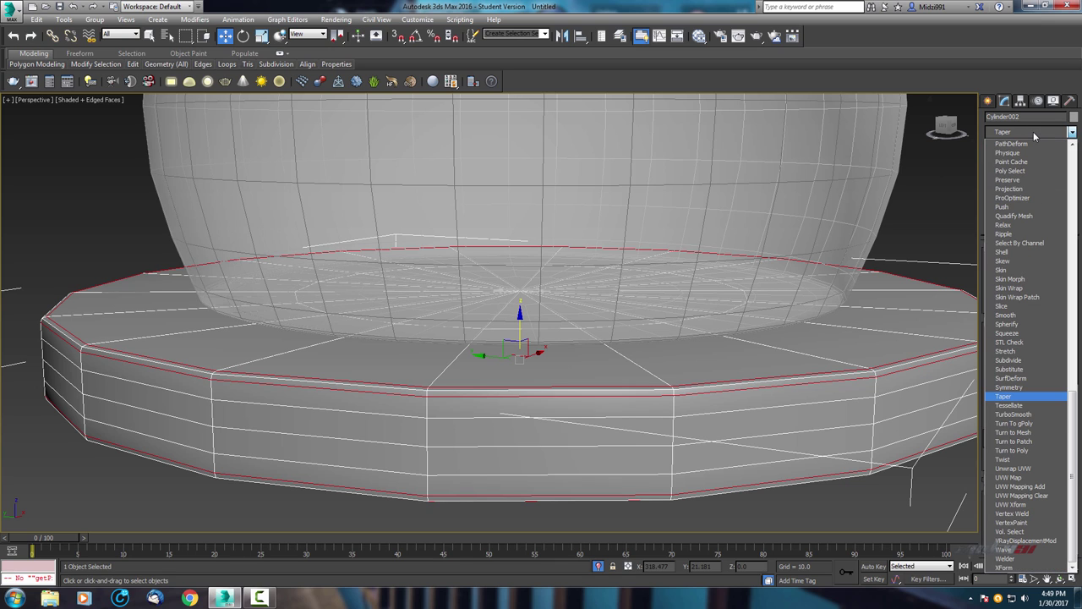
pyautogui.write('u')
pyautogui.press('Return')
# - Orbit to a level side view to inspect the rounded disc, then reselect it
pyautogui.scroll(-3, 775, 325)
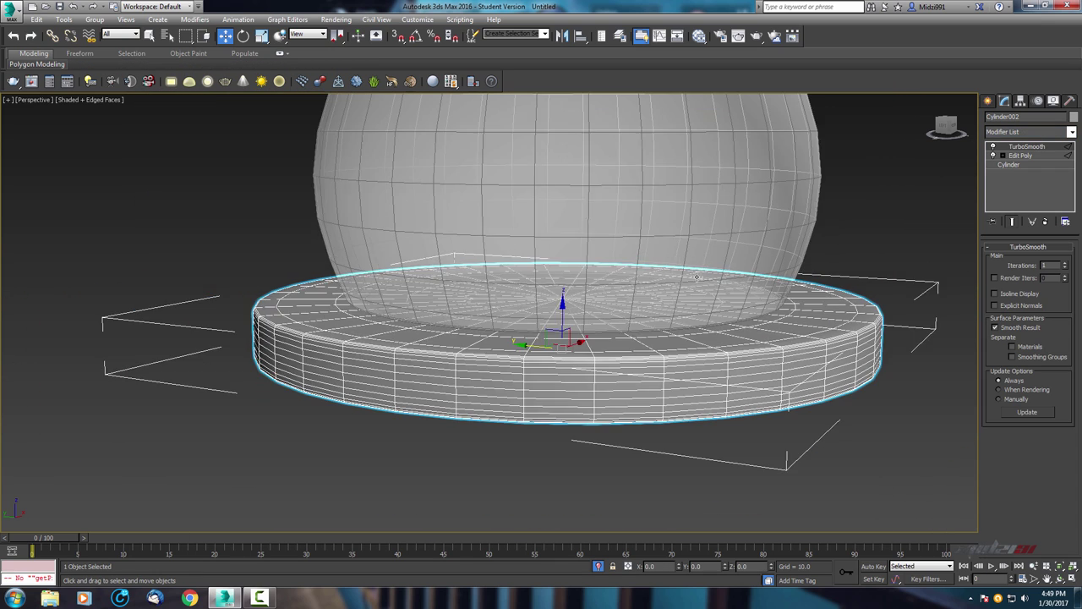
pyautogui.moveTo(592, 355)
pyautogui.keyDown('alt'); pyautogui.mouseDown(button='middle')
pyautogui.moveTo(912, 288)
pyautogui.moveTo(877, 290)
pyautogui.mouseUp(button='middle'); pyautogui.keyUp('alt')
pyautogui.click(912, 287)
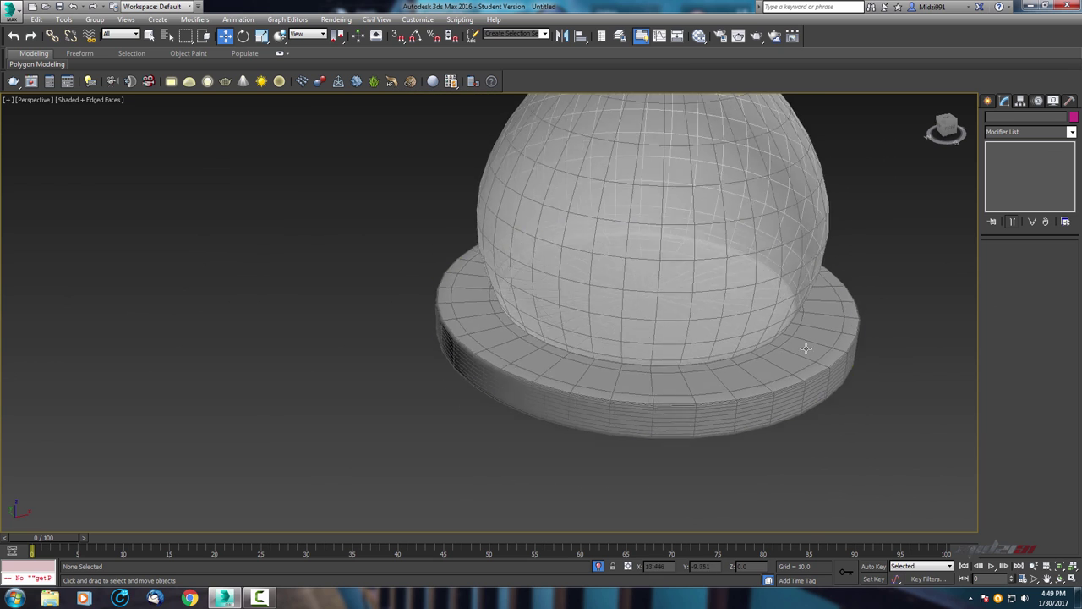
pyautogui.scroll(-3, 798, 348)
pyautogui.scroll(-2, 798, 349)
pyautogui.moveTo(798, 349)
pyautogui.keyDown('alt'); pyautogui.mouseDown(button='middle')
pyautogui.moveTo(697, 413)
pyautogui.moveTo(663, 413)
pyautogui.mouseUp(button='middle'); pyautogui.keyUp('alt')
pyautogui.scroll(2, 737, 386)
pyautogui.scroll(2, 696, 412)
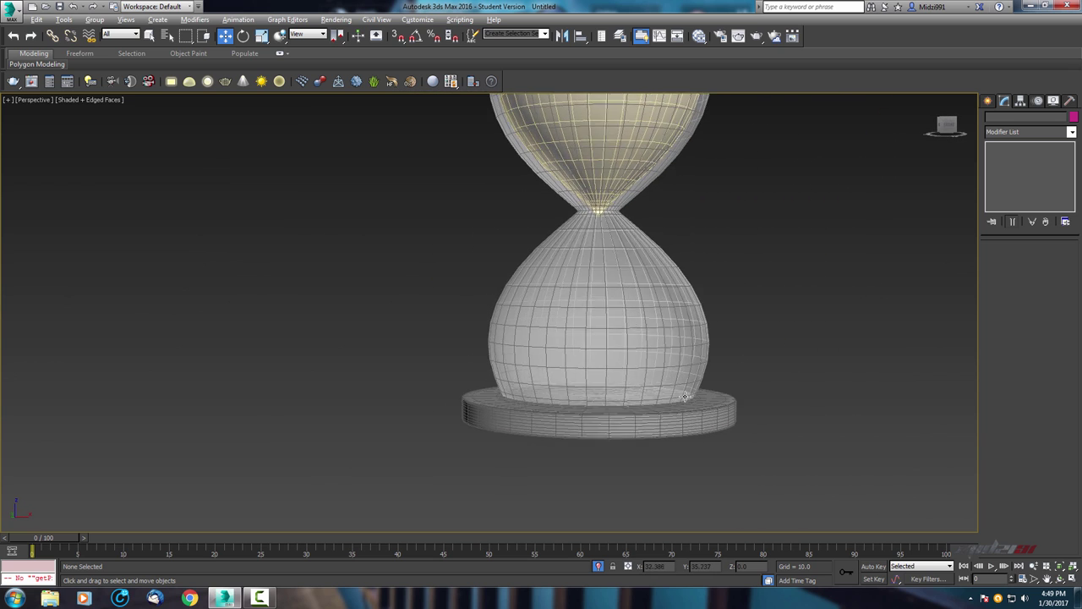
pyautogui.click(663, 413)
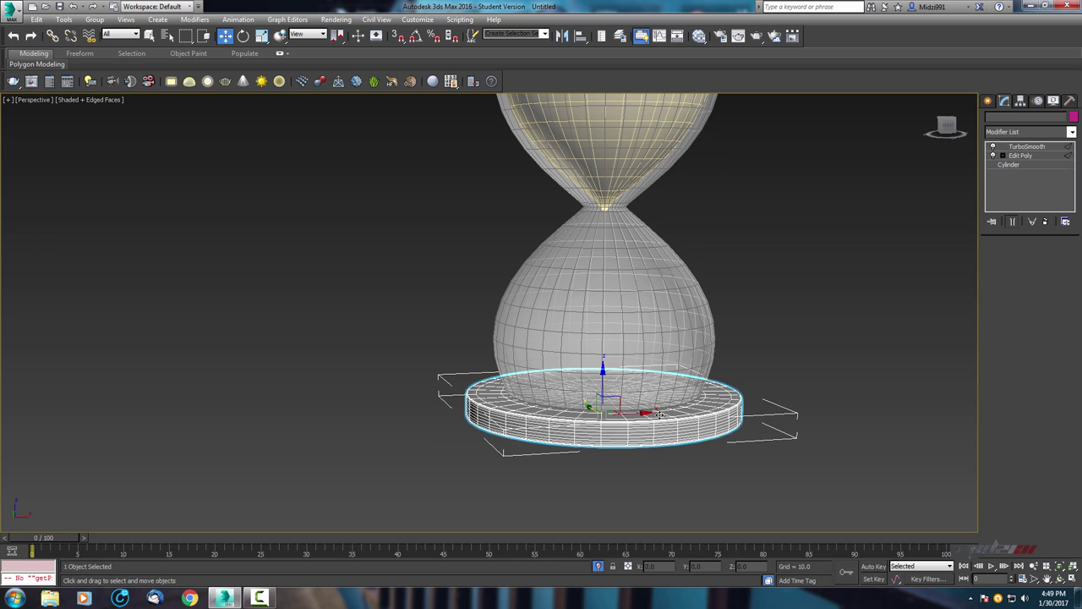
# - Add a Symmetry modifier to the disc with Mirror Axis Z and Flip checked
pyautogui.click(1033, 133)
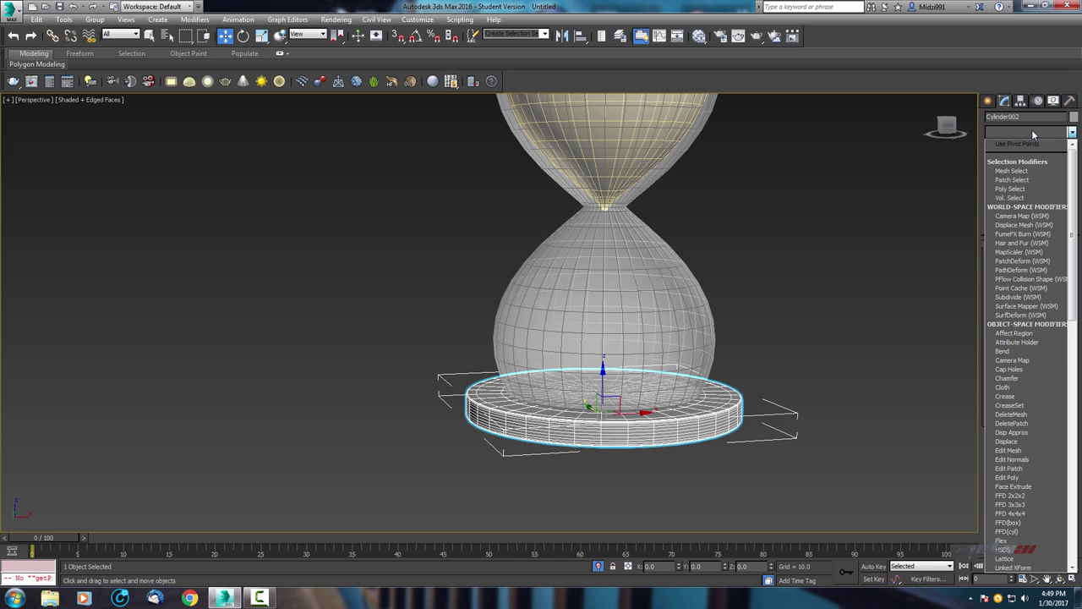
pyautogui.press('s')
pyautogui.press('y')
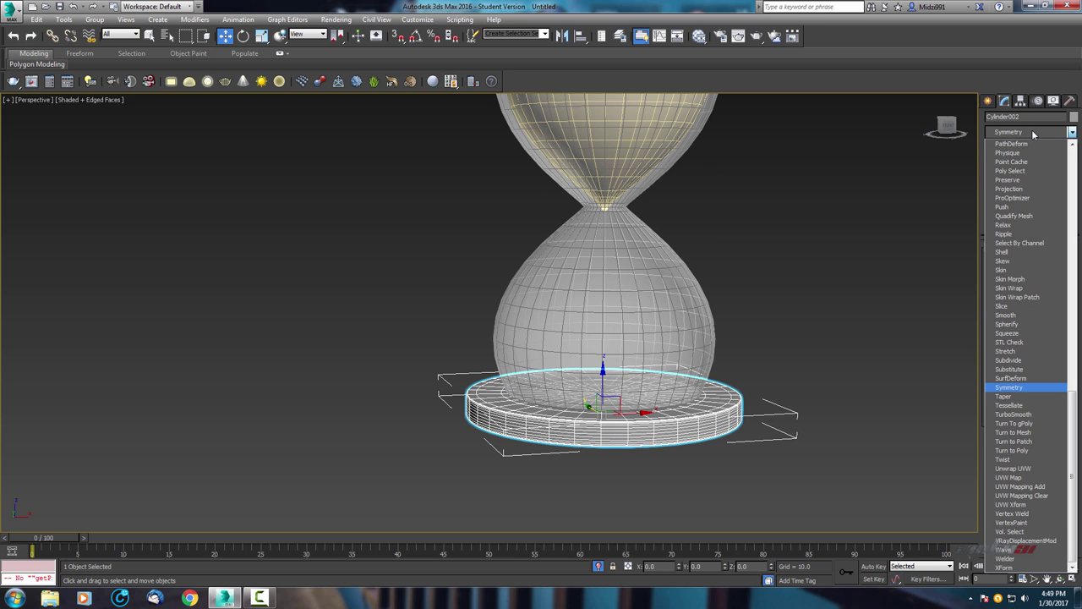
pyautogui.press('Return')
pyautogui.hotkey('alt', 'w')
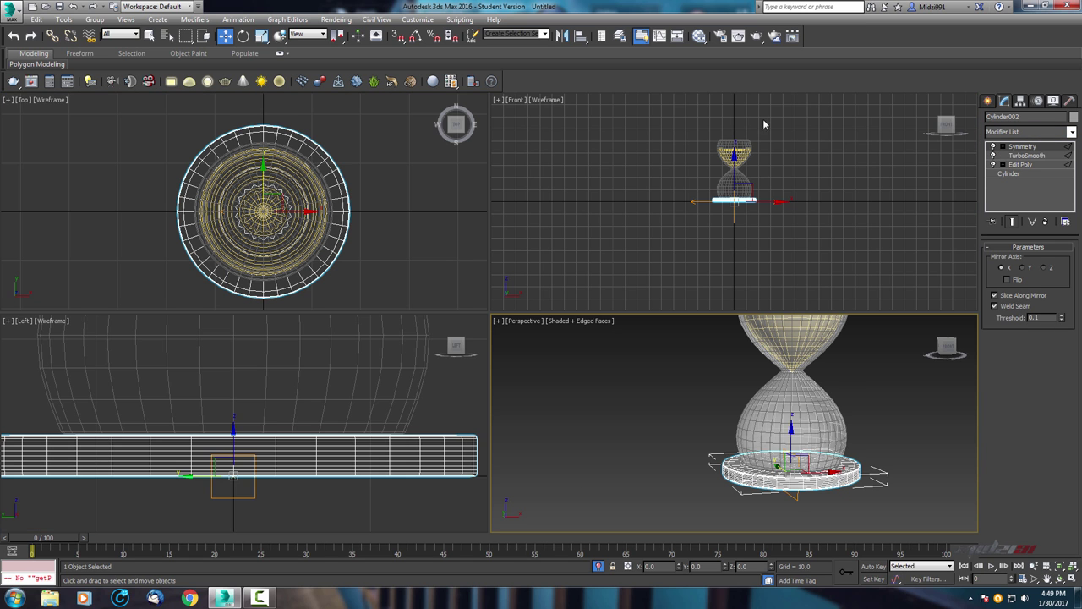
pyautogui.scroll(2, 247, 421)
pyautogui.scroll(-3, 247, 426)
pyautogui.scroll(-2, 278, 415)
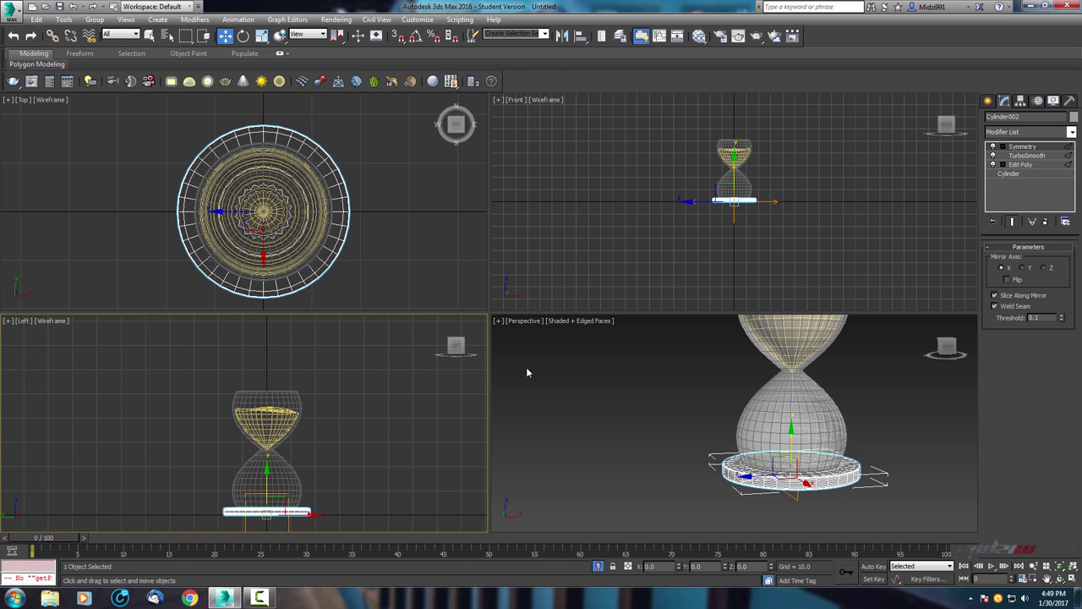
pyautogui.click(1044, 268)
pyautogui.click(1006, 280)
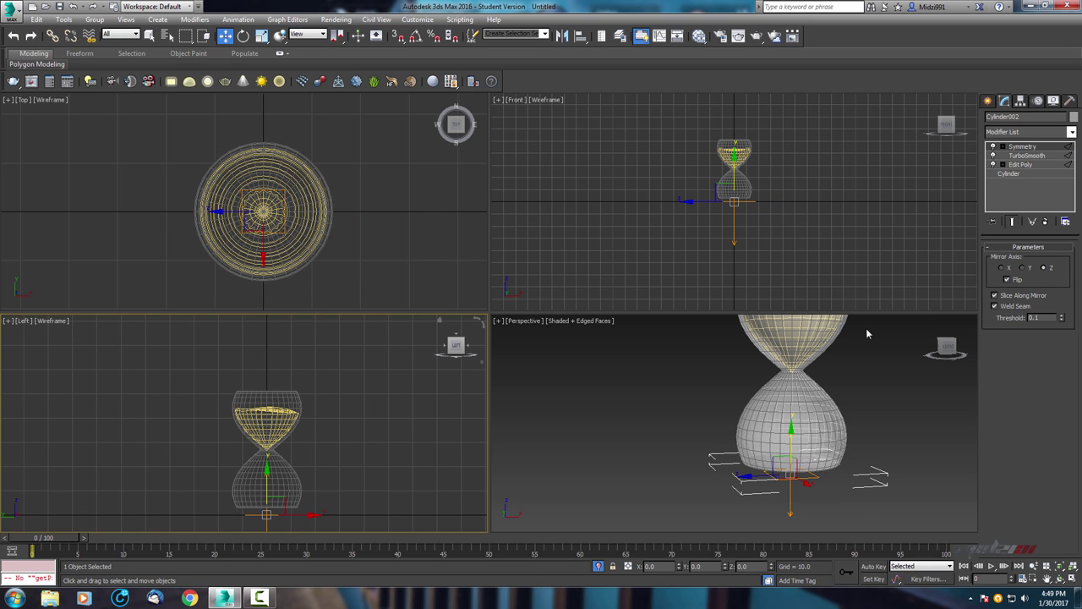
# - Move the Symmetry mirror plane upward so the copied cap sits on top of the hourglass
pyautogui.click(819, 408)
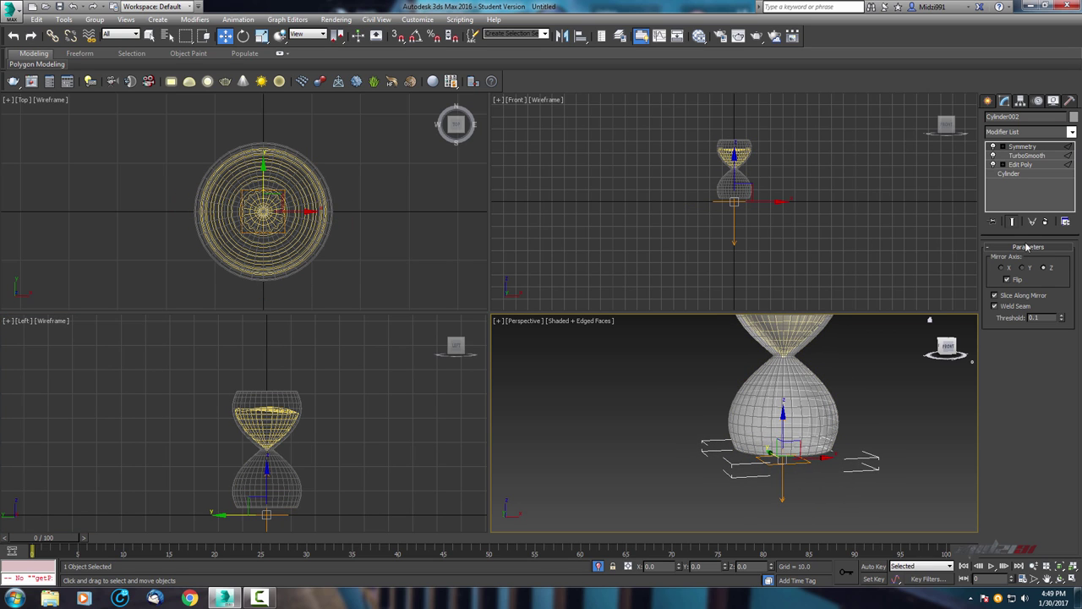
pyautogui.click(1023, 156)
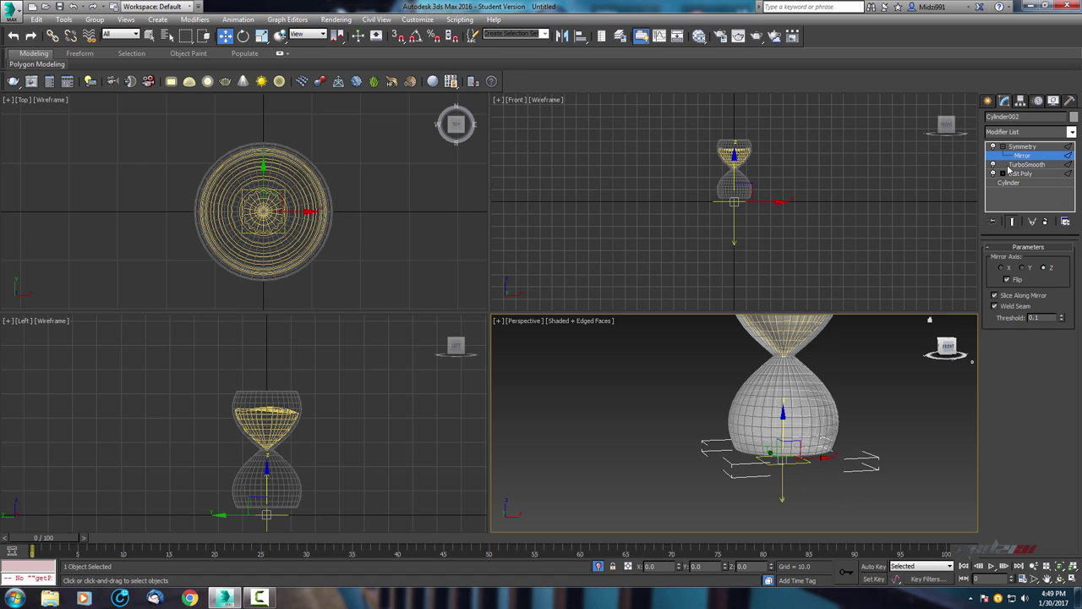
pyautogui.scroll(-3, 365, 445)
pyautogui.scroll(-1, 381, 398)
pyautogui.moveTo(309, 416); pyautogui.dragTo(328, 362)
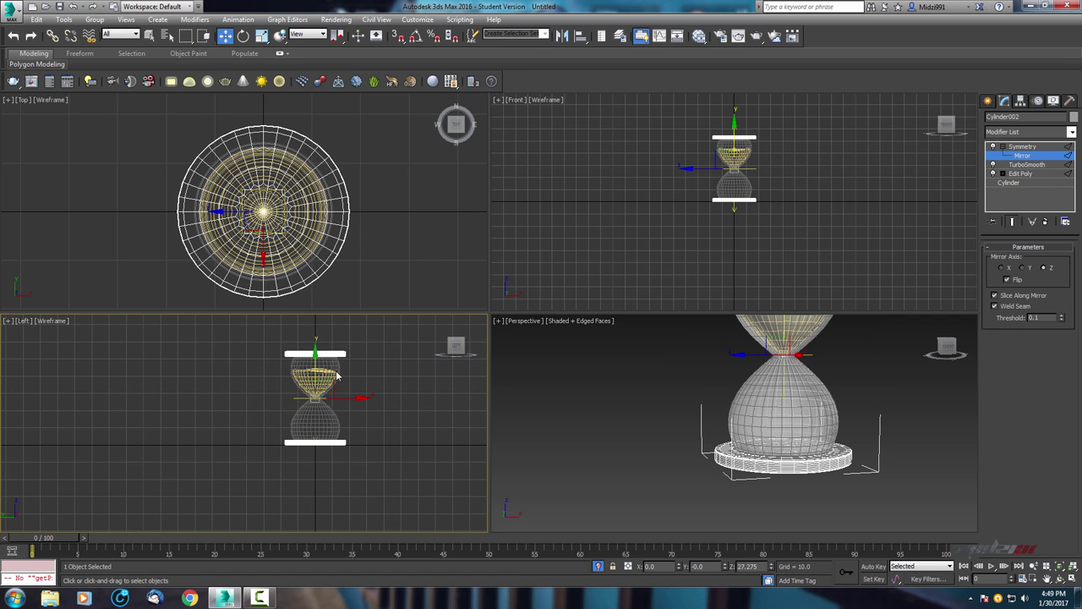
pyautogui.scroll(5, 336, 375)
pyautogui.scroll(4, 336, 375)
pyautogui.moveTo(328, 372)
pyautogui.mouseDown(button='middle')
pyautogui.moveTo(329, 429)
pyautogui.moveTo(344, 454)
pyautogui.mouseUp(button='middle')
pyautogui.scroll(3, 789, 330)
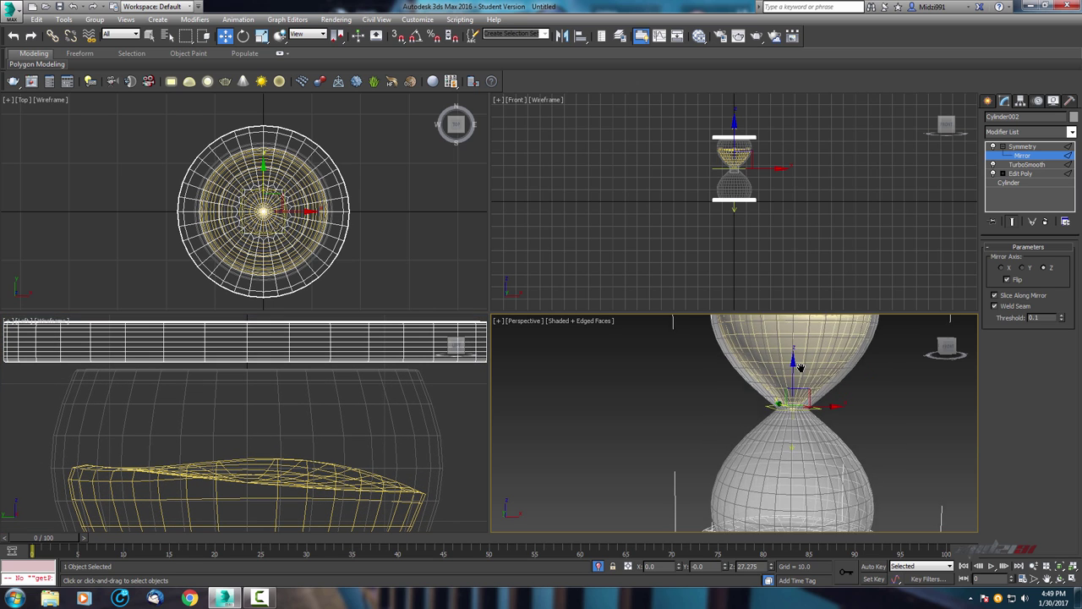
pyautogui.scroll(3, 796, 384)
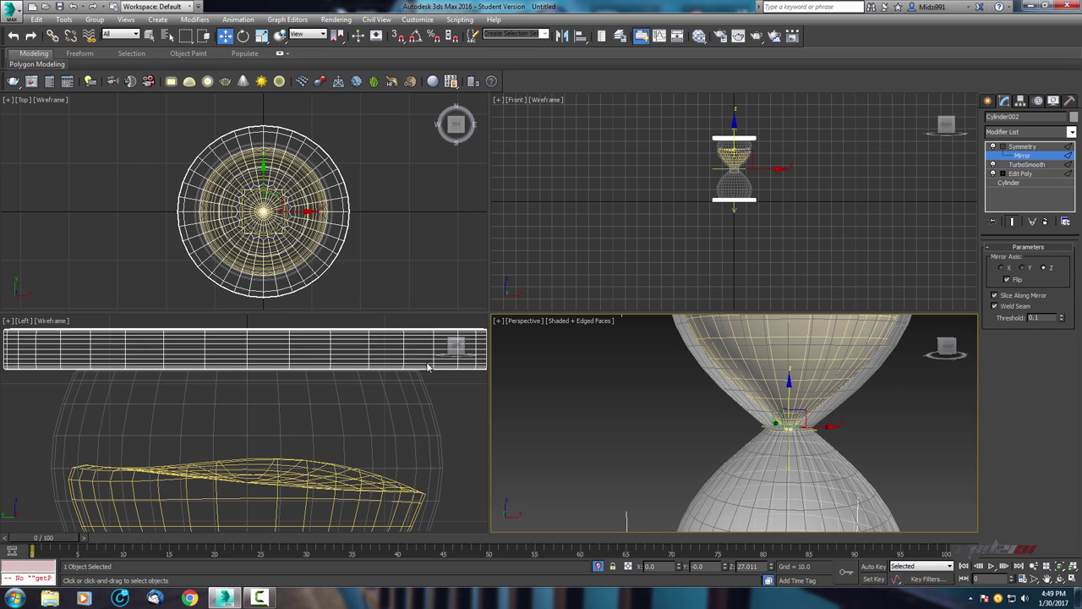
pyautogui.scroll(-2, 318, 368)
pyautogui.scroll(-3, 318, 368)
pyautogui.scroll(-5, 329, 355)
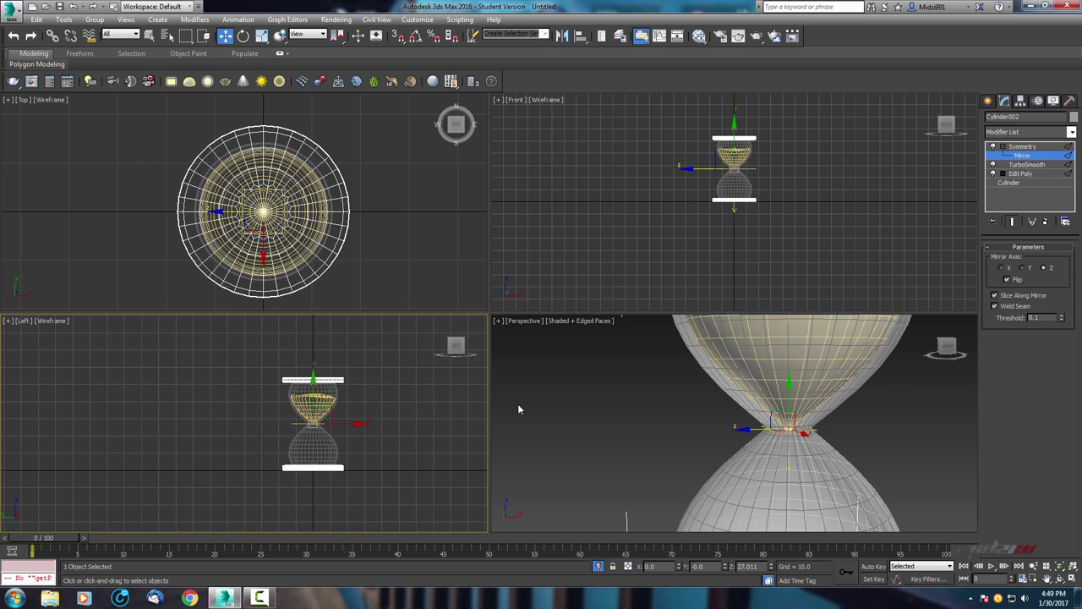
pyautogui.scroll(-3, 708, 438)
pyautogui.scroll(-1, 708, 438)
# - Orbit around the hourglass in the maximized Perspective view to inspect the top cap
pyautogui.hotkey('alt', 'w')
pyautogui.moveTo(692, 427)
pyautogui.keyDown('alt'); pyautogui.mouseDown(button='middle')
pyautogui.moveTo(618, 381)
pyautogui.moveTo(657, 338)
pyautogui.moveTo(679, 333)
pyautogui.moveTo(531, 408)
pyautogui.moveTo(391, 406)
pyautogui.mouseUp(button='middle'); pyautogui.keyUp('alt')
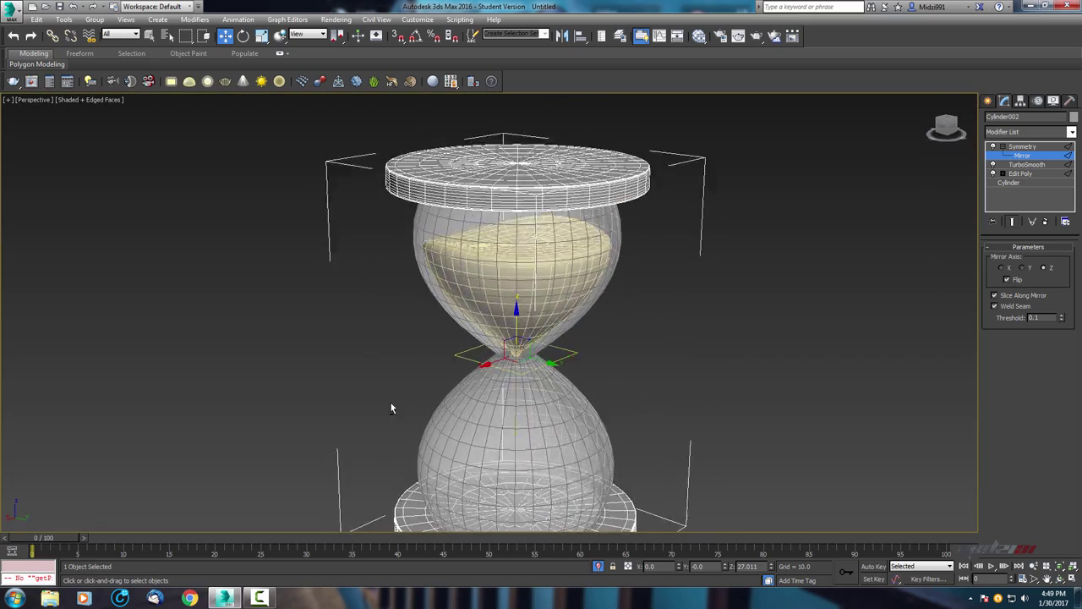
pyautogui.scroll(-3, 381, 389)
pyautogui.moveTo(364, 363)
pyautogui.keyDown('alt'); pyautogui.mouseDown(button='middle')
pyautogui.moveTo(435, 411)
pyautogui.moveTo(448, 372)
pyautogui.moveTo(473, 347)
pyautogui.mouseUp(button='middle'); pyautogui.keyUp('alt')
pyautogui.scroll(3, 592, 330)
pyautogui.scroll(2, 651, 318)
pyautogui.moveTo(651, 317)
pyautogui.keyDown('alt'); pyautogui.mouseDown(button='middle')
pyautogui.moveTo(459, 379)
pyautogui.moveTo(274, 377)
pyautogui.mouseUp(button='middle'); pyautogui.keyUp('alt')
pyautogui.hotkey('alt', 'w')
pyautogui.scroll(5, 300, 219)
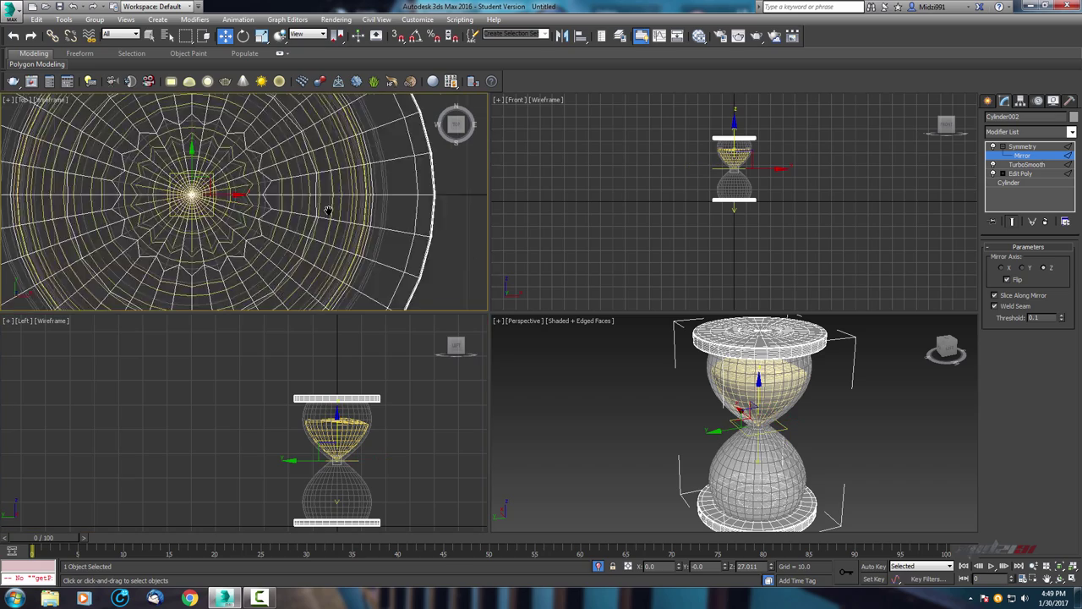
pyautogui.scroll(-4, 304, 219)
pyautogui.scroll(2, 308, 217)
pyautogui.scroll(-3, 312, 216)
pyautogui.scroll(-2, 737, 230)
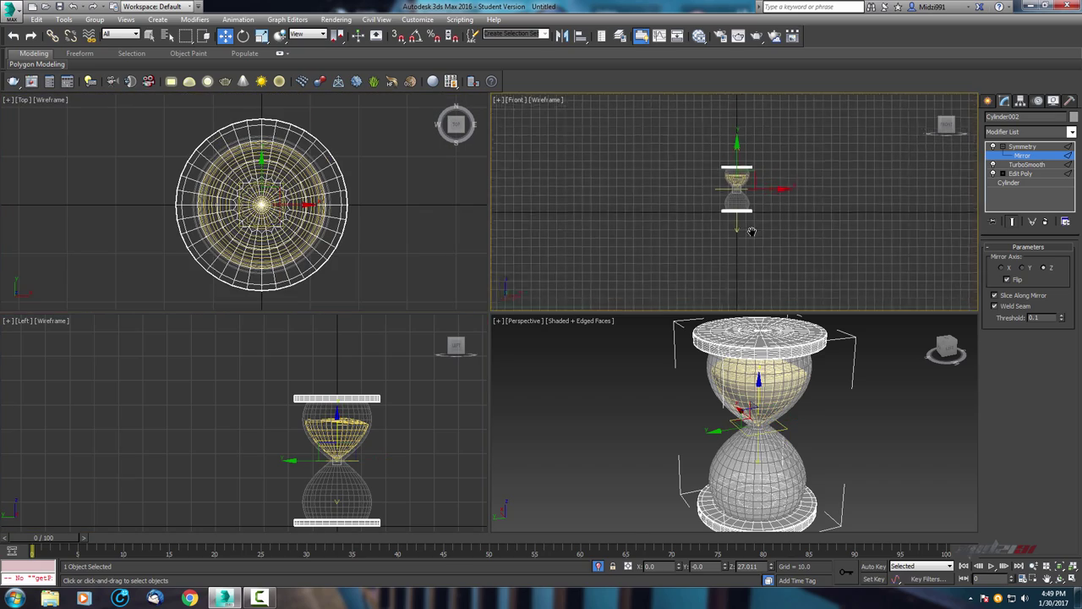
pyautogui.scroll(3, 737, 230)
pyautogui.scroll(2, 765, 342)
# - Orbit between level front and top-down views to check both caps' alignment
pyautogui.hotkey('alt', 'w')
pyautogui.moveTo(769, 345)
pyautogui.keyDown('alt'); pyautogui.mouseDown(button='middle')
pyautogui.moveTo(693, 302)
pyautogui.moveTo(724, 252)
pyautogui.moveTo(756, 245)
pyautogui.moveTo(684, 267)
pyautogui.mouseUp(button='middle'); pyautogui.keyUp('alt')
pyautogui.scroll(-3, 684, 267)
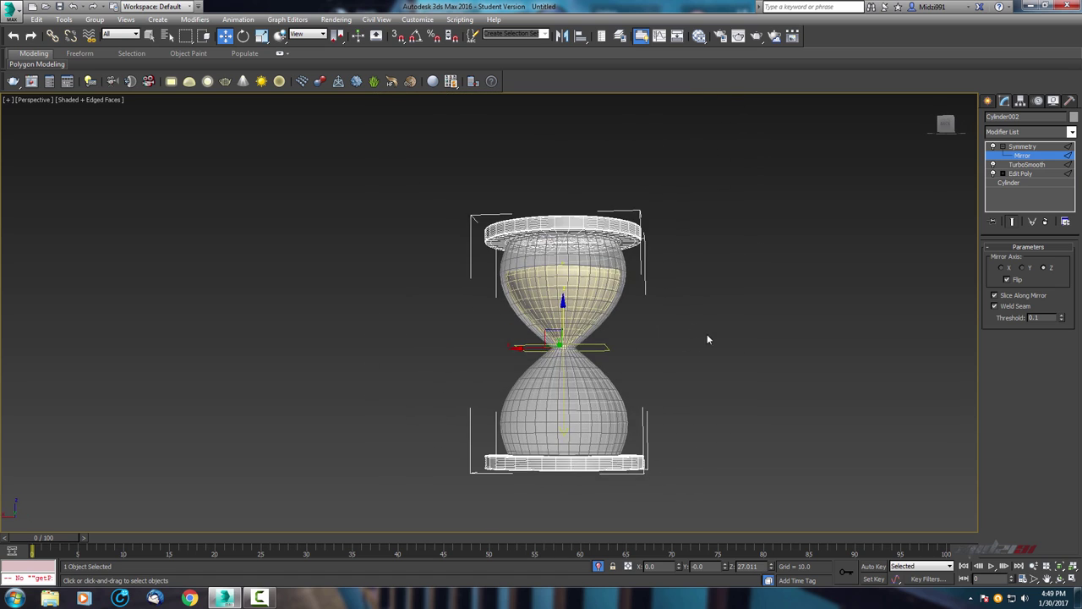
pyautogui.moveTo(708, 338)
pyautogui.keyDown('alt'); pyautogui.mouseDown(button='middle')
pyautogui.moveTo(635, 330)
pyautogui.moveTo(664, 293)
pyautogui.mouseUp(button='middle'); pyautogui.keyUp('alt')
pyautogui.scroll(3, 636, 339)
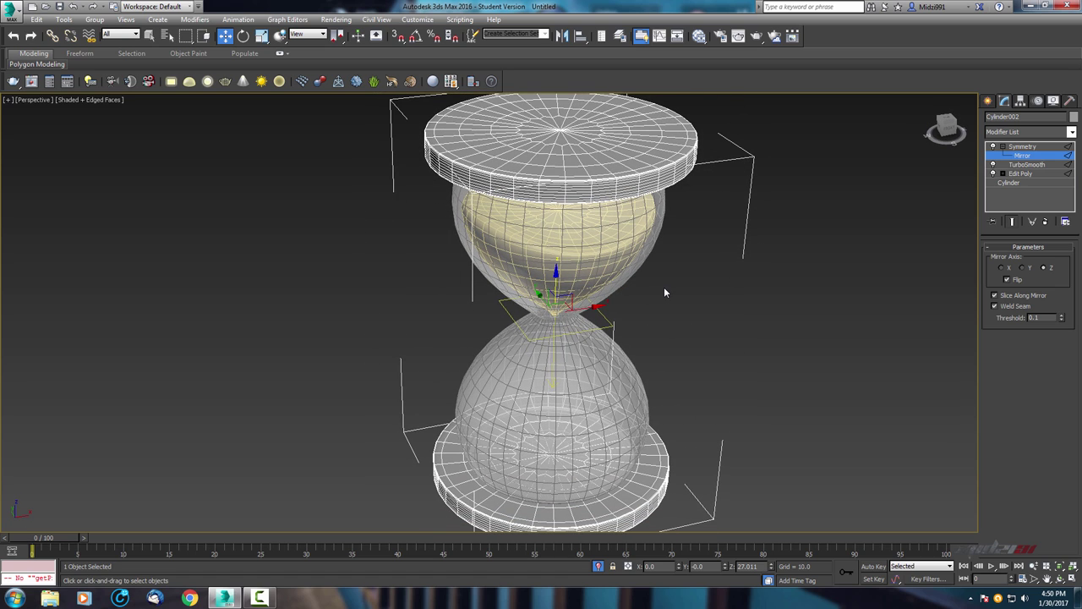
pyautogui.keyDown('alt'); pyautogui.moveTo(665, 293); pyautogui.dragTo(666, 314, button='middle'); pyautogui.keyUp('alt')
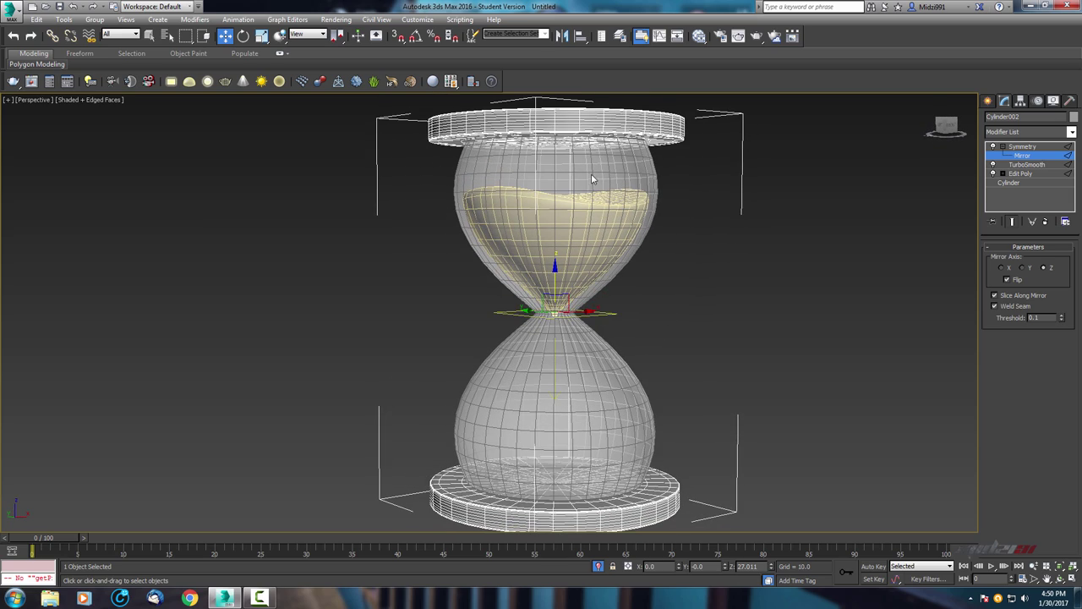
pyautogui.moveTo(592, 142)
pyautogui.keyDown('alt'); pyautogui.mouseDown(button='middle')
pyautogui.moveTo(514, 167)
pyautogui.moveTo(572, 160)
pyautogui.moveTo(561, 261)
pyautogui.mouseUp(button='middle'); pyautogui.keyUp('alt')
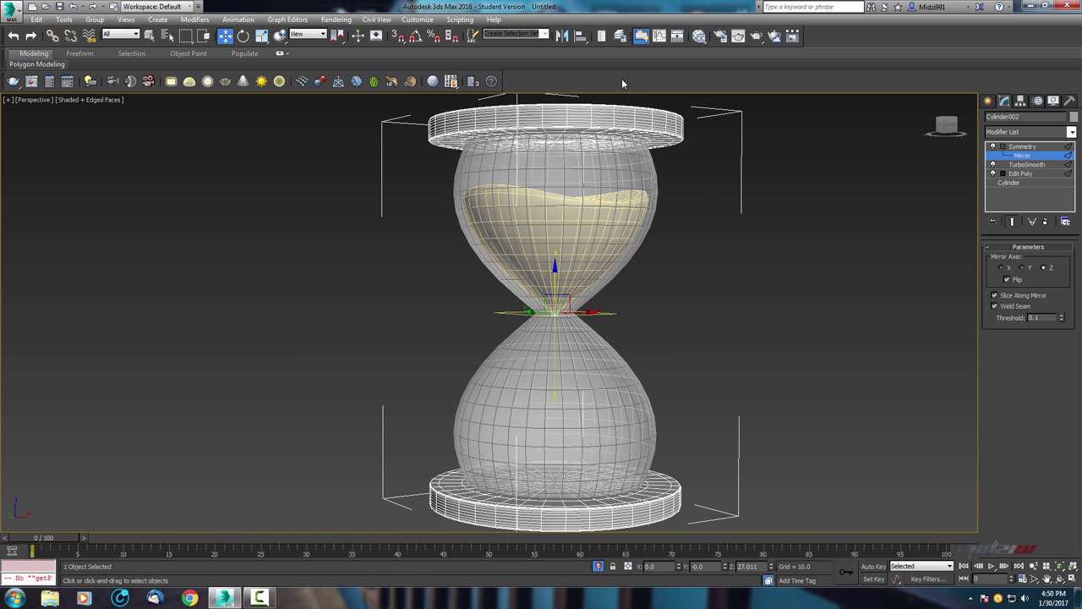
pyautogui.keyDown('alt'); pyautogui.moveTo(565, 209); pyautogui.dragTo(597, 230, button='middle'); pyautogui.keyUp('alt')
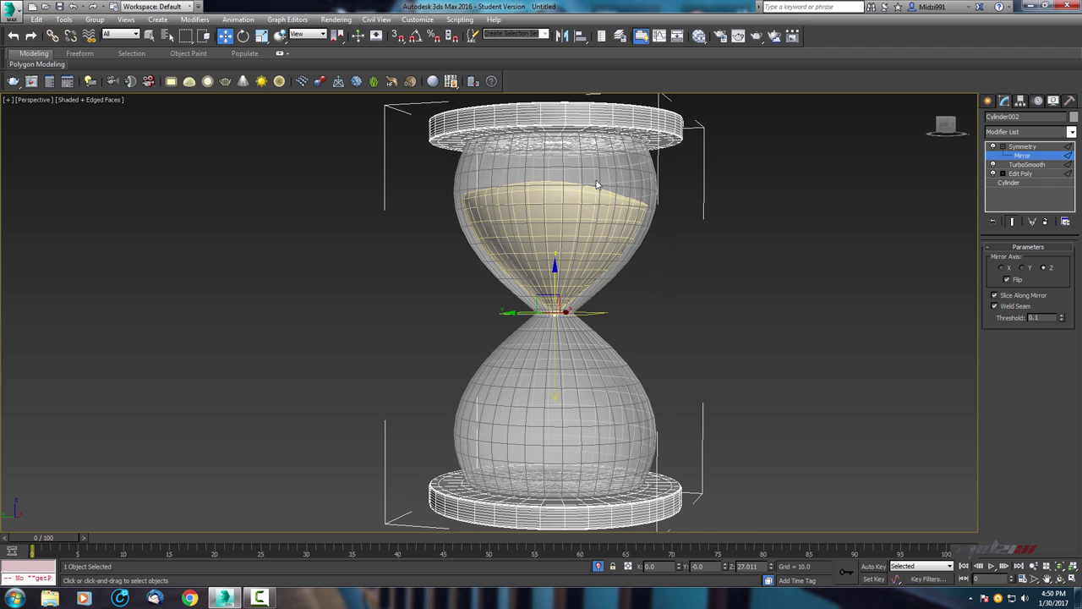
pyautogui.keyDown('alt'); pyautogui.moveTo(705, 196); pyautogui.dragTo(735, 207, button='middle'); pyautogui.keyUp('alt')
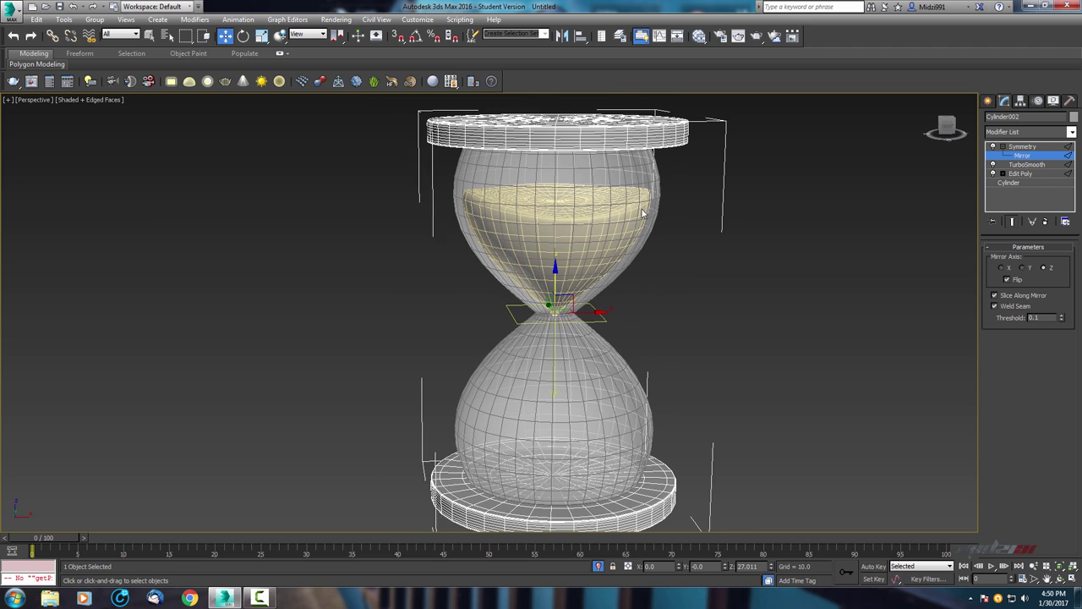
# - Create an Extended Primitives Hose rising from the bottom cap to the top cap, height 51.178
pyautogui.click(989, 101)
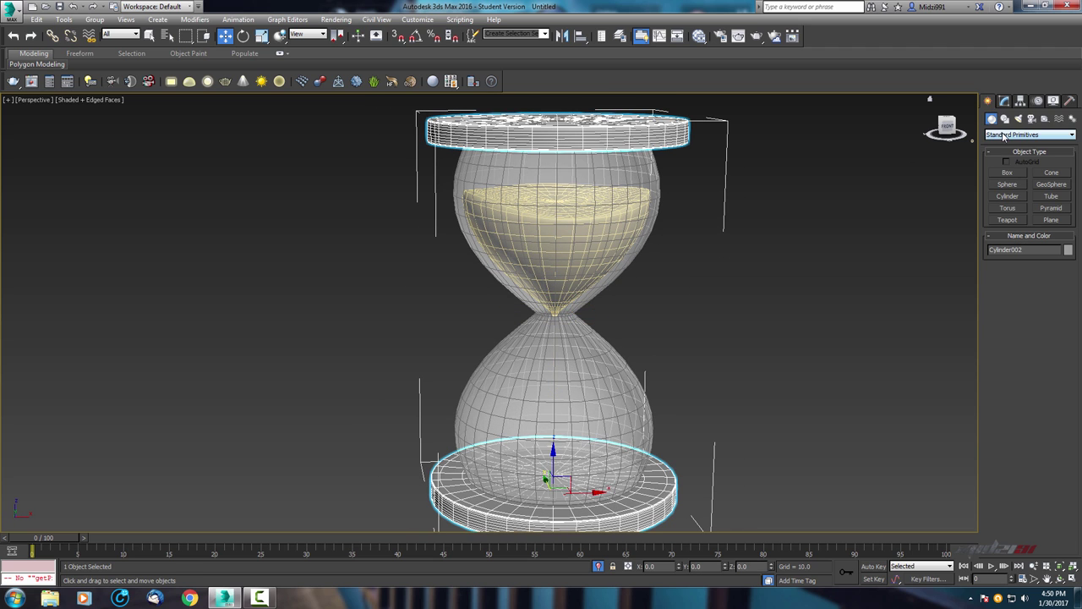
pyautogui.click(1004, 135)
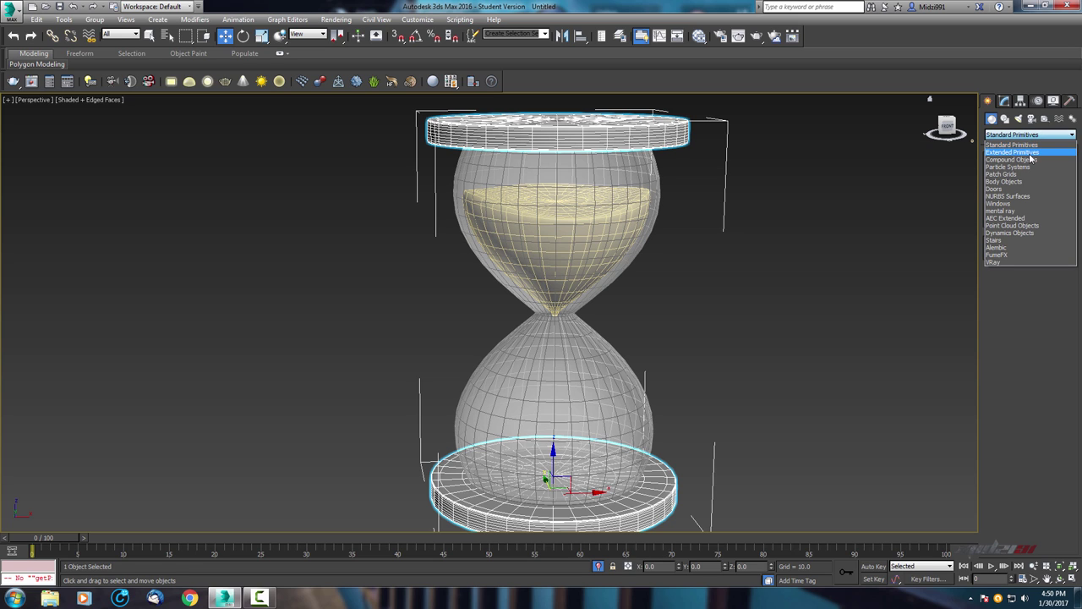
pyautogui.click(1014, 152)
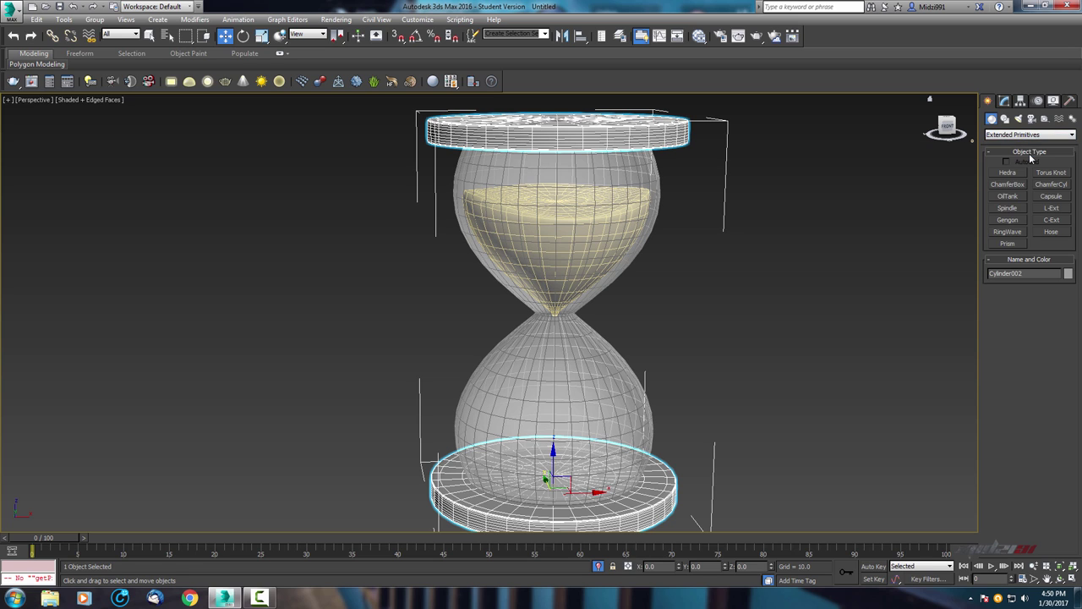
pyautogui.click(1051, 232)
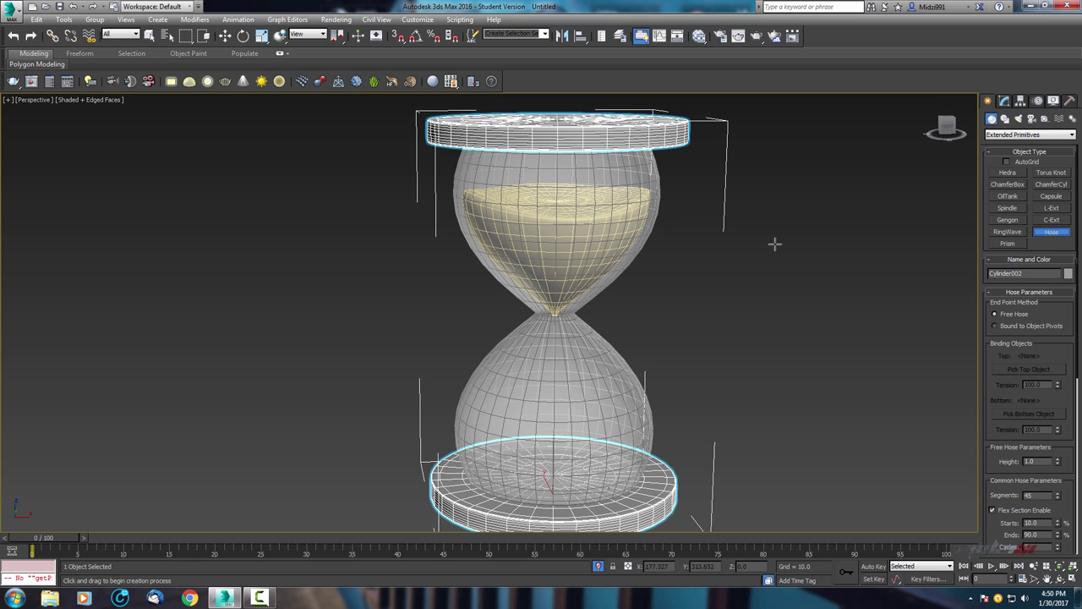
pyautogui.scroll(3, 773, 242)
pyautogui.scroll(3, 616, 280)
pyautogui.moveTo(616, 280); pyautogui.dragTo(618, 263, button='middle')
pyautogui.scroll(-2, 618, 263)
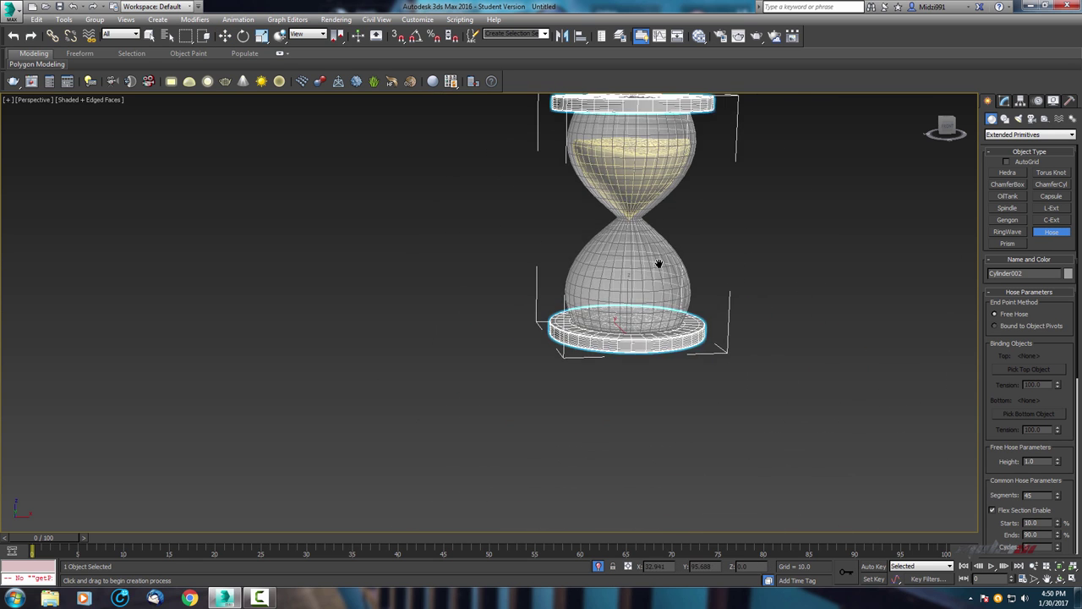
pyautogui.scroll(3, 725, 266)
pyautogui.scroll(1, 642, 295)
pyautogui.moveTo(599, 362); pyautogui.dragTo(636, 350, button='middle')
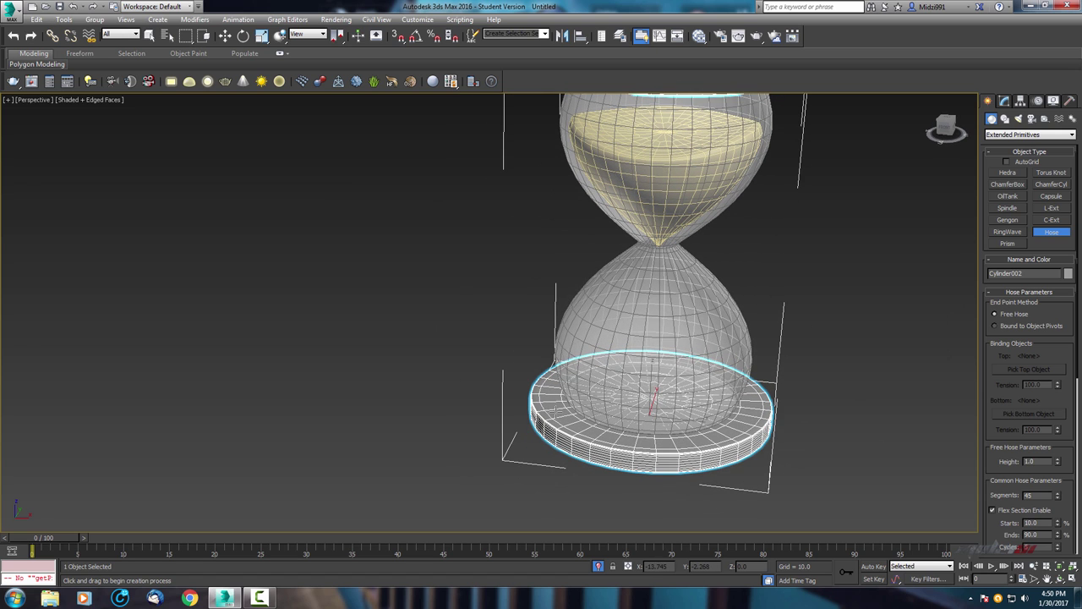
pyautogui.click(556, 412)
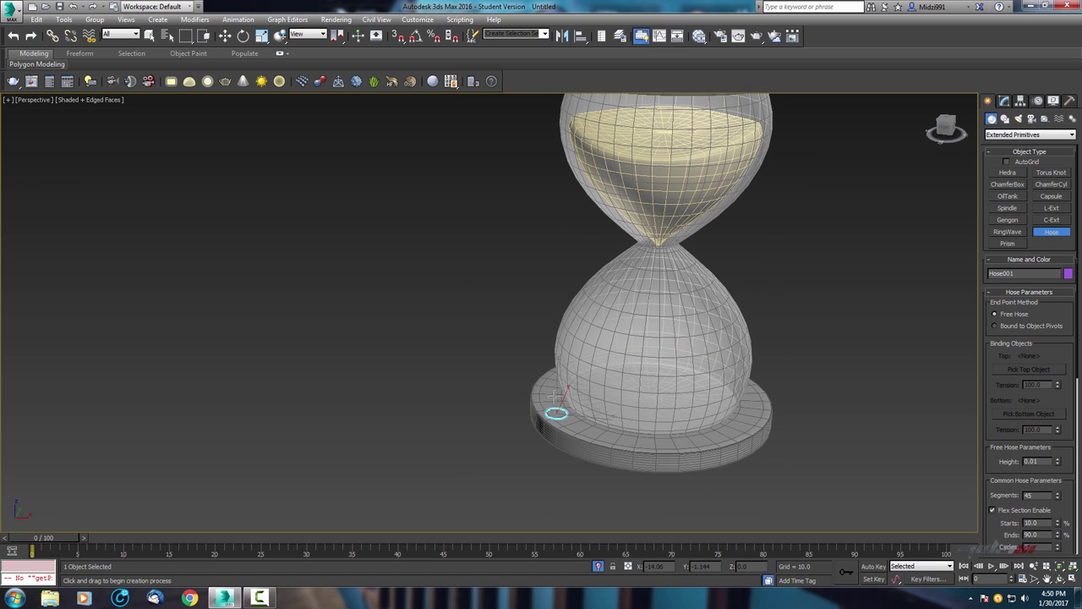
pyautogui.moveTo(559, 108)
pyautogui.mouseDown(button='middle')
pyautogui.moveTo(559, 195)
pyautogui.moveTo(586, 129)
pyautogui.mouseUp(button='middle')
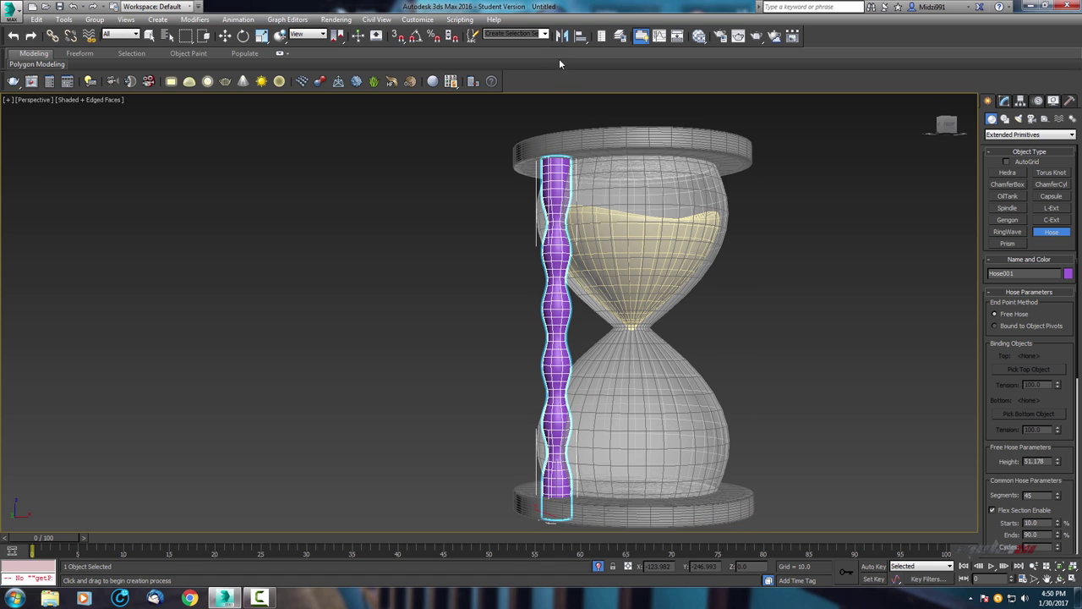
pyautogui.scroll(-3, 448, 272)
pyautogui.hotkey('alt', 'w')
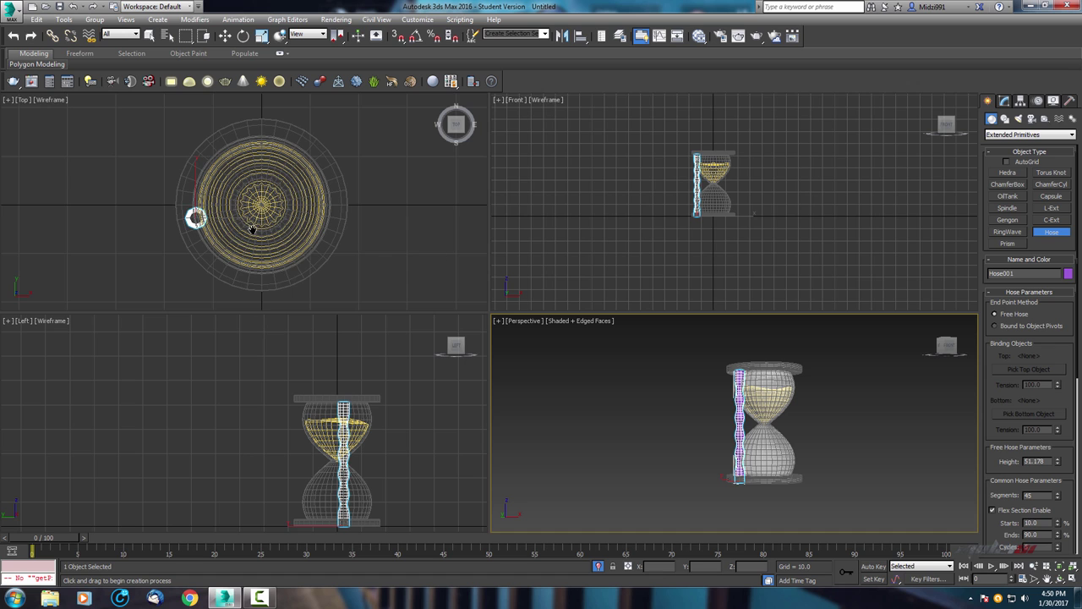
# - In the Top view, move the hose left toward the cap's rim
pyautogui.moveTo(252, 229); pyautogui.dragTo(260, 231, button='middle')
pyautogui.hotkey('alt', 'w')
pyautogui.scroll(5, 410, 234)
pyautogui.press('w')
pyautogui.scroll(3, 558, 321)
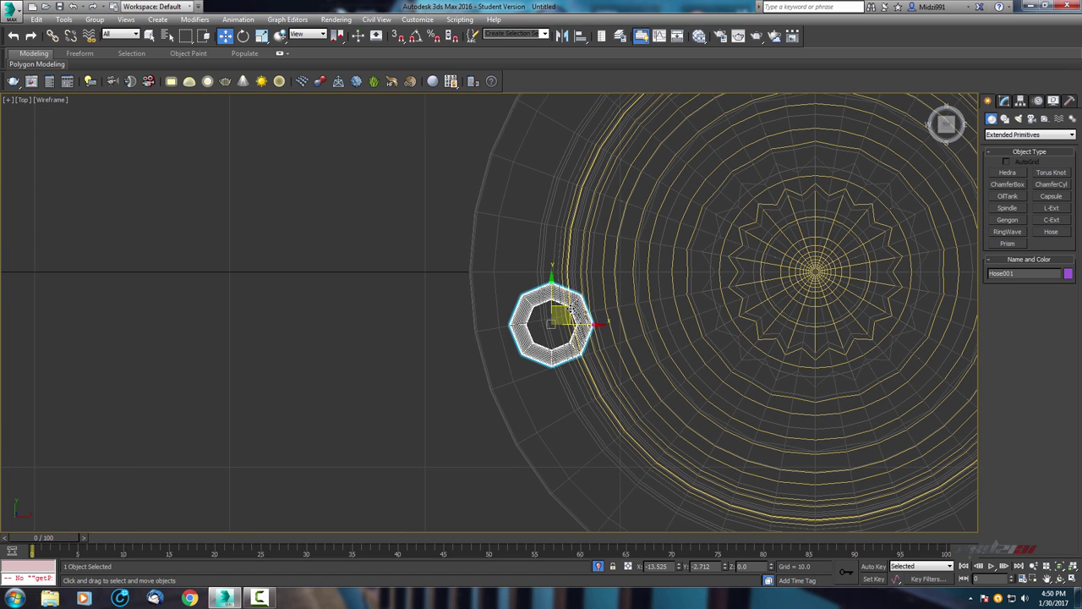
pyautogui.moveTo(570, 307); pyautogui.dragTo(540, 312)
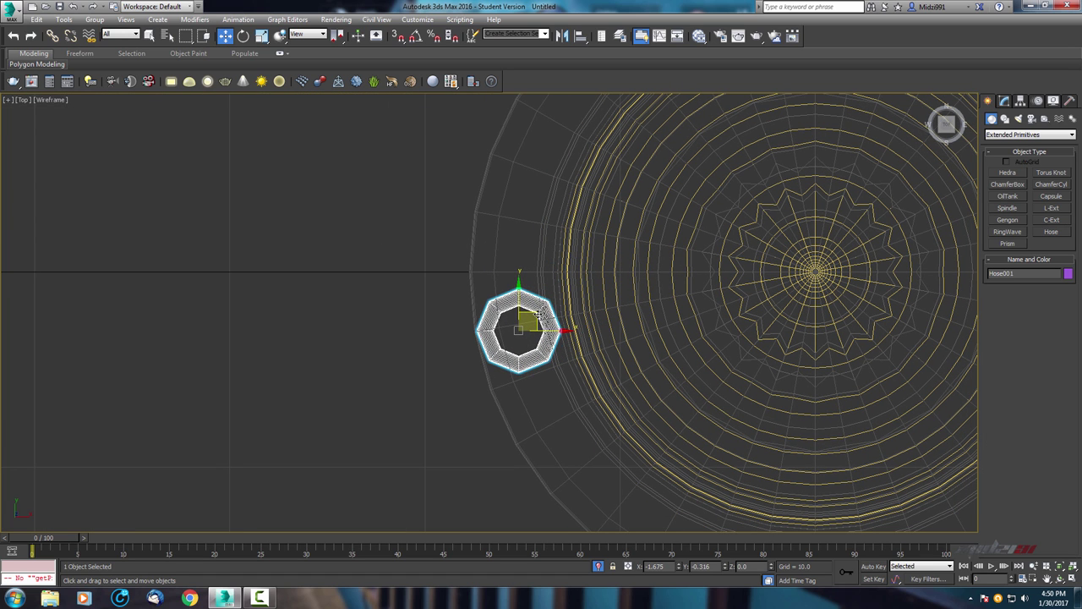
pyautogui.scroll(-2, 537, 314)
pyautogui.scroll(-2, 545, 314)
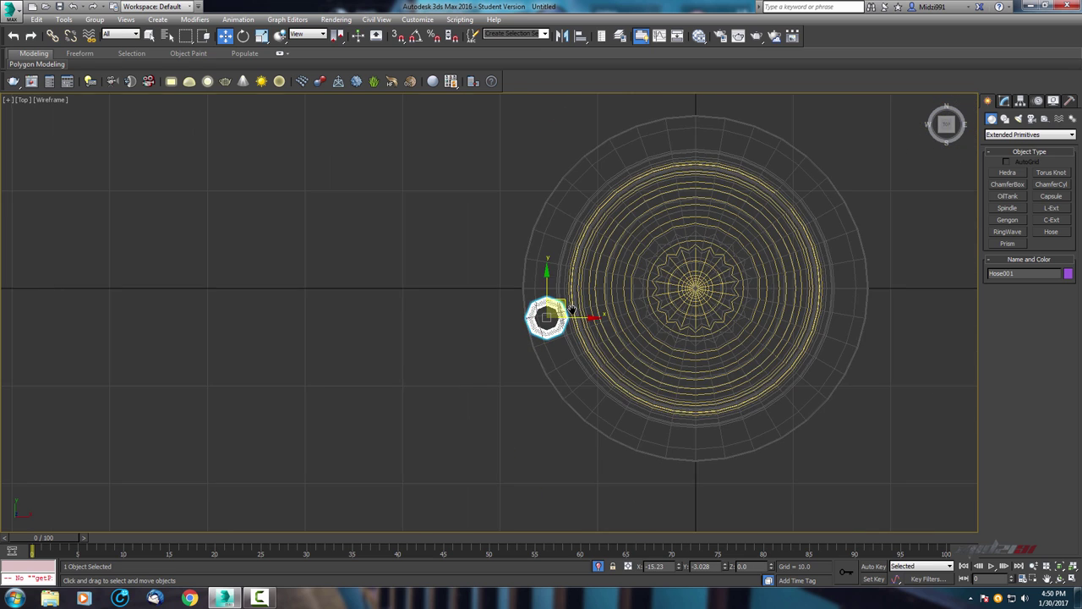
pyautogui.scroll(1, 588, 308)
pyautogui.scroll(3, 587, 308)
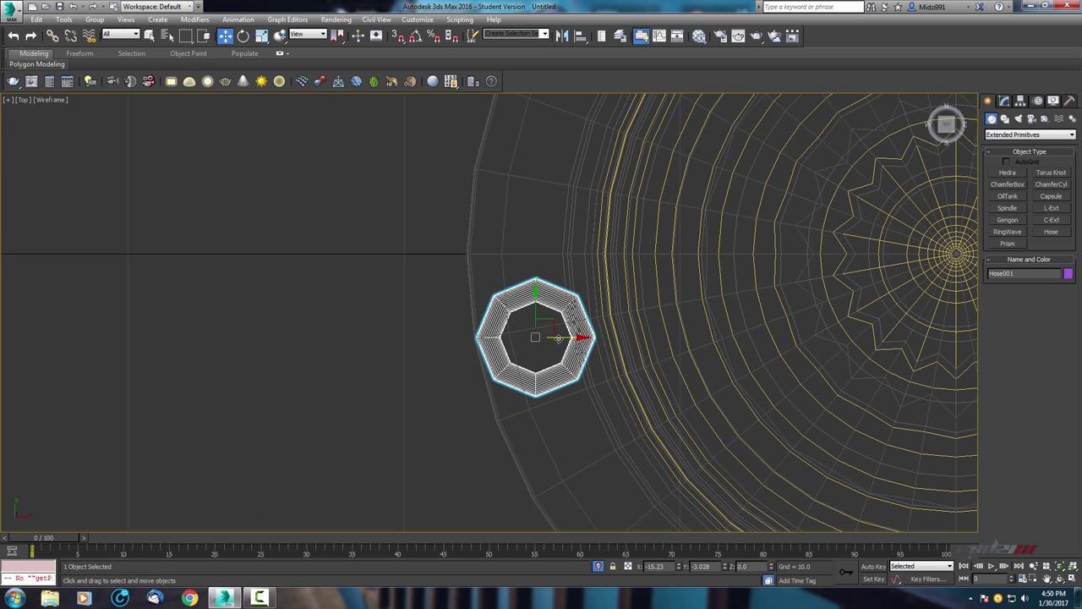
# - Scale the hose uniformly to about 62% and rotate it about -7.72° around Z
pyautogui.press('r')
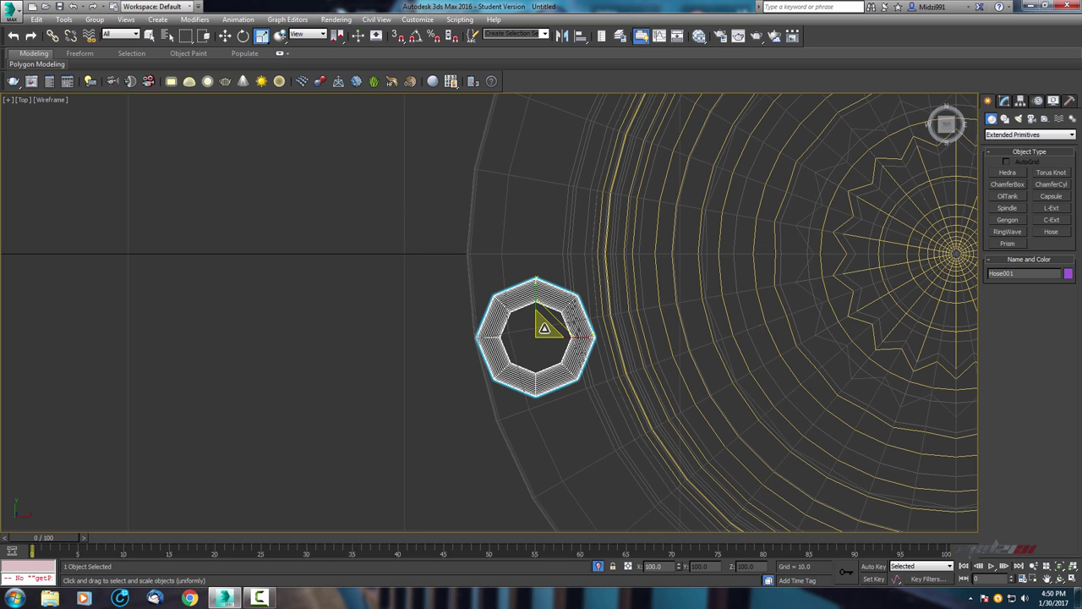
pyautogui.moveTo(545, 328)
pyautogui.mouseDown()
pyautogui.moveTo(534, 361)
pyautogui.moveTo(533, 351)
pyautogui.mouseUp()
pyautogui.press('e')
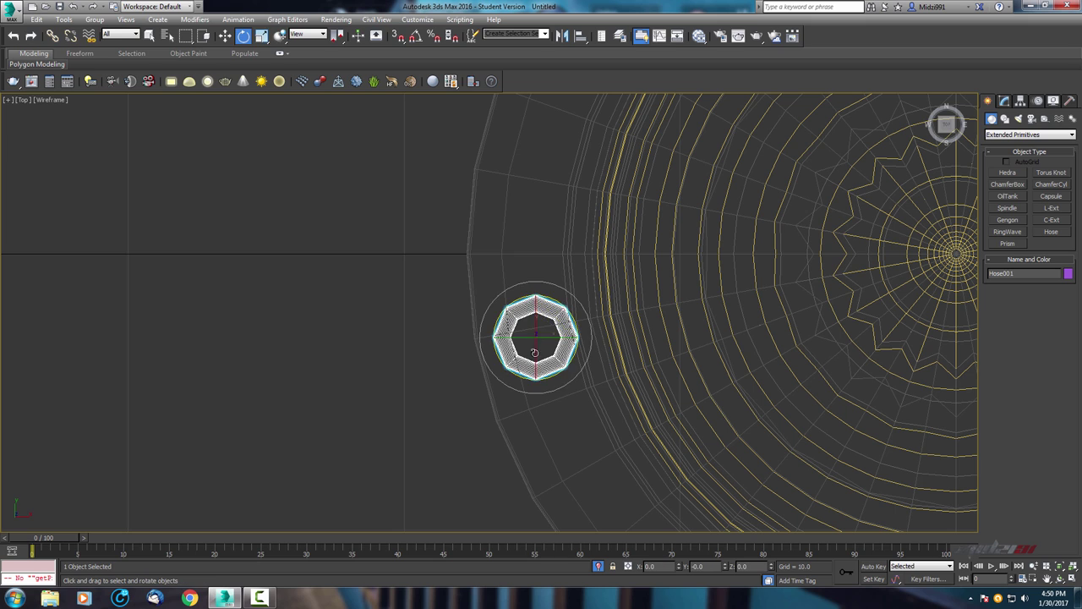
pyautogui.moveTo(572, 307); pyautogui.dragTo(538, 315)
pyautogui.press('w')
# - Lift the hose so its bottom end rests on the bottom cap
pyautogui.hotkey('alt', 'w')
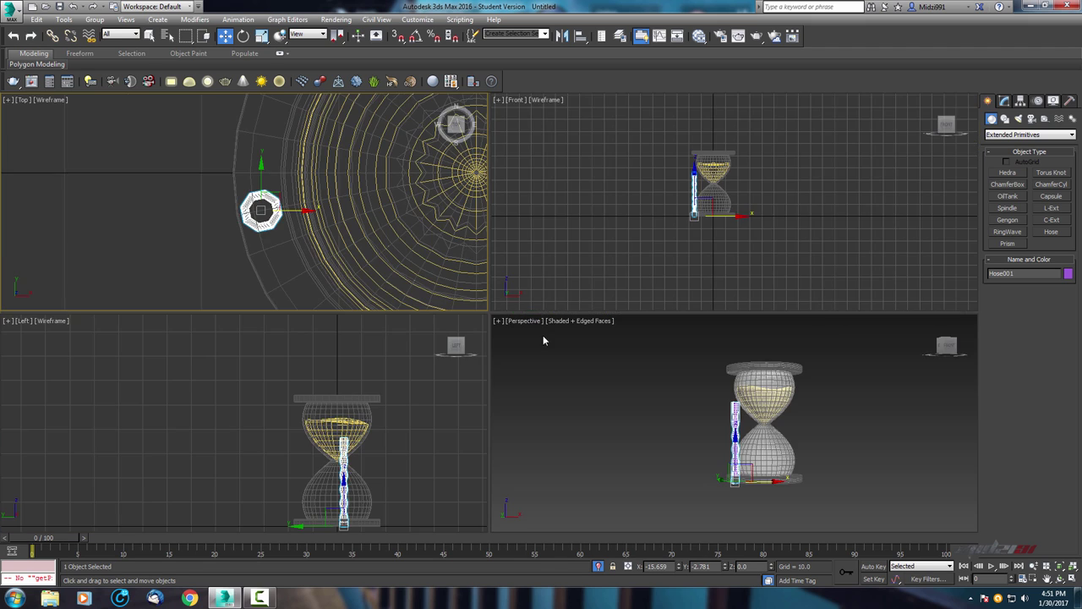
pyautogui.scroll(3, 592, 393)
pyautogui.hotkey('alt', 'w')
pyautogui.moveTo(541, 406); pyautogui.dragTo(607, 355, button='middle')
pyautogui.scroll(-2, 546, 381)
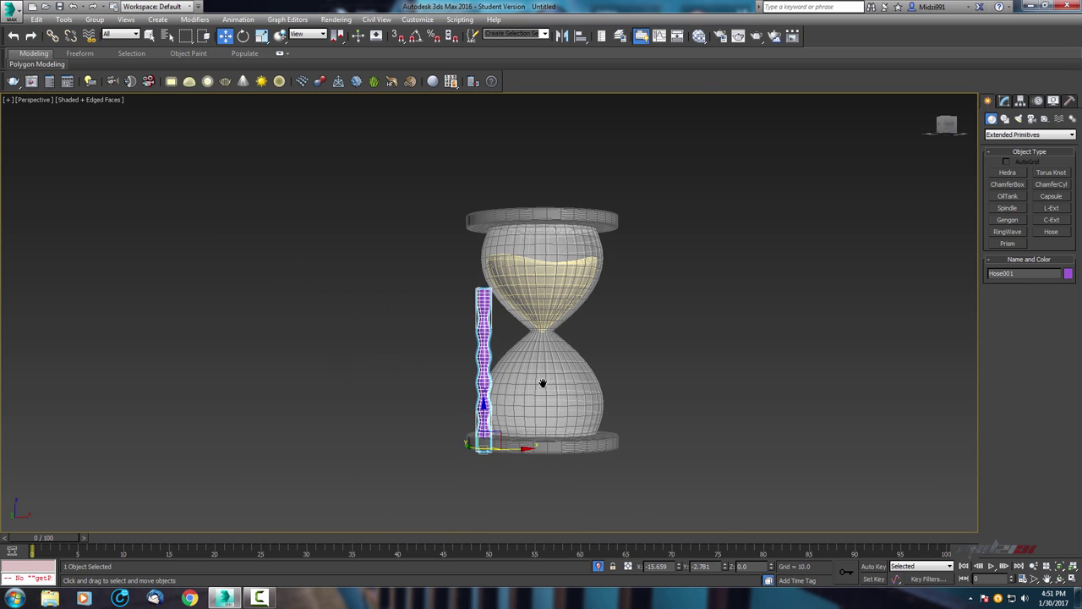
pyautogui.scroll(5, 490, 406)
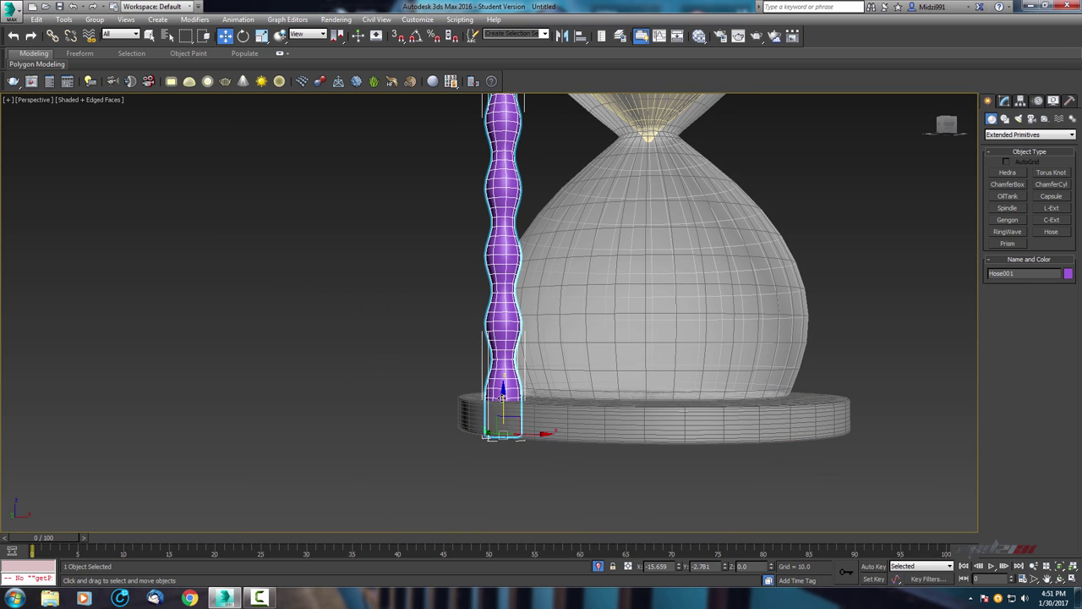
pyautogui.moveTo(502, 389); pyautogui.dragTo(502, 364)
pyautogui.hotkey('alt', 'w')
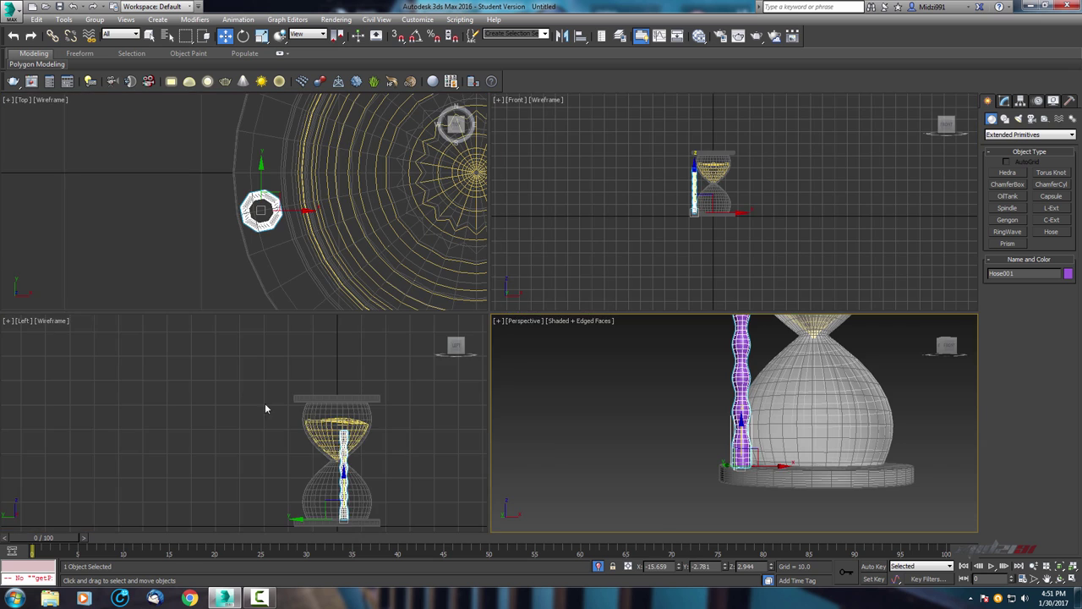
pyautogui.scroll(3, 336, 403)
pyautogui.scroll(-1, 353, 429)
pyautogui.moveTo(353, 428); pyautogui.dragTo(254, 338, button='middle')
pyautogui.scroll(2, 322, 406)
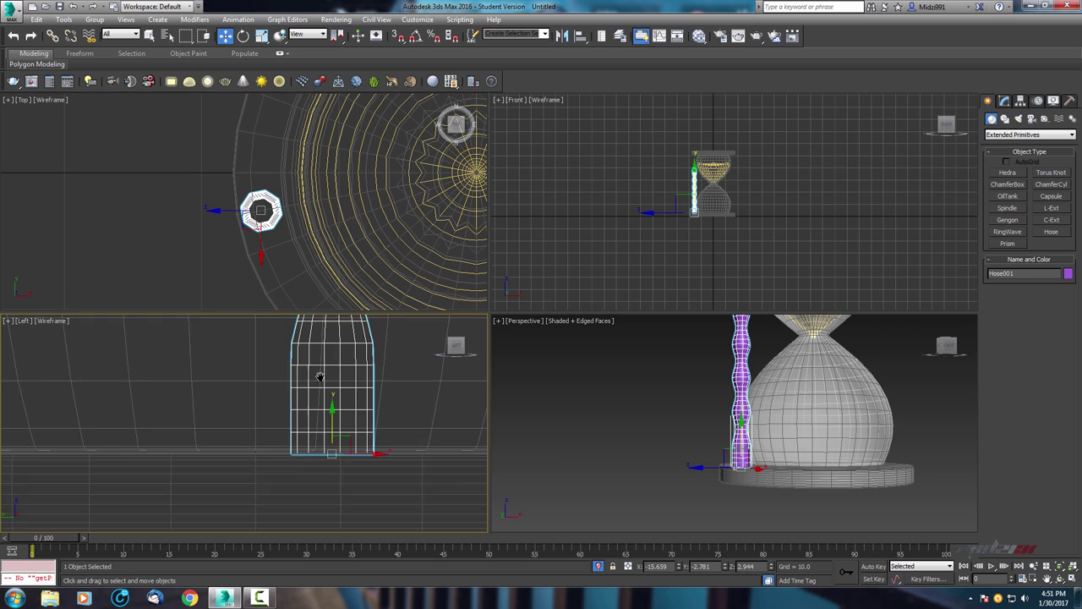
pyautogui.scroll(2, 337, 356)
pyautogui.moveTo(311, 410); pyautogui.dragTo(312, 415)
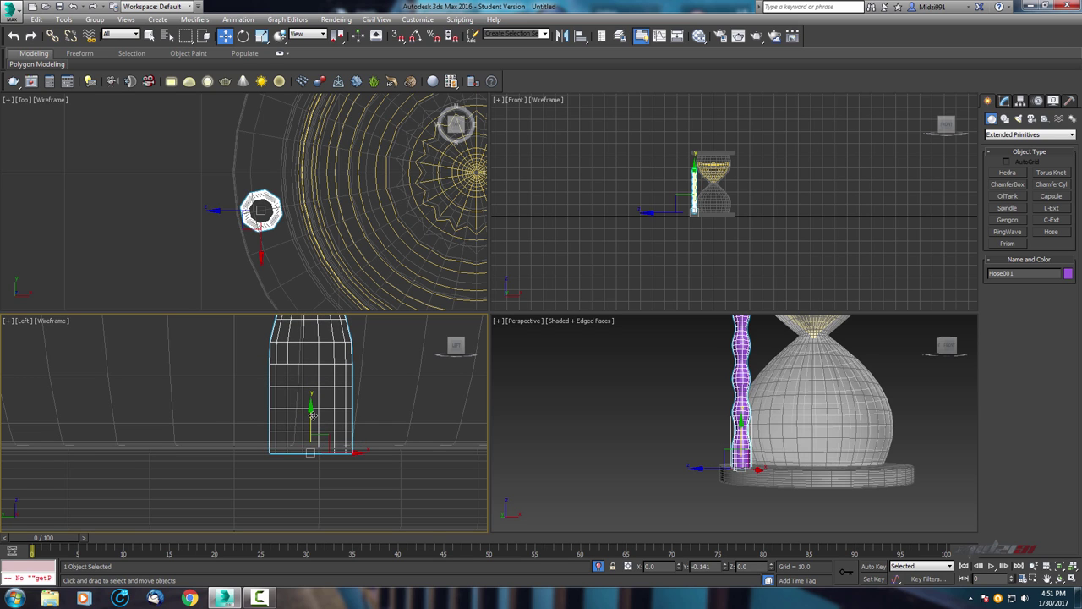
pyautogui.scroll(-2, 254, 431)
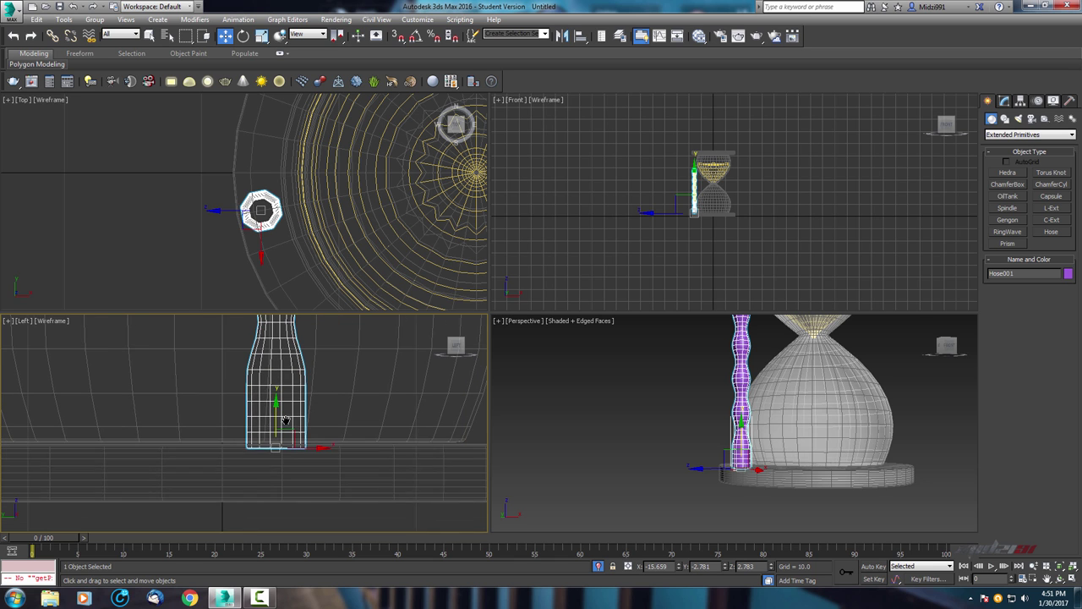
pyautogui.scroll(2, 717, 447)
pyautogui.scroll(1, 750, 467)
# - Non-uniformly scale the hose's height so it reaches exactly up to the top cap
pyautogui.hotkey('alt', 'w')
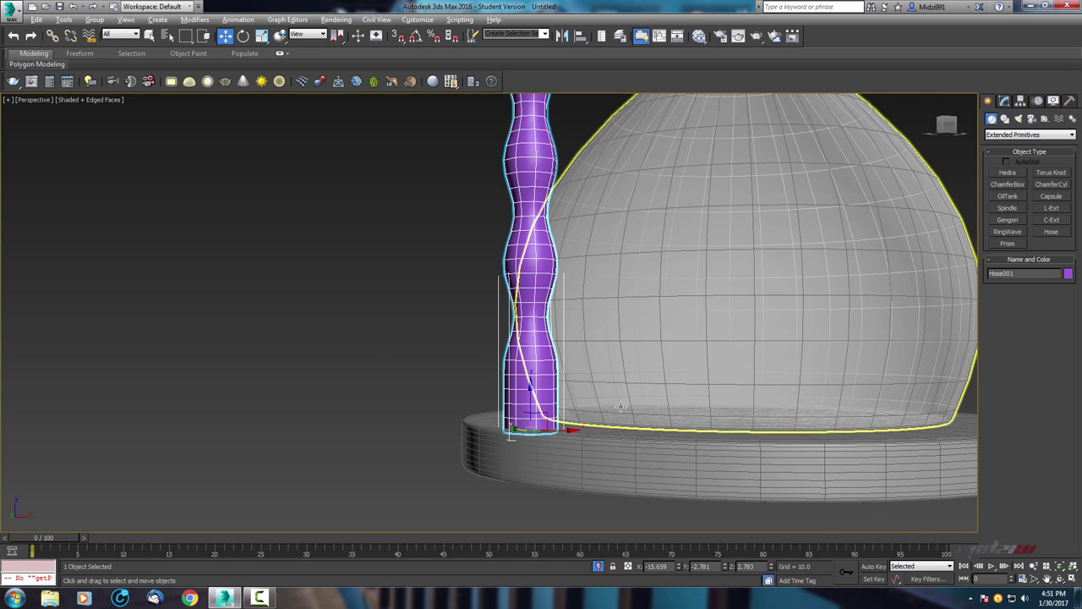
pyautogui.moveTo(697, 471)
pyautogui.keyDown('alt'); pyautogui.mouseDown(button='middle')
pyautogui.moveTo(626, 423)
pyautogui.moveTo(602, 297)
pyautogui.moveTo(564, 341)
pyautogui.moveTo(555, 287)
pyautogui.mouseUp(button='middle'); pyautogui.keyUp('alt')
pyautogui.scroll(-1, 651, 436)
pyautogui.scroll(-2, 602, 298)
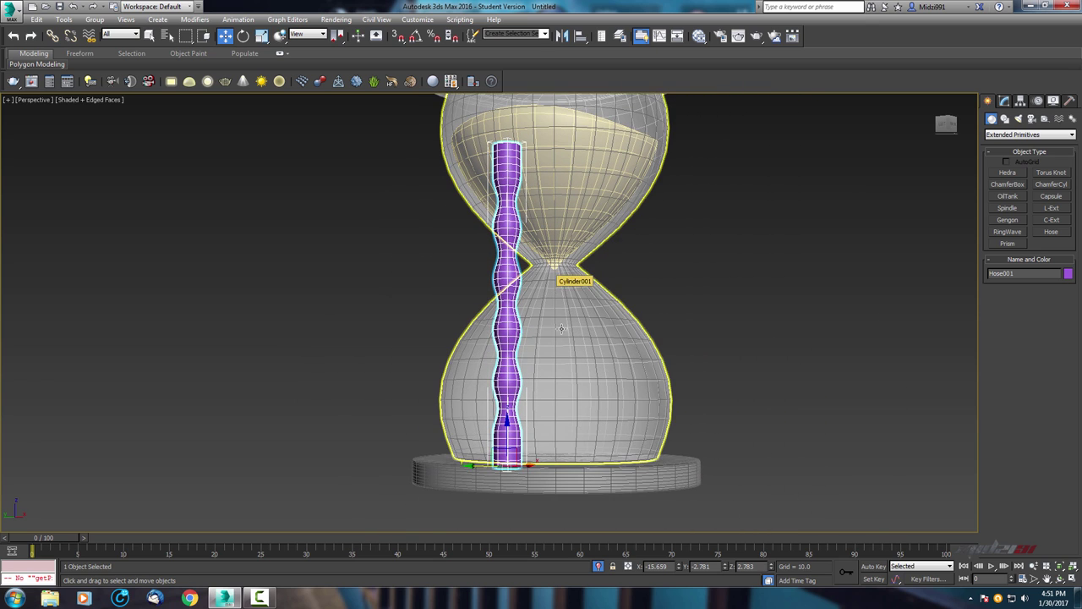
pyautogui.press('r')
pyautogui.scroll(-2, 566, 317)
pyautogui.hotkey('alt', 'w')
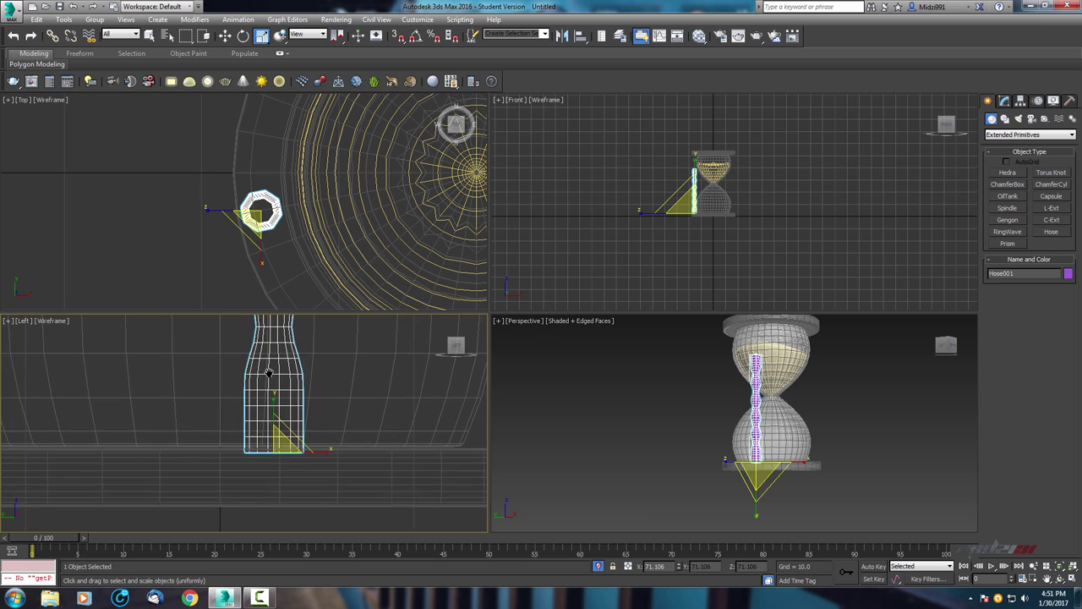
pyautogui.scroll(-3, 268, 372)
pyautogui.press('r')
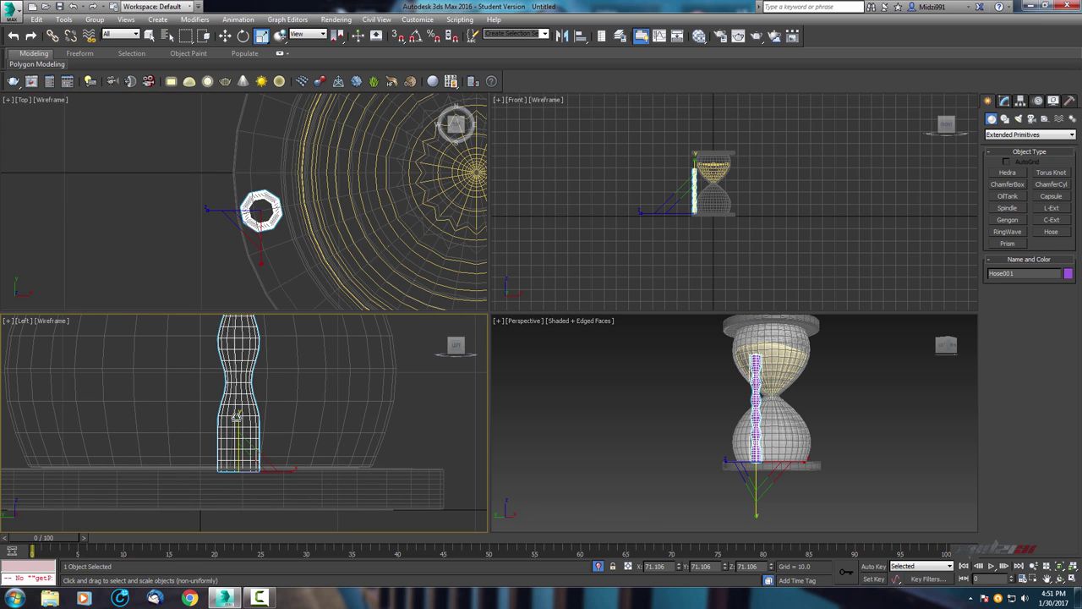
pyautogui.moveTo(236, 415); pyautogui.dragTo(237, 401)
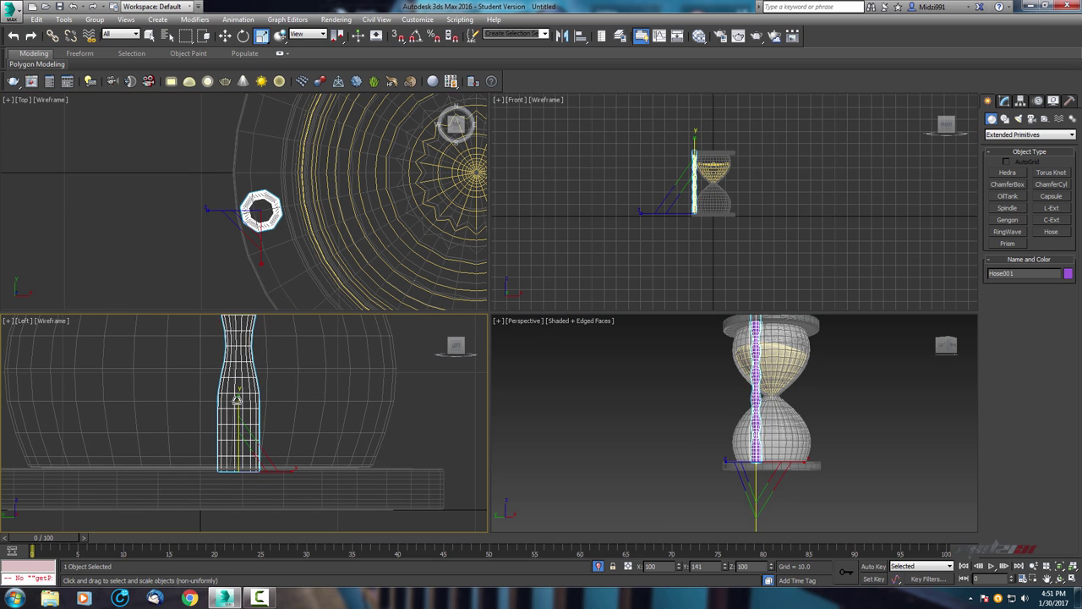
pyautogui.press('r')
pyautogui.scroll(1, 763, 177)
pyautogui.scroll(3, 877, 251)
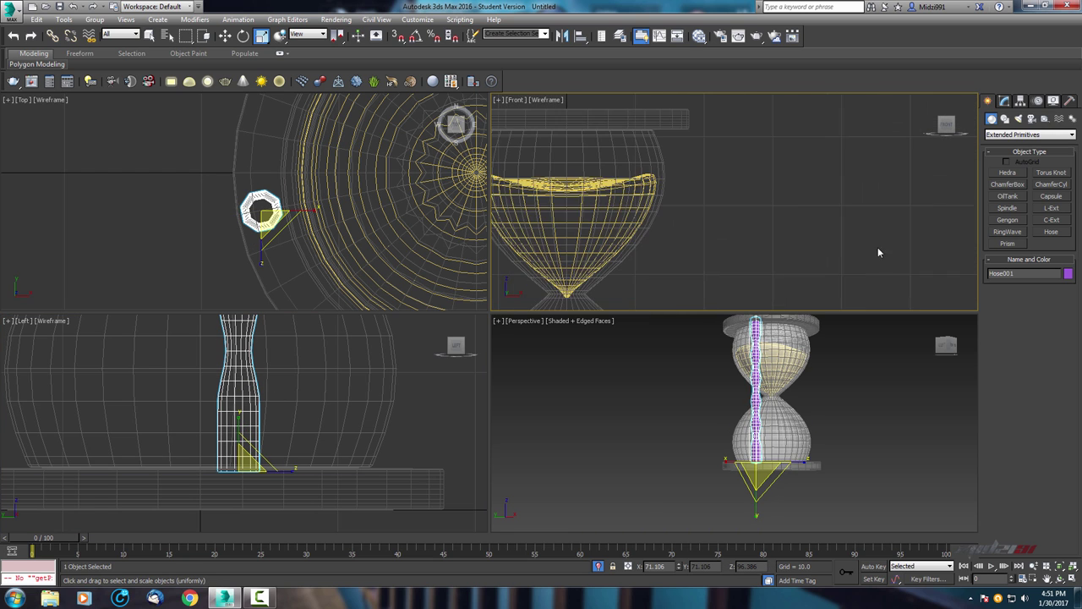
pyautogui.scroll(2, 868, 237)
pyautogui.scroll(2, 782, 164)
pyautogui.scroll(2, 764, 198)
pyautogui.scroll(3, 764, 175)
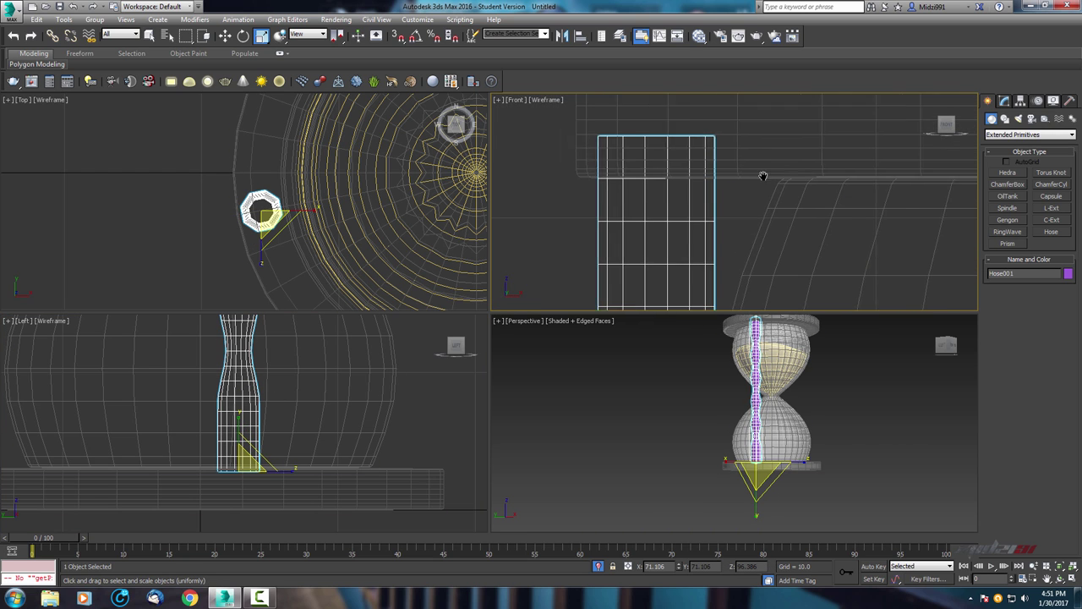
pyautogui.click(240, 419)
pyautogui.press('r')
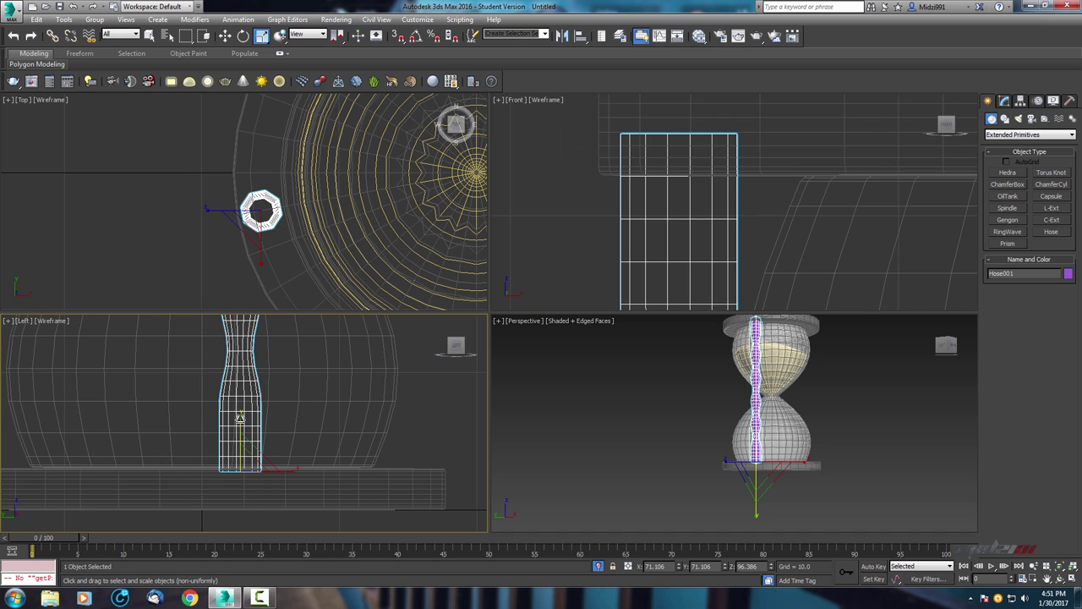
pyautogui.moveTo(240, 419); pyautogui.dragTo(240, 420)
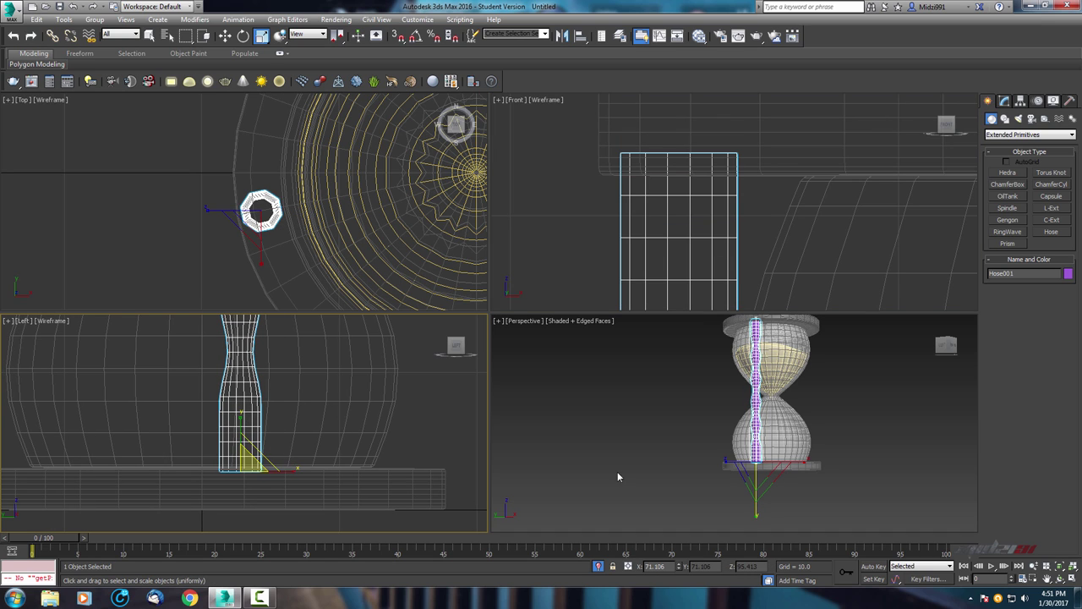
pyautogui.scroll(-2, 617, 477)
pyautogui.scroll(2, 617, 476)
# - Switch the perspective view to smooth shading without edges and orbit to a front view
pyautogui.hotkey('alt', 'w')
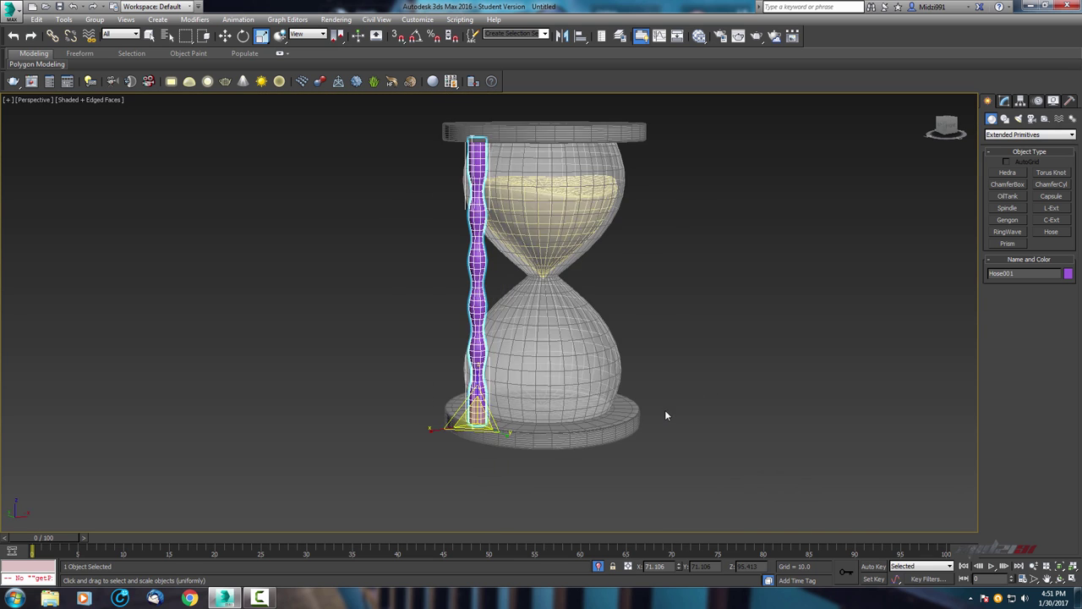
pyautogui.scroll(2, 580, 338)
pyautogui.scroll(3, 554, 328)
pyautogui.press('F4')
pyautogui.scroll(-4, 550, 321)
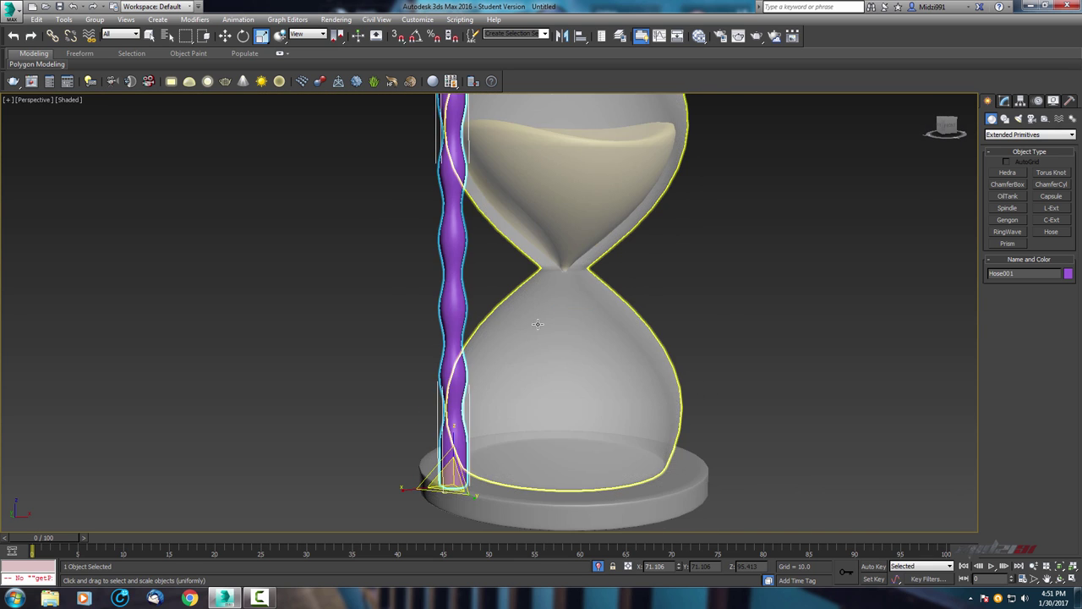
pyautogui.keyDown('alt'); pyautogui.moveTo(550, 322); pyautogui.dragTo(587, 279, button='middle'); pyautogui.keyUp('alt')
# - In the Modify panel, lower the hose's Cycles from 5 to 2
pyautogui.click(1006, 101)
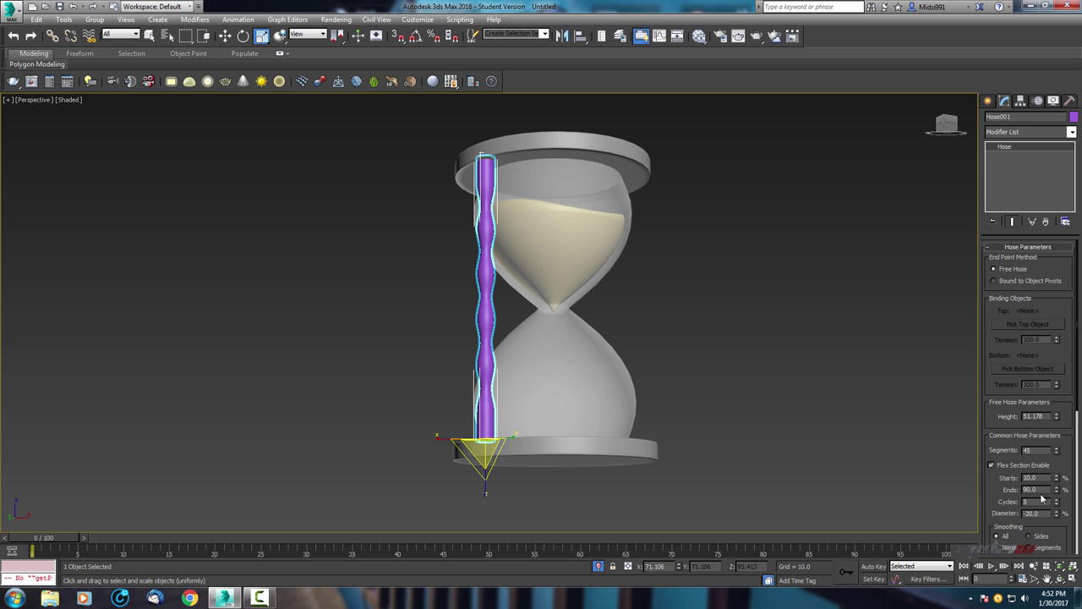
pyautogui.moveTo(586, 238)
pyautogui.keyDown('alt'); pyautogui.mouseDown(button='middle')
pyautogui.moveTo(620, 263)
pyautogui.moveTo(727, 280)
pyautogui.moveTo(652, 271)
pyautogui.moveTo(609, 243)
pyautogui.moveTo(708, 262)
pyautogui.mouseUp(button='middle'); pyautogui.keyUp('alt')
pyautogui.scroll(3, 605, 251)
pyautogui.scroll(-5, 611, 237)
pyautogui.scroll(2, 670, 240)
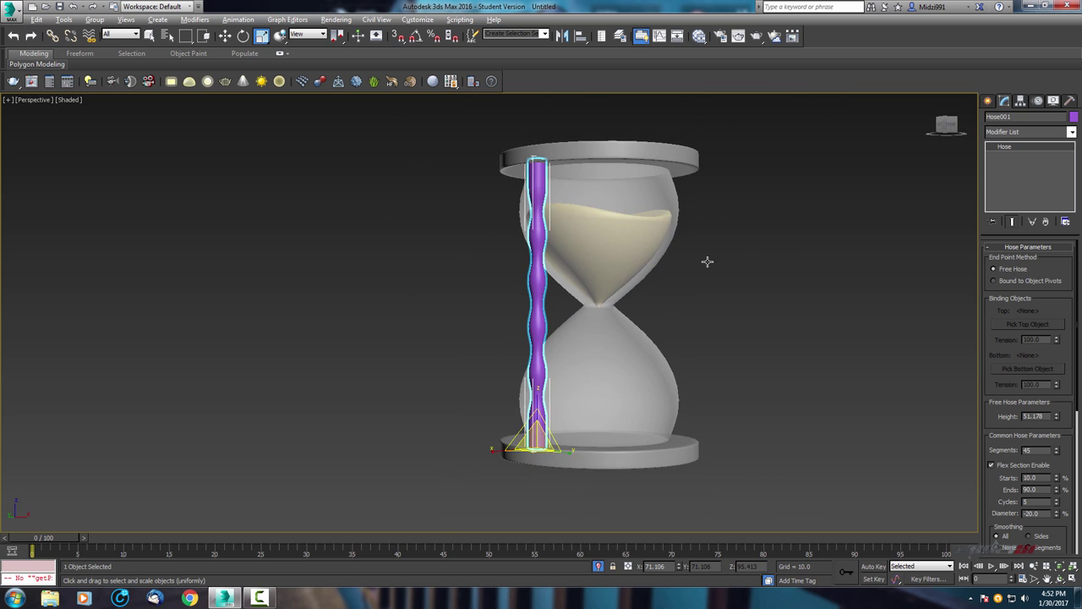
pyautogui.click(1057, 505)
pyautogui.click(1057, 504)
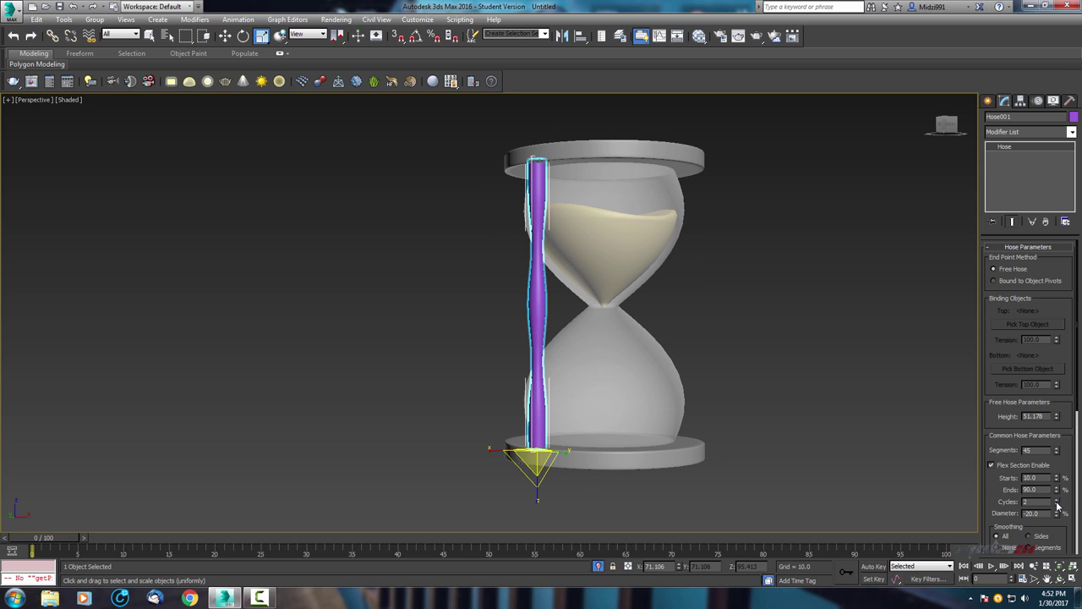
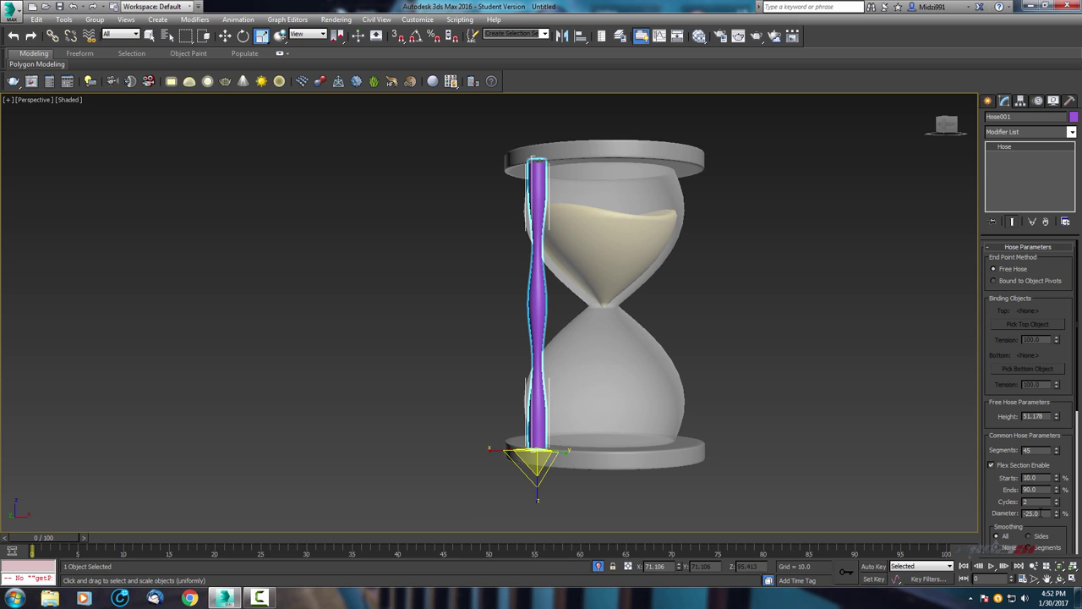
# - Inspect the purple hose pillar and centre it in the Top viewport
pyautogui.moveTo(681, 335)
pyautogui.keyDown('alt'); pyautogui.mouseDown(button='middle')
pyautogui.moveTo(791, 342)
pyautogui.moveTo(864, 329)
pyautogui.moveTo(669, 343)
pyautogui.moveTo(700, 337)
pyautogui.moveTo(626, 328)
pyautogui.moveTo(609, 356)
pyautogui.moveTo(616, 333)
pyautogui.moveTo(631, 340)
pyautogui.mouseUp(button='middle'); pyautogui.keyUp('alt')
pyautogui.scroll(3, 674, 317)
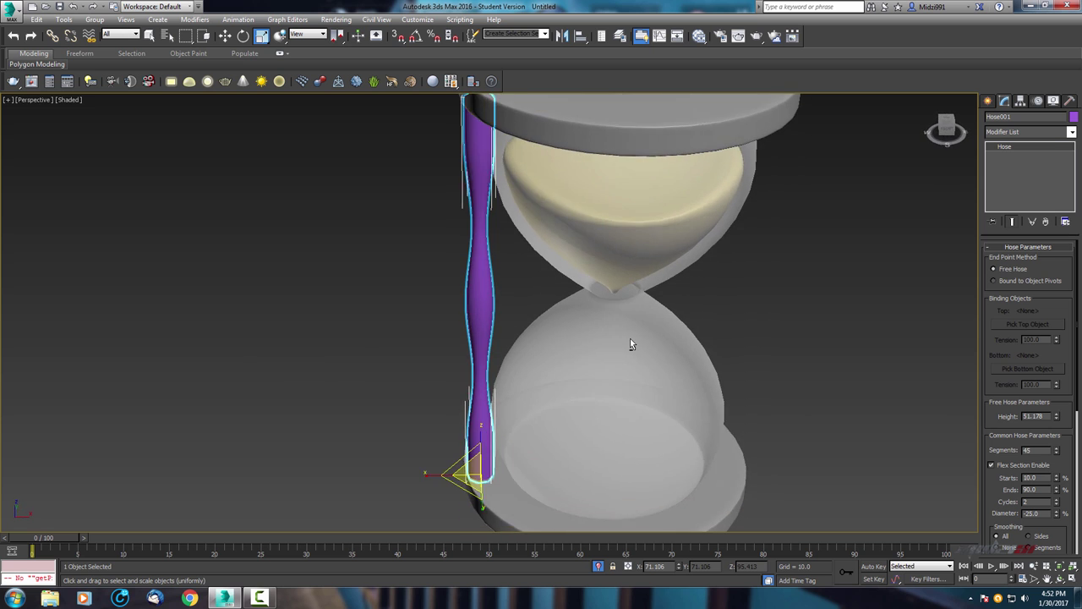
pyautogui.hotkey('alt', 'w')
pyautogui.middleClick(324, 370)
pyautogui.scroll(1, 325, 370)
pyautogui.scroll(2, 358, 217)
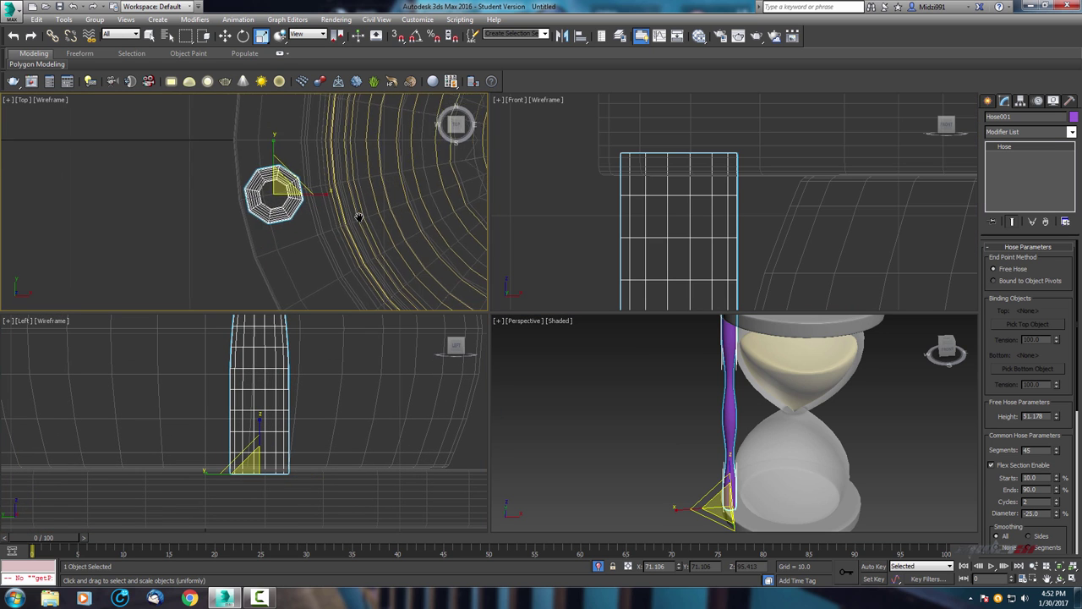
pyautogui.scroll(2, 422, 261)
pyautogui.scroll(2, 430, 260)
pyautogui.moveTo(430, 260)
pyautogui.mouseDown(button='middle')
pyautogui.moveTo(460, 264)
pyautogui.moveTo(373, 219)
pyautogui.mouseUp(button='middle')
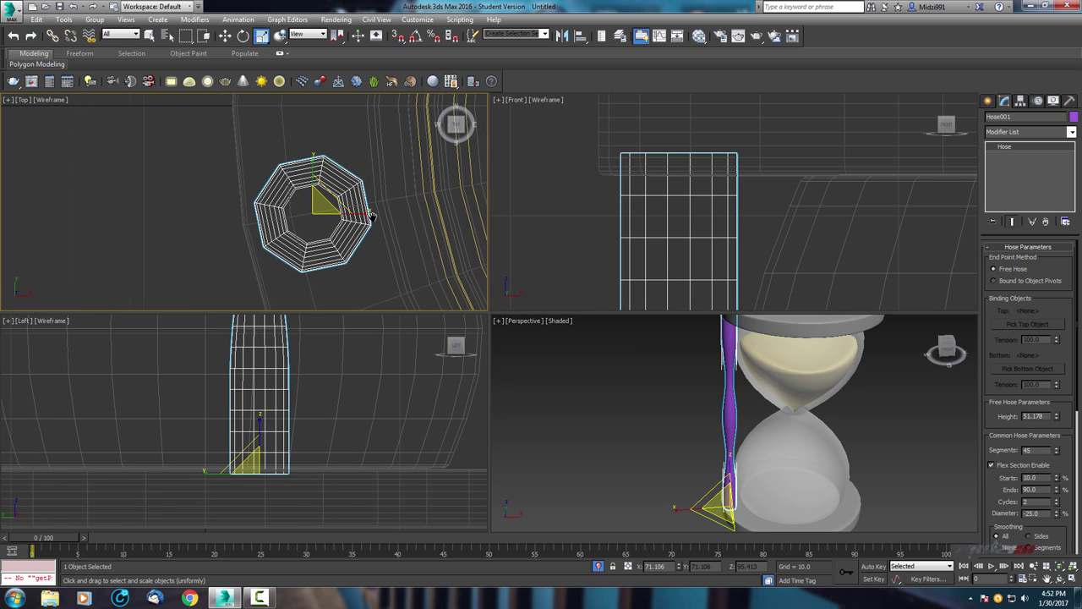
pyautogui.hotkey('alt', 'w')
pyautogui.moveTo(442, 257); pyautogui.dragTo(473, 255, button='middle')
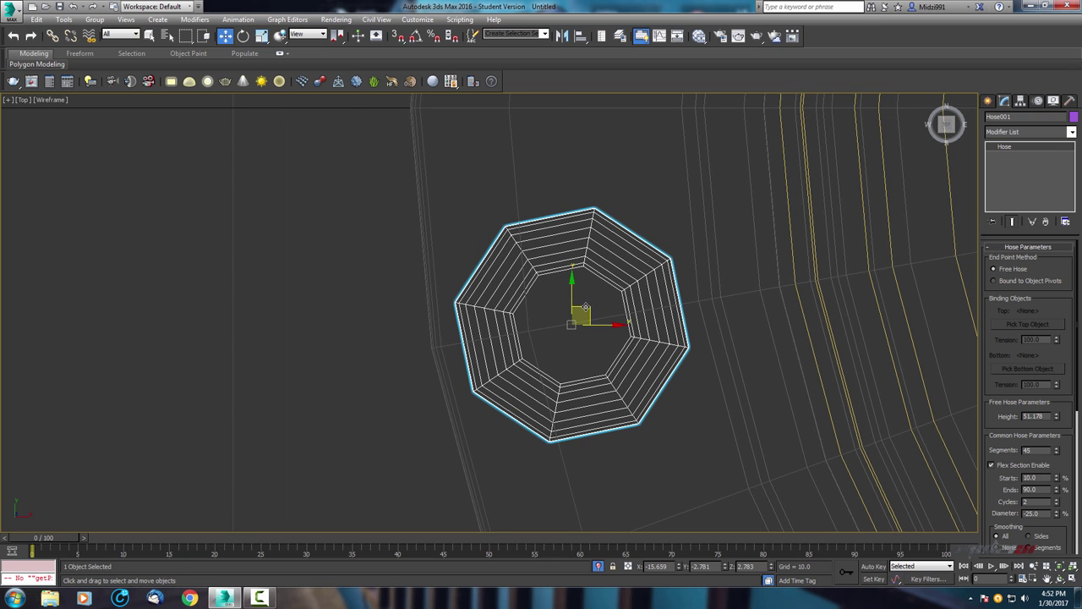
pyautogui.hotkey('alt', 'w')
pyautogui.scroll(3, 752, 433)
# - Shift-drag a copy of the hose to the opposite side of the ringed base
pyautogui.hotkey('alt', 'w')
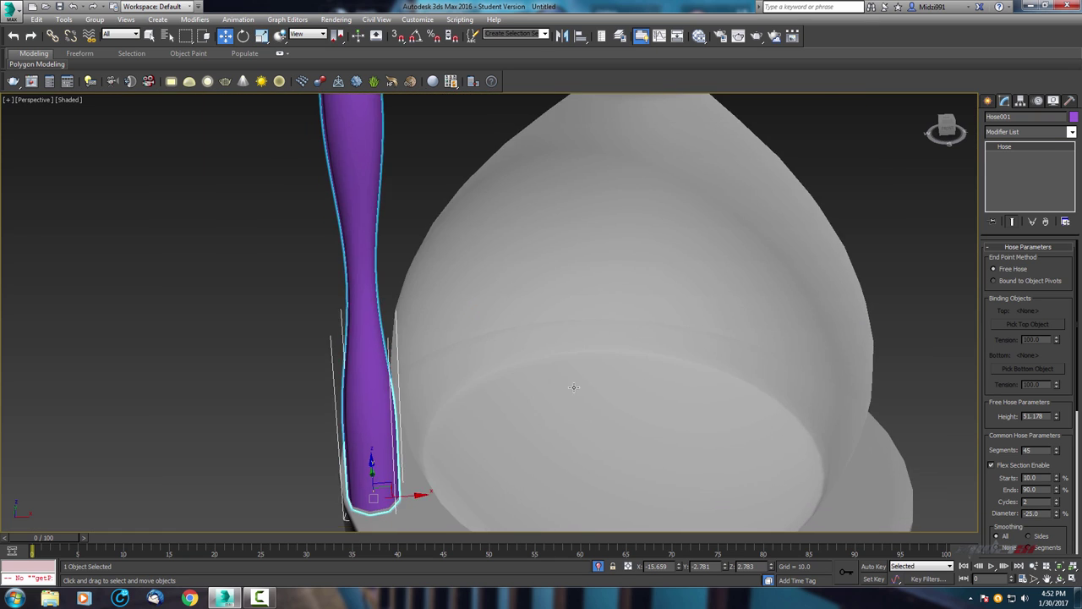
pyautogui.scroll(1, 662, 328)
pyautogui.scroll(-2, 662, 328)
pyautogui.moveTo(662, 328)
pyautogui.keyDown('alt'); pyautogui.mouseDown(button='middle')
pyautogui.moveTo(611, 411)
pyautogui.moveTo(575, 350)
pyautogui.moveTo(418, 464)
pyautogui.moveTo(283, 439)
pyautogui.moveTo(378, 439)
pyautogui.moveTo(569, 365)
pyautogui.moveTo(647, 358)
pyautogui.moveTo(671, 379)
pyautogui.mouseUp(button='middle'); pyautogui.keyUp('alt')
pyautogui.scroll(-3, 377, 440)
pyautogui.scroll(-2, 377, 439)
pyautogui.scroll(-2, 377, 440)
pyautogui.hotkey('alt', 'w')
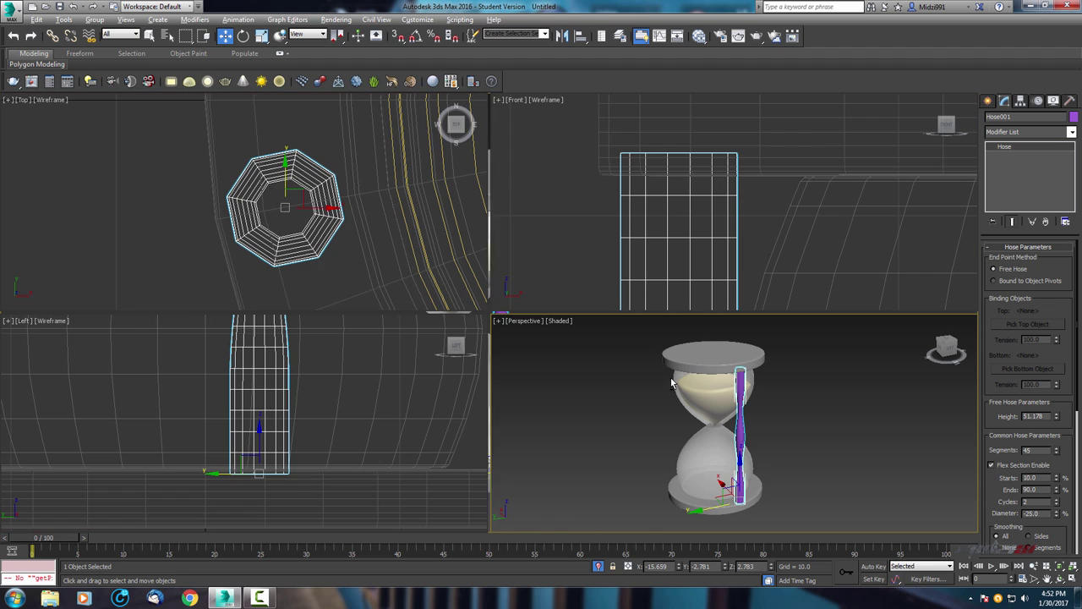
pyautogui.scroll(-3, 288, 213)
pyautogui.scroll(-2, 289, 212)
pyautogui.hotkey('alt', 'w')
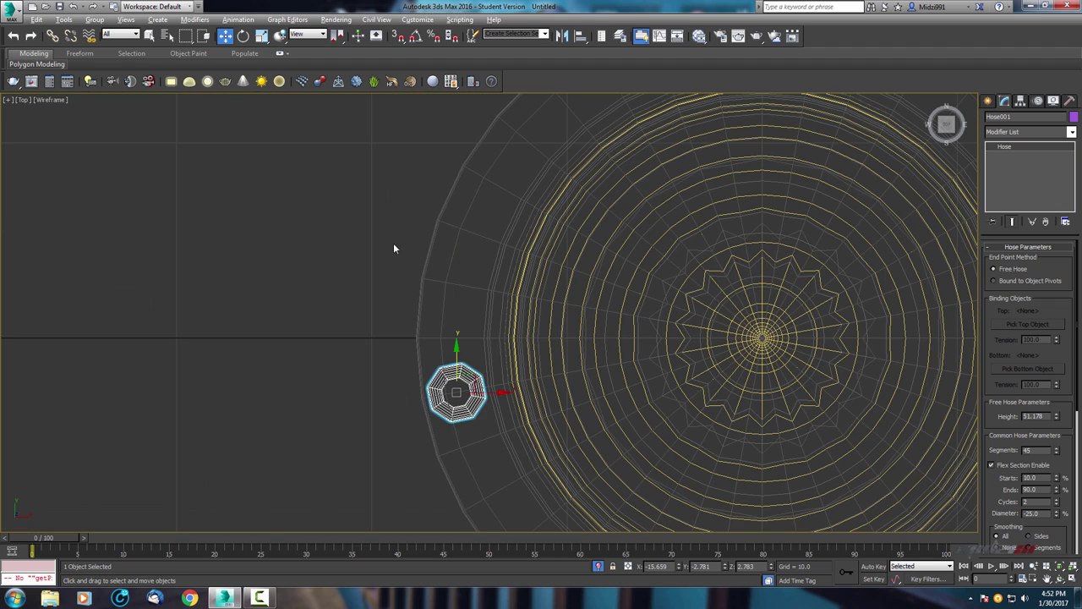
pyautogui.moveTo(605, 355)
pyautogui.mouseDown(button='middle')
pyautogui.moveTo(463, 307)
pyautogui.moveTo(459, 346)
pyautogui.mouseUp(button='middle')
pyautogui.scroll(-2, 463, 307)
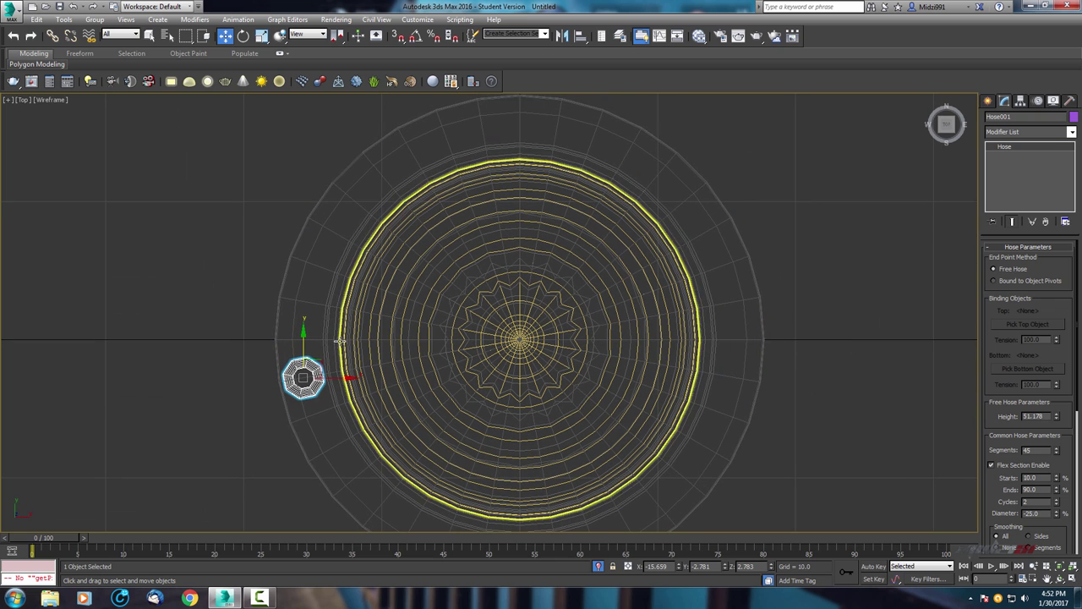
pyautogui.keyDown('shift'); pyautogui.moveTo(317, 359); pyautogui.dragTo(749, 283); pyautogui.keyUp('shift')
# - Confirm the Hose002 copy and nudge it onto the rim opposite Hose001
pyautogui.click(548, 344)
pyautogui.scroll(5, 722, 302)
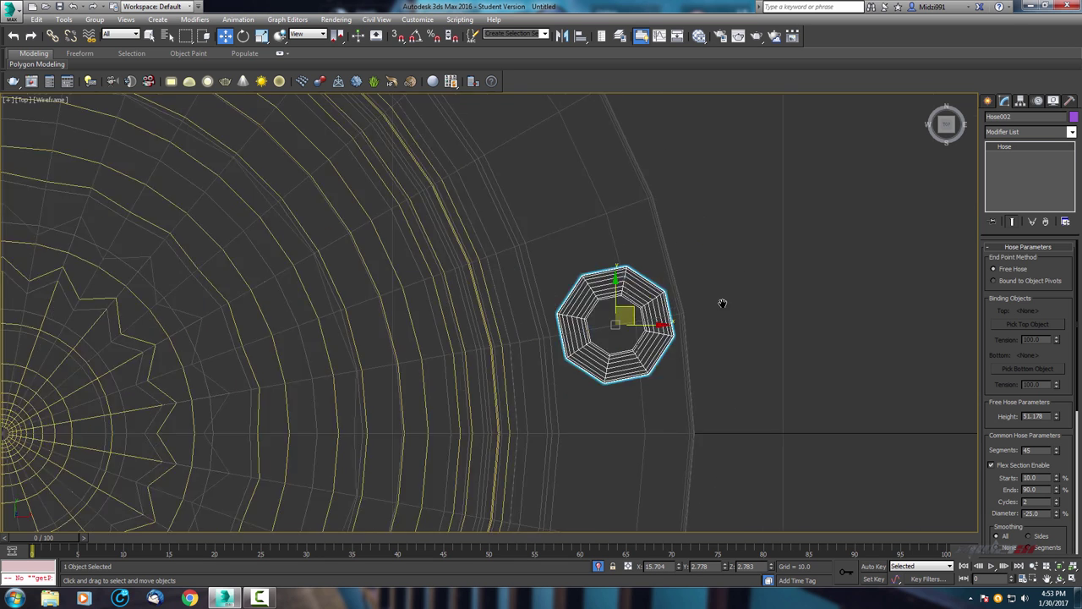
pyautogui.scroll(3, 722, 303)
pyautogui.scroll(-1, 780, 302)
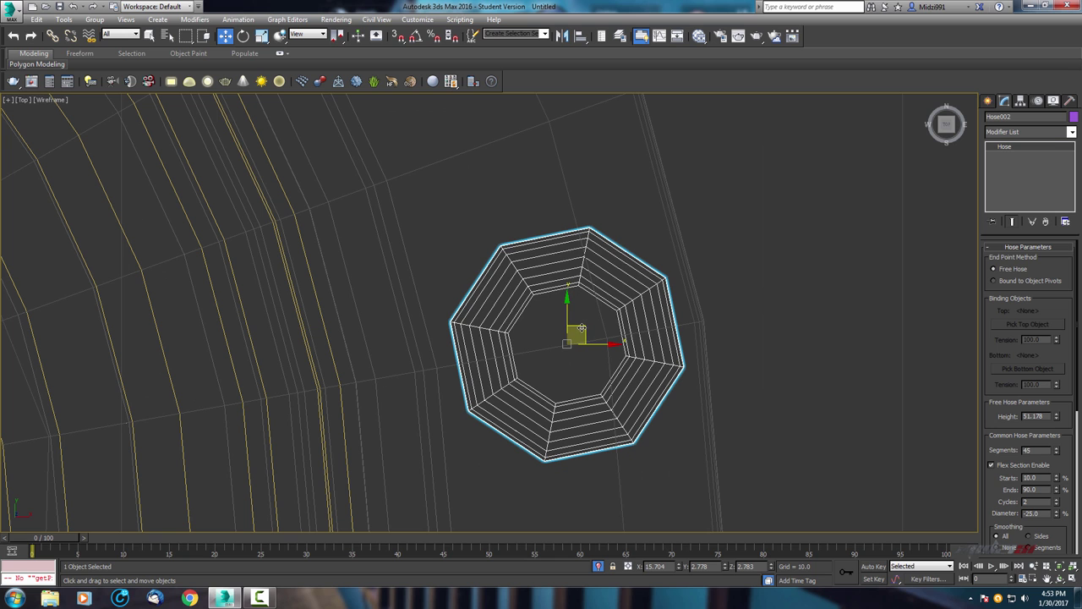
pyautogui.moveTo(582, 328); pyautogui.dragTo(579, 329)
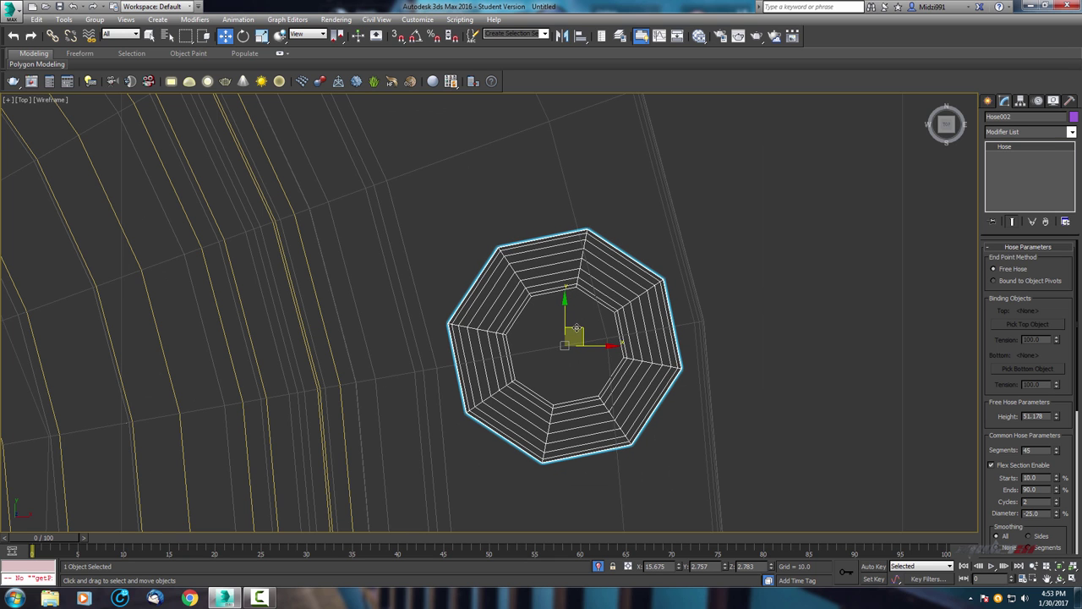
# - Add Hose001 to the selection so both hoses are selected
pyautogui.scroll(-2, 576, 328)
pyautogui.scroll(-4, 507, 338)
pyautogui.scroll(-3, 422, 351)
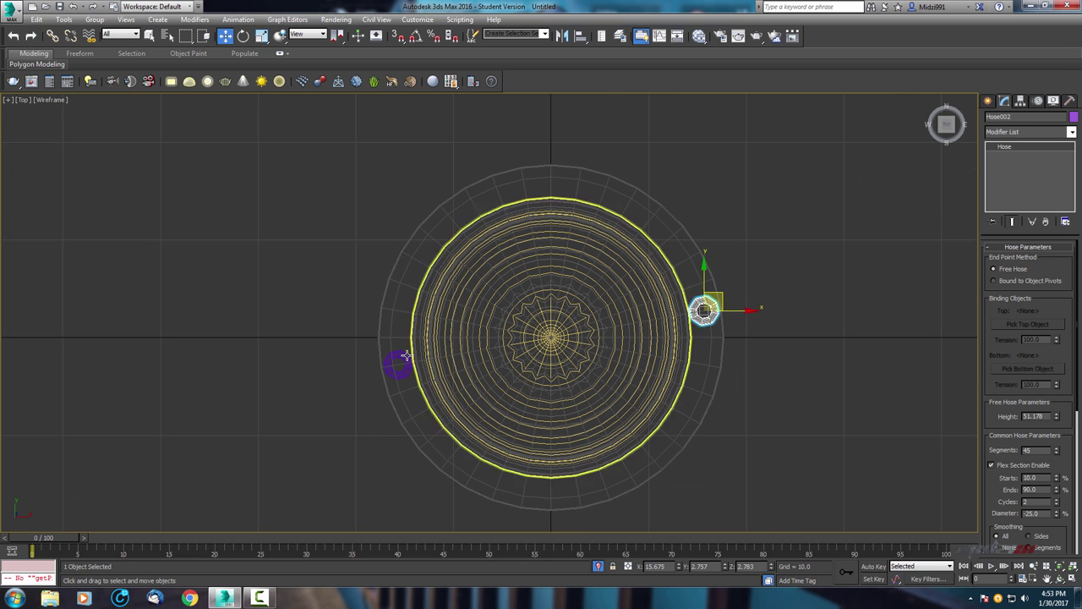
pyautogui.keyDown('ctrl'); pyautogui.click(404, 357); pyautogui.keyUp('ctrl')
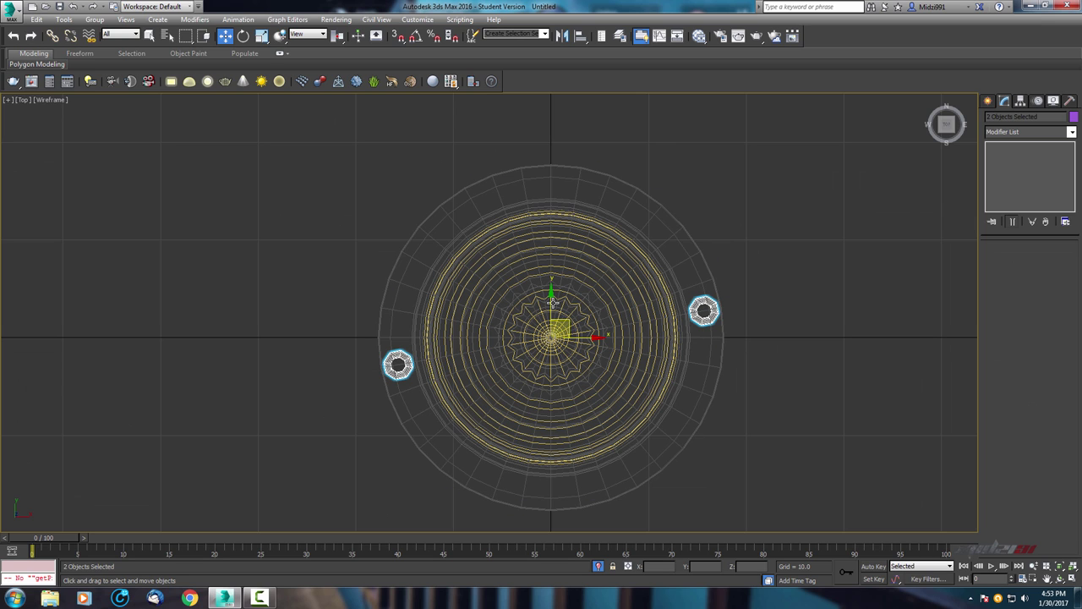
# - Rotate-copy both hoses -85° about the centre to make two more pillars
pyautogui.press('e')
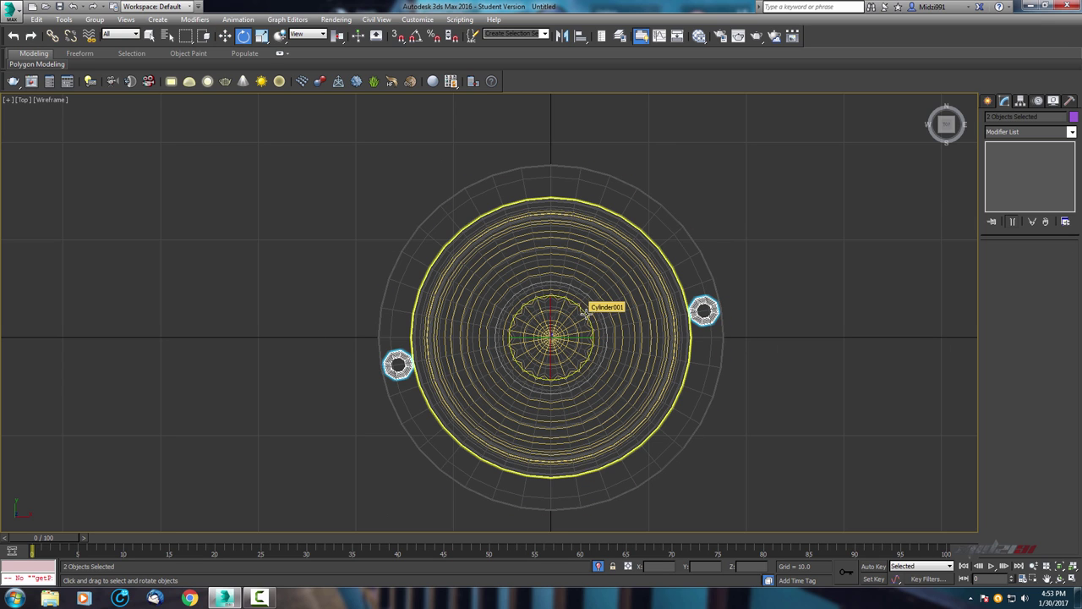
pyautogui.keyDown('shift'); pyautogui.moveTo(573, 301); pyautogui.dragTo(615, 350); pyautogui.keyUp('shift')
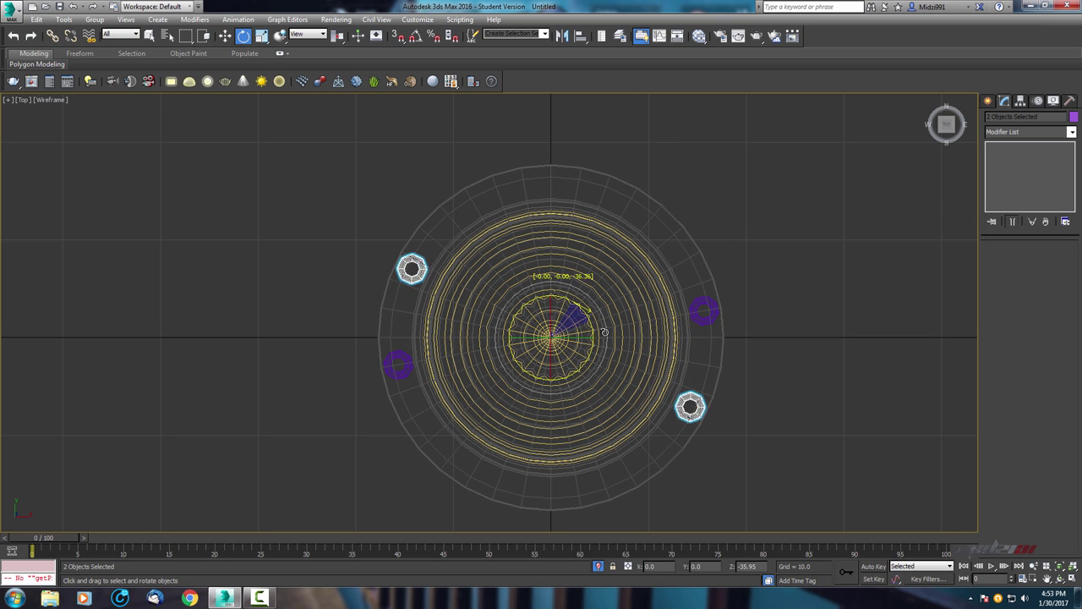
pyautogui.click(596, 347)
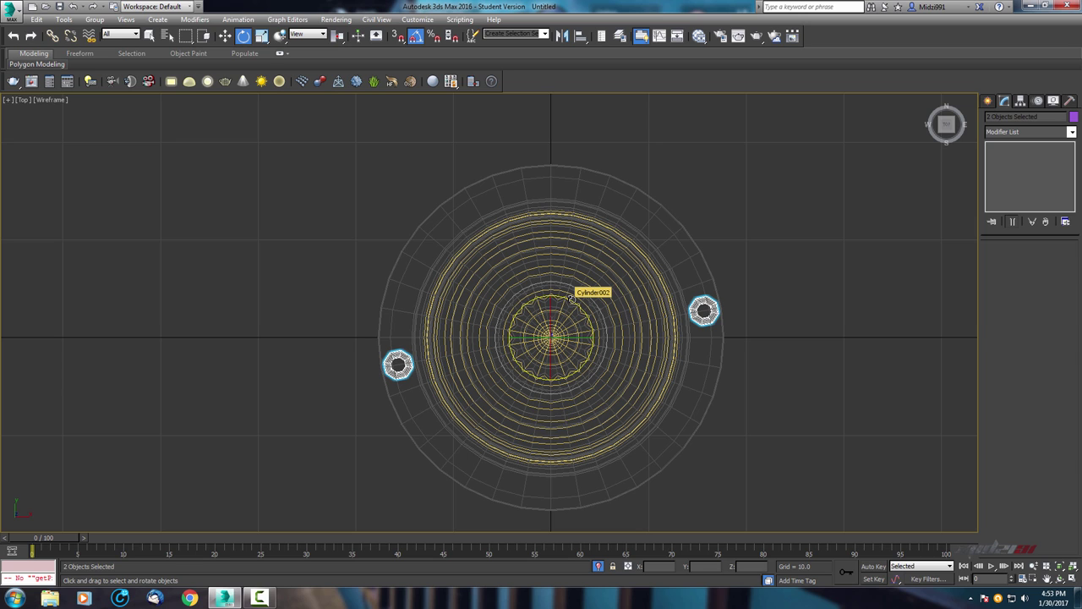
pyautogui.moveTo(571, 300); pyautogui.dragTo(594, 348)
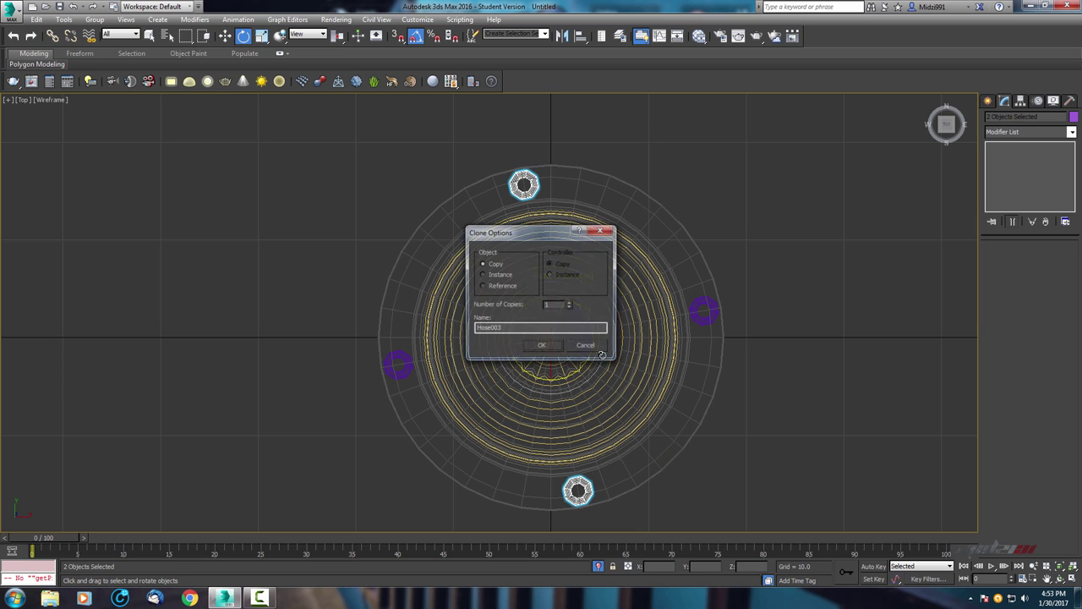
pyautogui.click(542, 347)
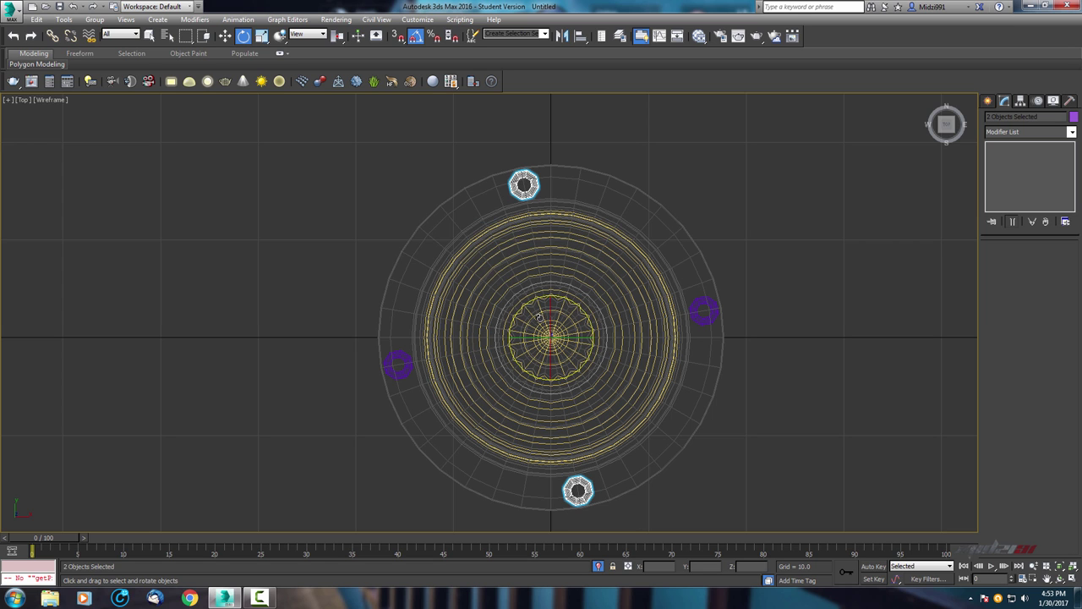
pyautogui.hotkey('alt', 'w')
pyautogui.hotkey('alt', 'w')
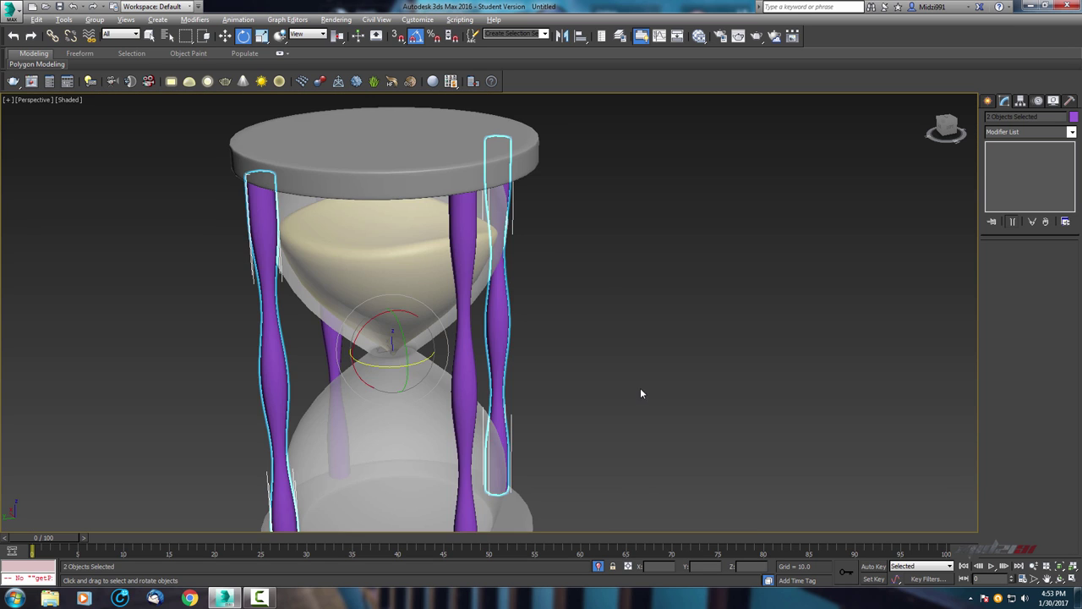
# - Deselect everything and orbit to view the four pillars from slightly above
pyautogui.scroll(-5, 640, 393)
pyautogui.moveTo(640, 393)
pyautogui.keyDown('alt'); pyautogui.mouseDown(button='middle')
pyautogui.moveTo(710, 343)
pyautogui.moveTo(681, 398)
pyautogui.moveTo(610, 419)
pyautogui.moveTo(415, 355)
pyautogui.moveTo(516, 385)
pyautogui.moveTo(643, 374)
pyautogui.moveTo(512, 369)
pyautogui.mouseUp(button='middle'); pyautogui.keyUp('alt')
pyautogui.click(682, 399)
pyautogui.scroll(3, 433, 361)
pyautogui.scroll(3, 572, 387)
pyautogui.scroll(-2, 587, 374)
pyautogui.scroll(-2, 589, 389)
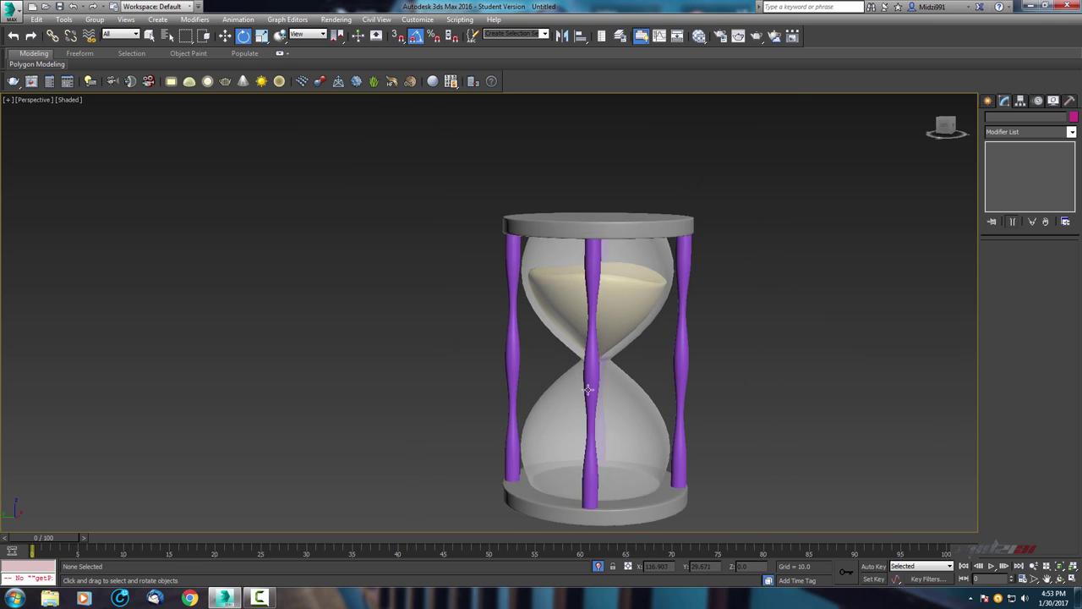
pyautogui.moveTo(588, 389)
pyautogui.keyDown('alt'); pyautogui.mouseDown(button='middle')
pyautogui.moveTo(681, 394)
pyautogui.moveTo(549, 380)
pyautogui.moveTo(569, 409)
pyautogui.moveTo(524, 397)
pyautogui.moveTo(493, 331)
pyautogui.moveTo(435, 419)
pyautogui.moveTo(503, 386)
pyautogui.moveTo(447, 398)
pyautogui.moveTo(503, 396)
pyautogui.moveTo(594, 313)
pyautogui.moveTo(510, 425)
pyautogui.moveTo(398, 381)
pyautogui.moveTo(371, 388)
pyautogui.mouseUp(button='middle'); pyautogui.keyUp('alt')
pyautogui.scroll(2, 569, 410)
pyautogui.scroll(-2, 502, 386)
# - Reframe the hourglass and select the left purple pillar, Hose004
pyautogui.moveTo(506, 411); pyautogui.dragTo(481, 367, button='middle')
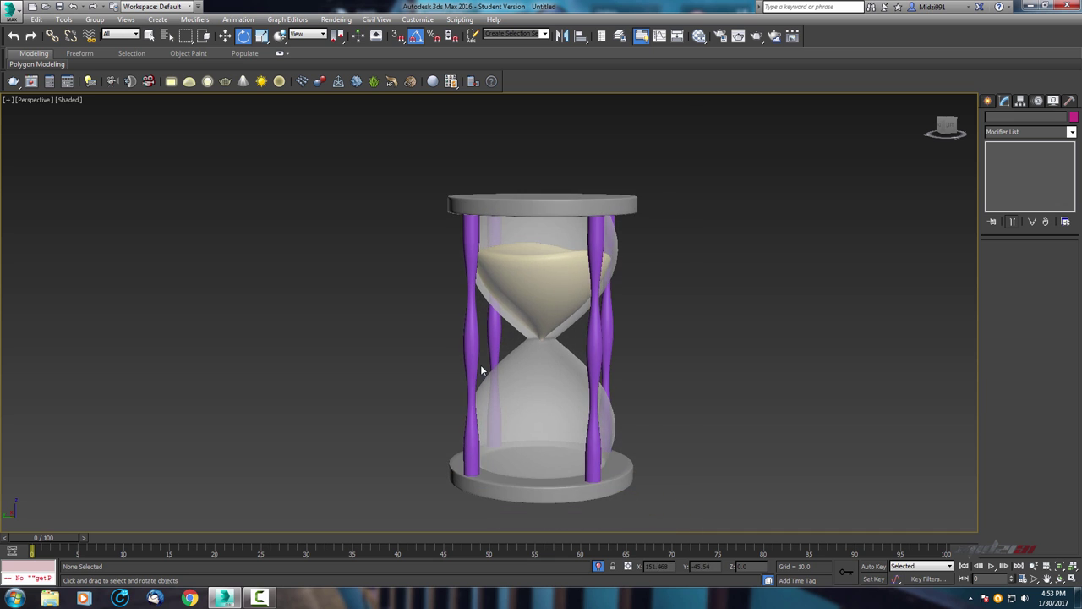
pyautogui.scroll(3, 541, 377)
pyautogui.scroll(-3, 566, 378)
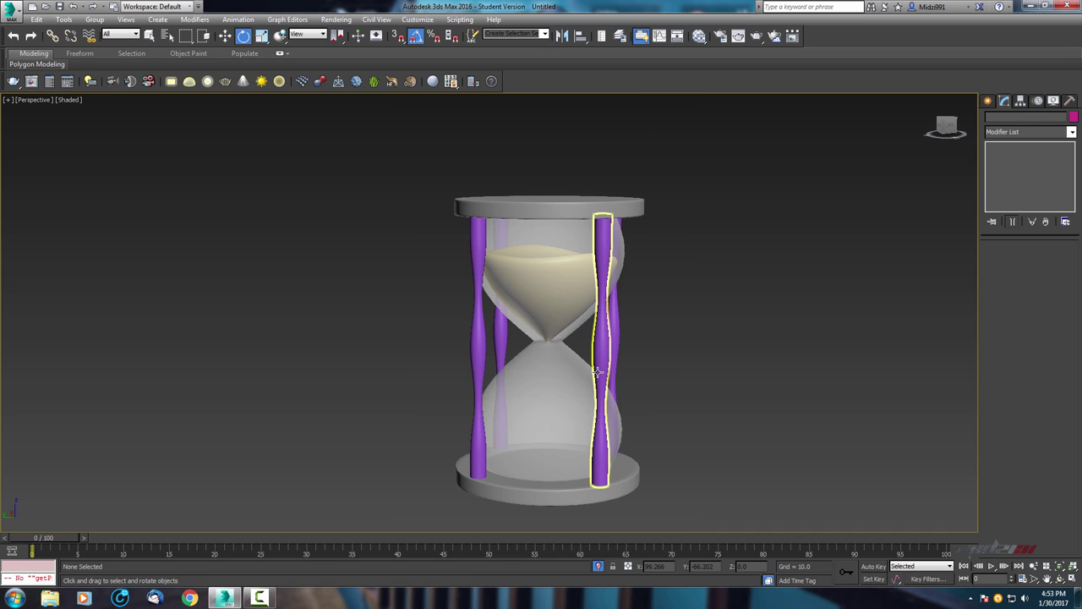
pyautogui.moveTo(562, 404)
pyautogui.keyDown('alt'); pyautogui.mouseDown(button='middle')
pyautogui.moveTo(532, 385)
pyautogui.moveTo(534, 401)
pyautogui.moveTo(497, 399)
pyautogui.moveTo(727, 427)
pyautogui.moveTo(611, 403)
pyautogui.moveTo(515, 345)
pyautogui.mouseUp(button='middle'); pyautogui.keyUp('alt')
pyautogui.scroll(4, 534, 401)
pyautogui.scroll(-3, 534, 428)
pyautogui.click(499, 399)
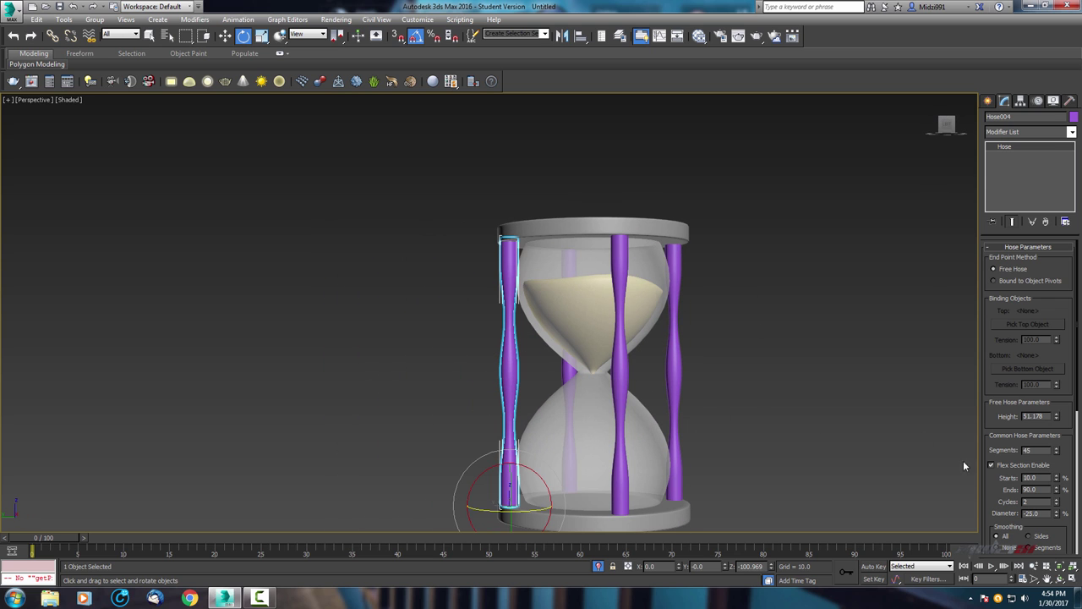
# - Set Hose004's Cycles value to 6
pyautogui.moveTo(1056, 503); pyautogui.dragTo(1056, 500)
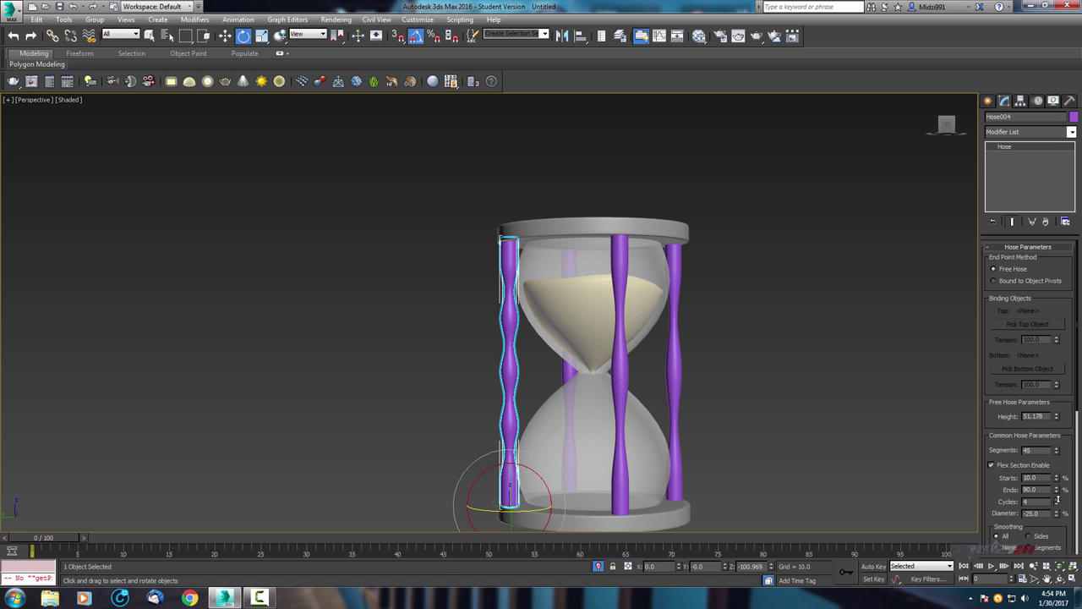
pyautogui.moveTo(1056, 500); pyautogui.dragTo(1057, 496)
pyautogui.moveTo(929, 355)
pyautogui.keyDown('alt'); pyautogui.mouseDown(button='middle')
pyautogui.moveTo(683, 326)
pyautogui.moveTo(621, 351)
pyautogui.moveTo(720, 338)
pyautogui.mouseUp(button='middle'); pyautogui.keyUp('alt')
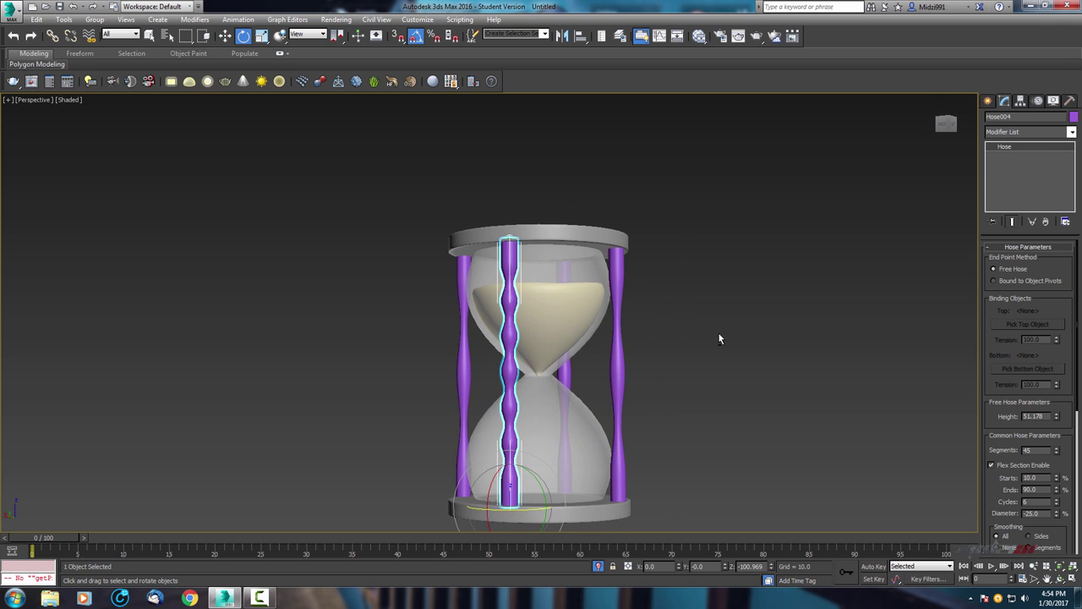
# - Orbit the Perspective view to check the wavier pillar against the others
pyautogui.moveTo(593, 319)
pyautogui.mouseDown(button='middle')
pyautogui.moveTo(592, 282)
pyautogui.moveTo(640, 326)
pyautogui.moveTo(647, 311)
pyautogui.moveTo(521, 333)
pyautogui.moveTo(651, 331)
pyautogui.moveTo(591, 314)
pyautogui.moveTo(579, 347)
pyautogui.moveTo(570, 326)
pyautogui.moveTo(584, 300)
pyautogui.moveTo(555, 285)
pyautogui.moveTo(618, 292)
pyautogui.moveTo(640, 338)
pyautogui.moveTo(576, 336)
pyautogui.mouseUp(button='middle')
pyautogui.scroll(2, 593, 281)
pyautogui.scroll(-3, 652, 331)
pyautogui.scroll(3, 591, 313)
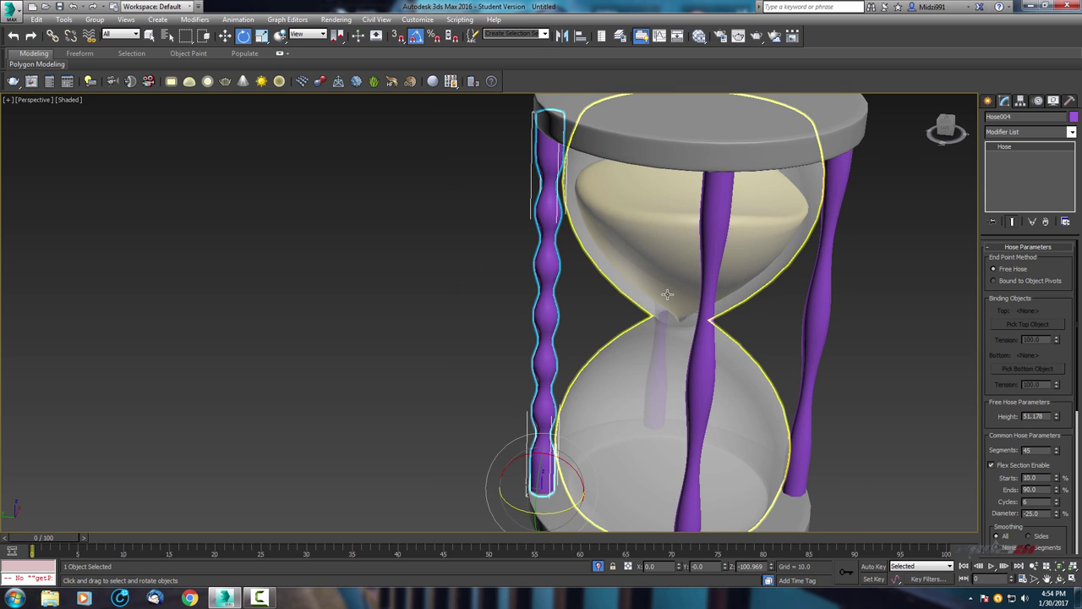
pyautogui.scroll(-4, 715, 334)
pyautogui.scroll(-3, 715, 334)
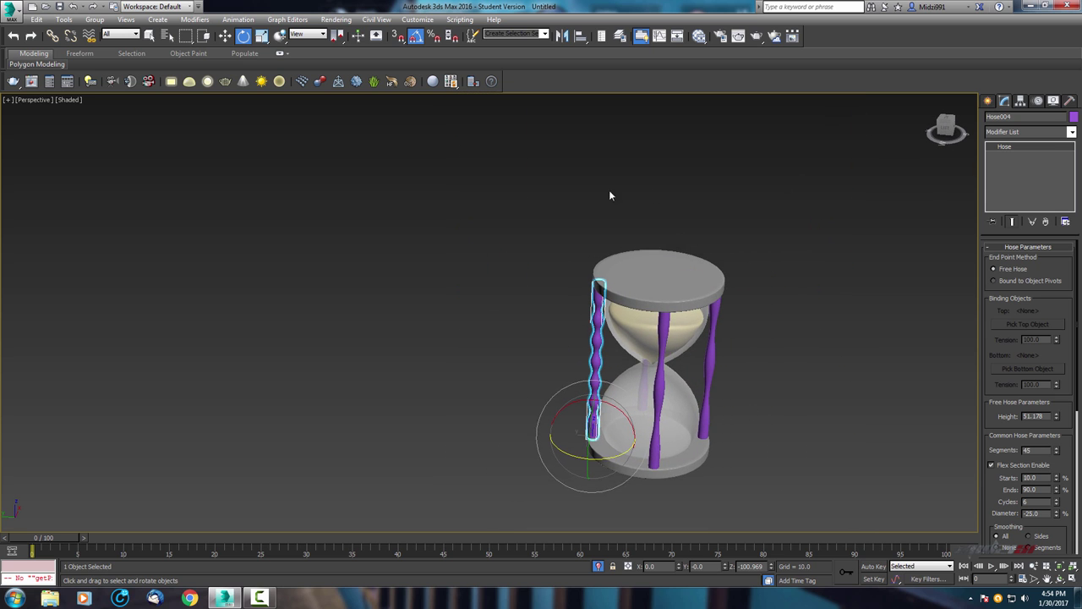